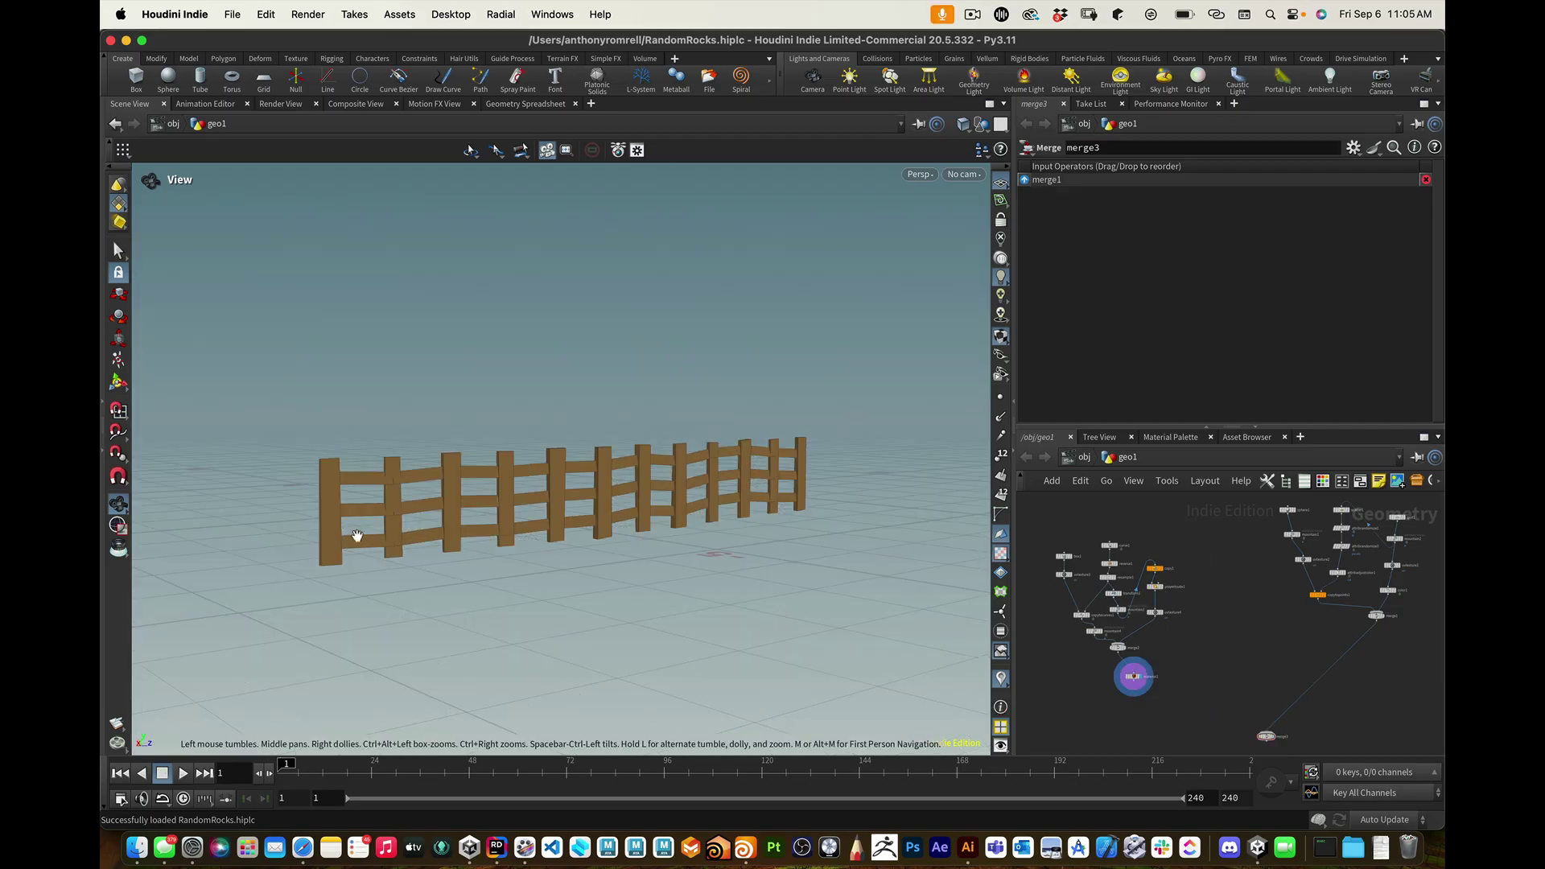
# Step: Frame the fence's node chain in the network and examine the finished fence in the viewport
pyautogui.moveTo(1033, 521); pyautogui.dragTo(1193, 706)
pyautogui.press('f')
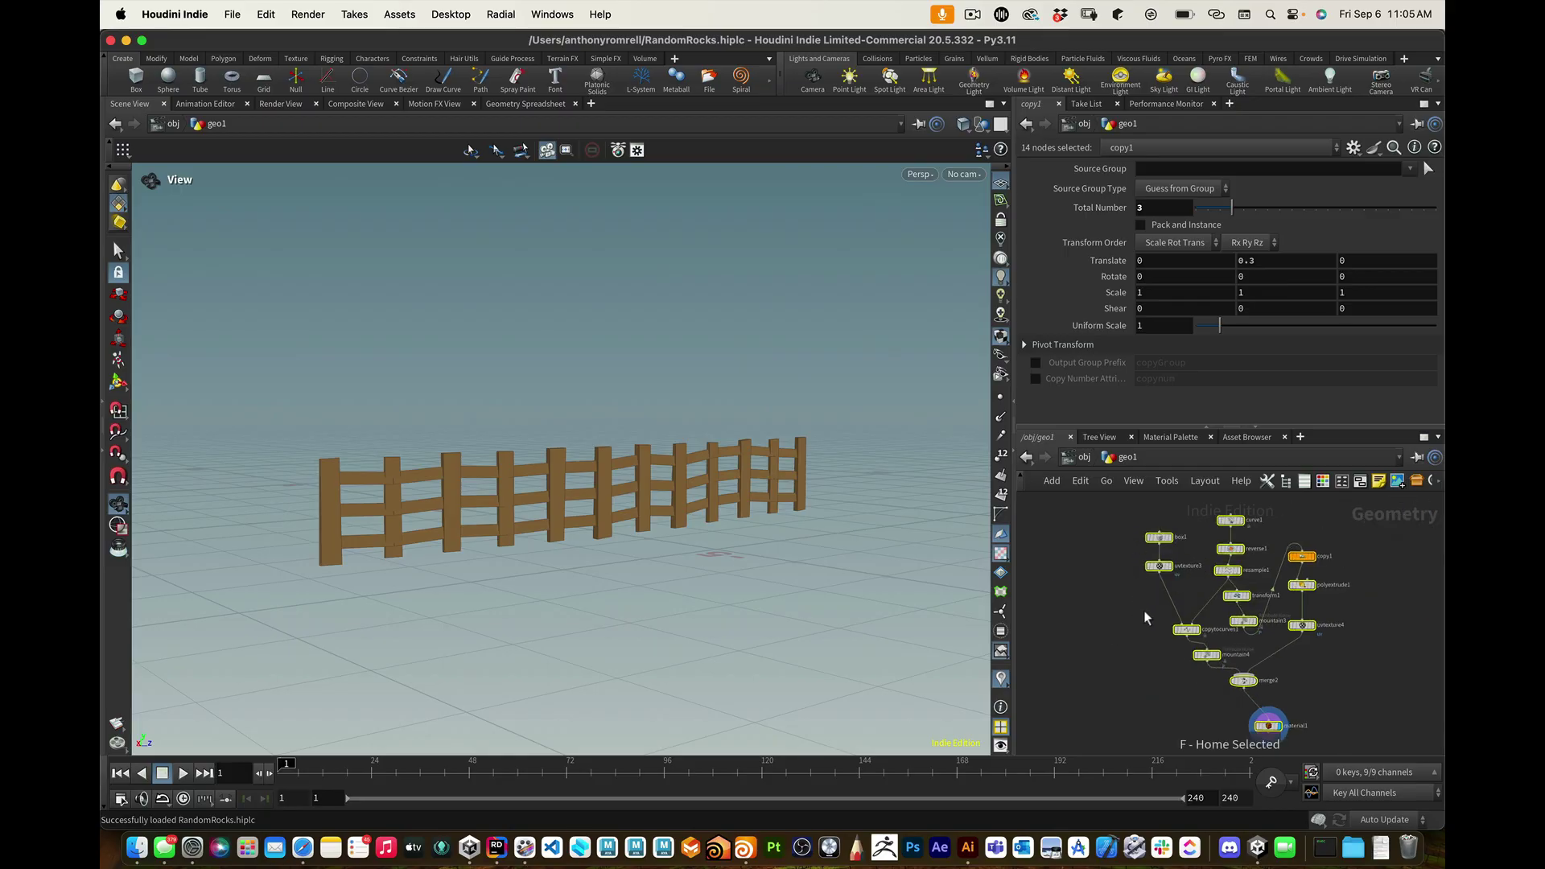
pyautogui.click(1118, 687)
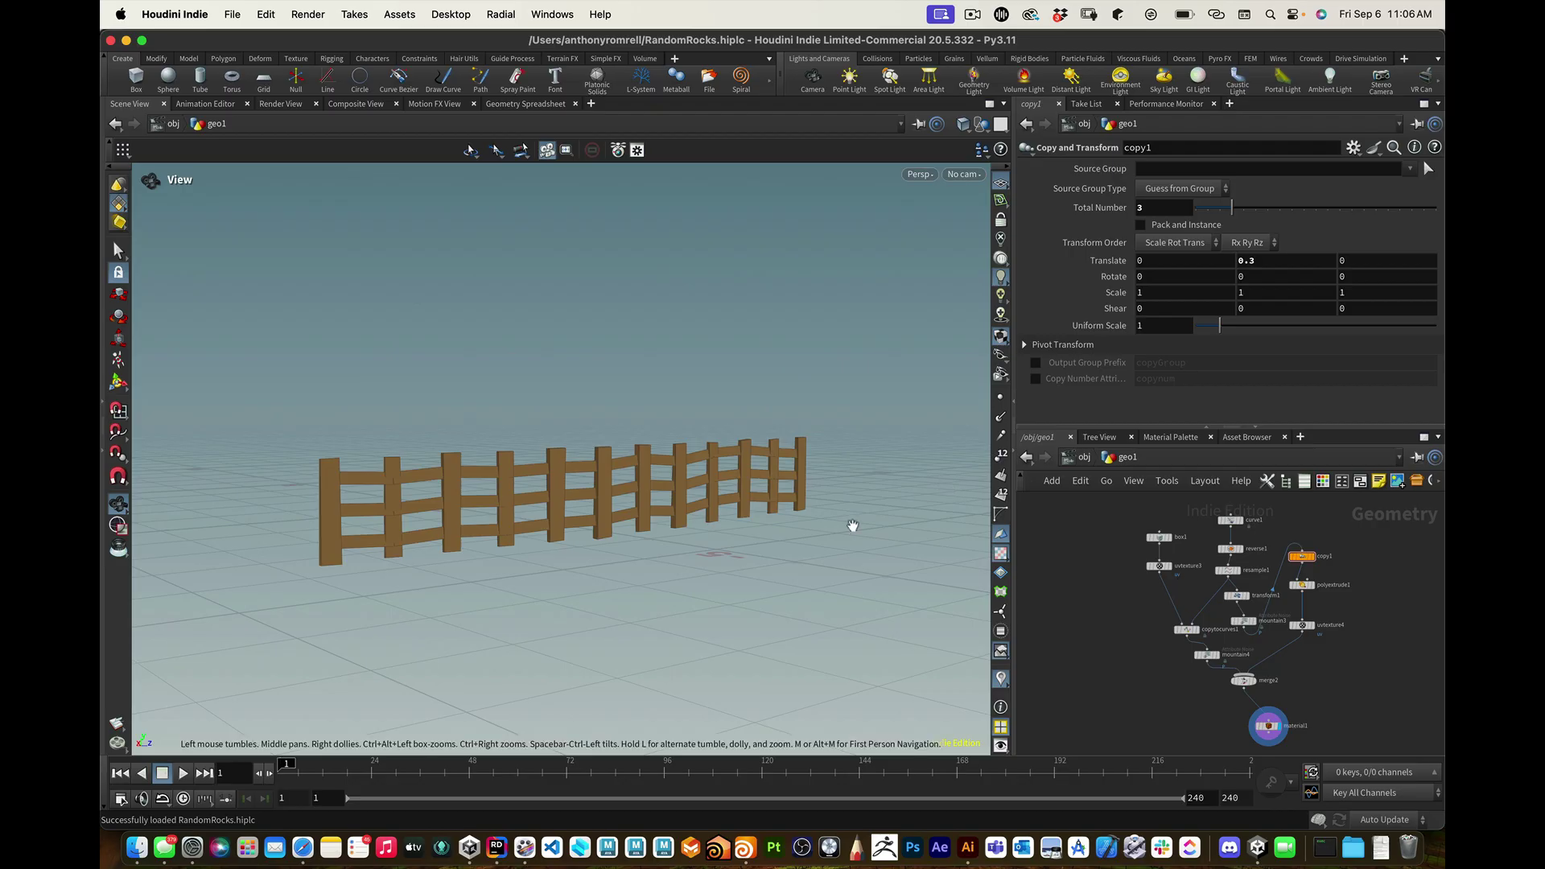
pyautogui.moveTo(853, 525); pyautogui.dragTo(835, 532)
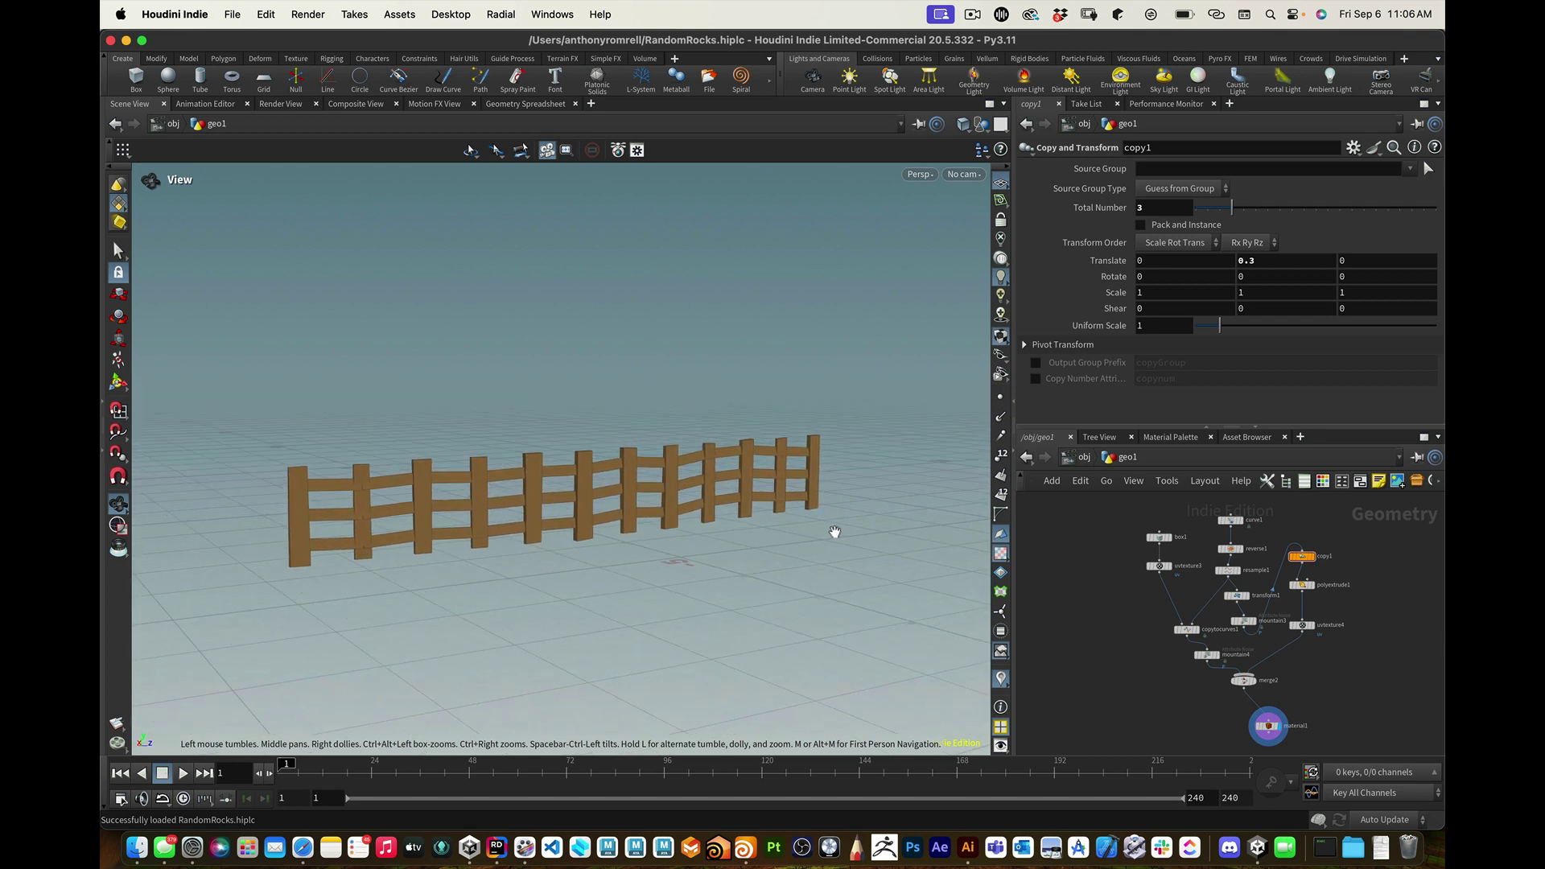
# Step: Start a new empty scene, discarding the changes to RandomRocks.hiplc
pyautogui.click(234, 14)
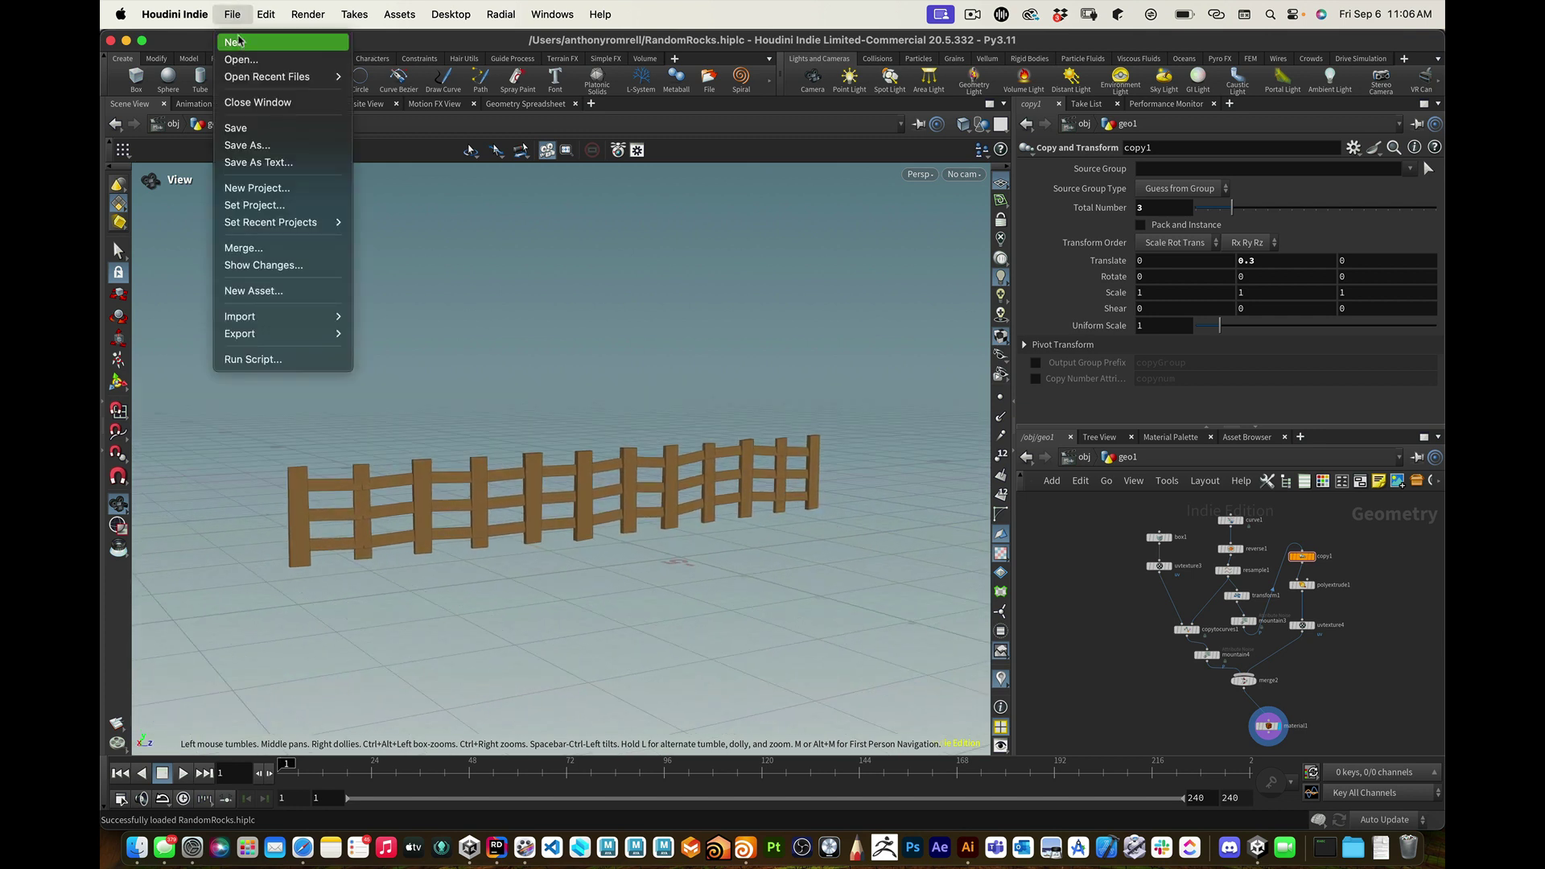
pyautogui.click(239, 44)
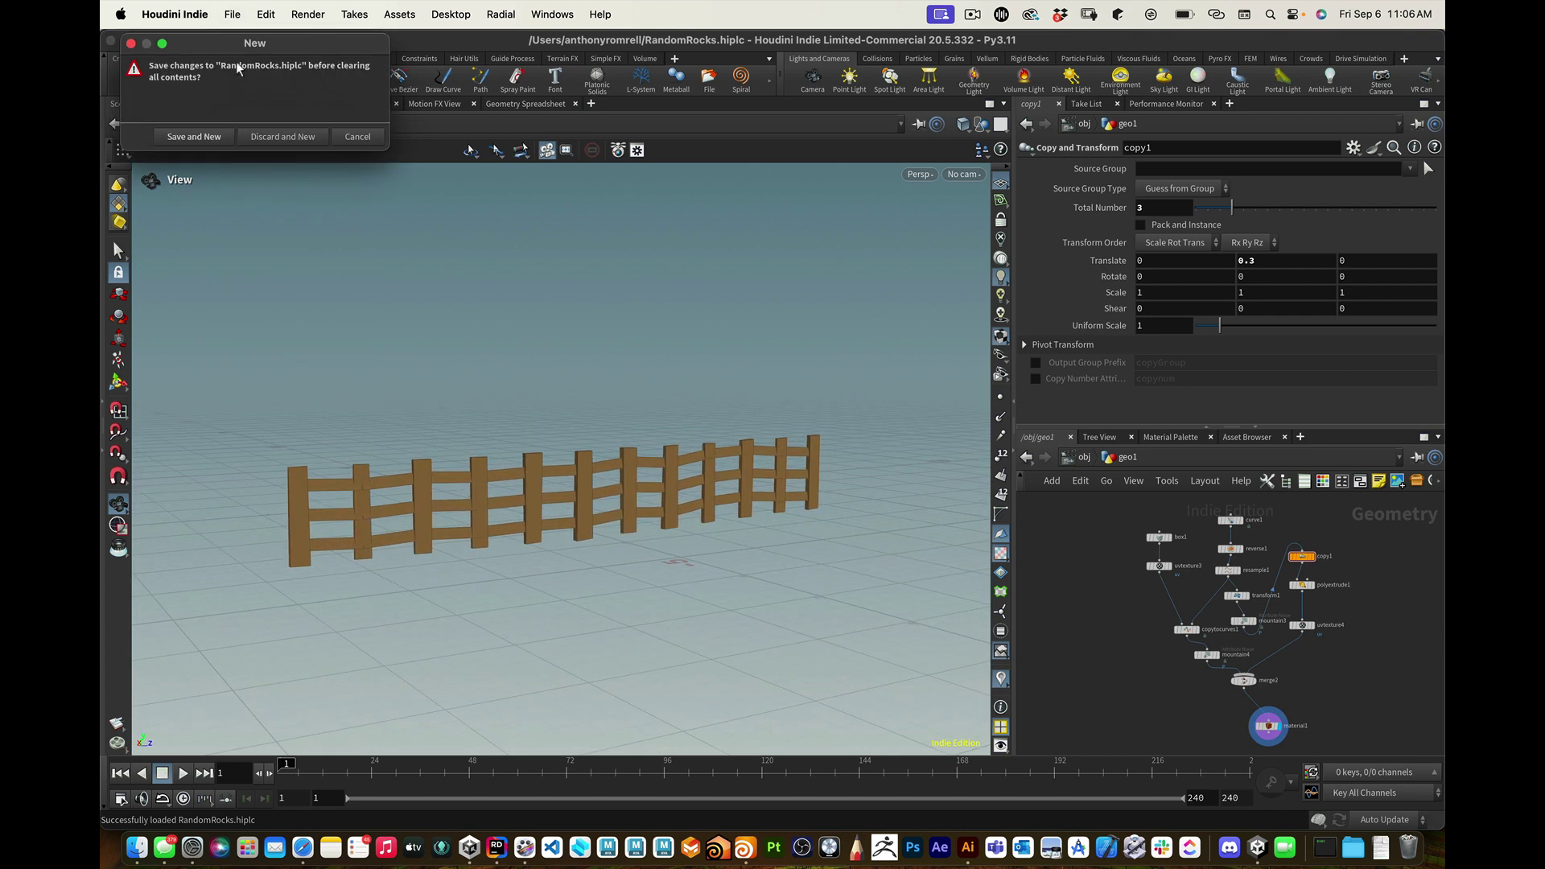
pyautogui.click(282, 137)
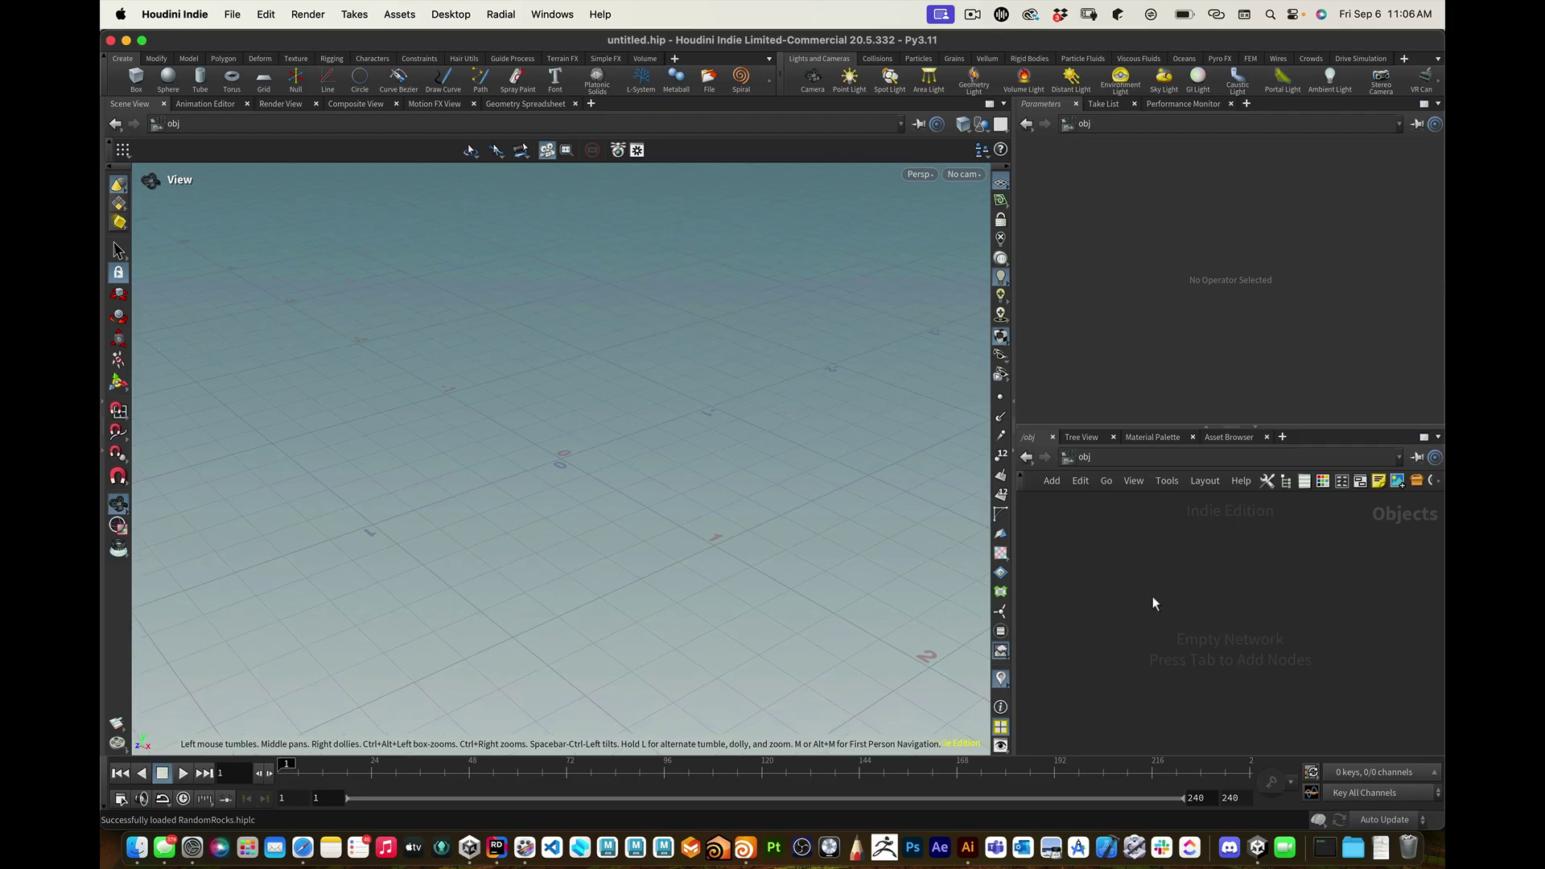
# Step: Create a Geometry object in the empty scene and go inside it
pyautogui.press('Tab')
pyautogui.write('geo')
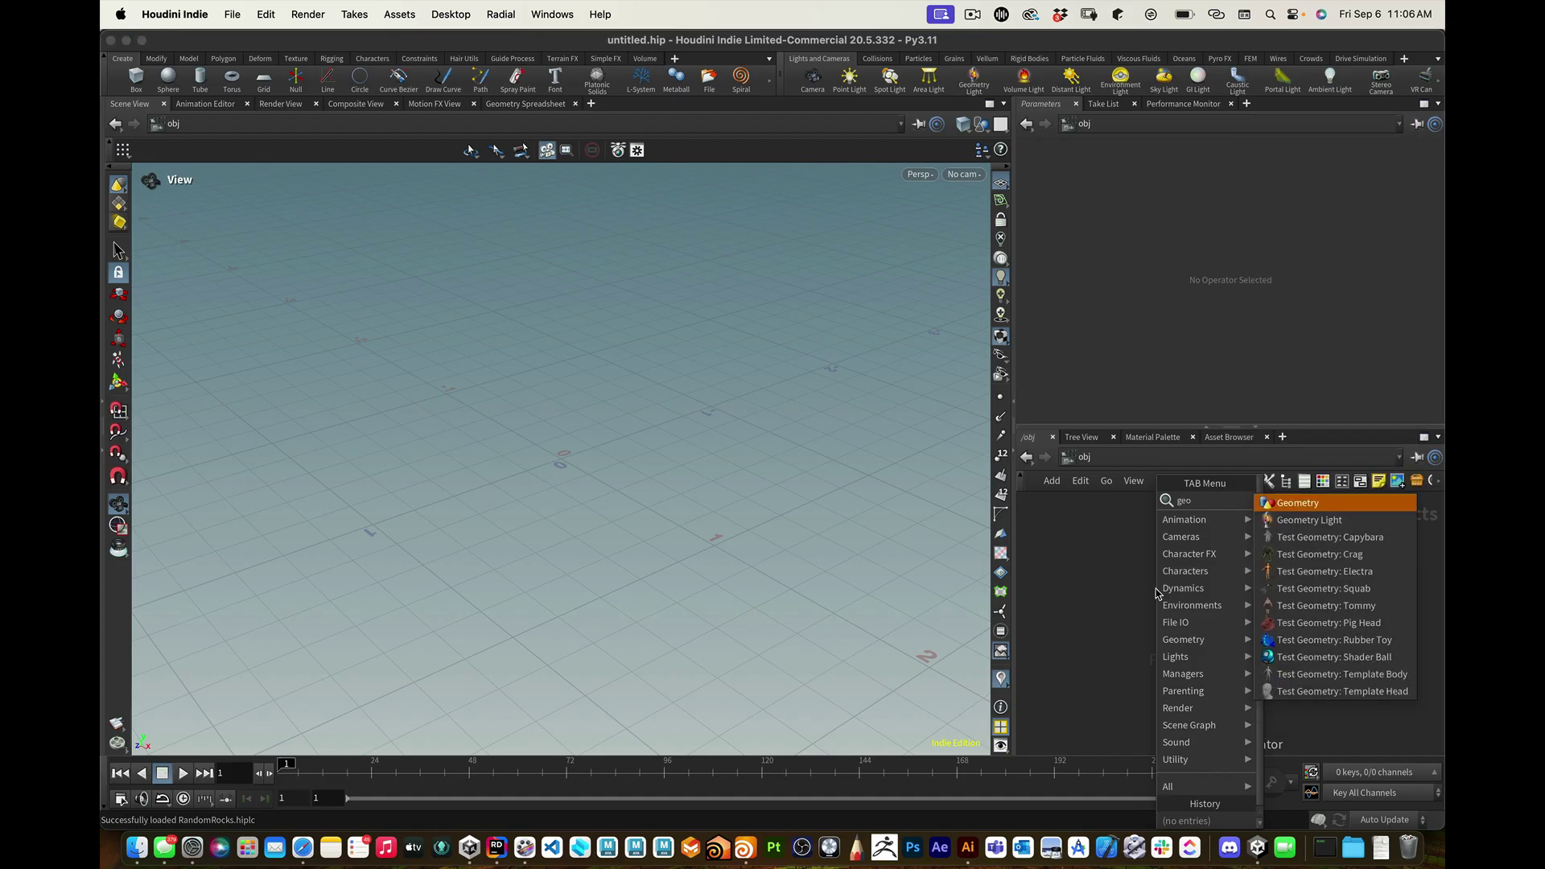
pyautogui.press('Return')
pyautogui.click(1180, 573)
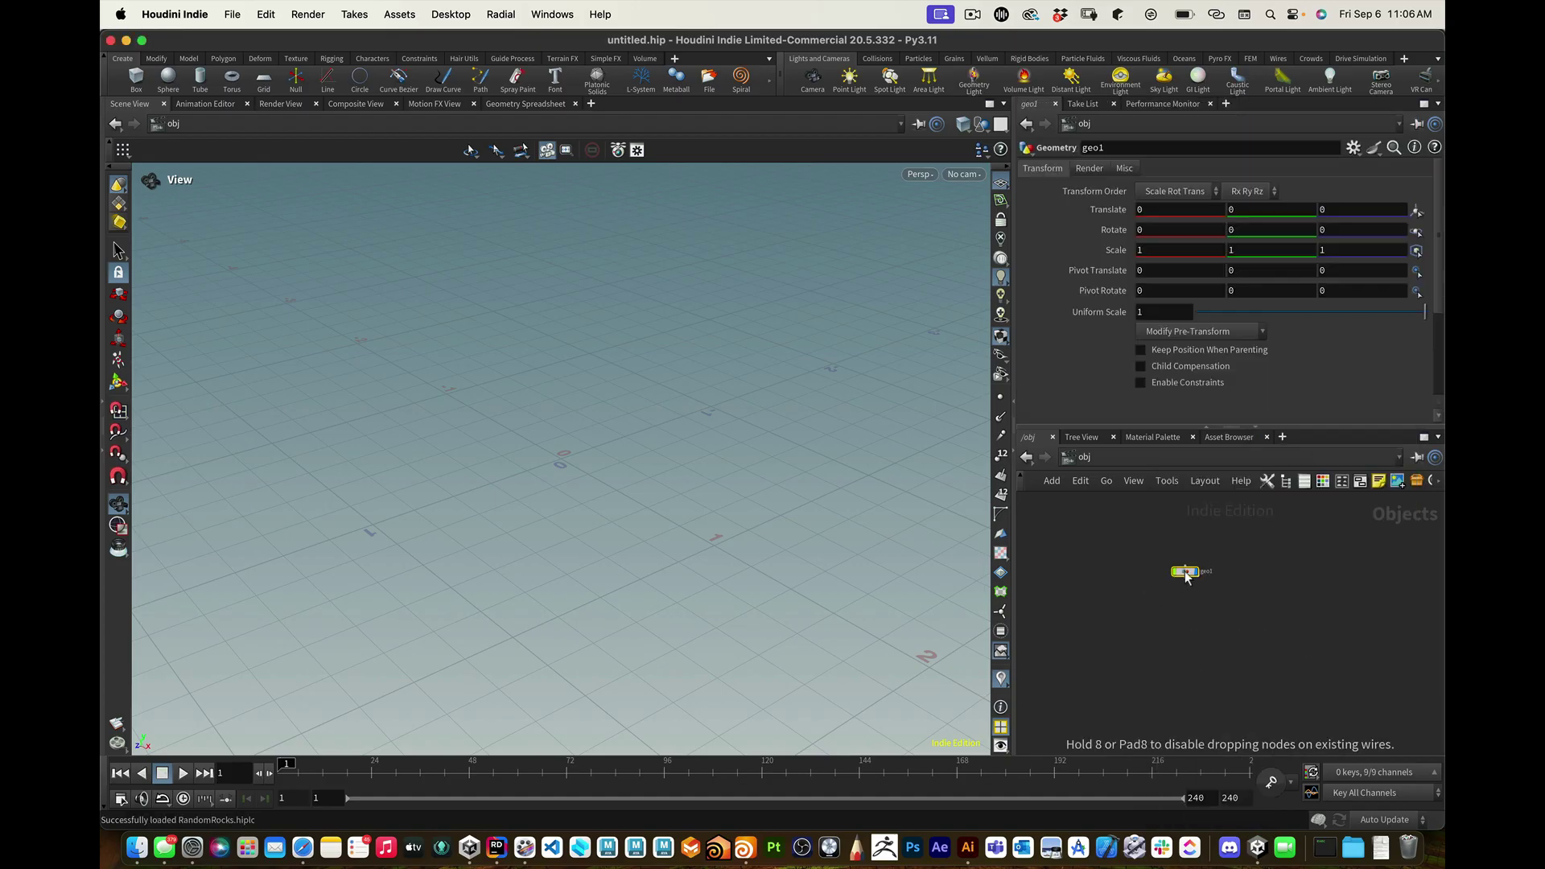
pyautogui.doubleClick(1184, 571)
# Step: Add a Box node inside the geometry object's empty network
pyautogui.press('Tab')
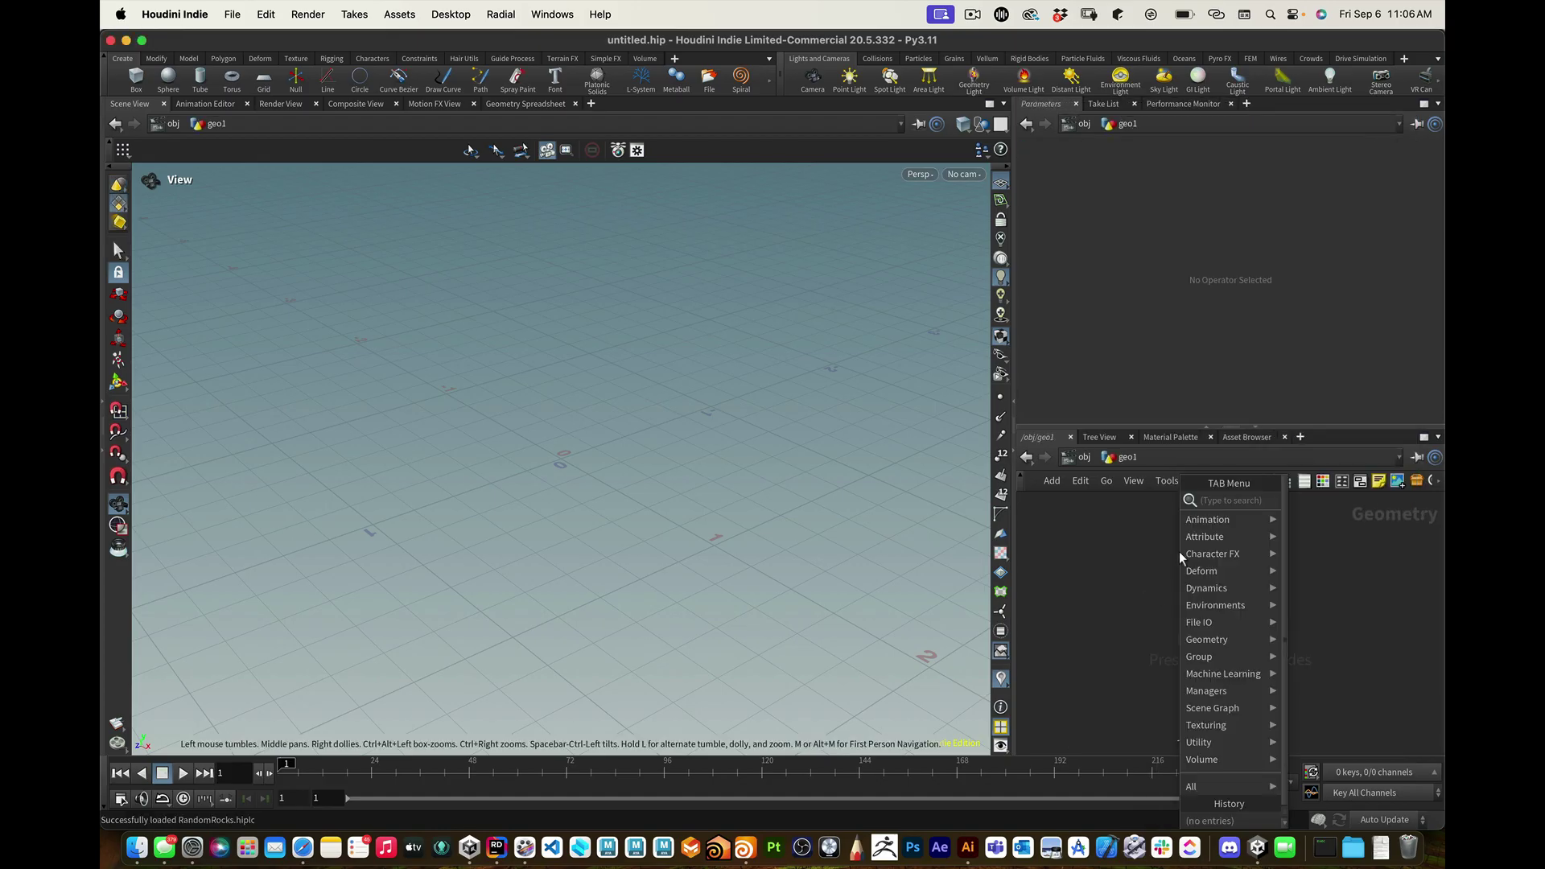
pyautogui.write('bod')
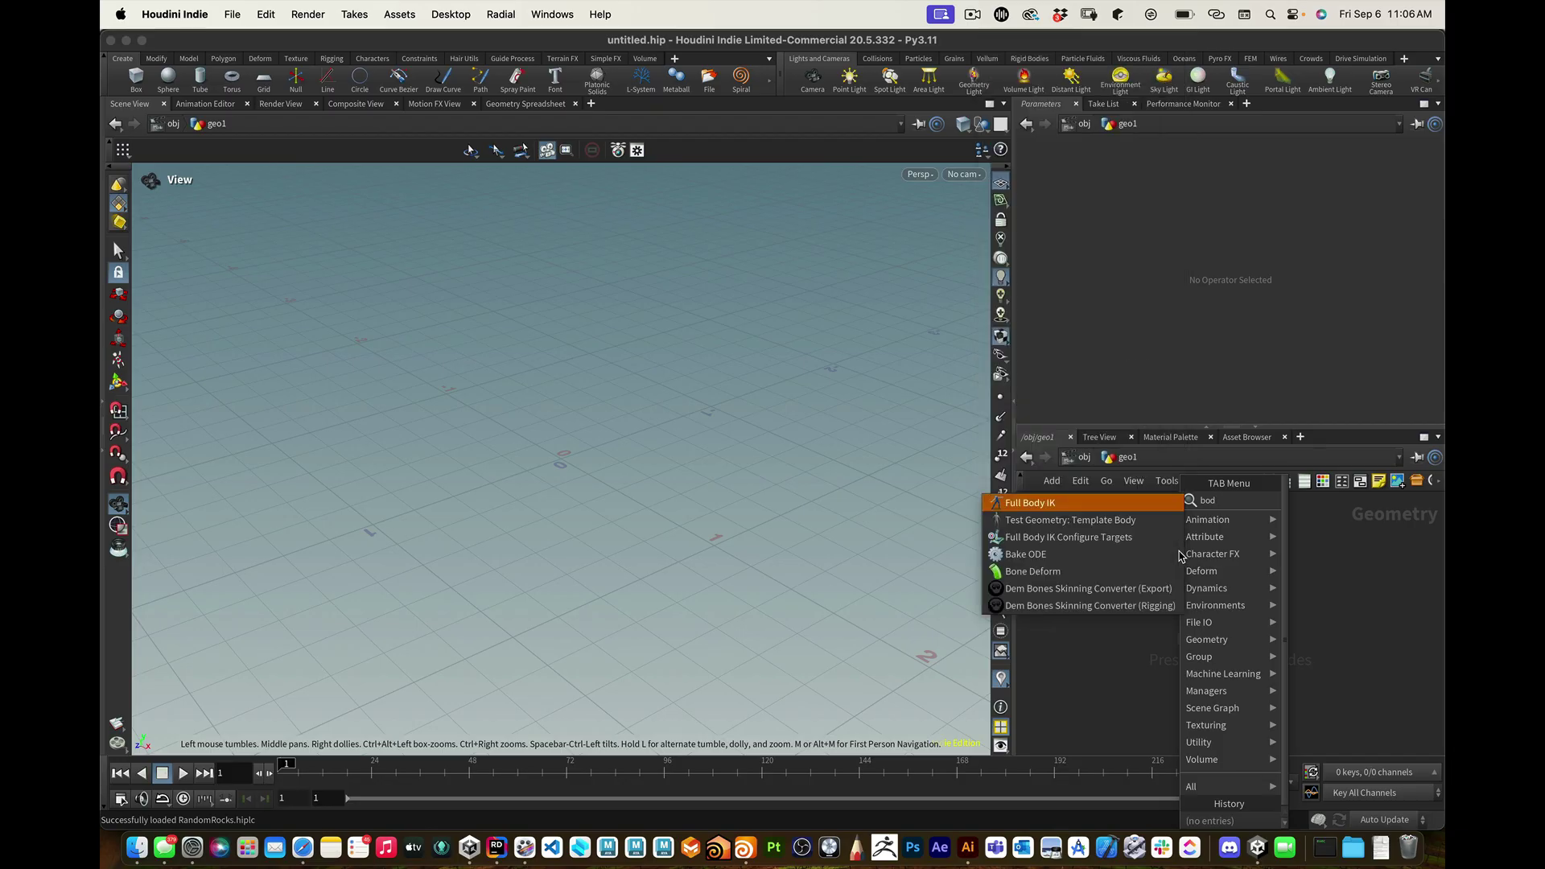
pyautogui.press('BackSpace')
pyautogui.write('x')
pyautogui.press('Return')
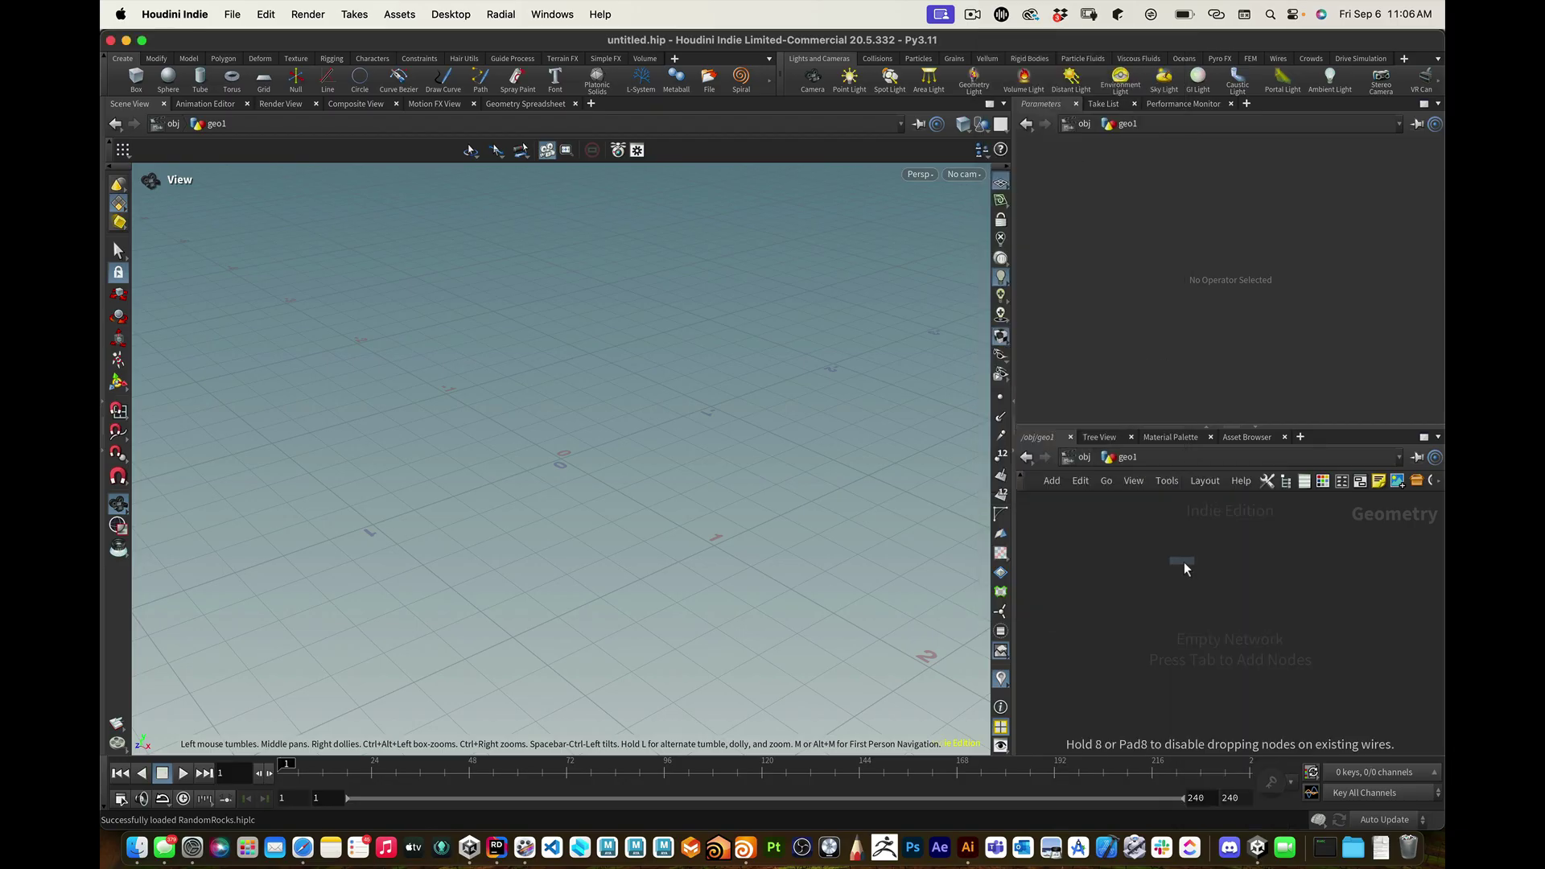
pyautogui.click(1199, 573)
# Step: Raise the box to sit on the ground by setting its Y center to 0.5
pyautogui.scroll(-4, 698, 526)
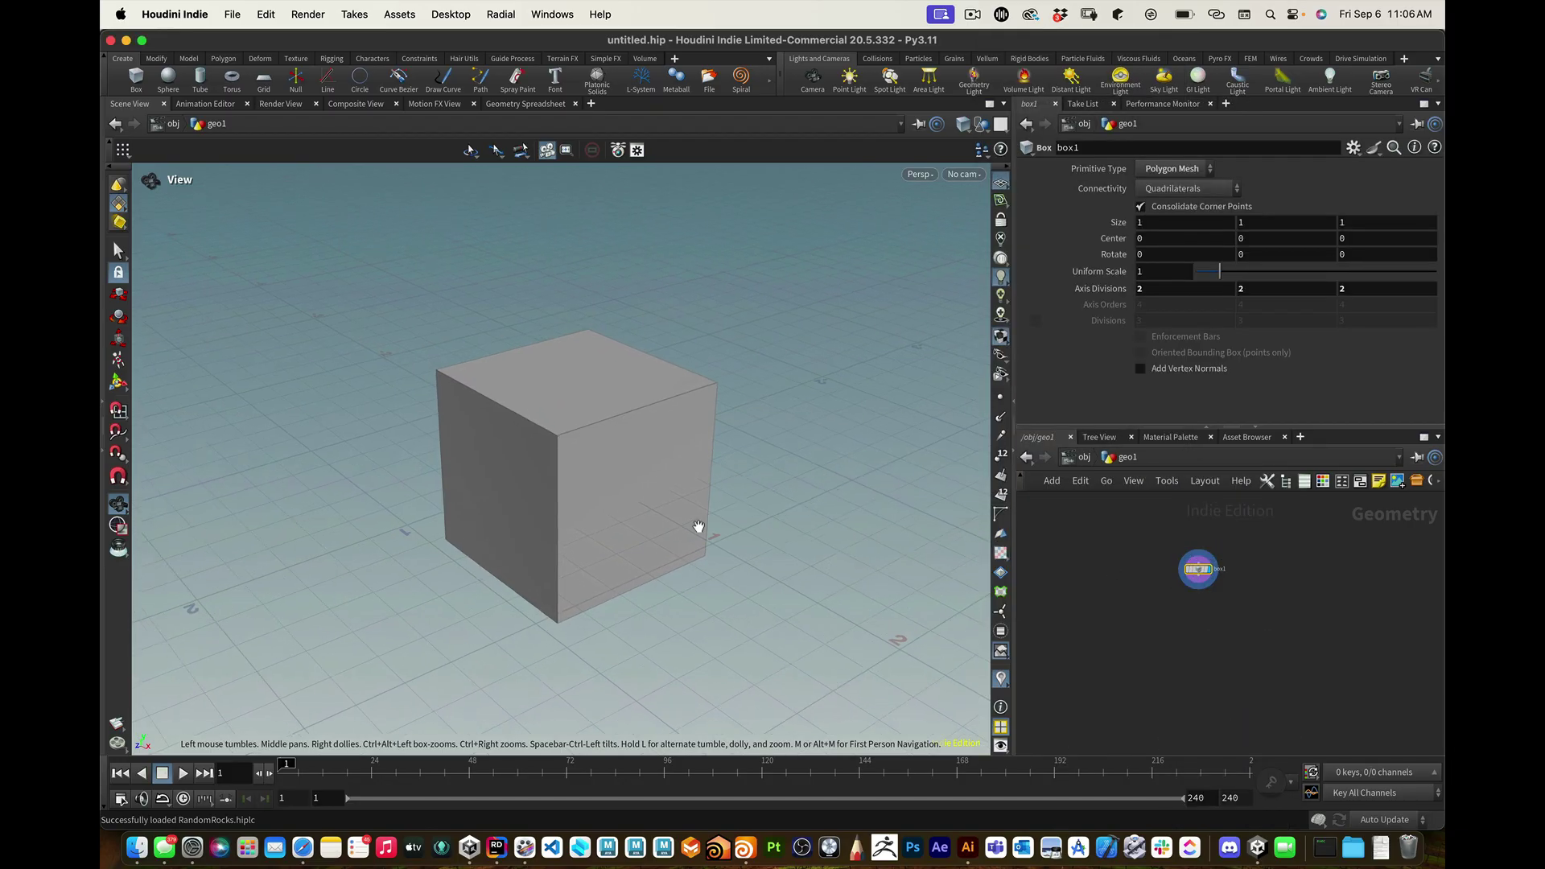
pyautogui.scroll(-1, 698, 527)
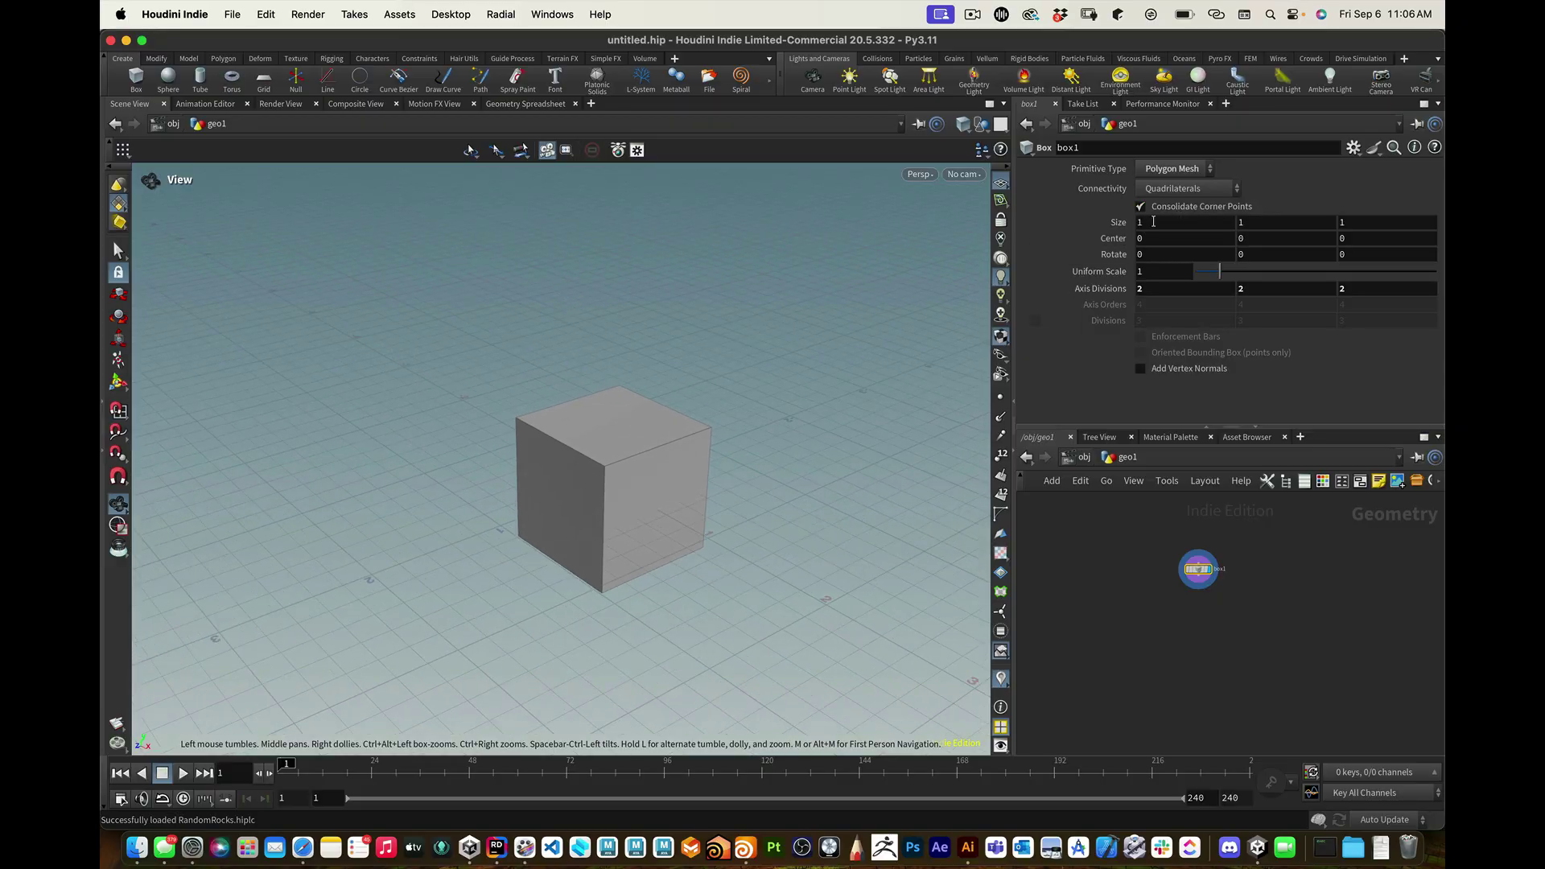
pyautogui.click(1245, 223)
pyautogui.click(1247, 240)
pyautogui.write('.5')
pyautogui.press('Return')
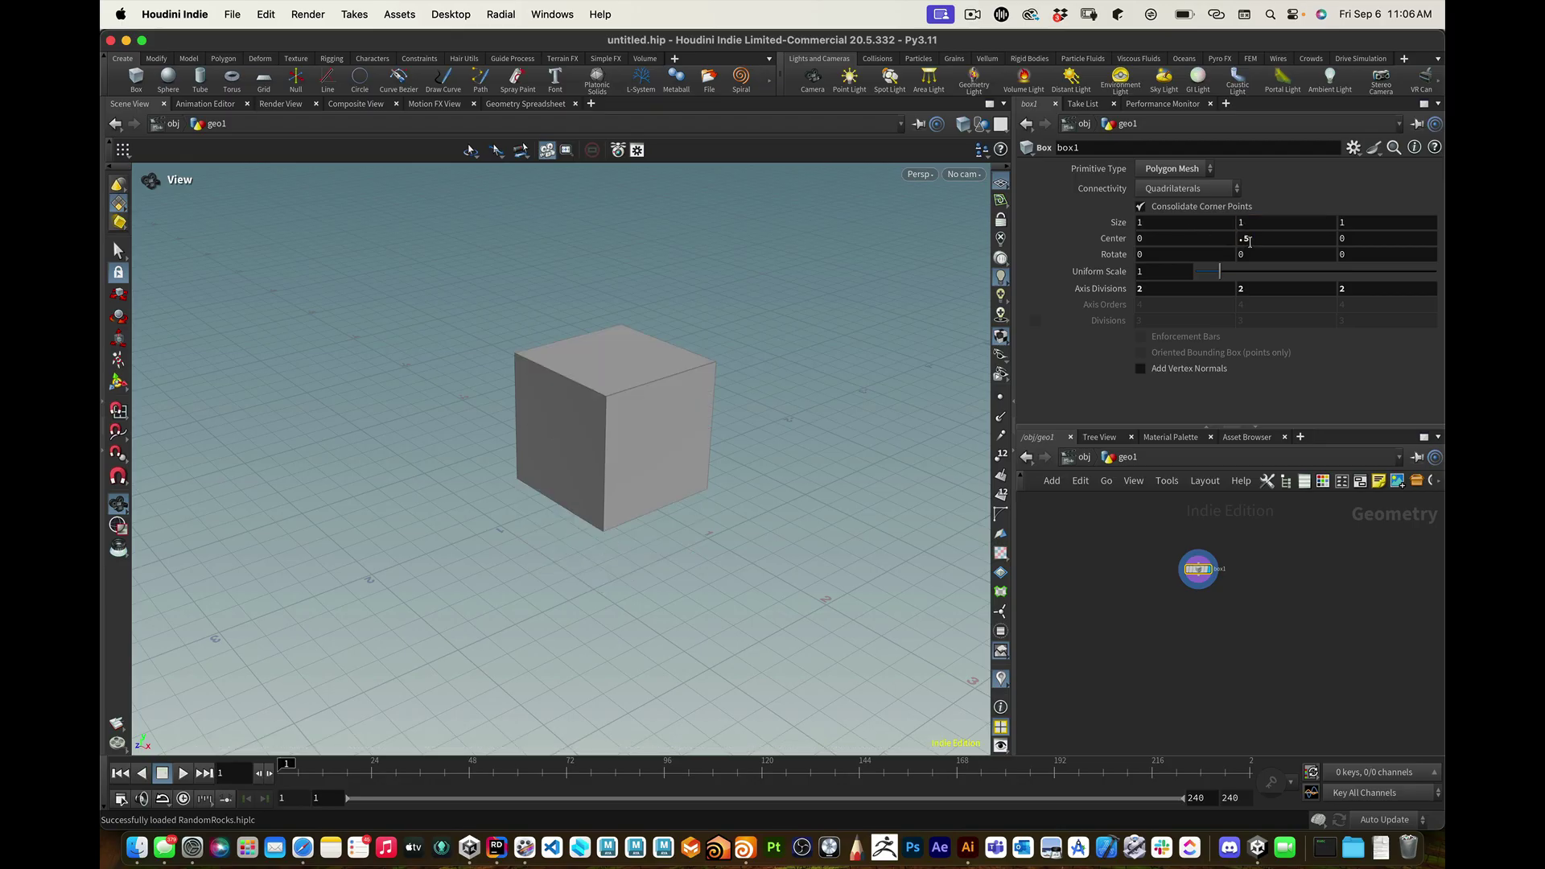
# Step: Set the box's X size first to 0.3 and then to 0.1, and its Z size to 0.3
pyautogui.moveTo(680, 361); pyautogui.dragTo(649, 374)
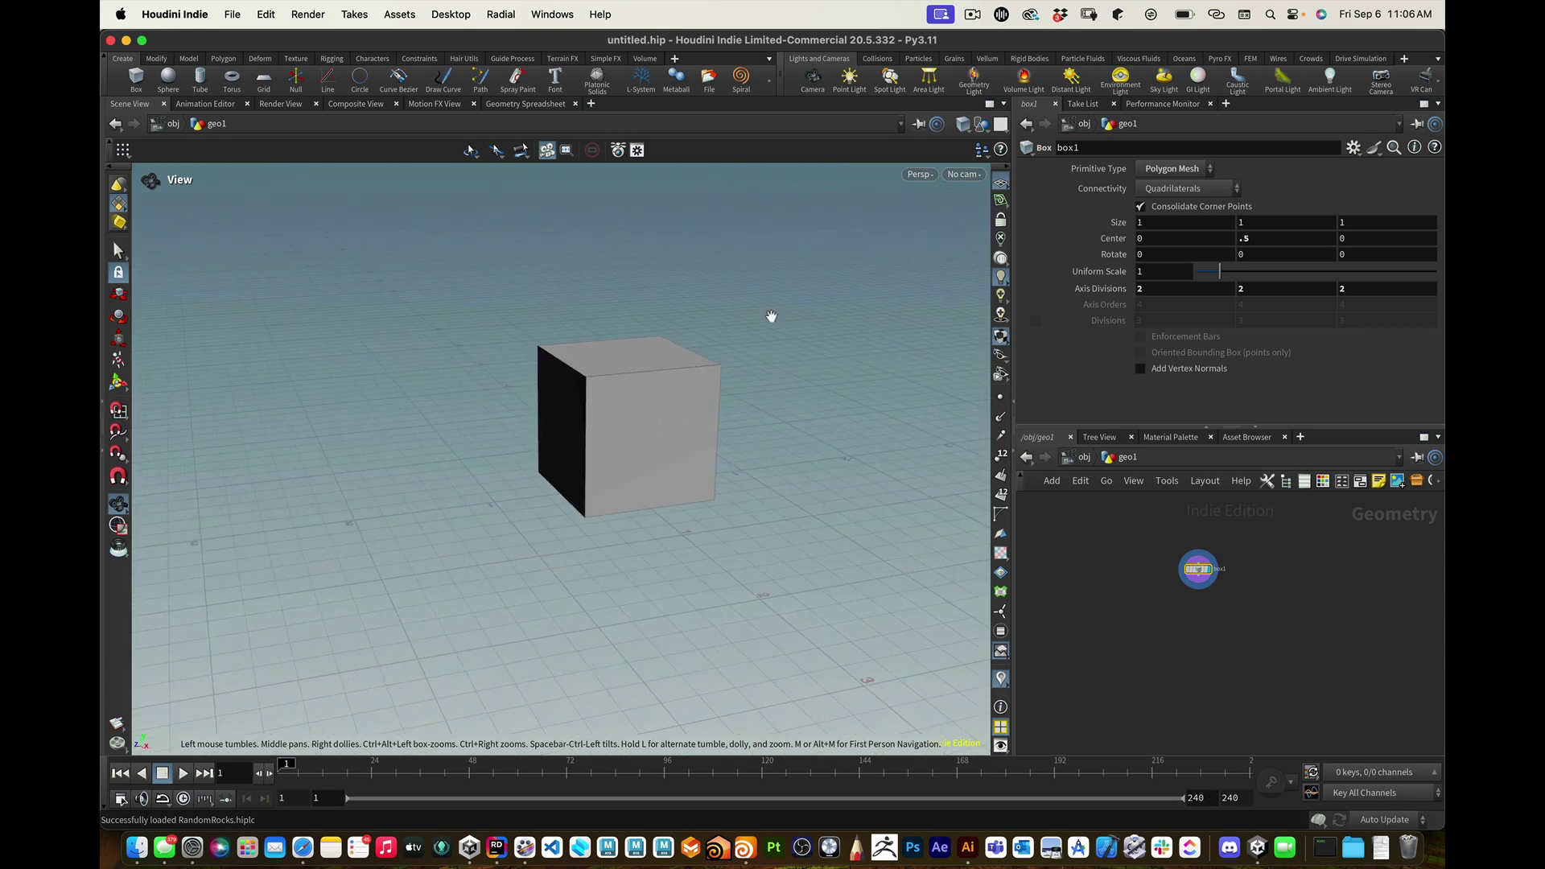
pyautogui.click(1136, 223)
pyautogui.write('.')
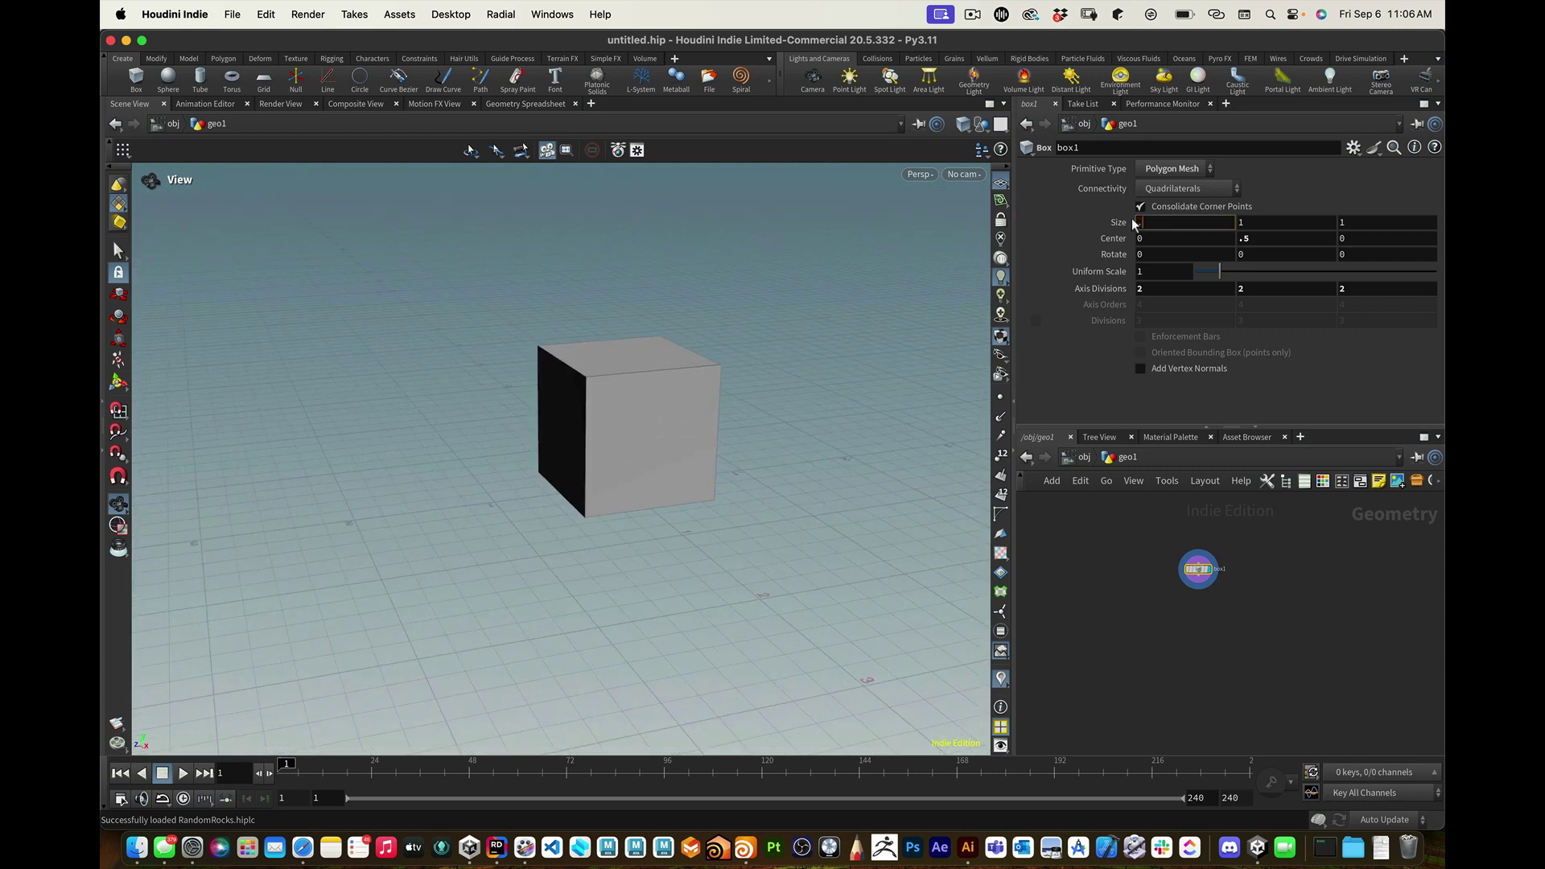
pyautogui.write('3')
pyautogui.press('Return')
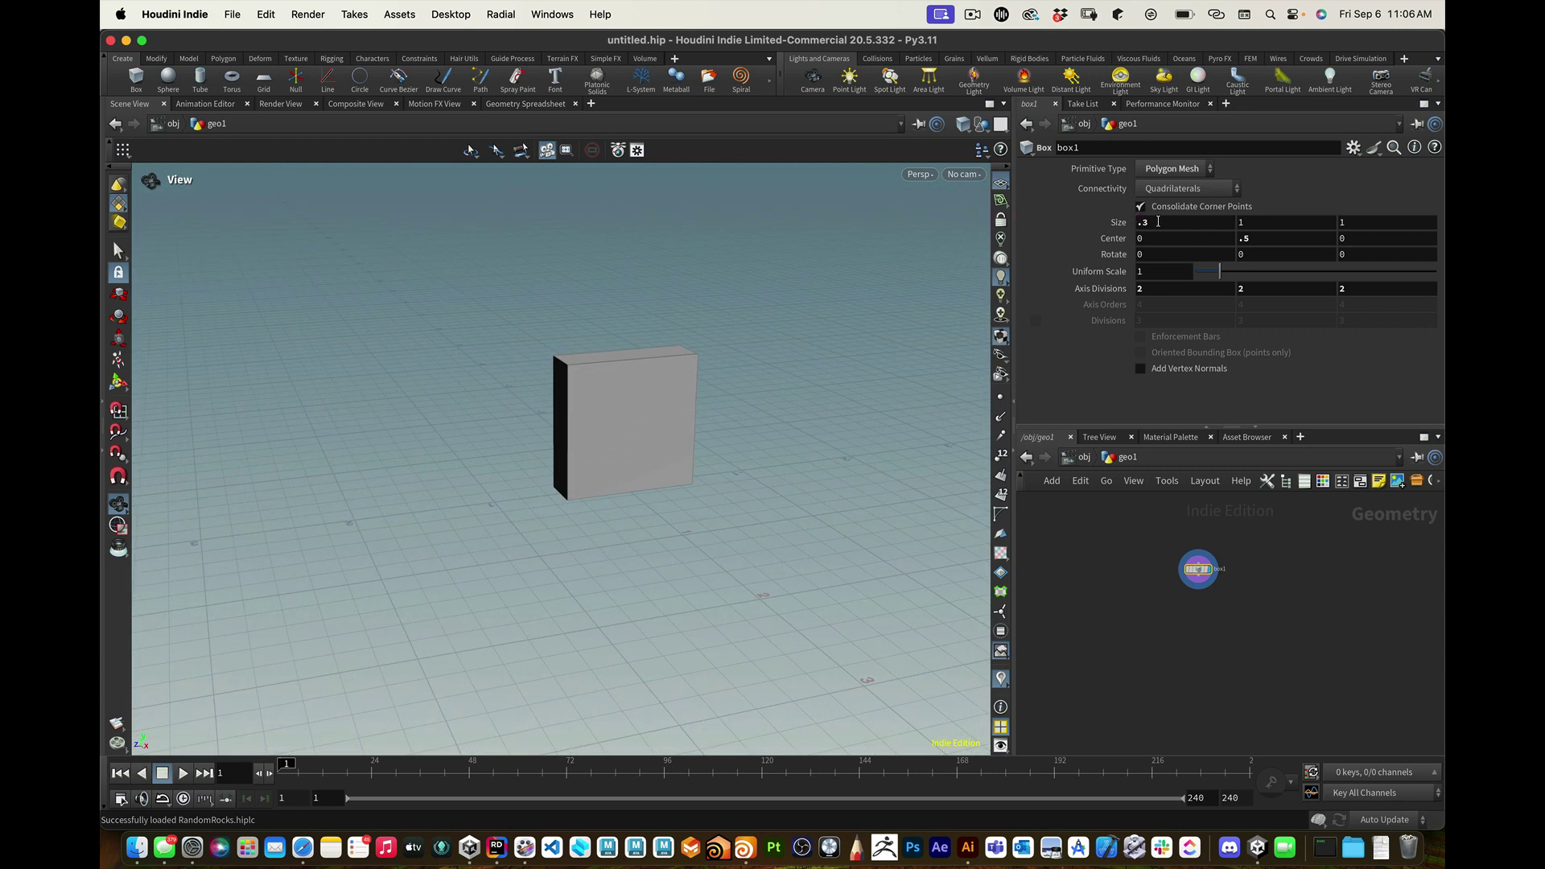
pyautogui.write('.1')
pyautogui.press('Return')
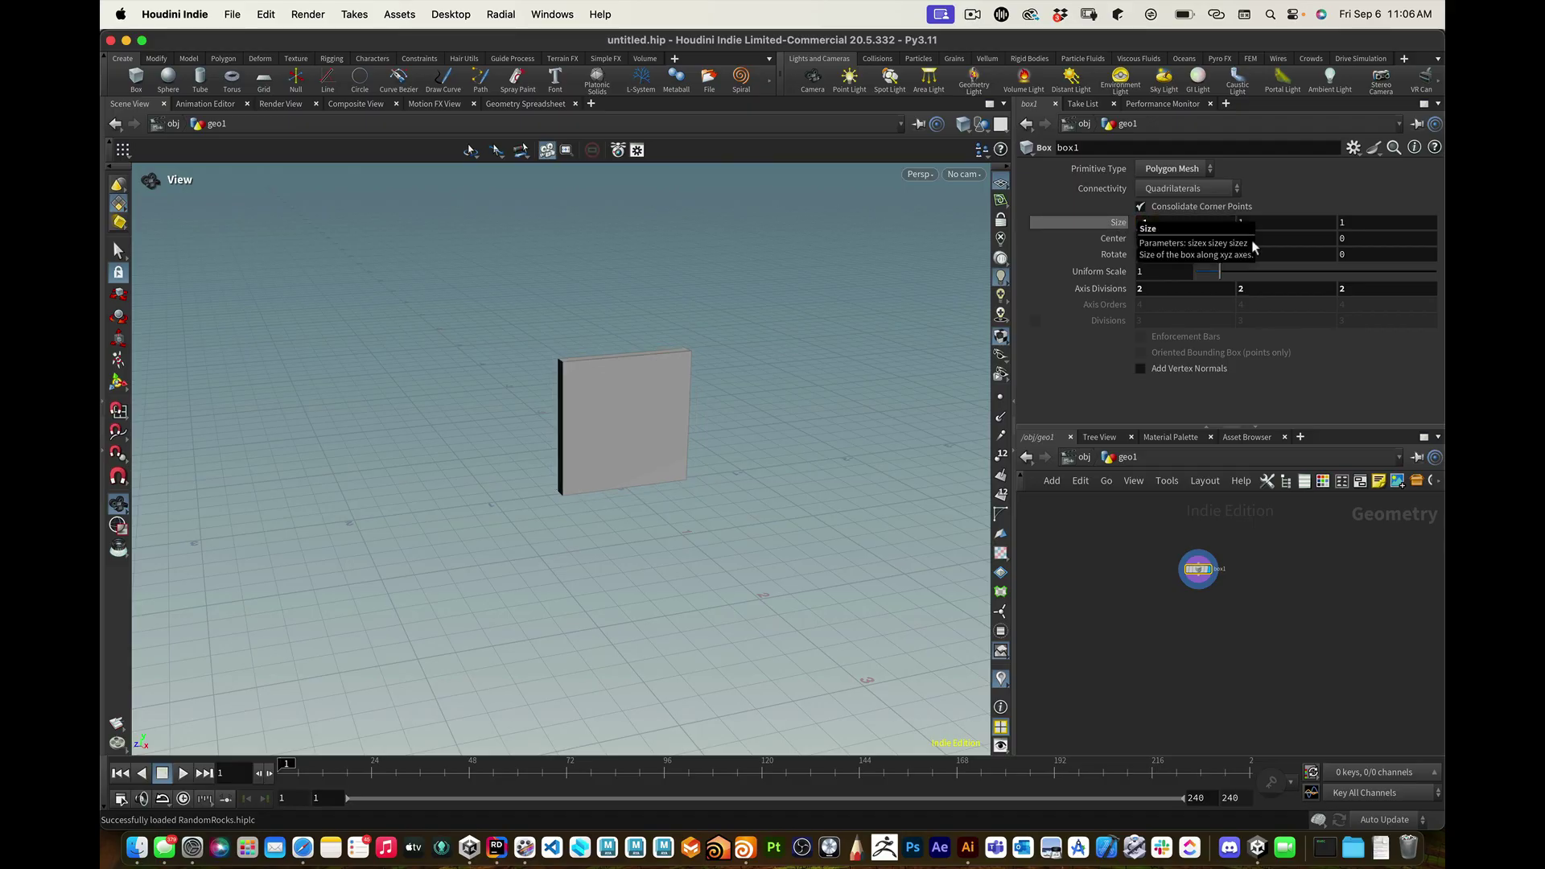
pyautogui.moveTo(1319, 225); pyautogui.dragTo(1312, 224)
pyautogui.write('.')
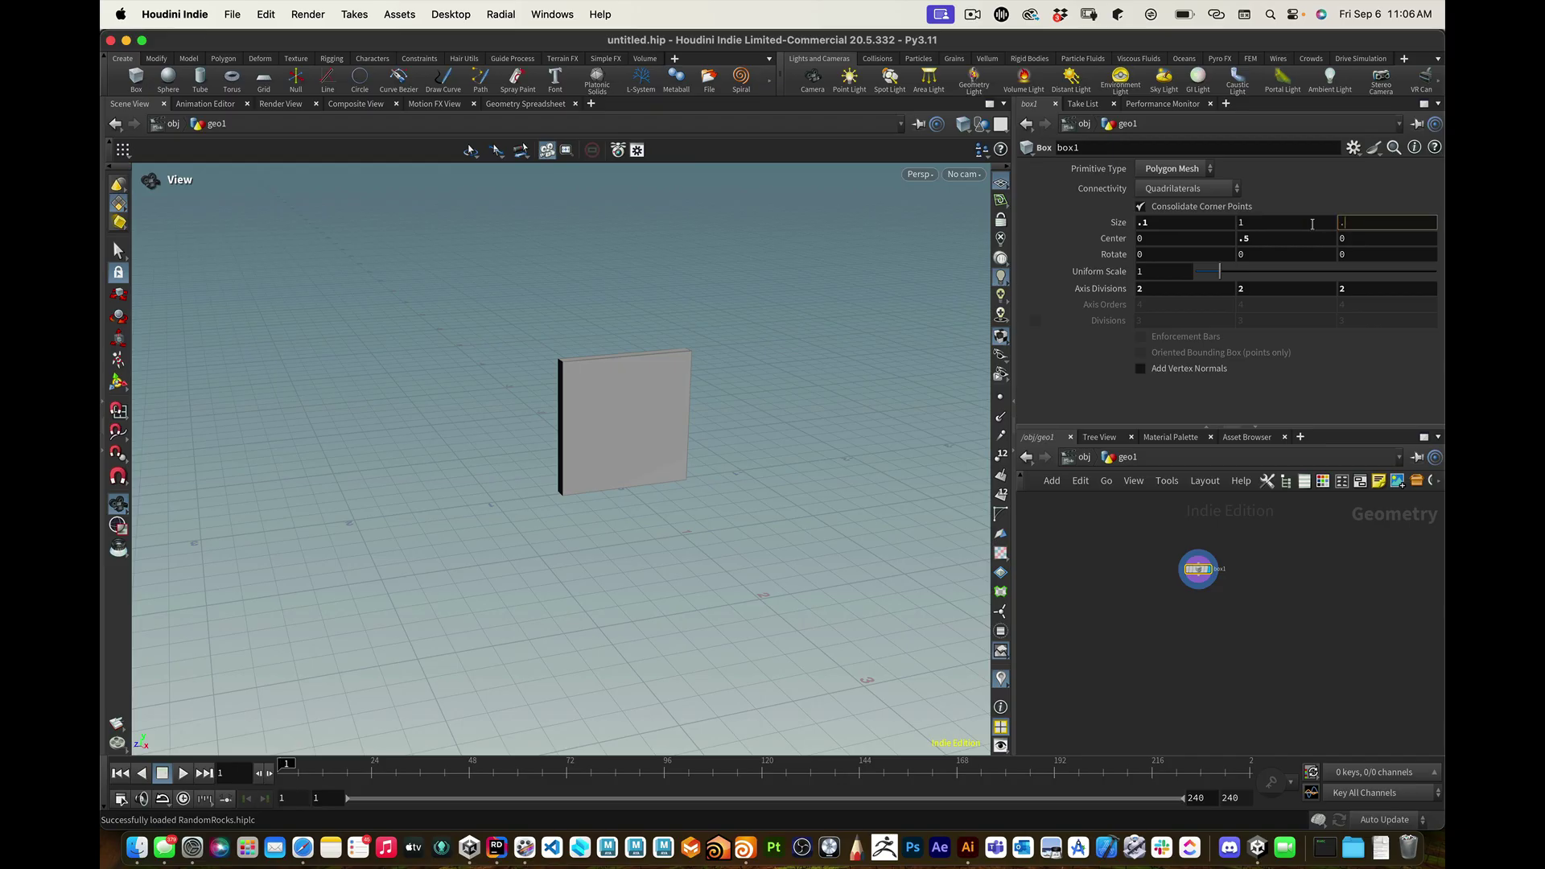
pyautogui.write('3')
pyautogui.press('Return')
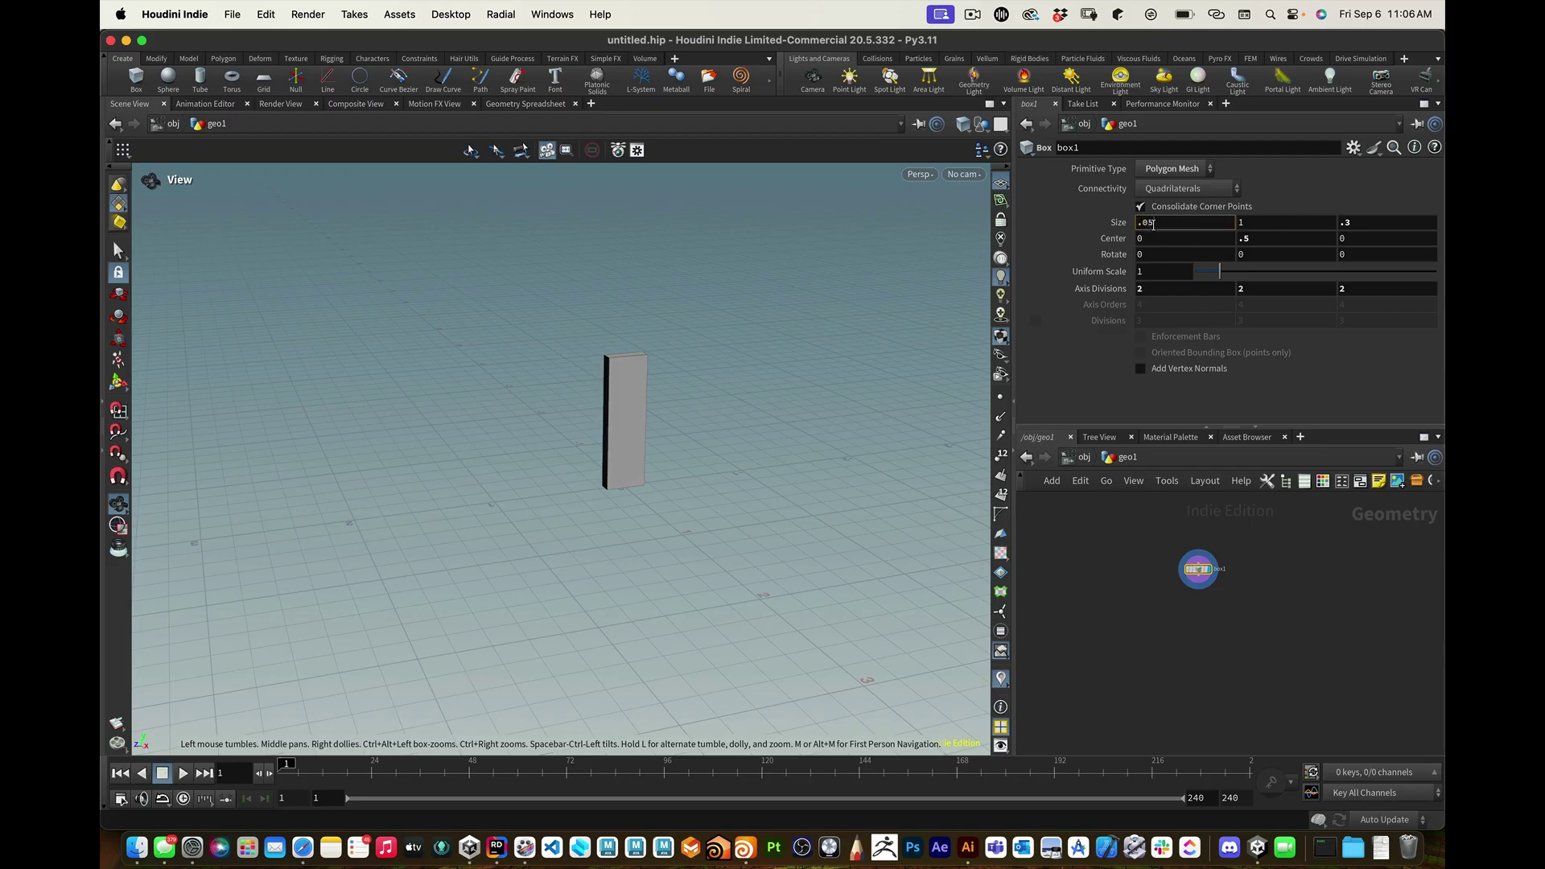
# Step: Slim the box into a fence board with an X size of 0.05 and a Z size of 0.2
pyautogui.press('Return')
pyautogui.click(1338, 221)
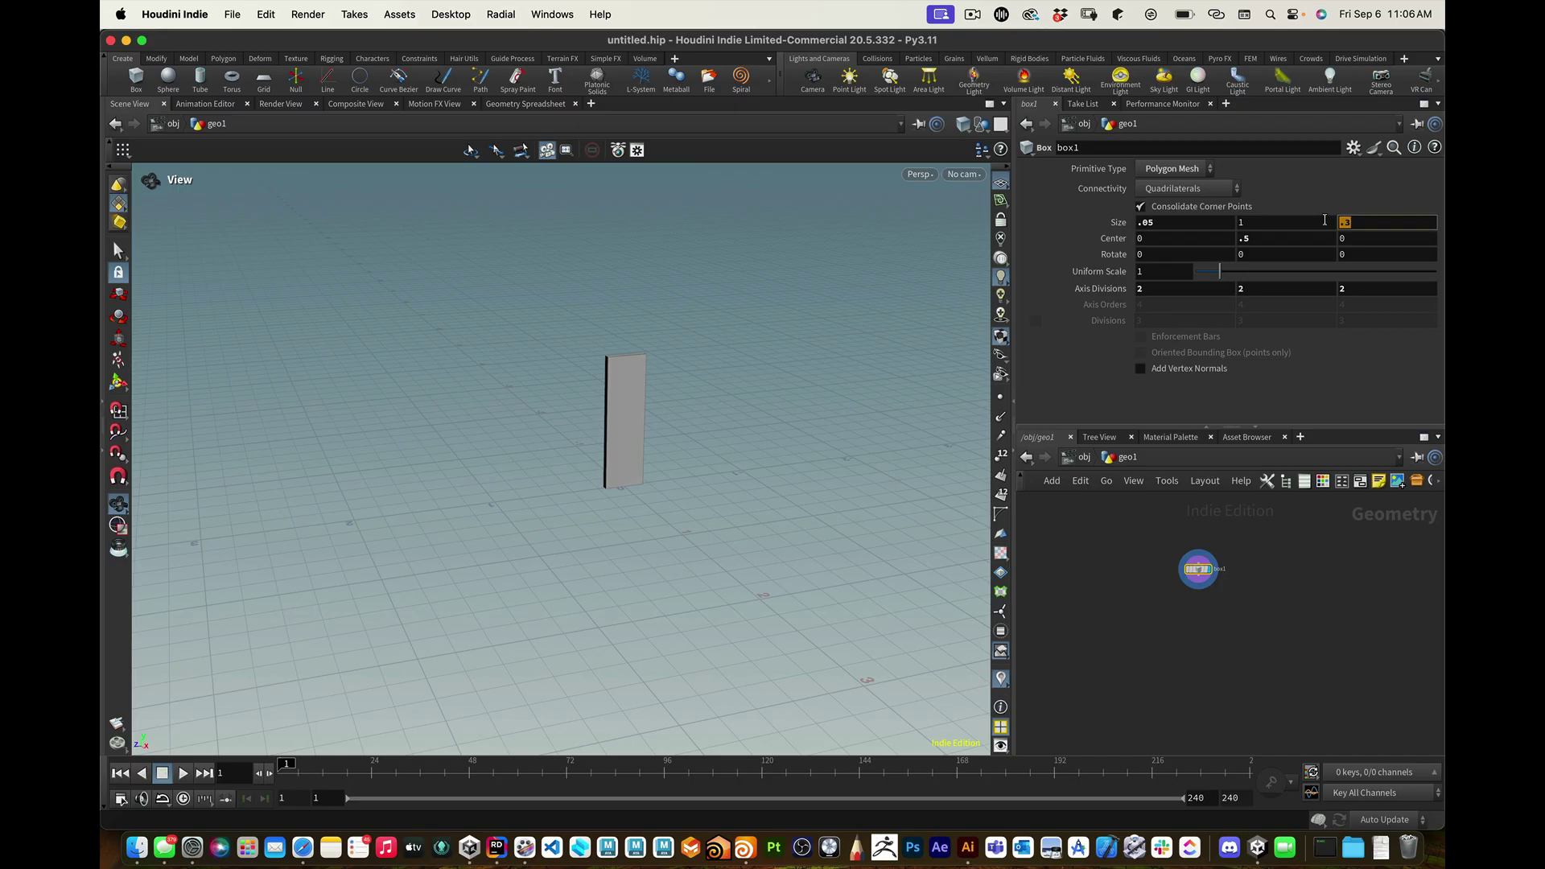
pyautogui.write('.2')
pyautogui.press('Return')
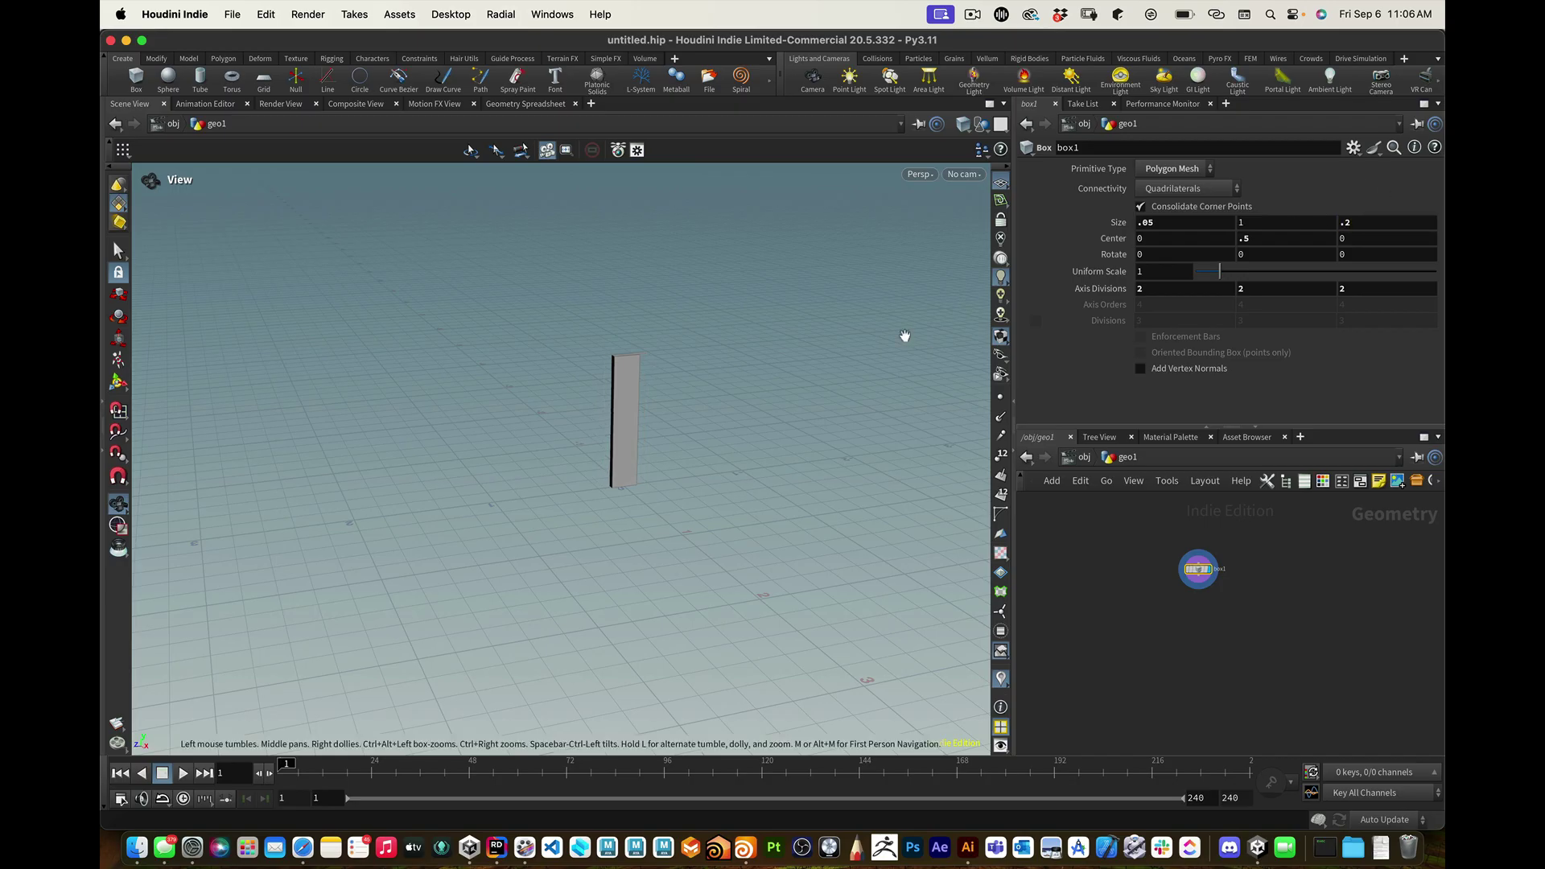
# Step: Show the construction plane grid in the viewport around the fence board
pyautogui.moveTo(676, 431); pyautogui.dragTo(731, 445)
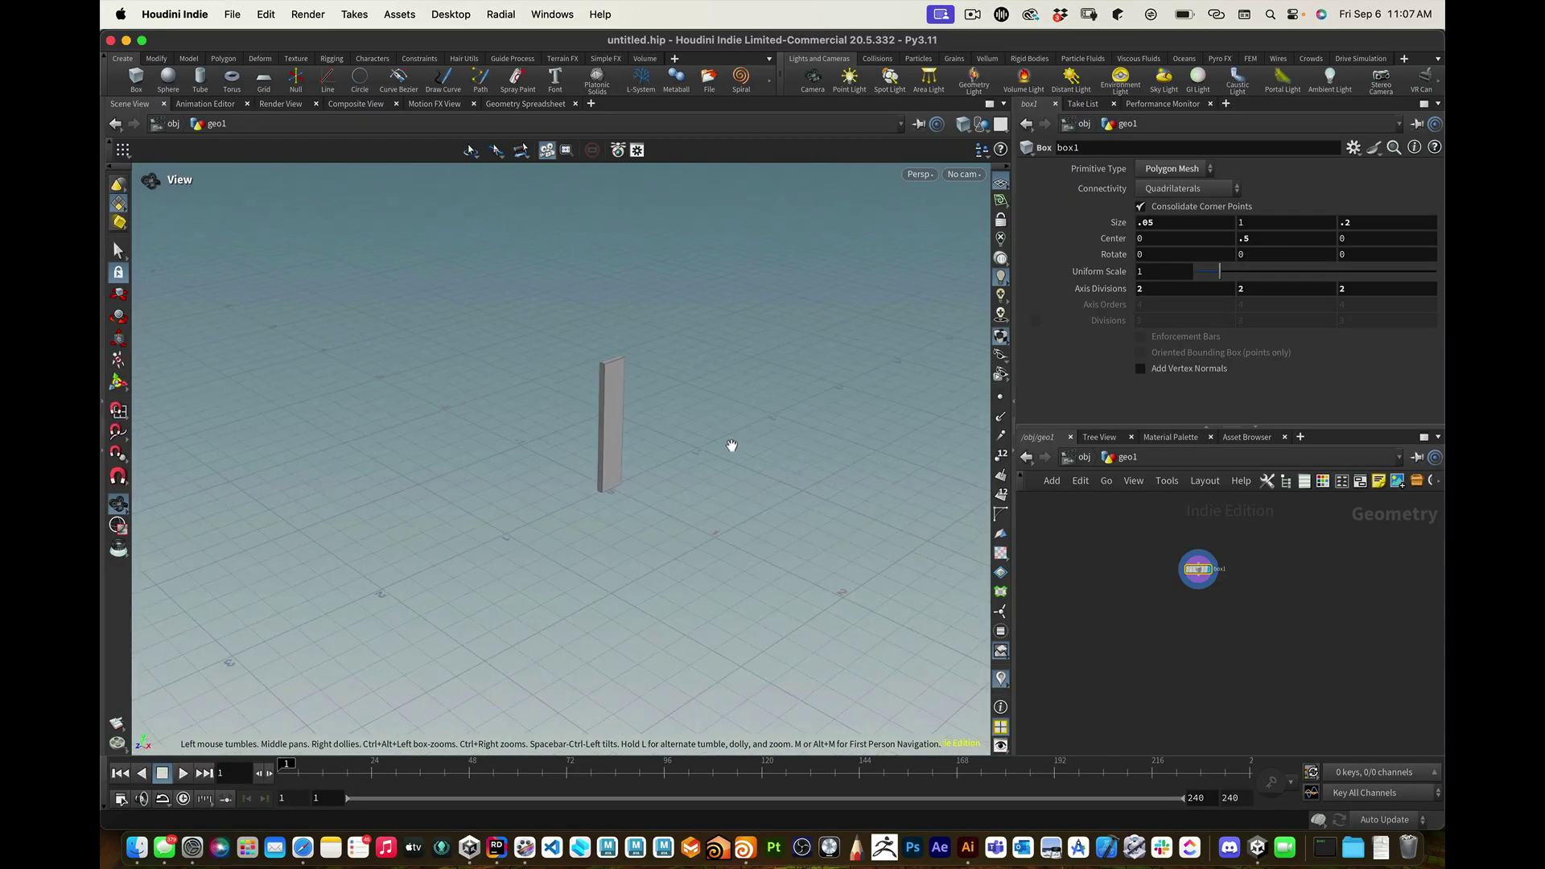
pyautogui.click(1001, 203)
pyautogui.scroll(-3, 785, 406)
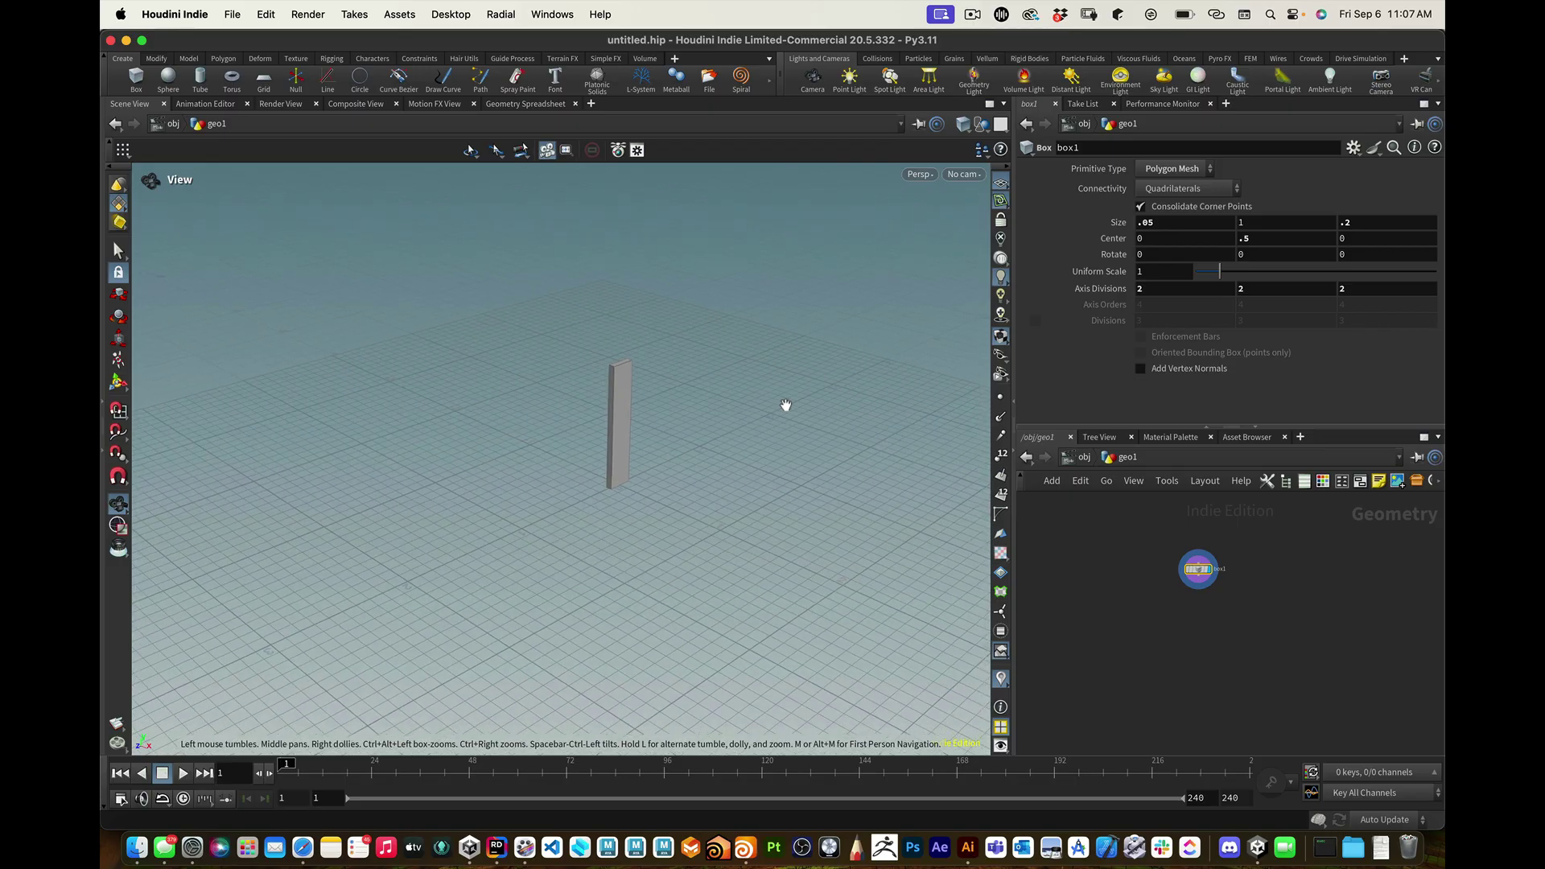
pyautogui.moveTo(785, 406); pyautogui.dragTo(777, 437)
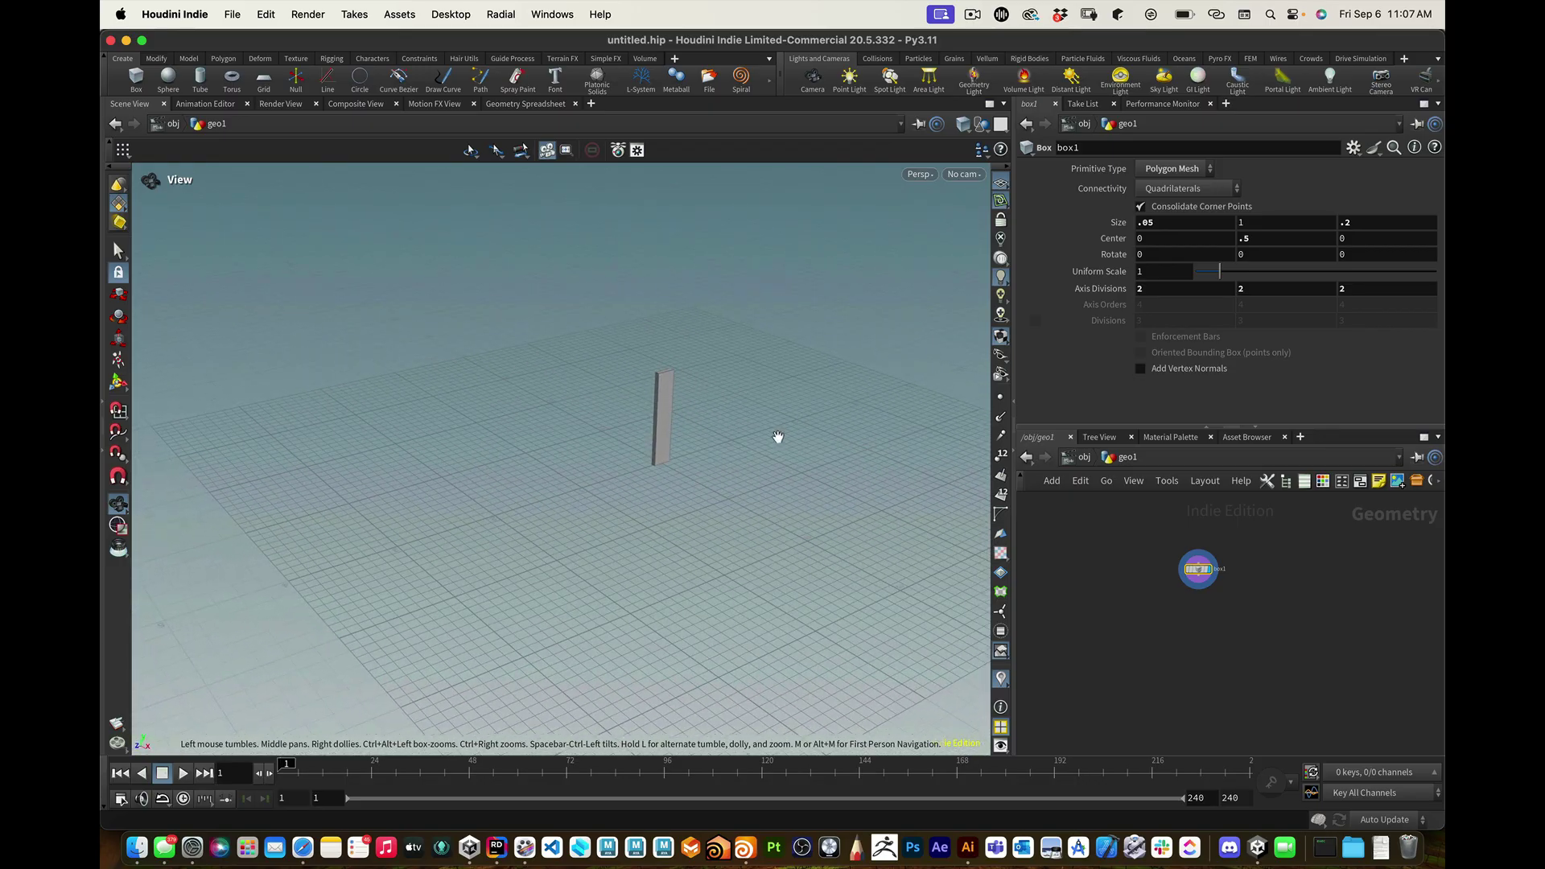
# Step: Add a Curve node to the network below the box node
pyautogui.press('Tab')
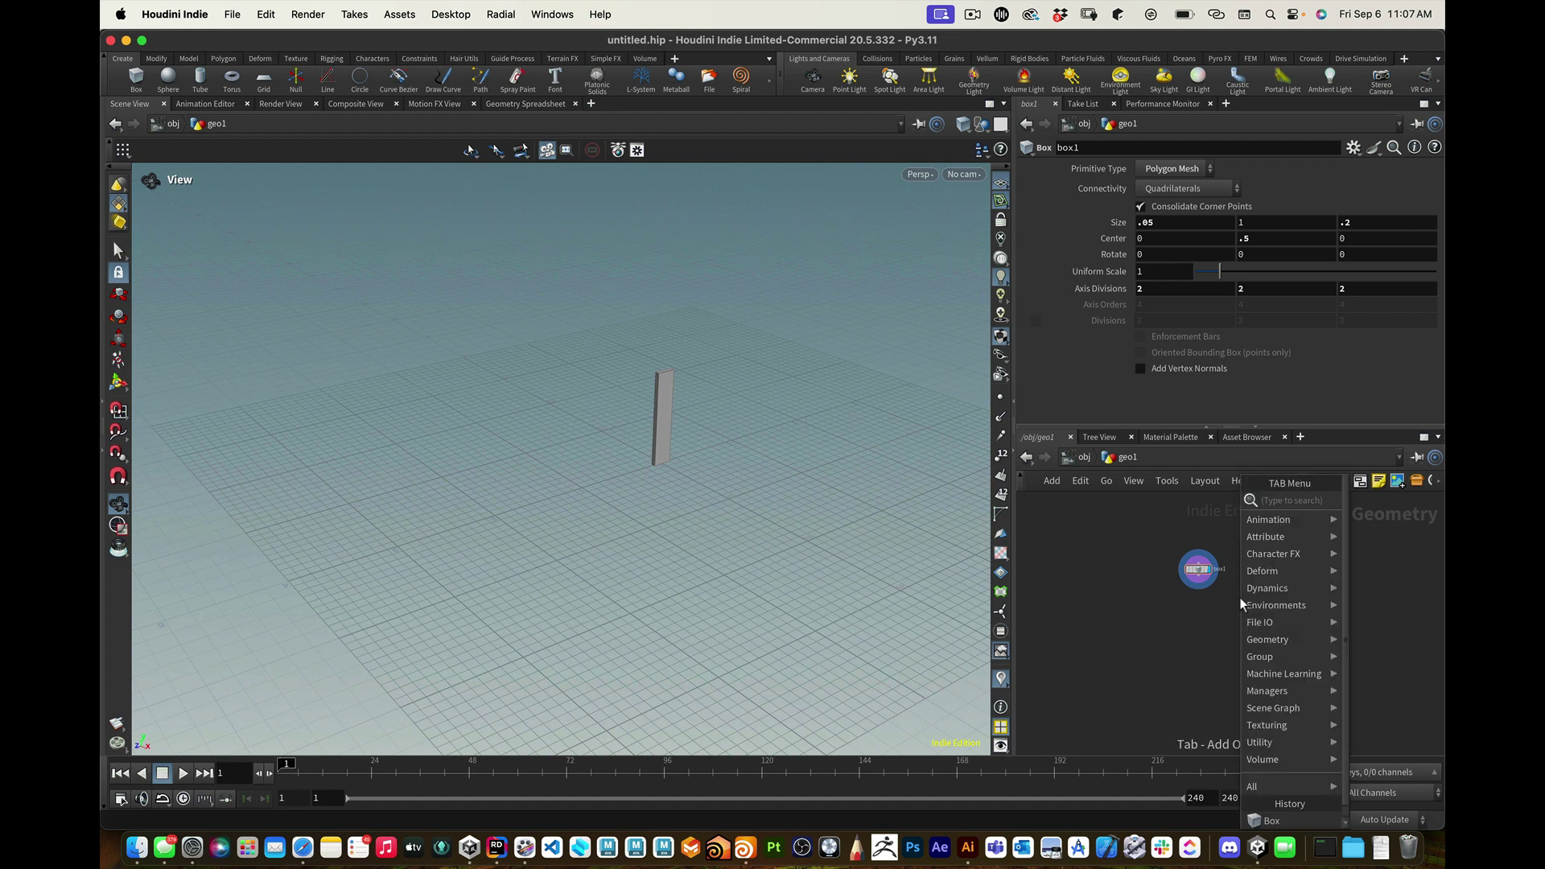
pyautogui.write('cur')
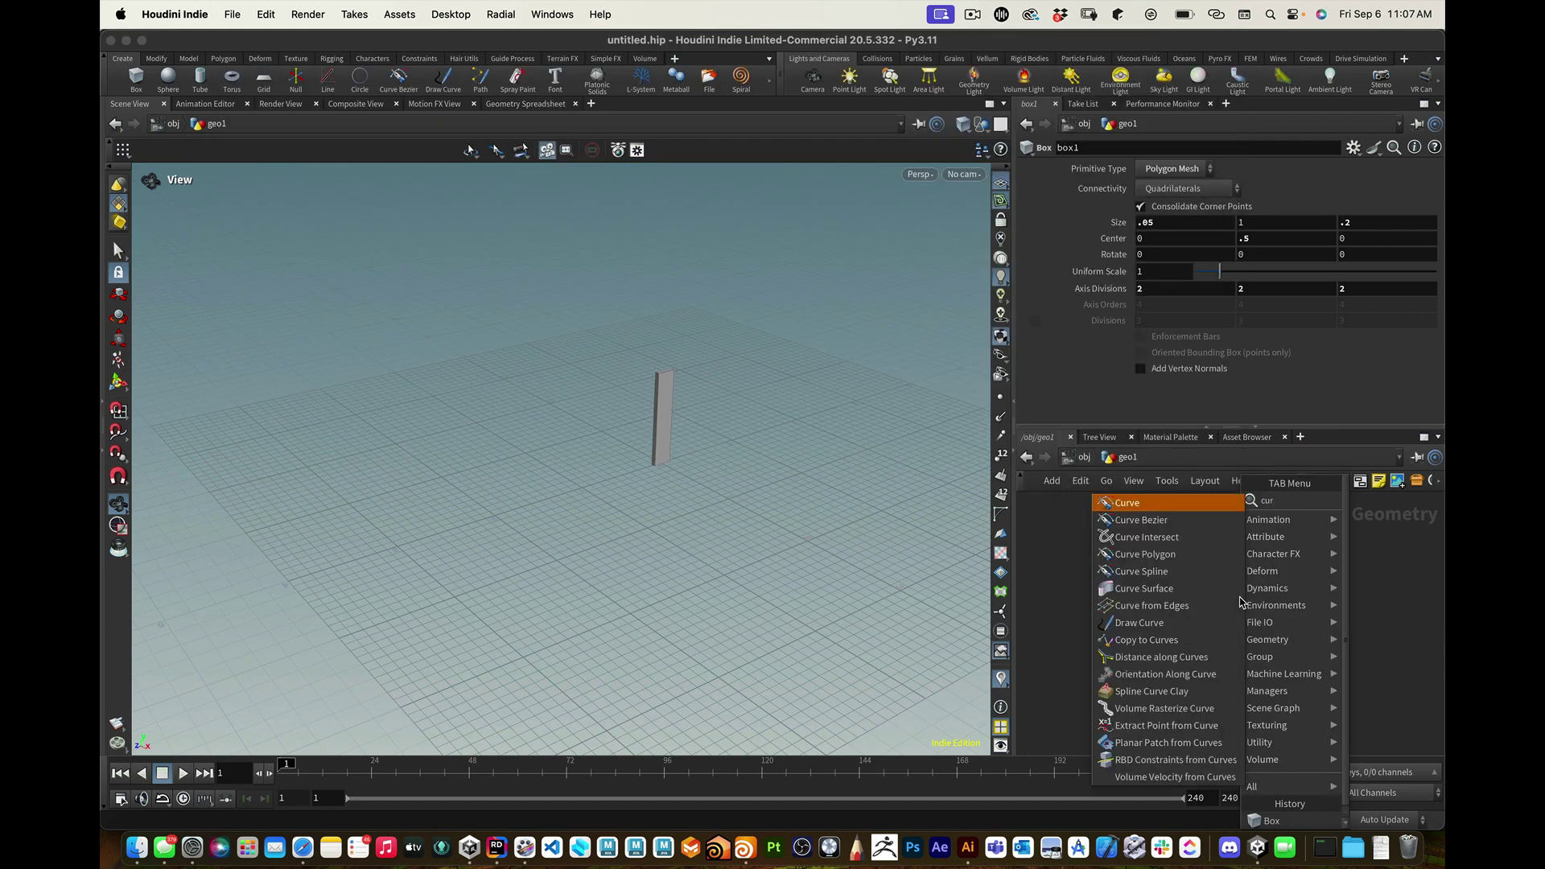
pyautogui.press('Return')
pyautogui.click(1249, 626)
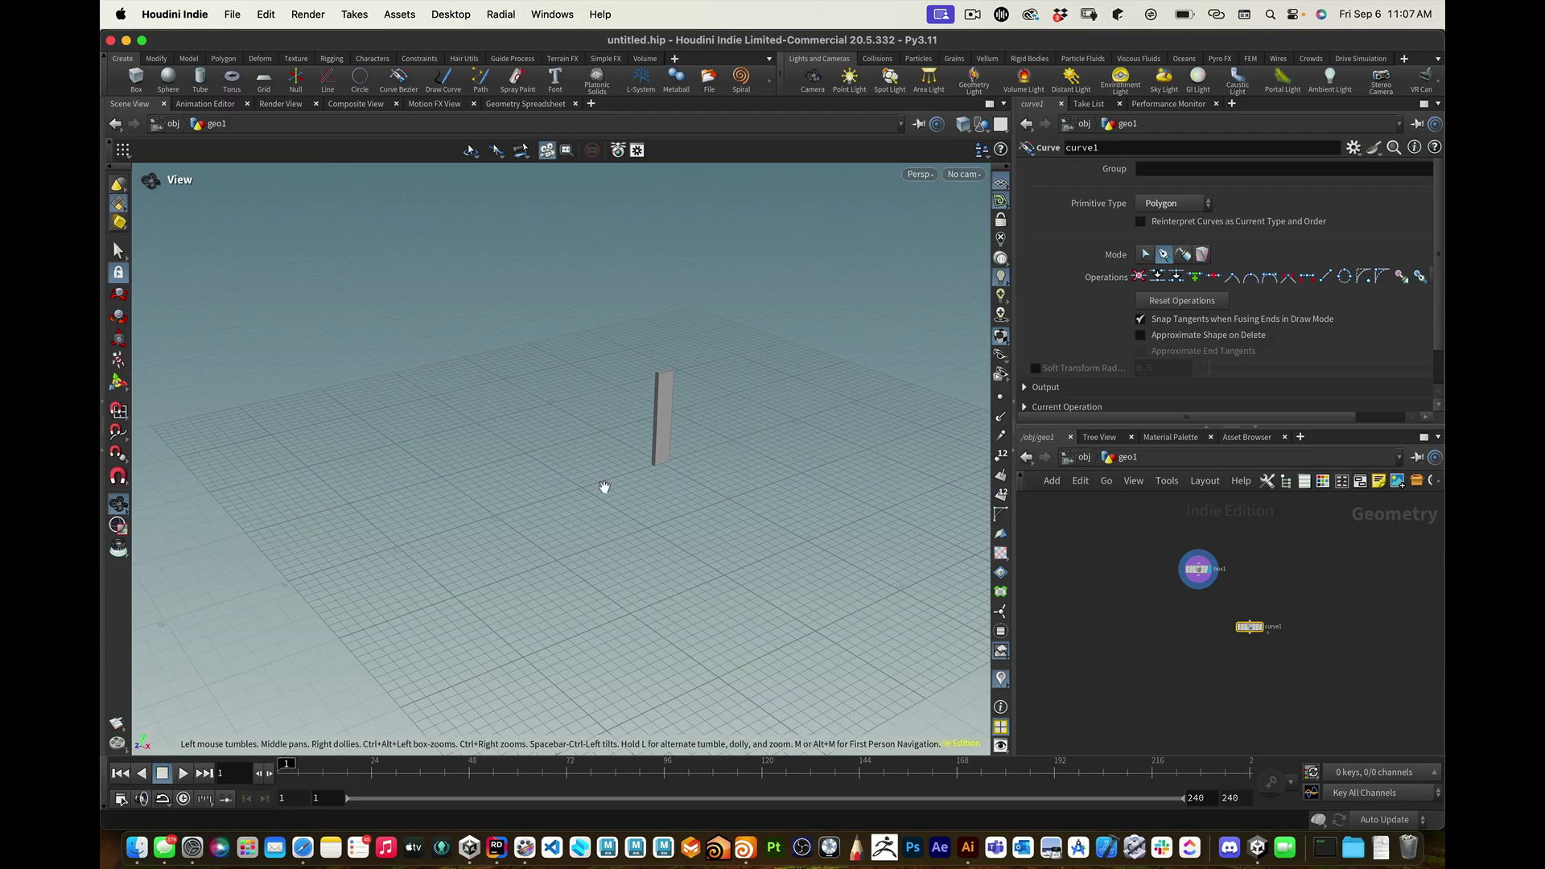
# Step: Draw an open four-point polygon curve on the ground plane, passing in front of the board and bending back beside it
pyautogui.press('Return')
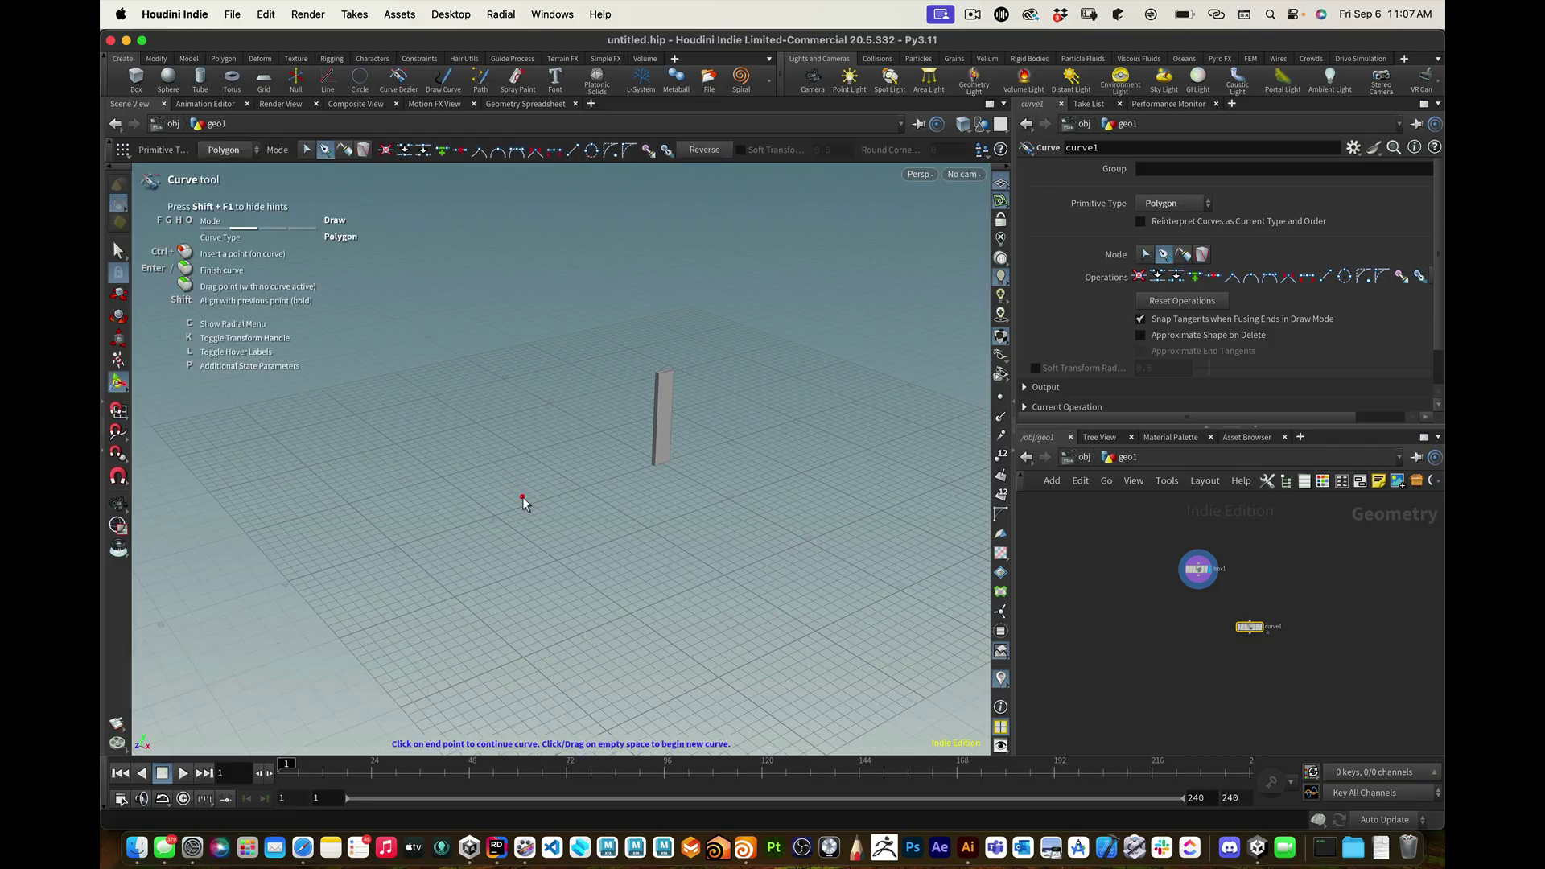
pyautogui.click(446, 495)
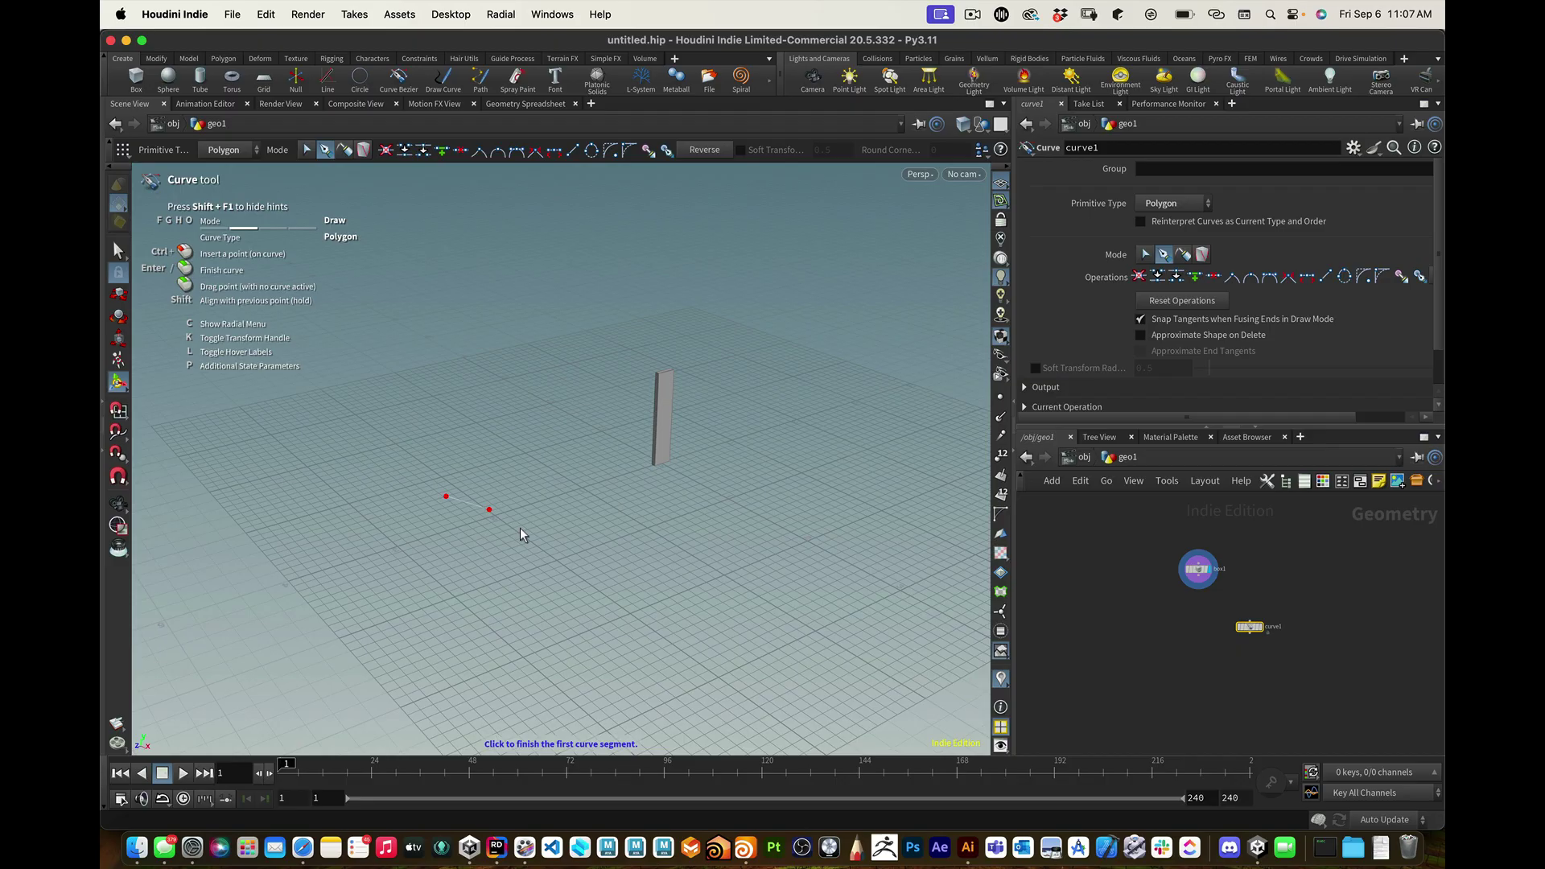
pyautogui.click(693, 506)
pyautogui.click(796, 466)
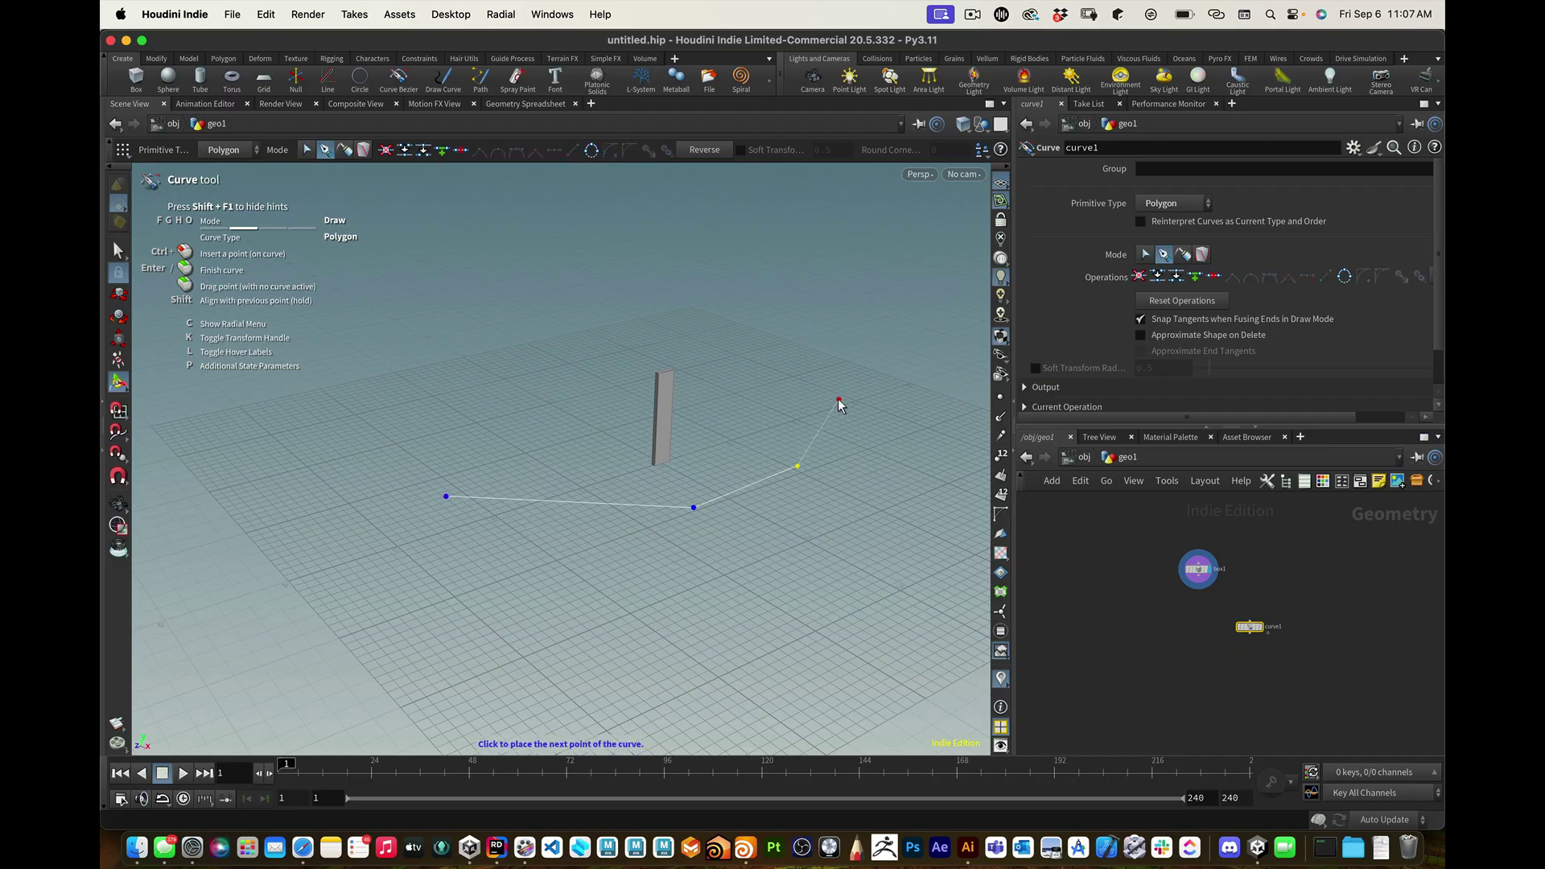
pyautogui.click(838, 400)
pyautogui.press('Escape')
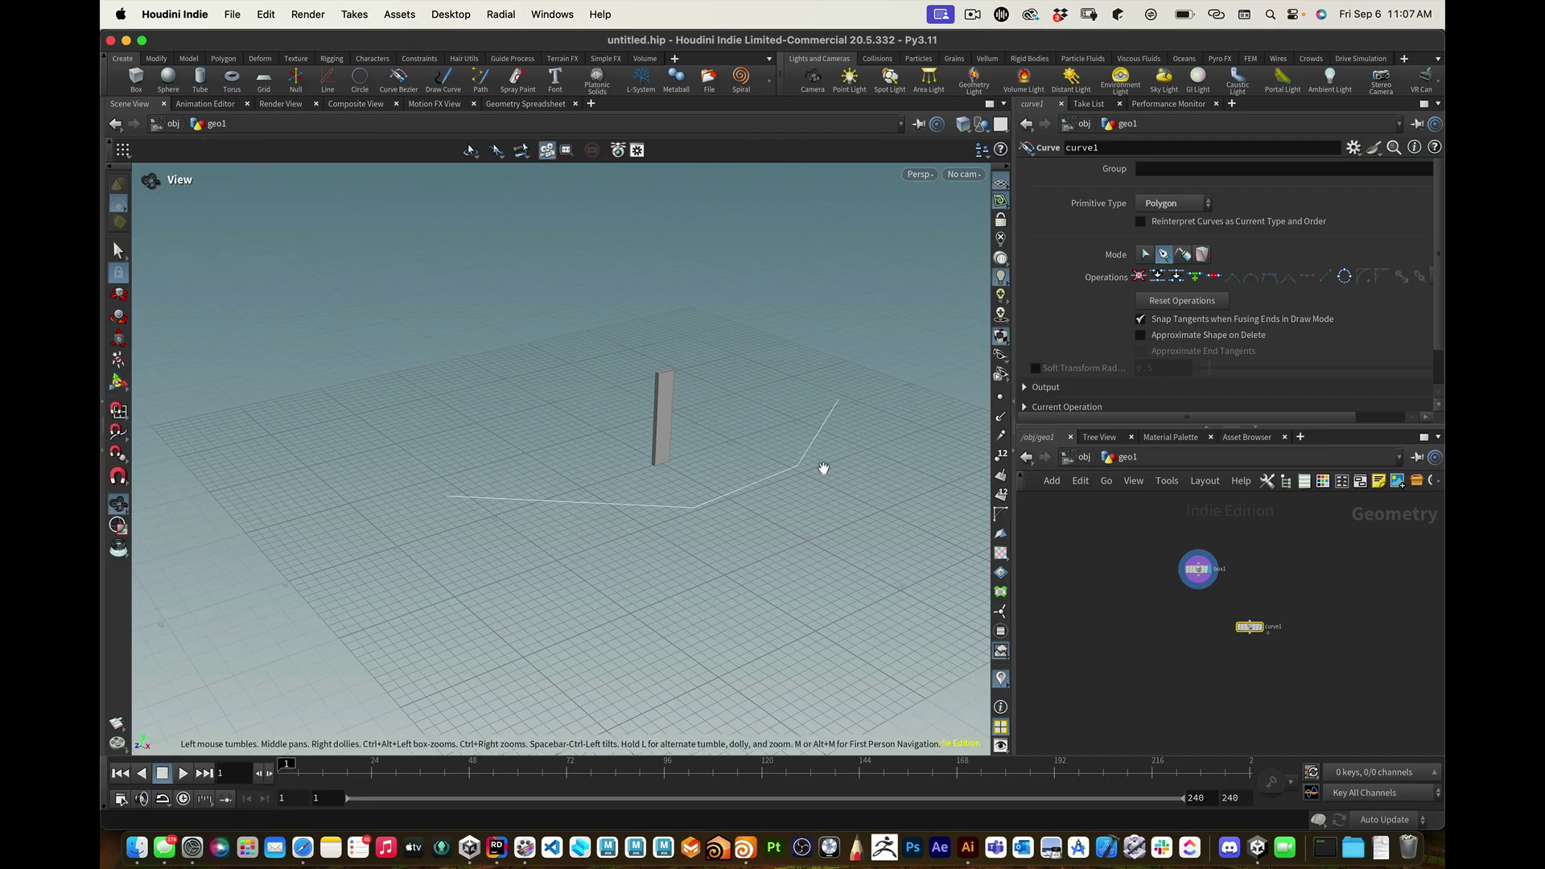
# Step: Undo the curve's last point and delete the Curve node from the network
pyautogui.moveTo(821, 466)
pyautogui.mouseDown()
pyautogui.moveTo(727, 441)
pyautogui.moveTo(824, 458)
pyautogui.mouseUp()
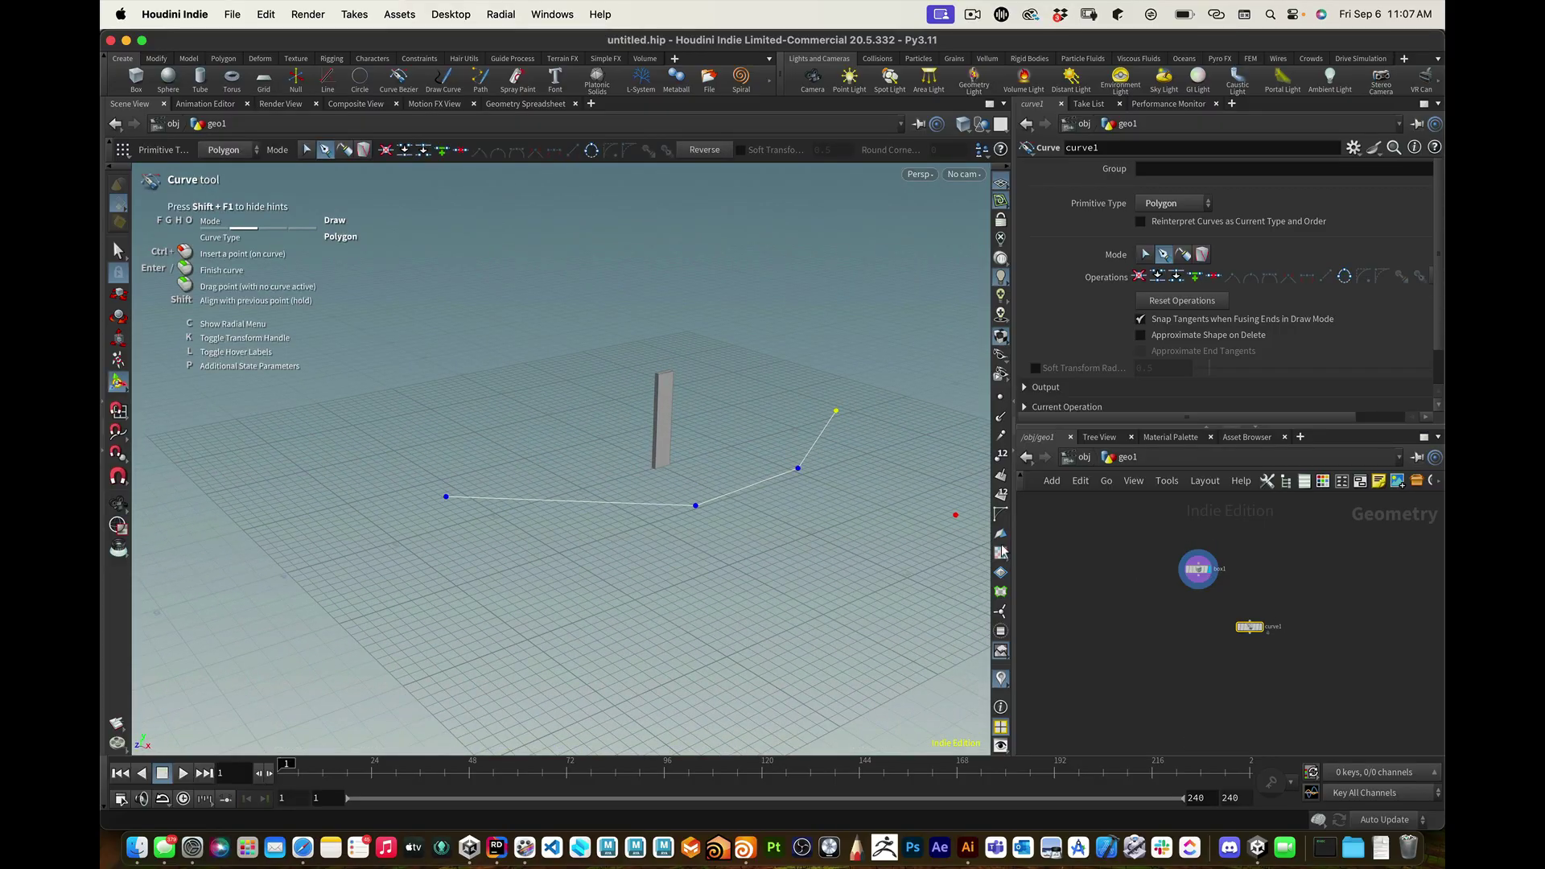
pyautogui.press('Escape')
pyautogui.hotkey('ctrl', 'z')
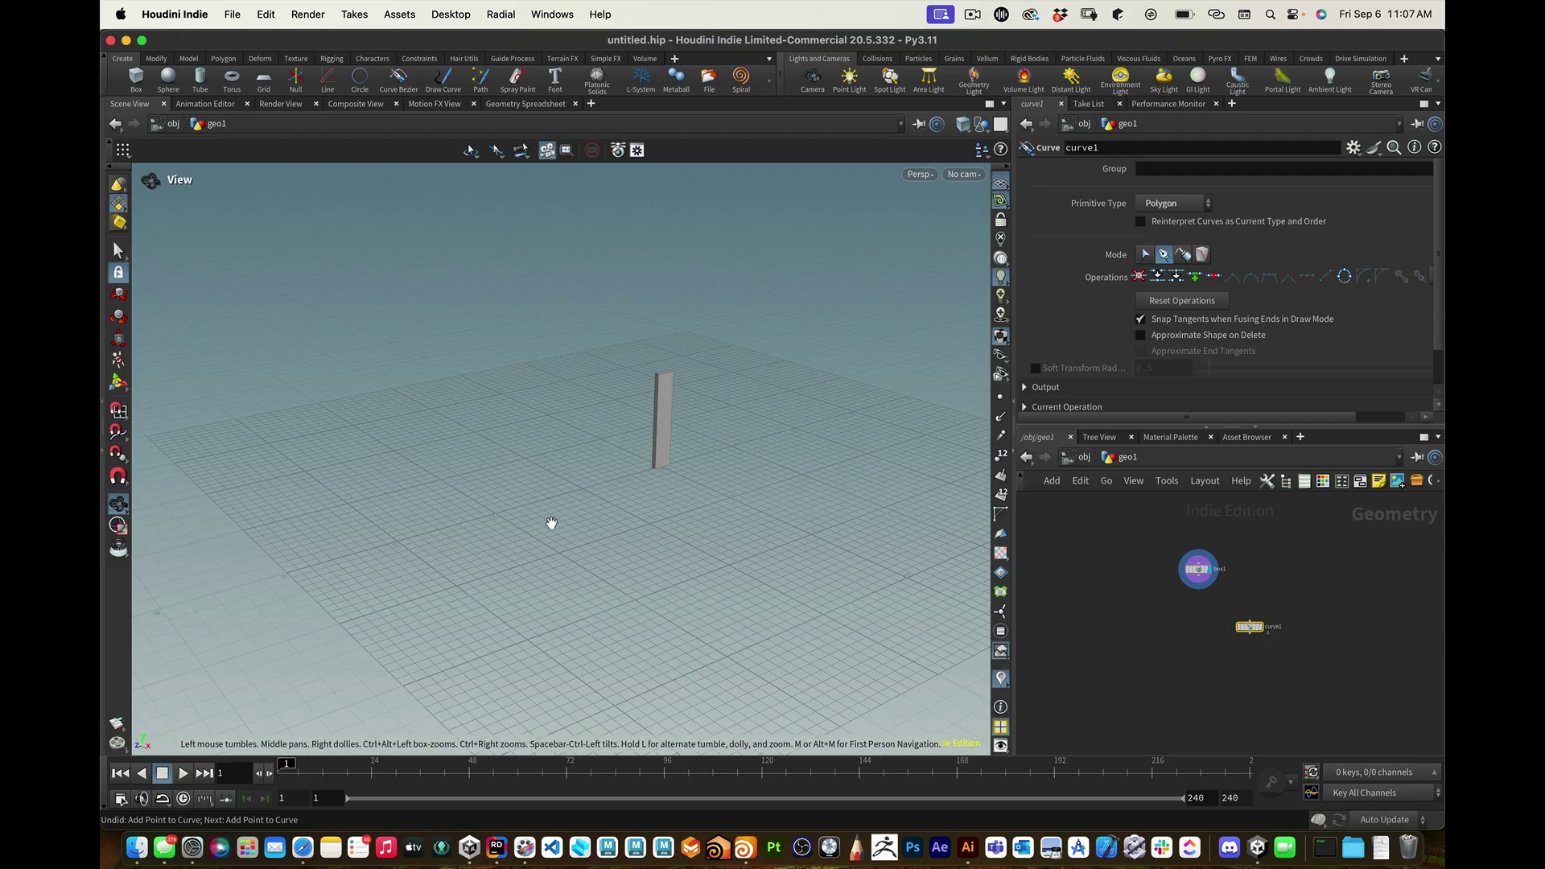
pyautogui.press('Return')
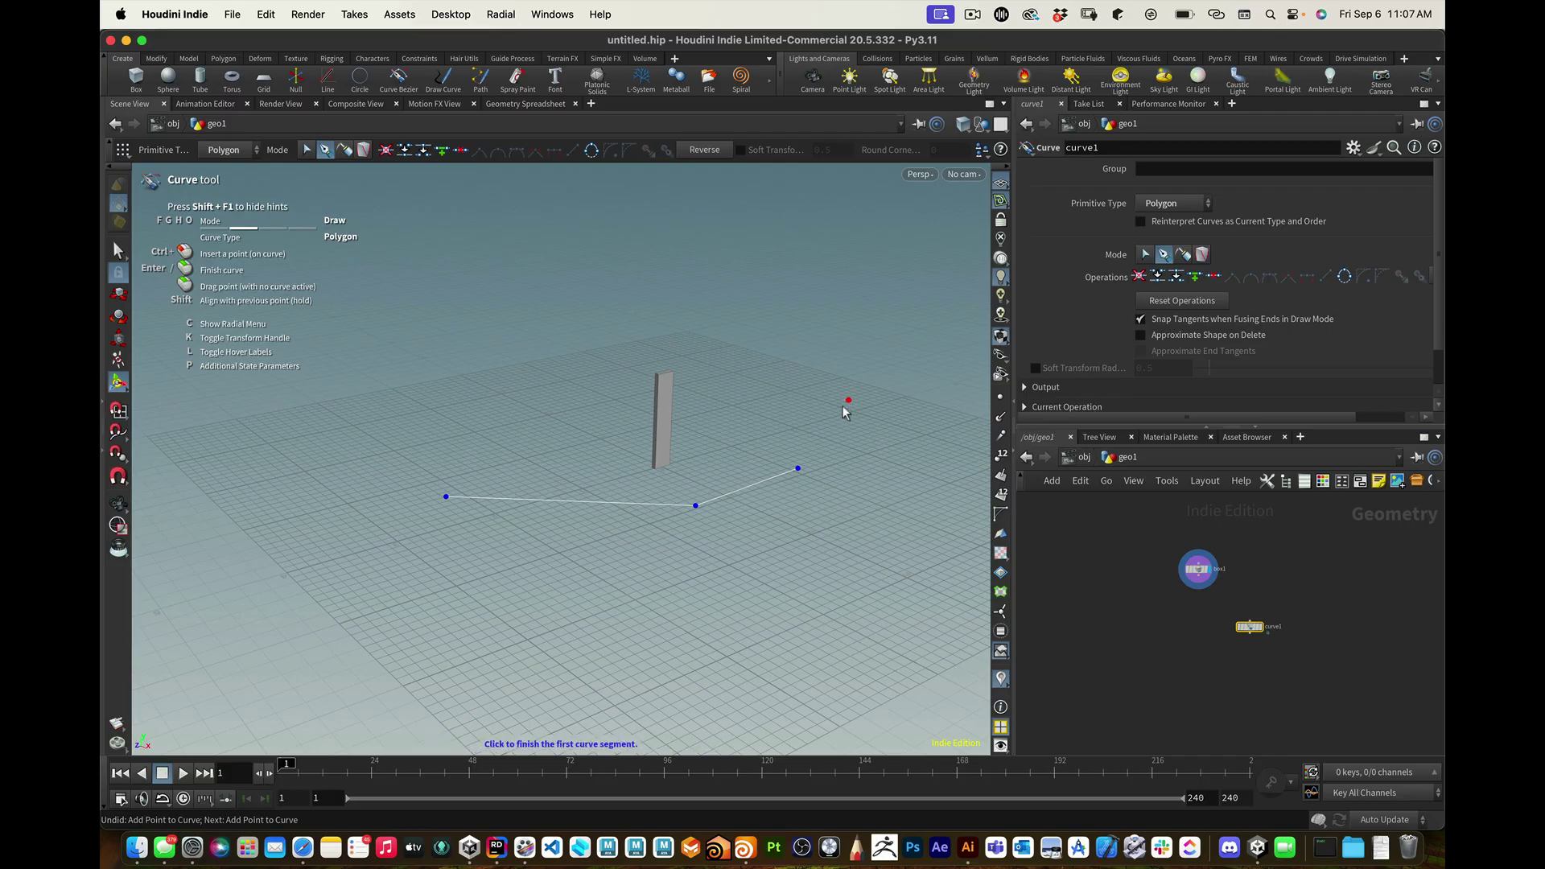
pyautogui.press('Escape')
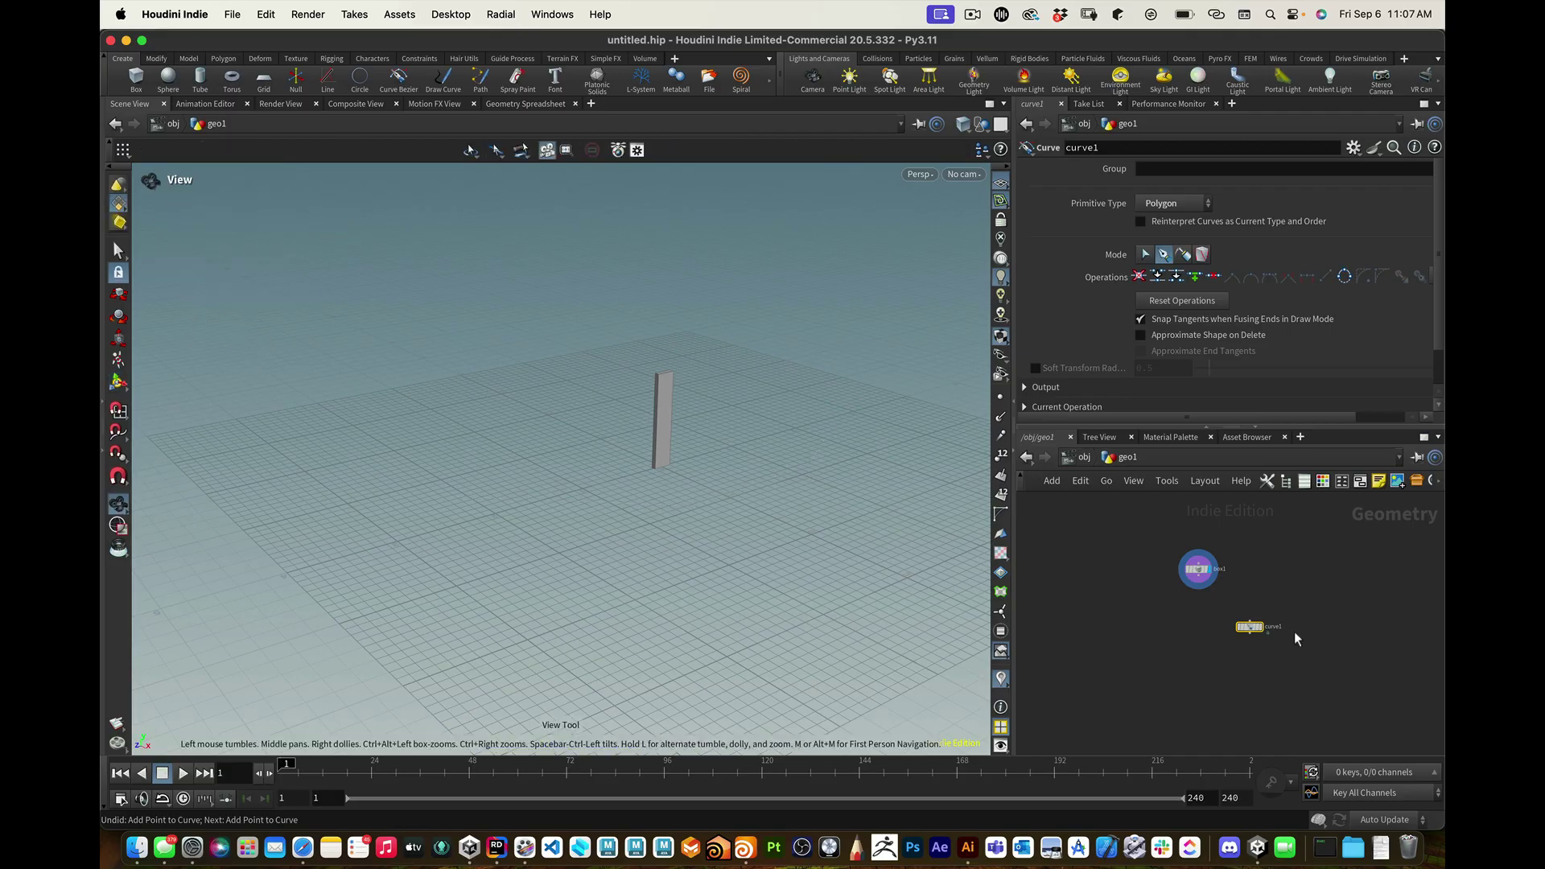
pyautogui.press('Delete')
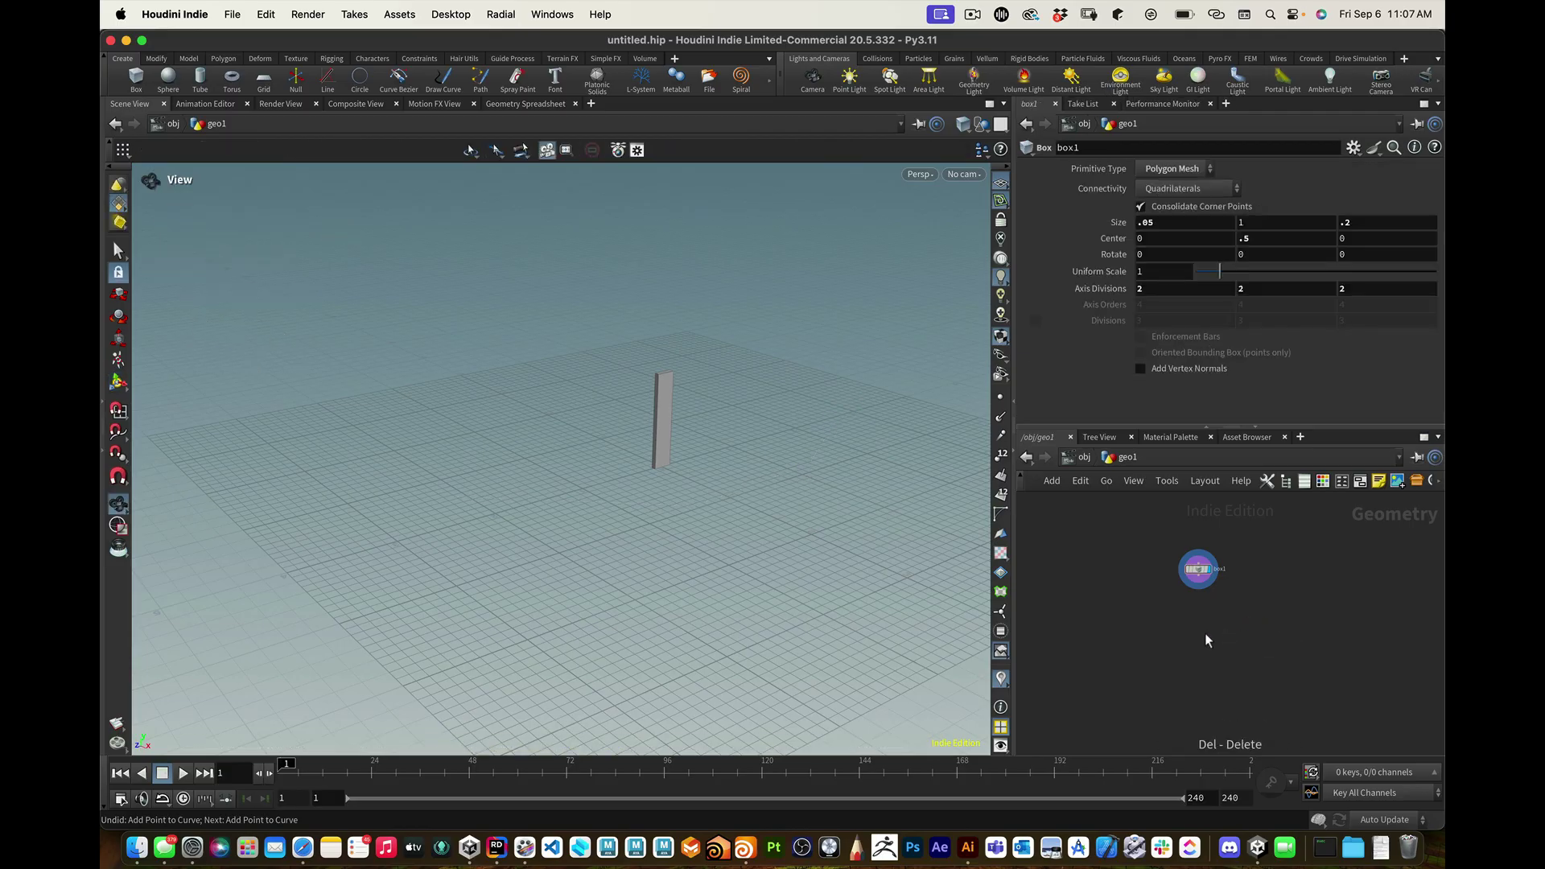
# Step: Add a fresh Curve node to the network, below and beside the box node
pyautogui.press('Tab')
pyautogui.moveTo(1245, 605)
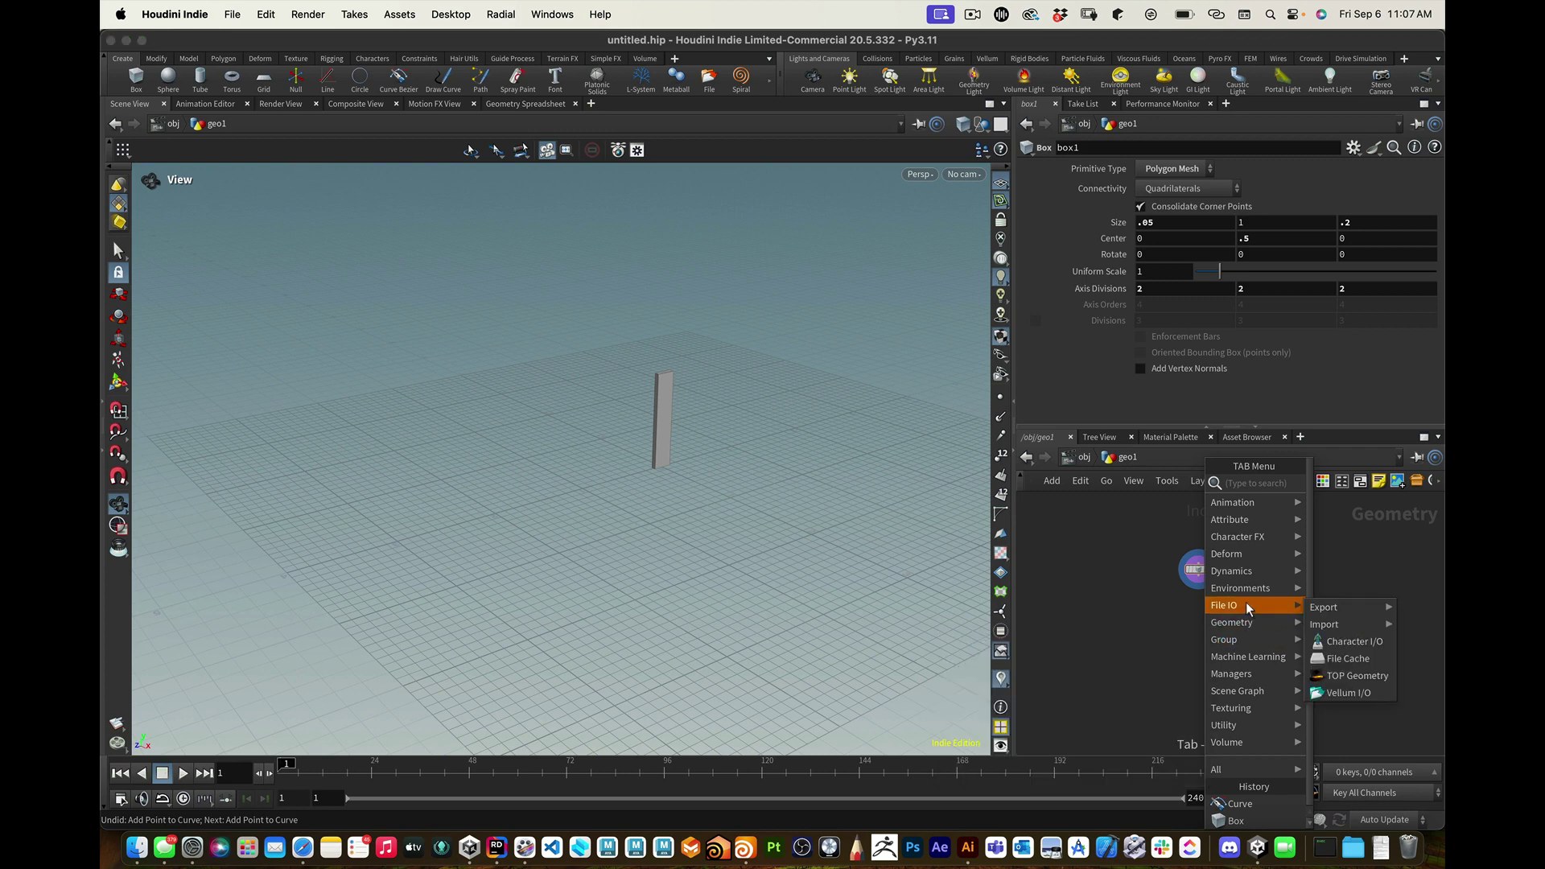
pyautogui.write('cur')
pyautogui.press('Return')
pyautogui.click(1267, 598)
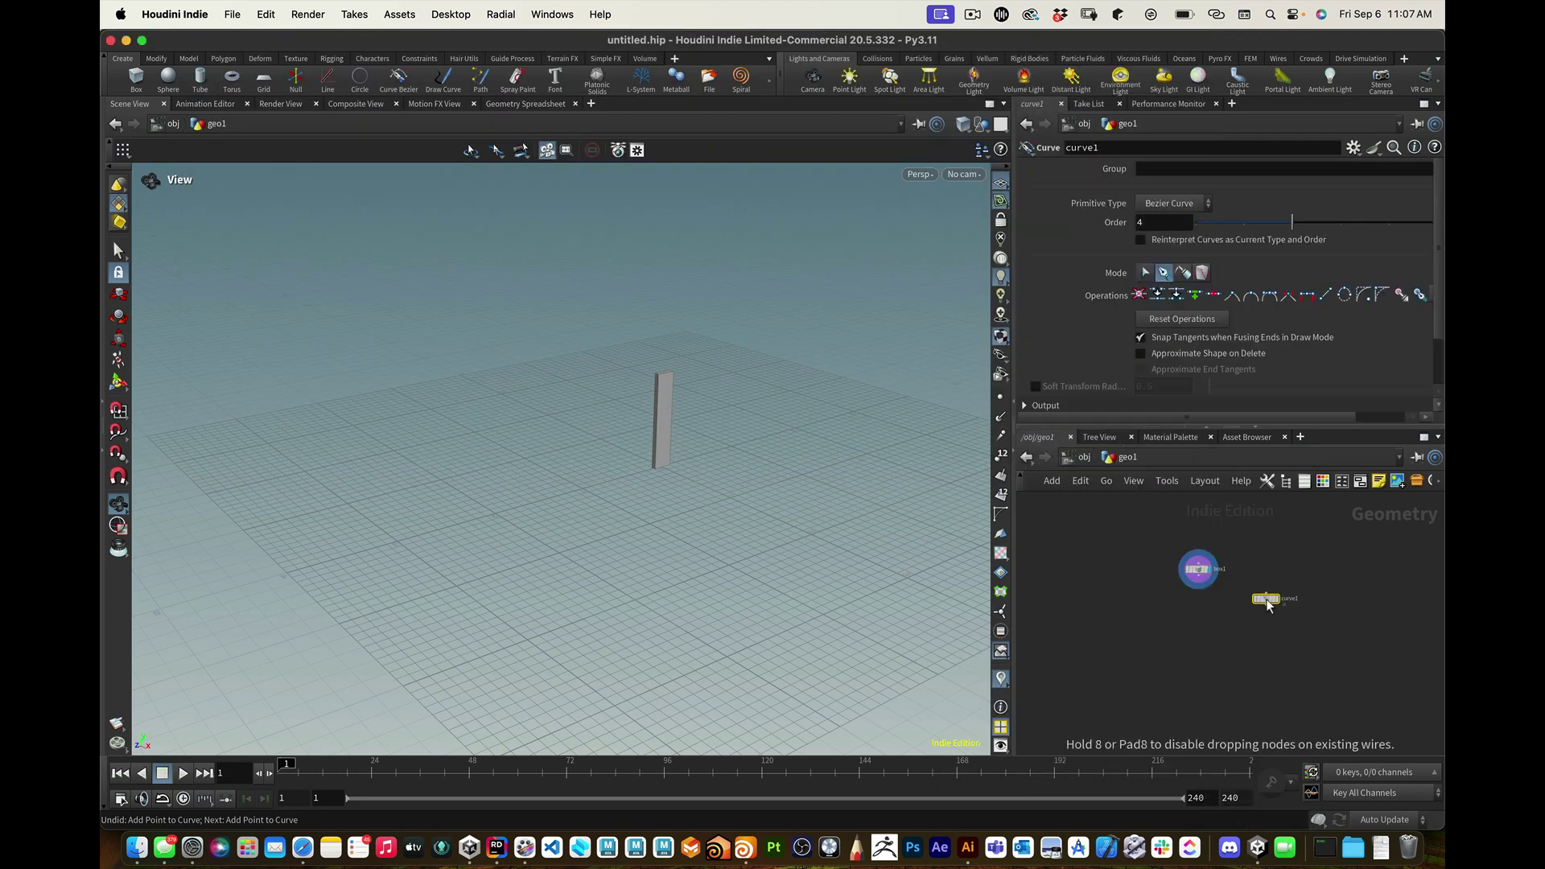
# Step: Draw an open four-point polygon curve on the ground plane, running in front of the board and bending back beside it
pyautogui.click(452, 517)
pyautogui.click(669, 531)
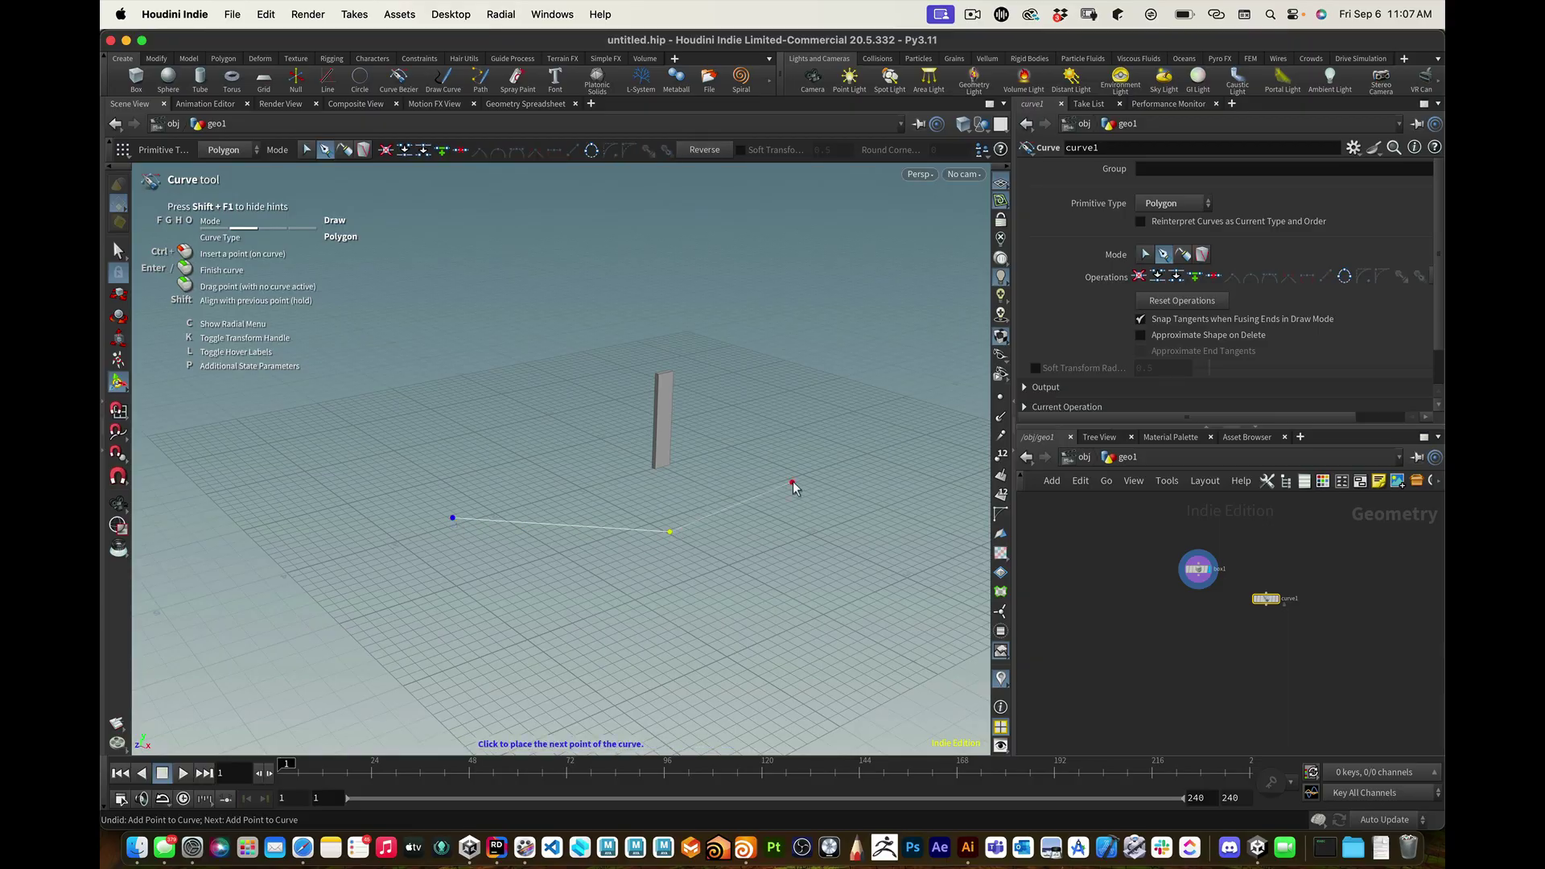
pyautogui.click(793, 480)
pyautogui.press('Return')
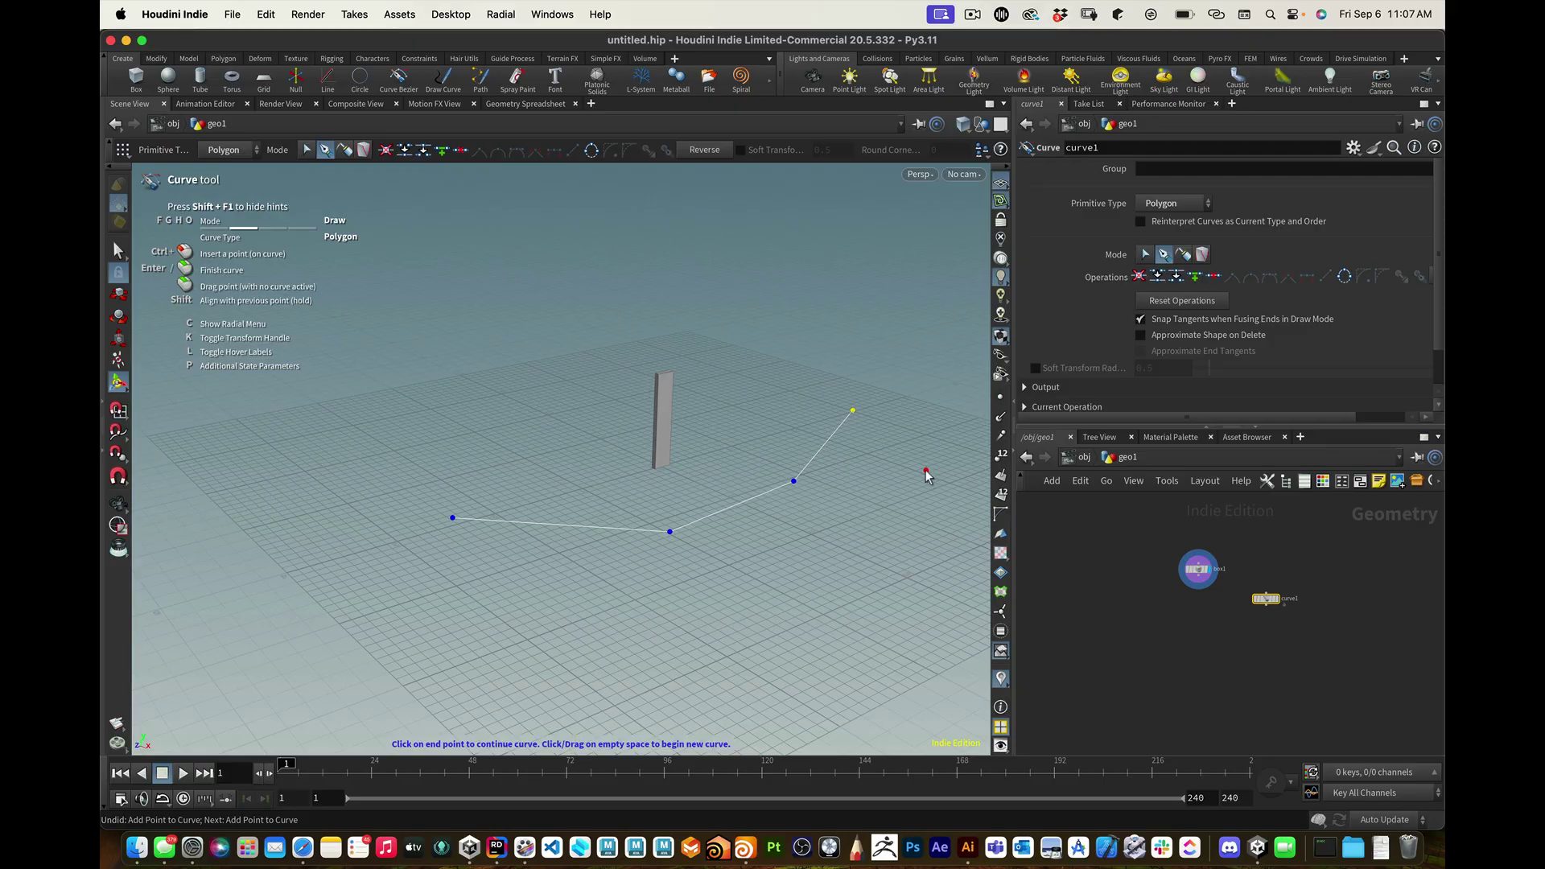
pyautogui.press('Escape')
# Step: Preview the new curve on its own, return the display to the box, and align the curve node beside it
pyautogui.click(1279, 605)
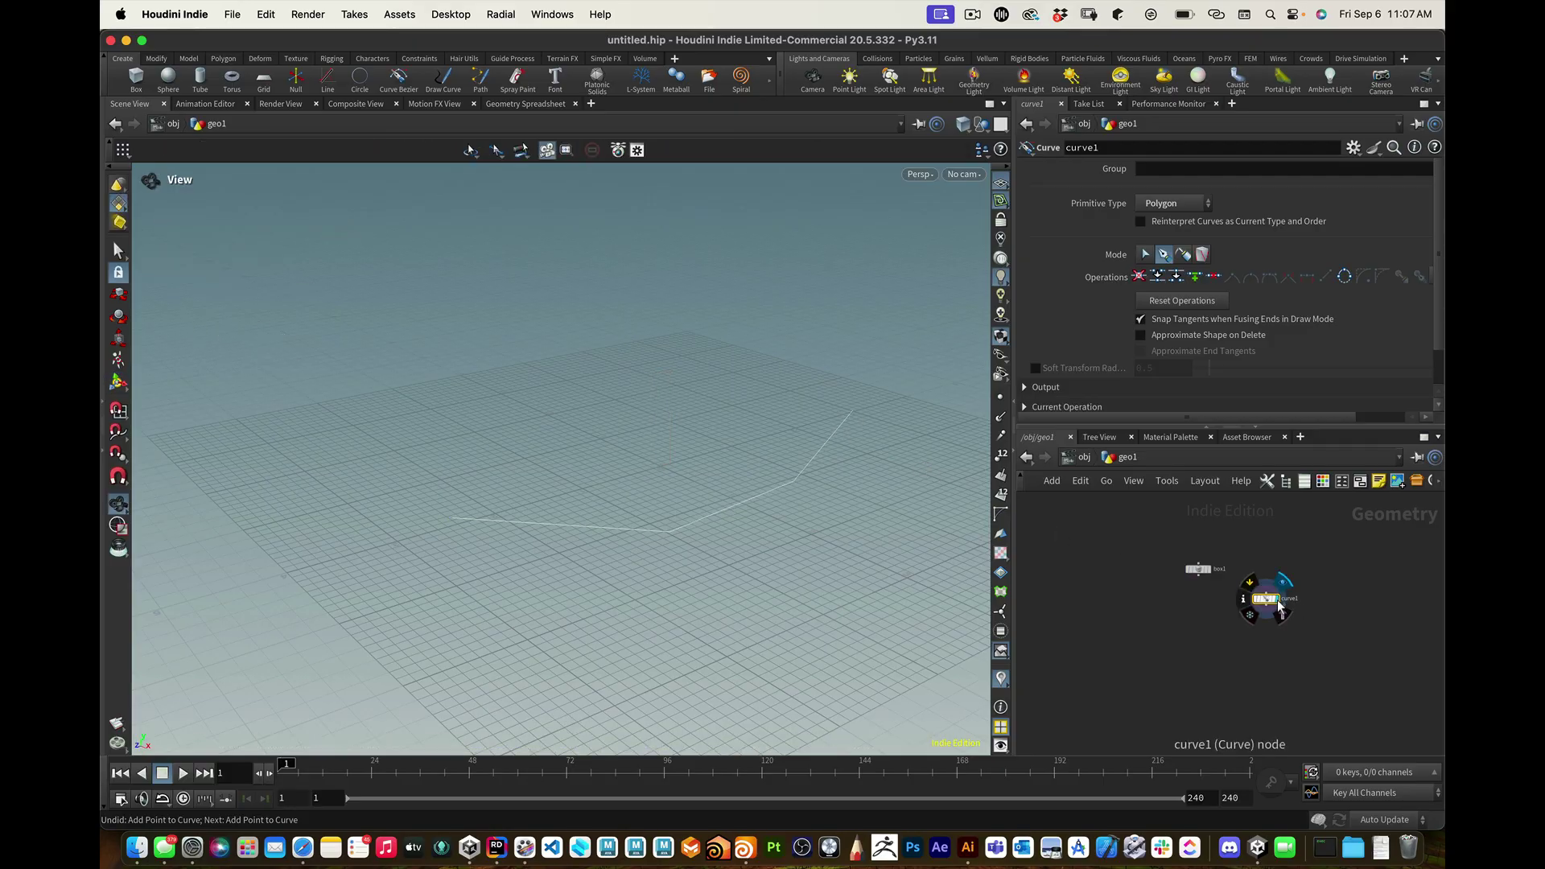
pyautogui.click(1210, 573)
pyautogui.moveTo(1268, 600)
pyautogui.mouseDown()
pyautogui.moveTo(1205, 571)
pyautogui.moveTo(1247, 614)
pyautogui.moveTo(1267, 578)
pyautogui.mouseUp()
# Step: Add a Copy to Curves node below the box and curve nodes
pyautogui.press('Tab')
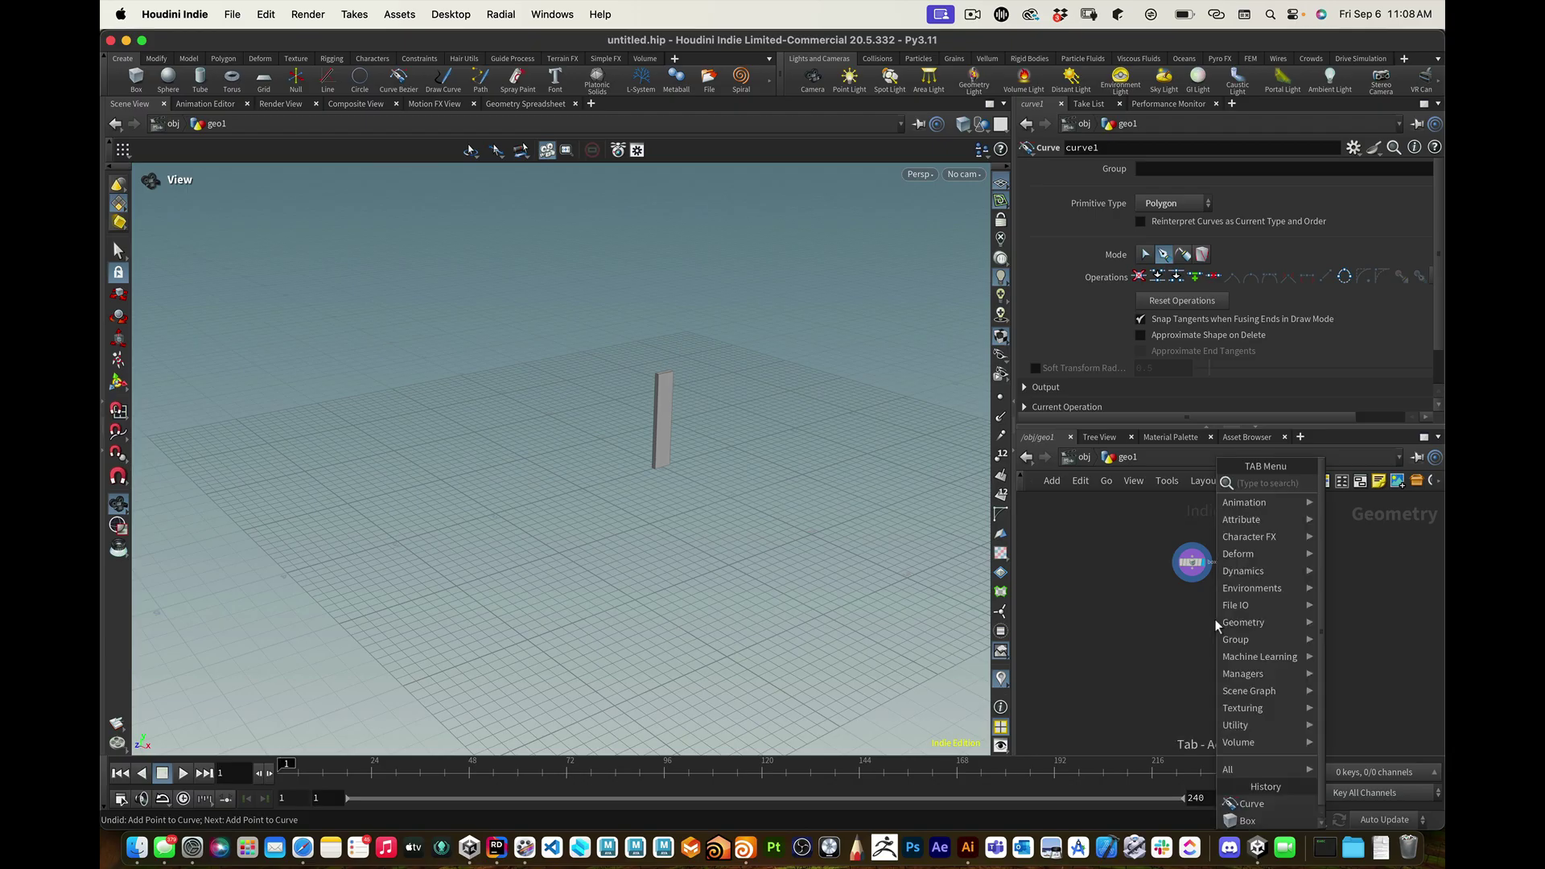
pyautogui.write('copy')
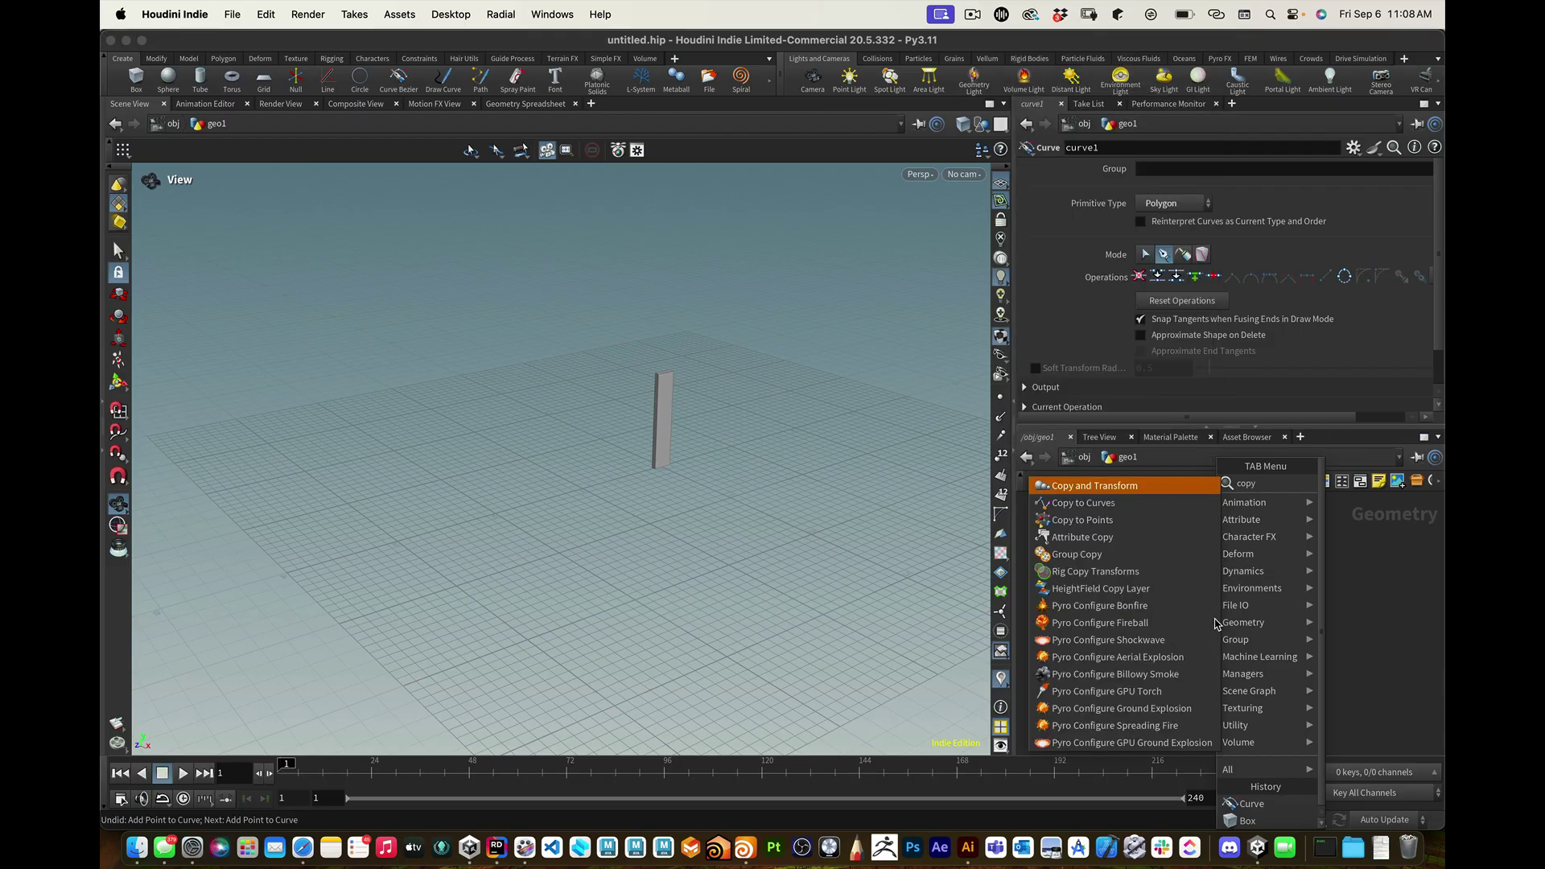
pyautogui.click(1135, 503)
pyautogui.click(1230, 631)
# Step: Wire the box into the first input and the curve into the second input of Copy to Curves, and display its result
pyautogui.click(1192, 581)
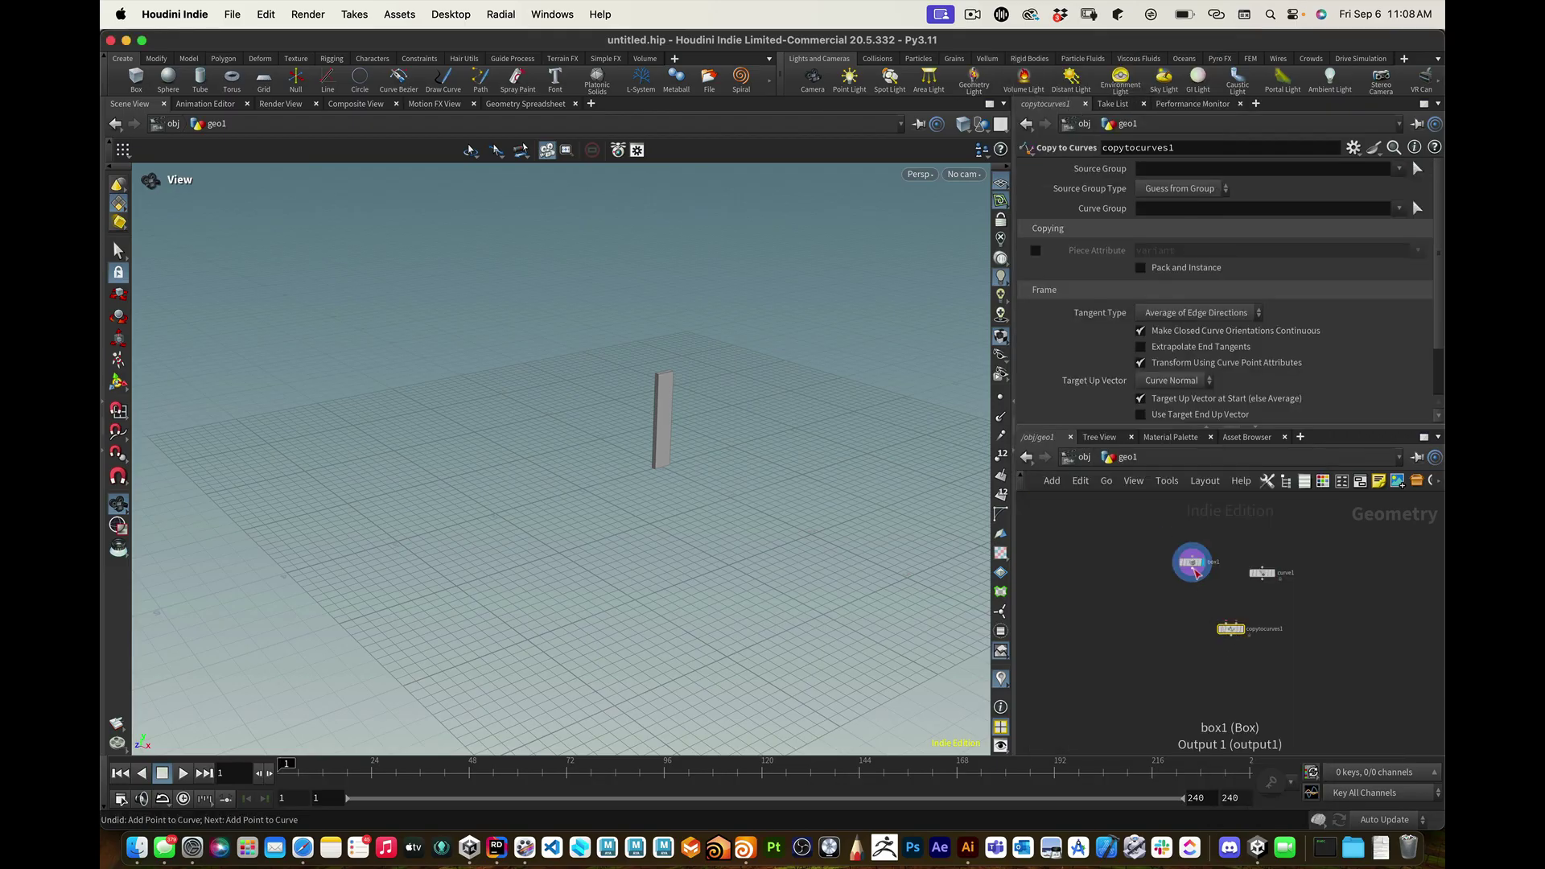
pyautogui.click(1226, 622)
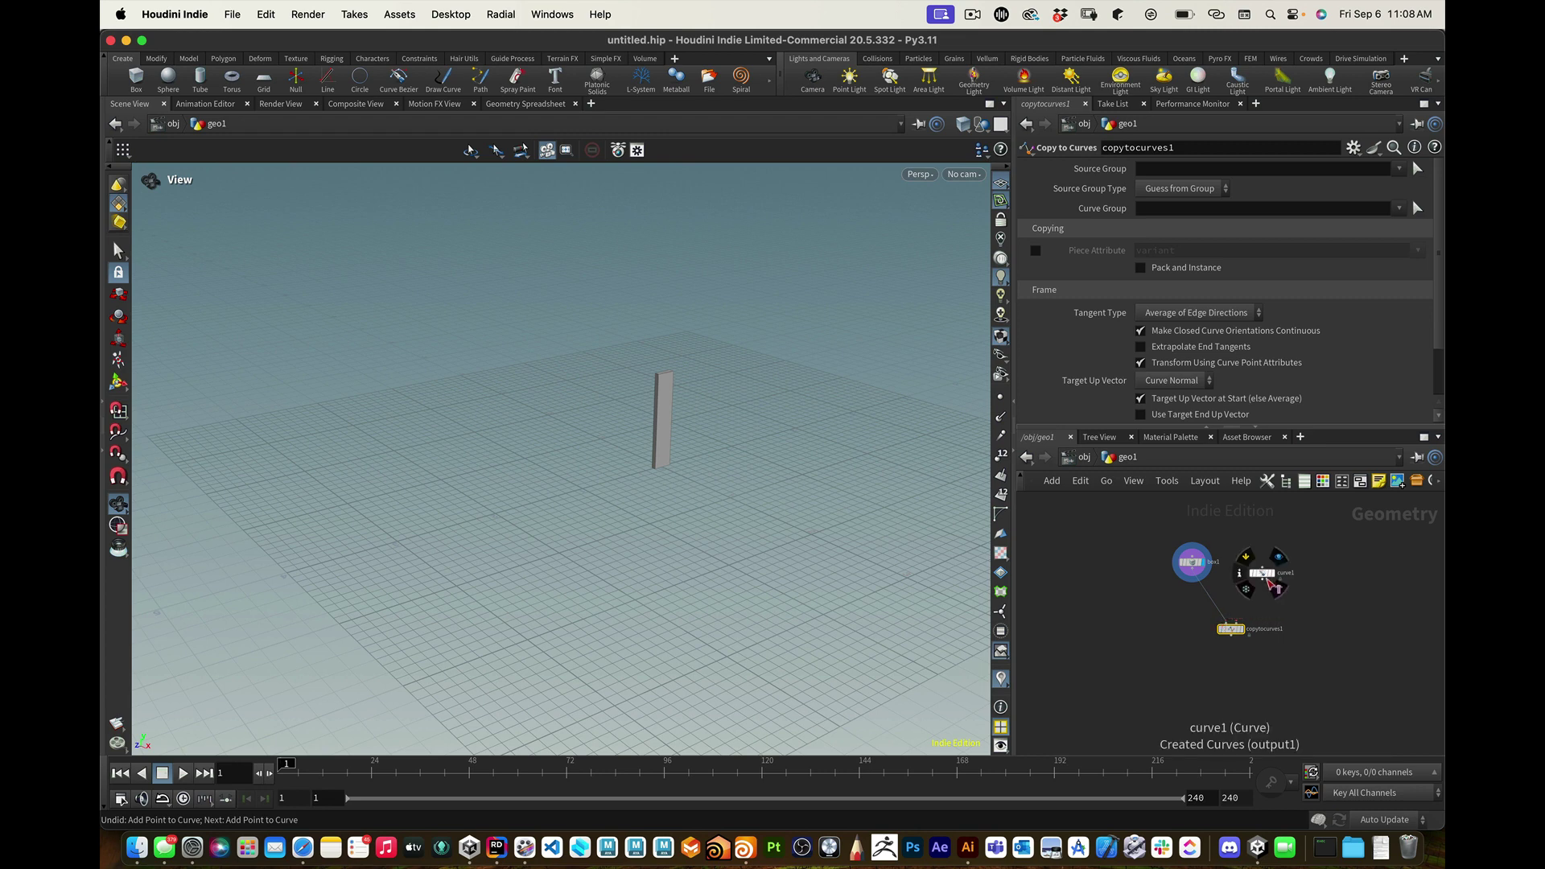
pyautogui.click(1262, 581)
pyautogui.click(1245, 633)
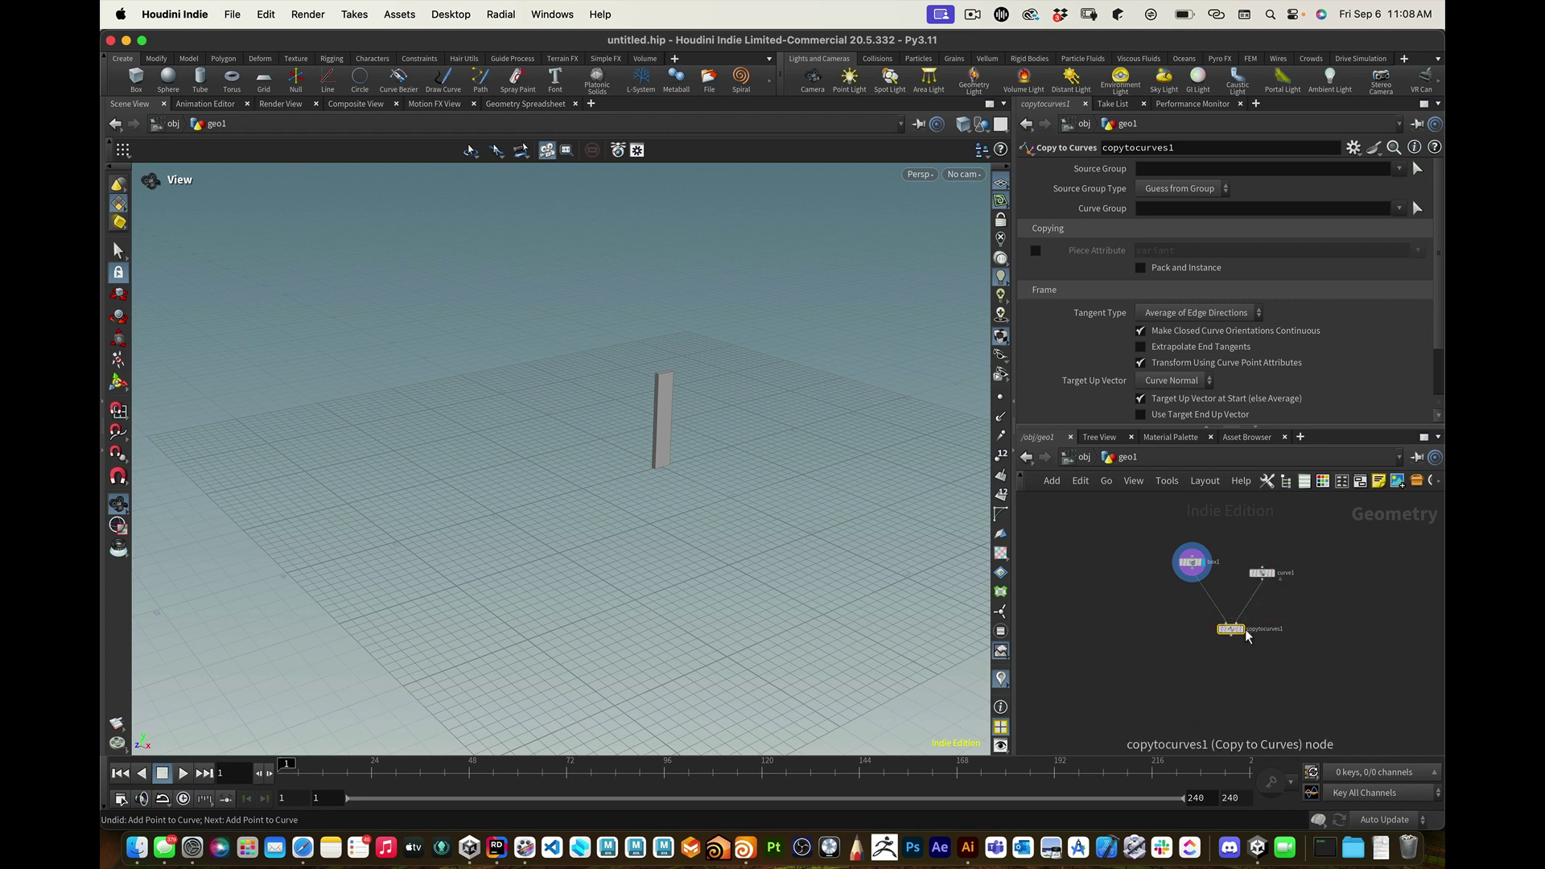
pyautogui.click(1245, 634)
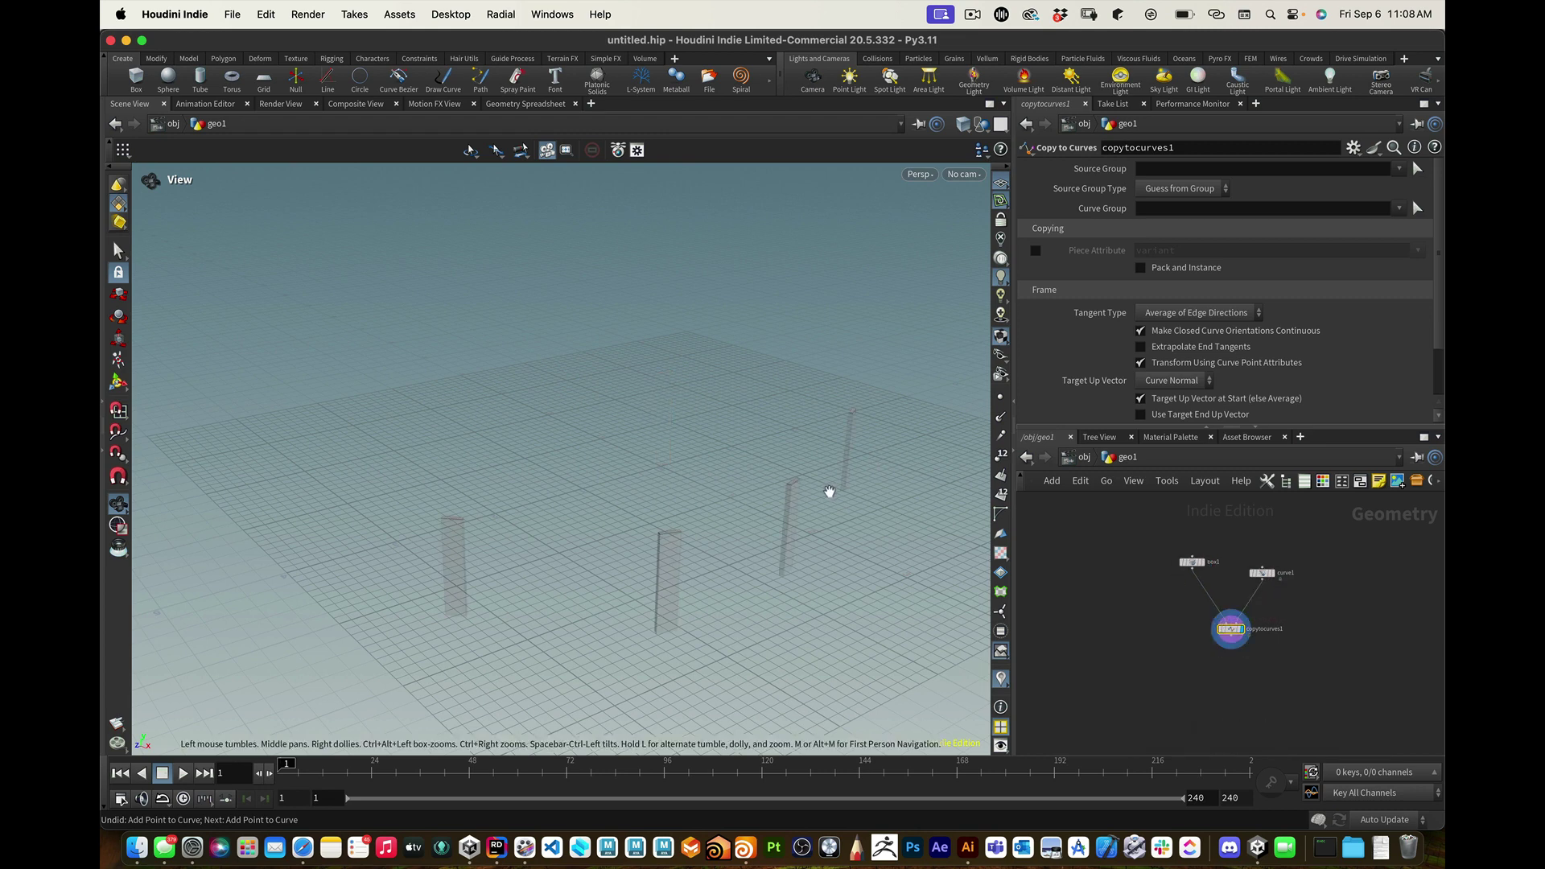
pyautogui.moveTo(827, 493)
pyautogui.mouseDown()
pyautogui.moveTo(772, 455)
pyautogui.moveTo(828, 486)
pyautogui.mouseUp()
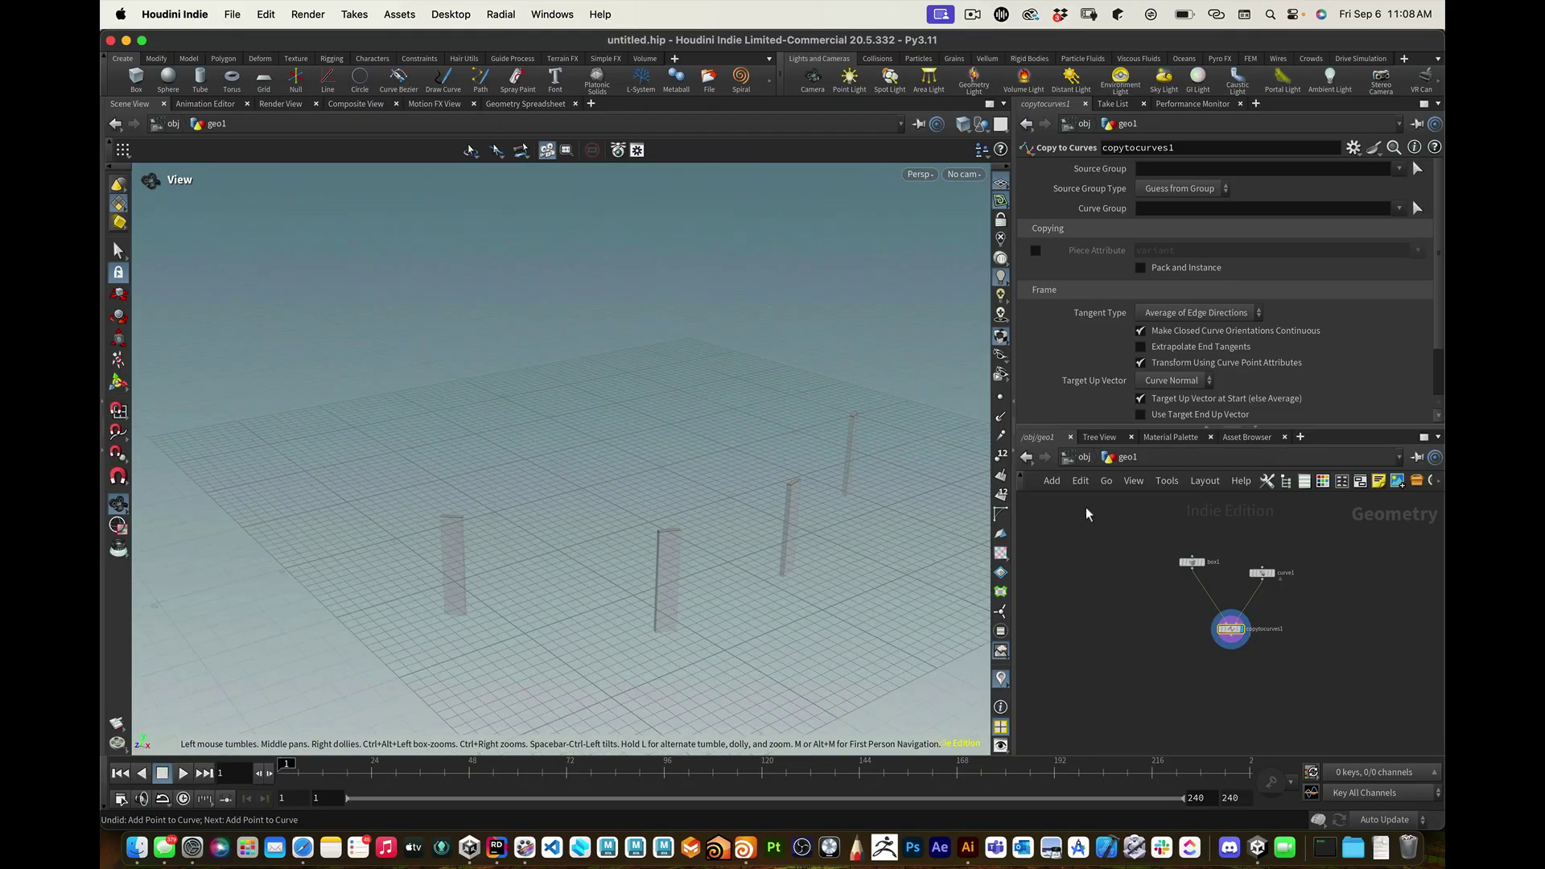
# Step: Insert a Reverse node between the curve and Copy to Curves so the boards stand above the ground
pyautogui.moveTo(1263, 572); pyautogui.dragTo(1274, 560)
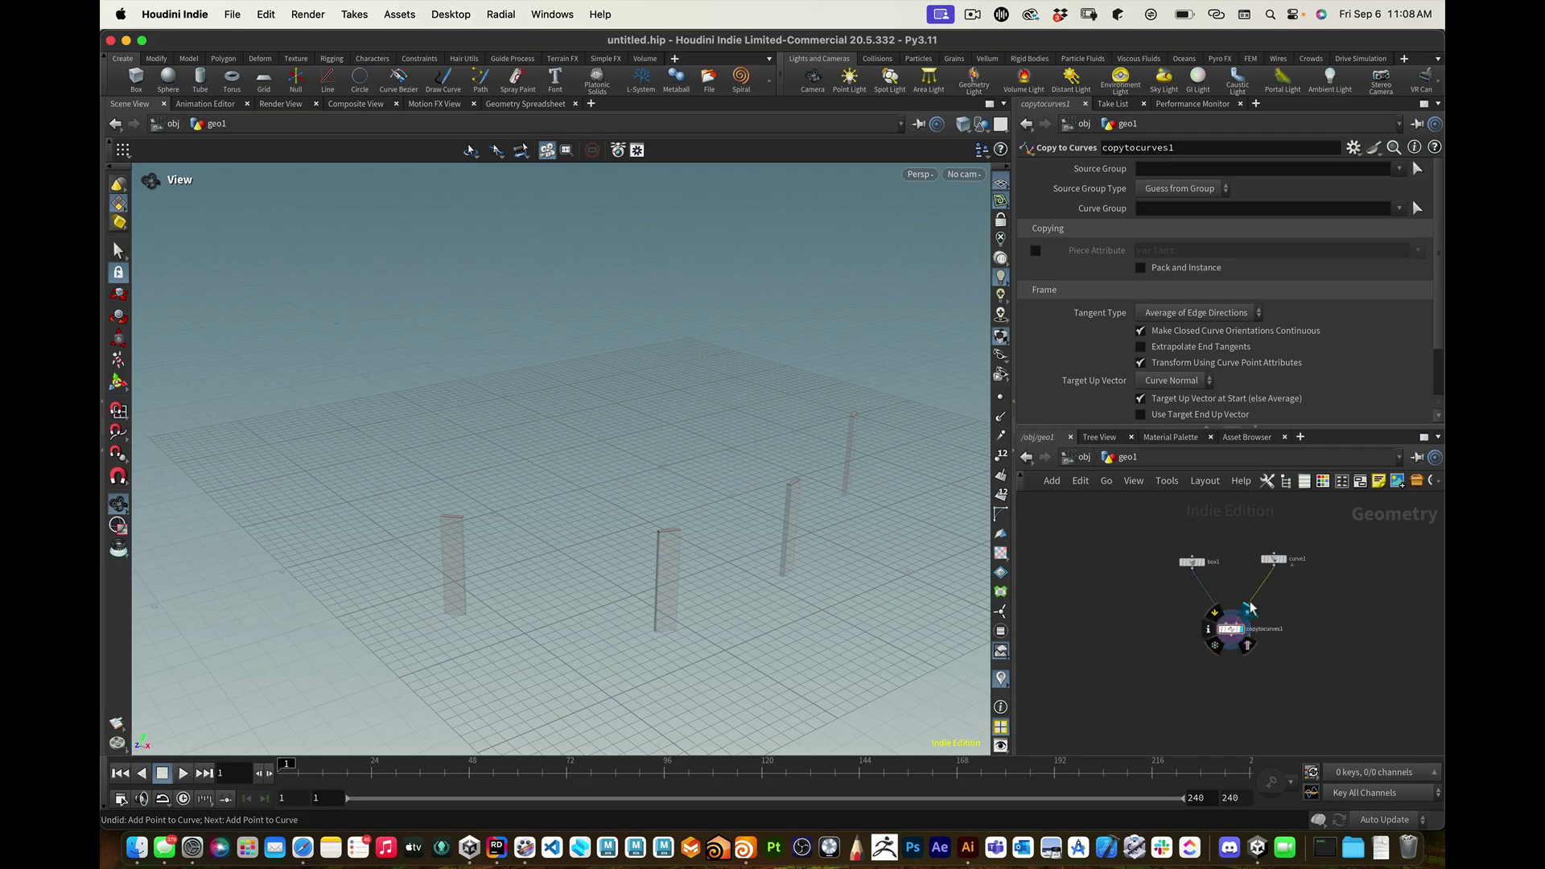
pyautogui.press('Tab')
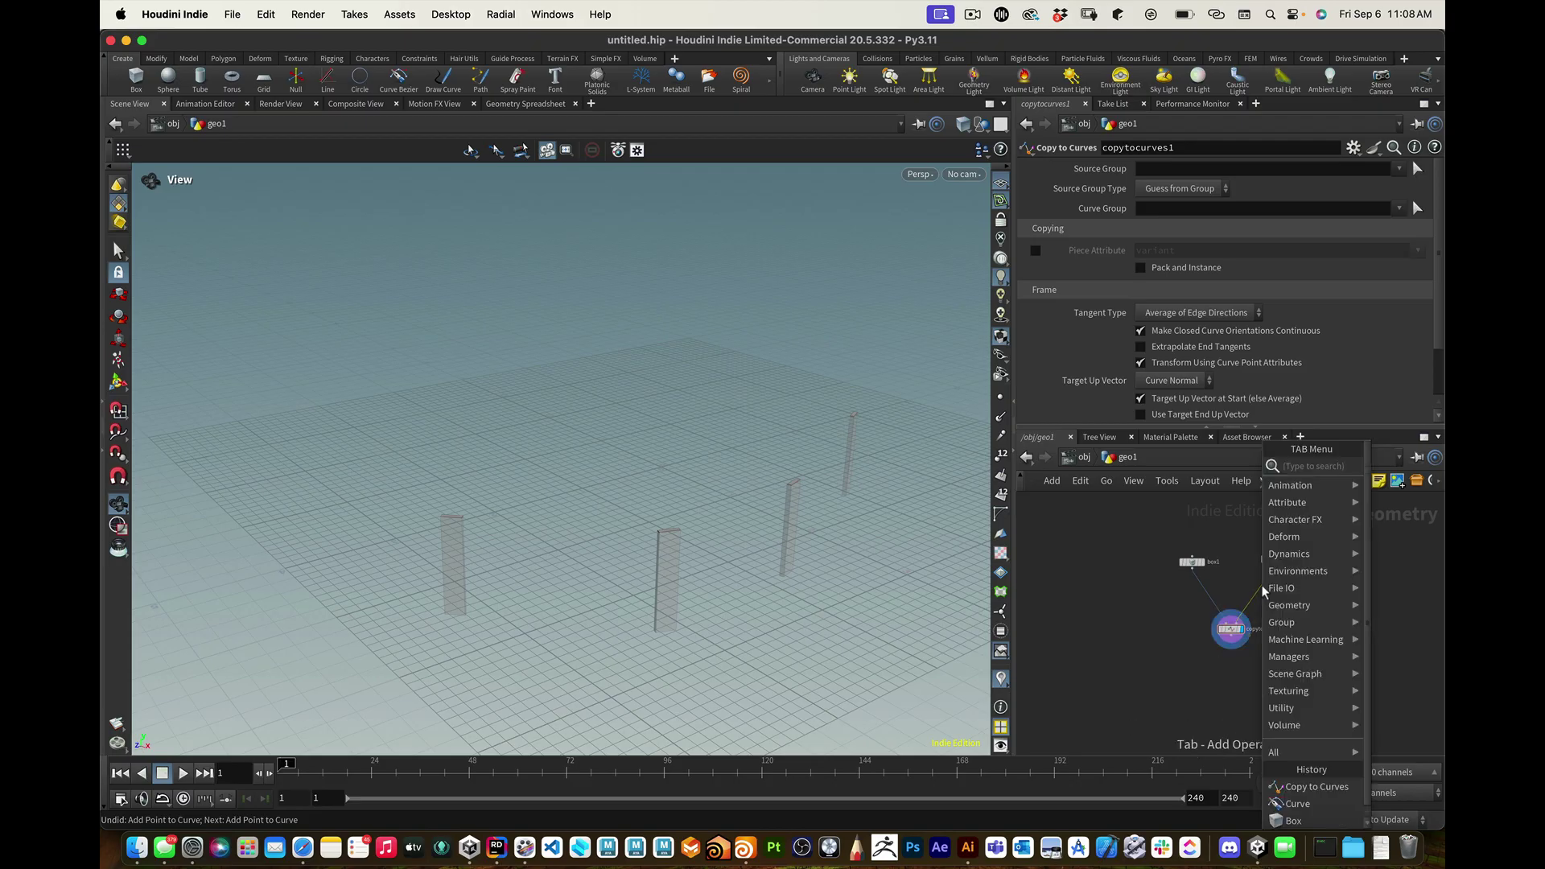
pyautogui.write('re')
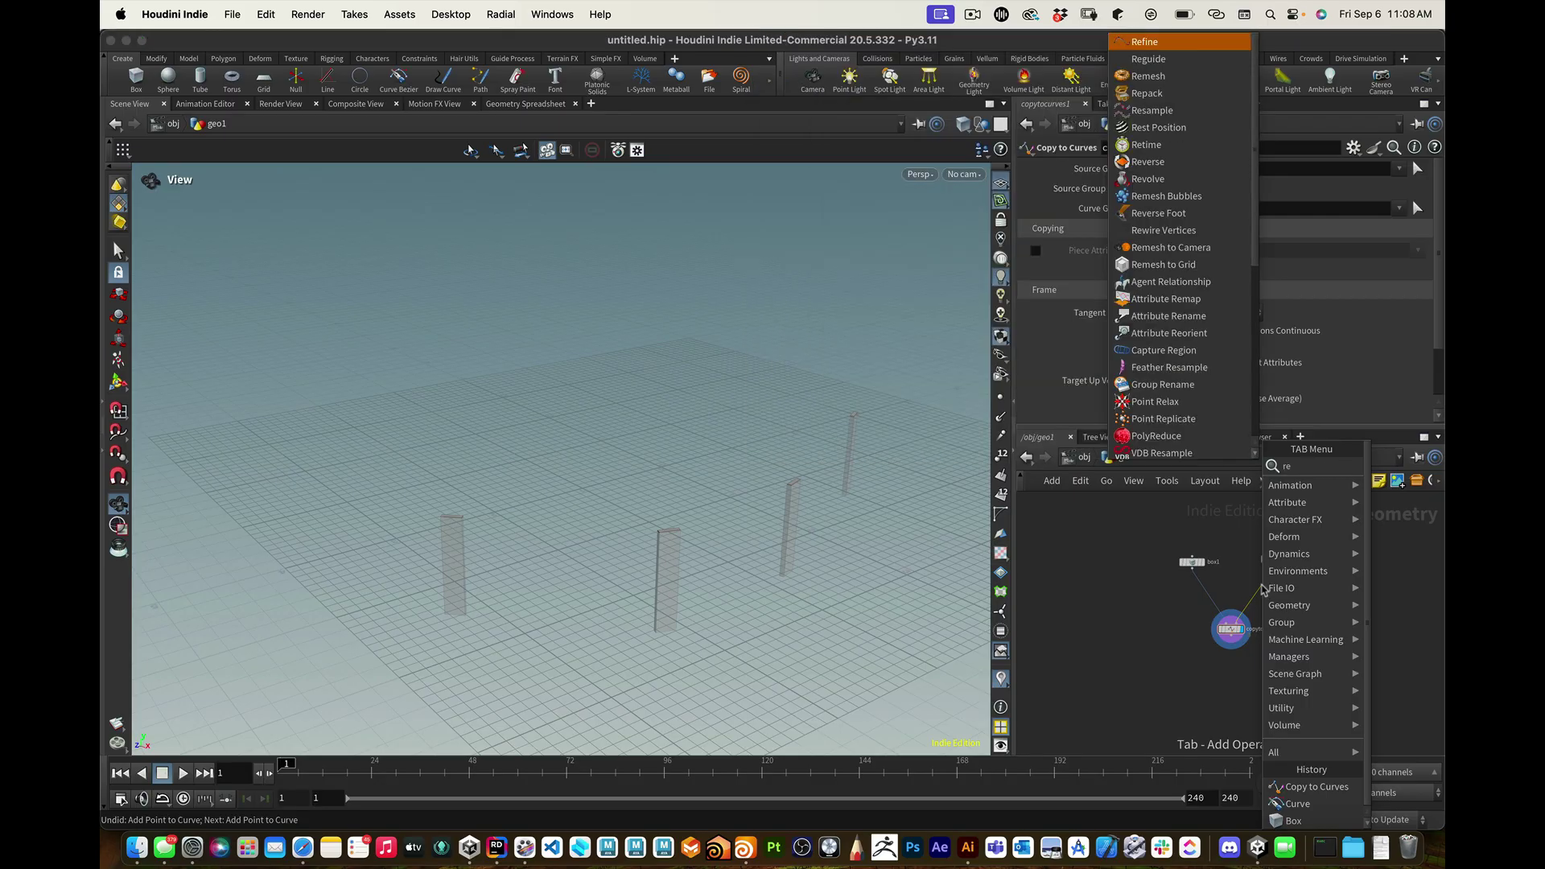
pyautogui.write('v')
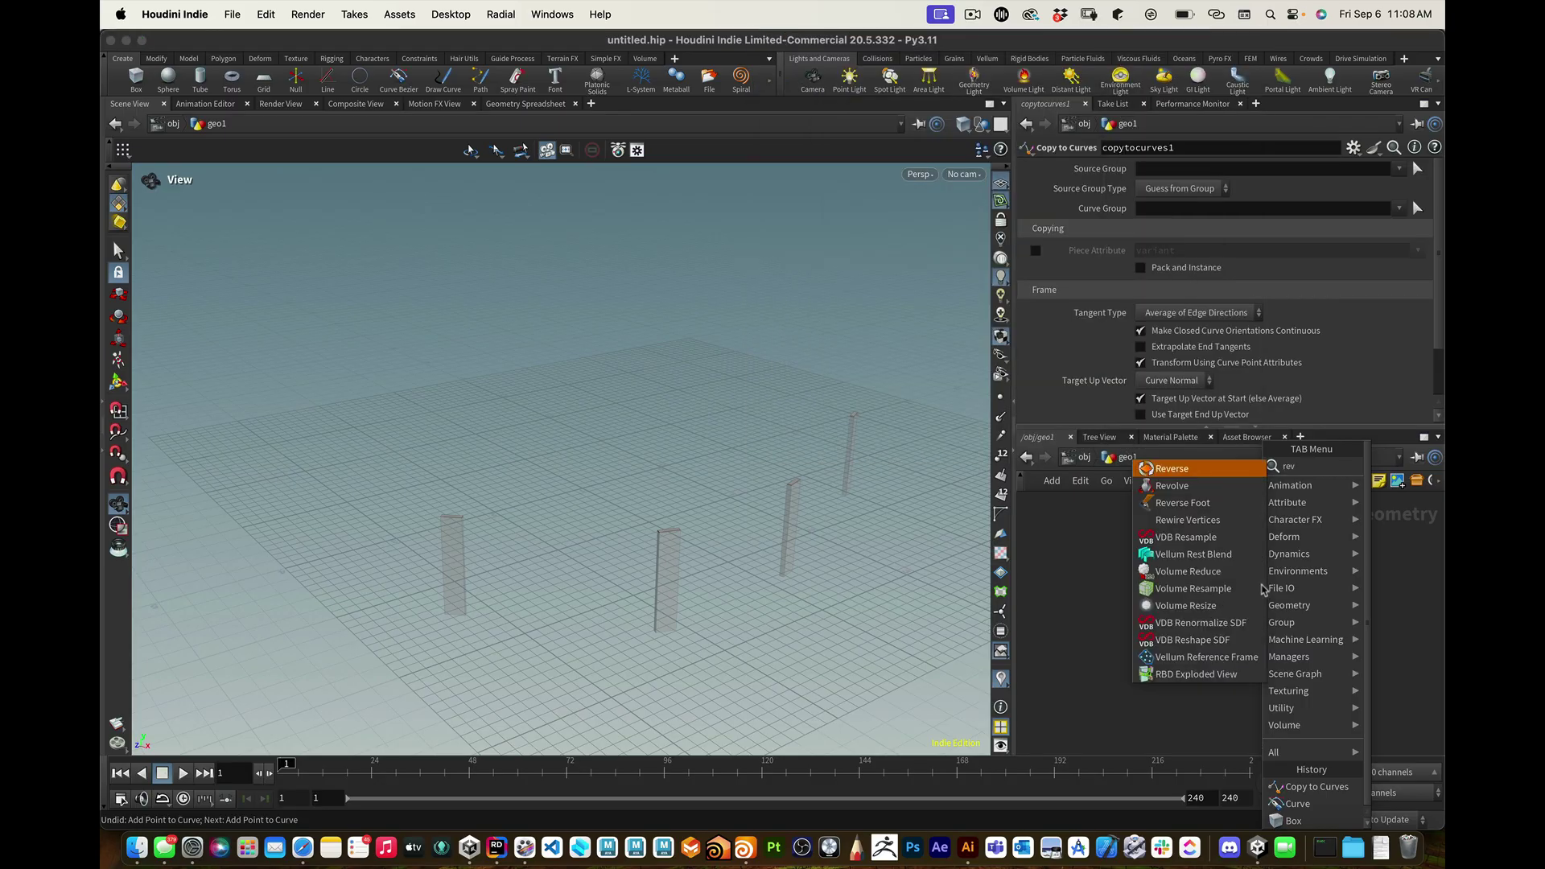
pyautogui.press('Return')
pyautogui.click(1262, 586)
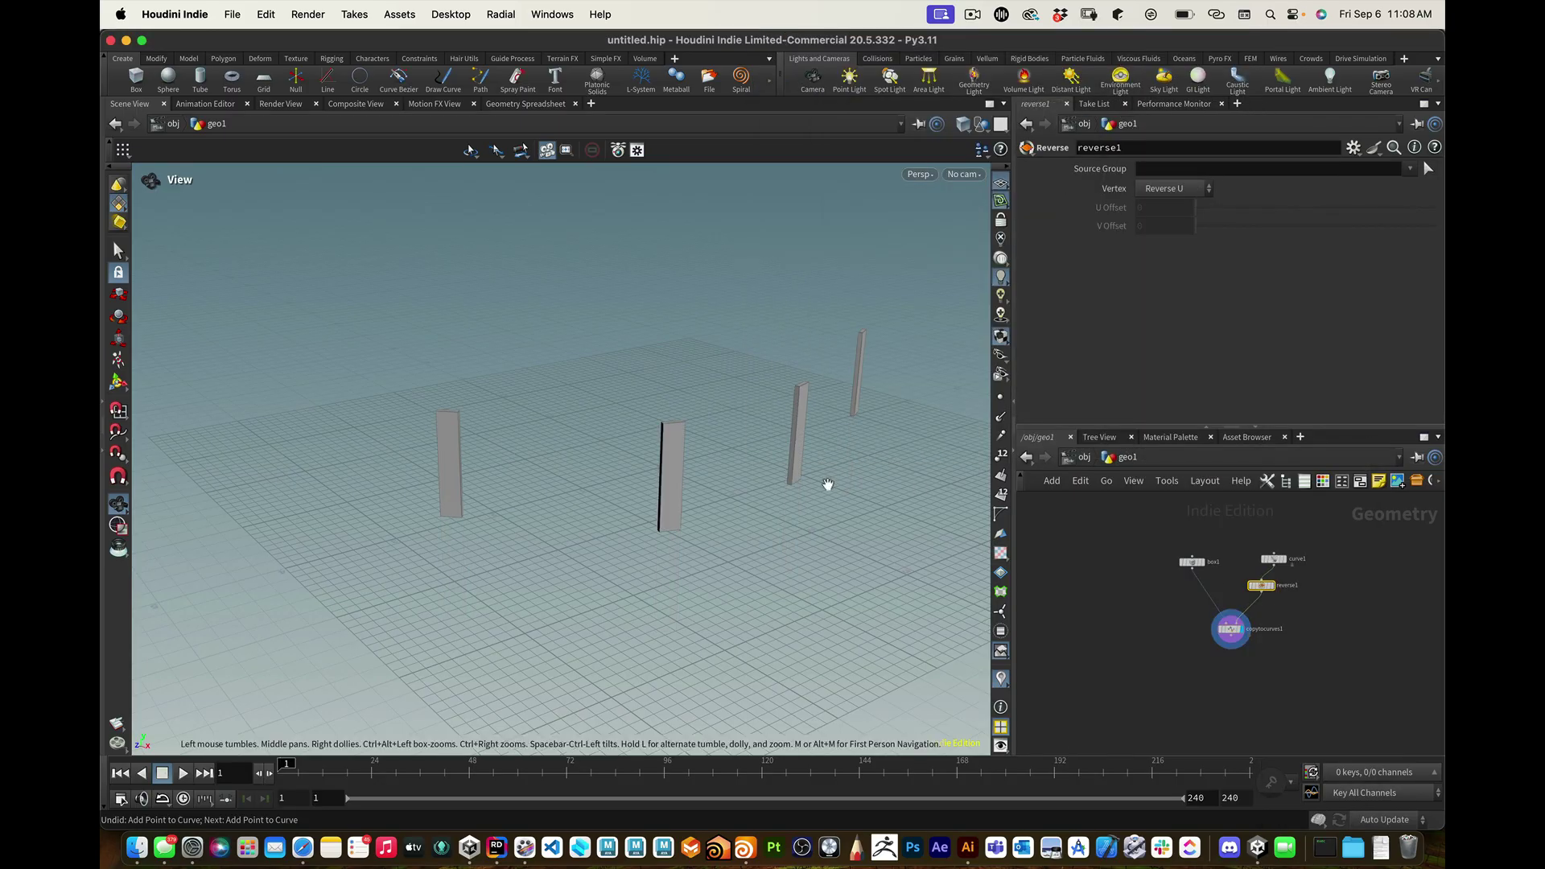
pyautogui.moveTo(797, 490)
pyautogui.mouseDown()
pyautogui.moveTo(690, 466)
pyautogui.moveTo(779, 503)
pyautogui.moveTo(794, 485)
pyautogui.mouseUp()
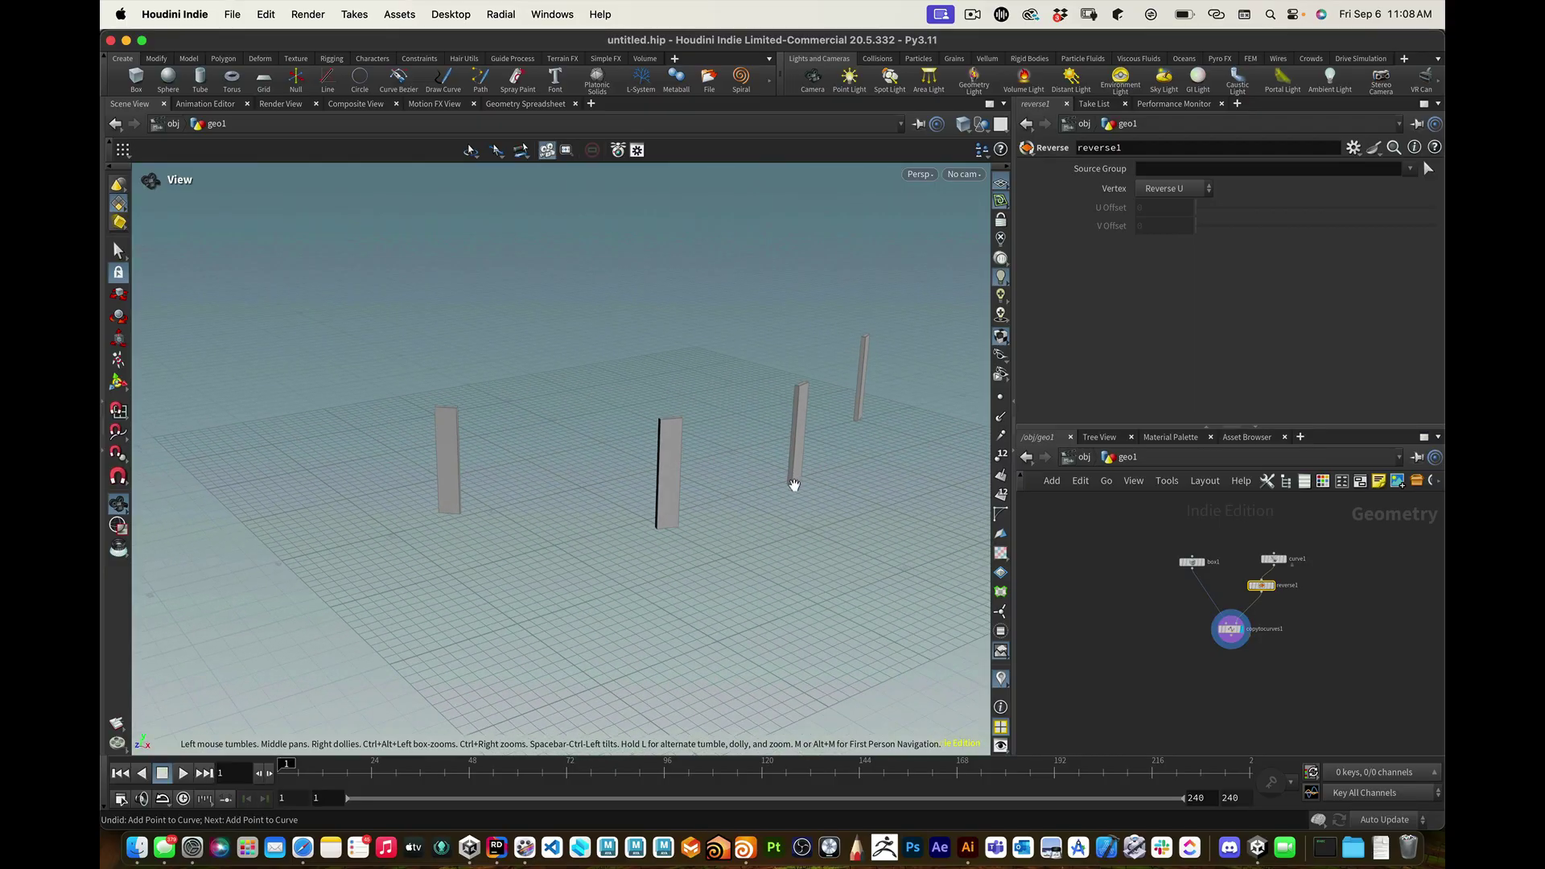
# Step: Change the curve node's primitive type to Bezier Curve
pyautogui.click(1274, 559)
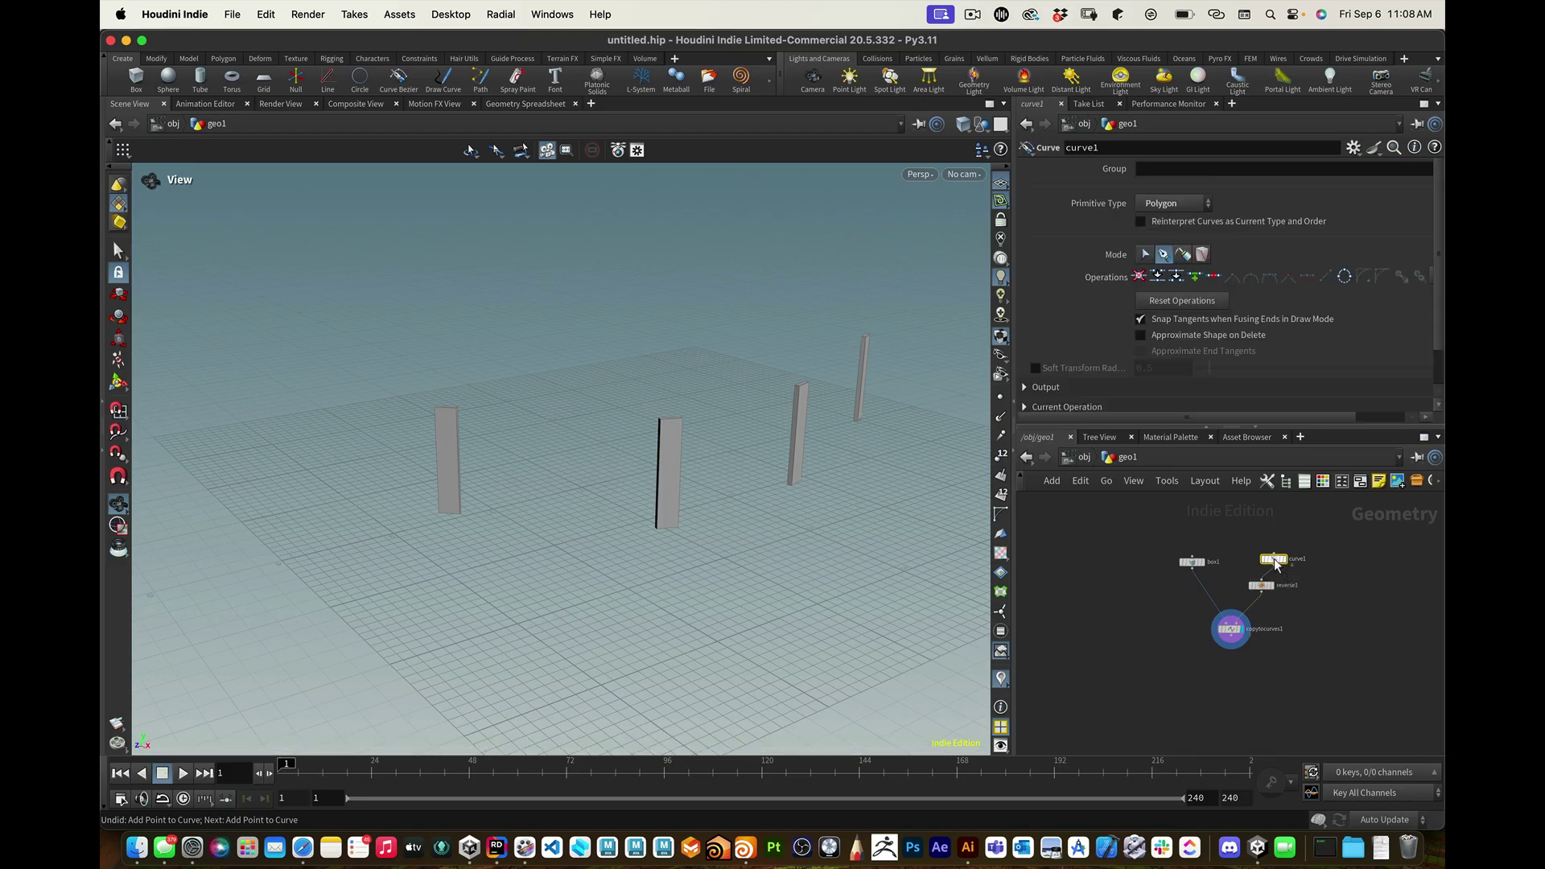
pyautogui.click(1179, 204)
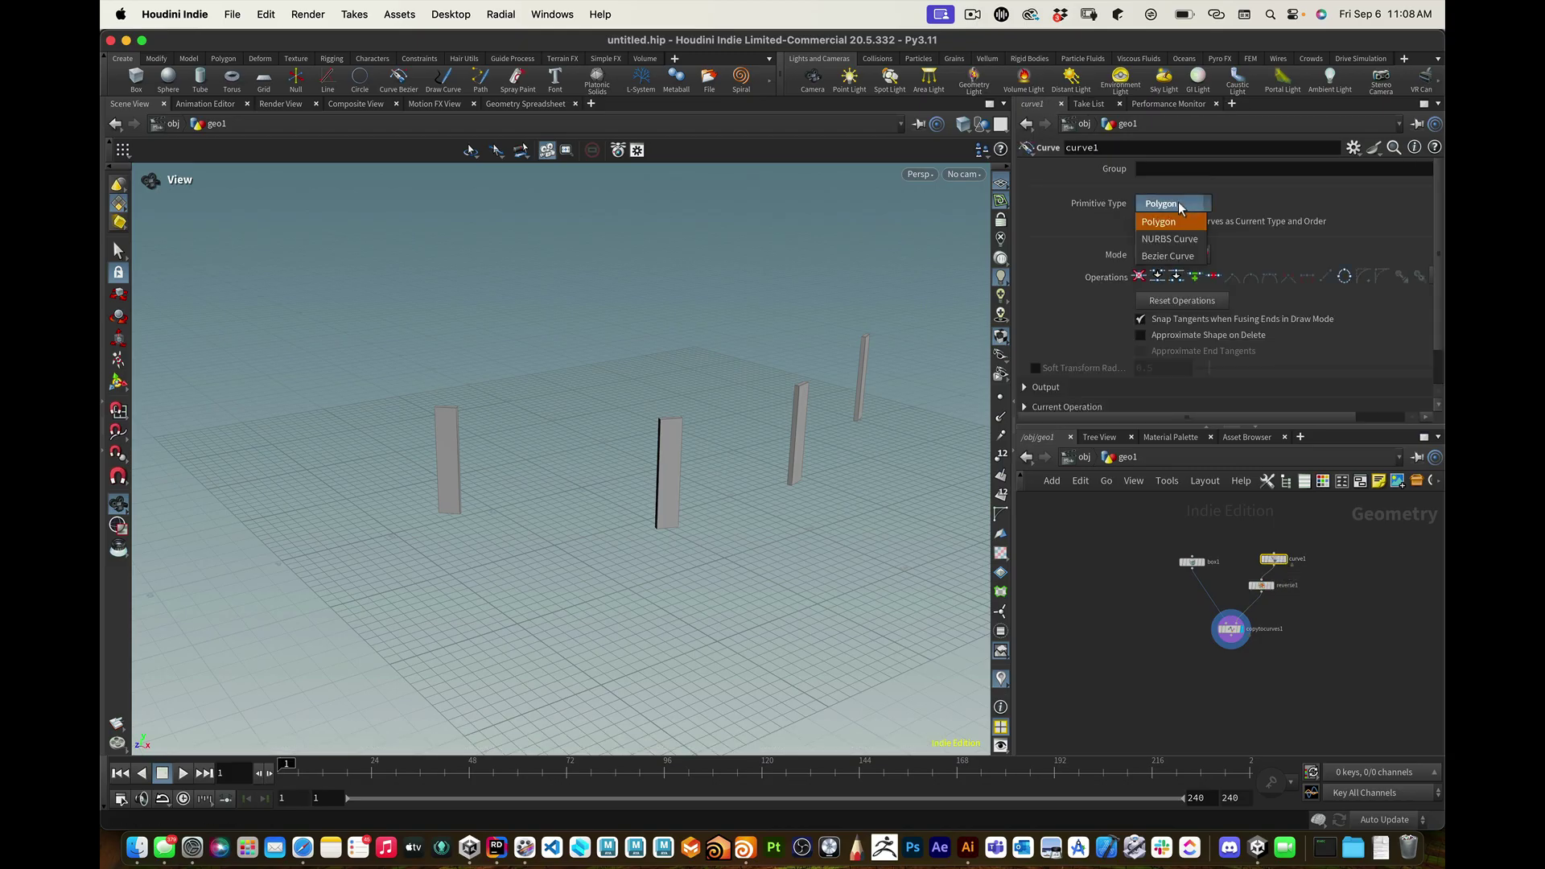
pyautogui.click(1170, 255)
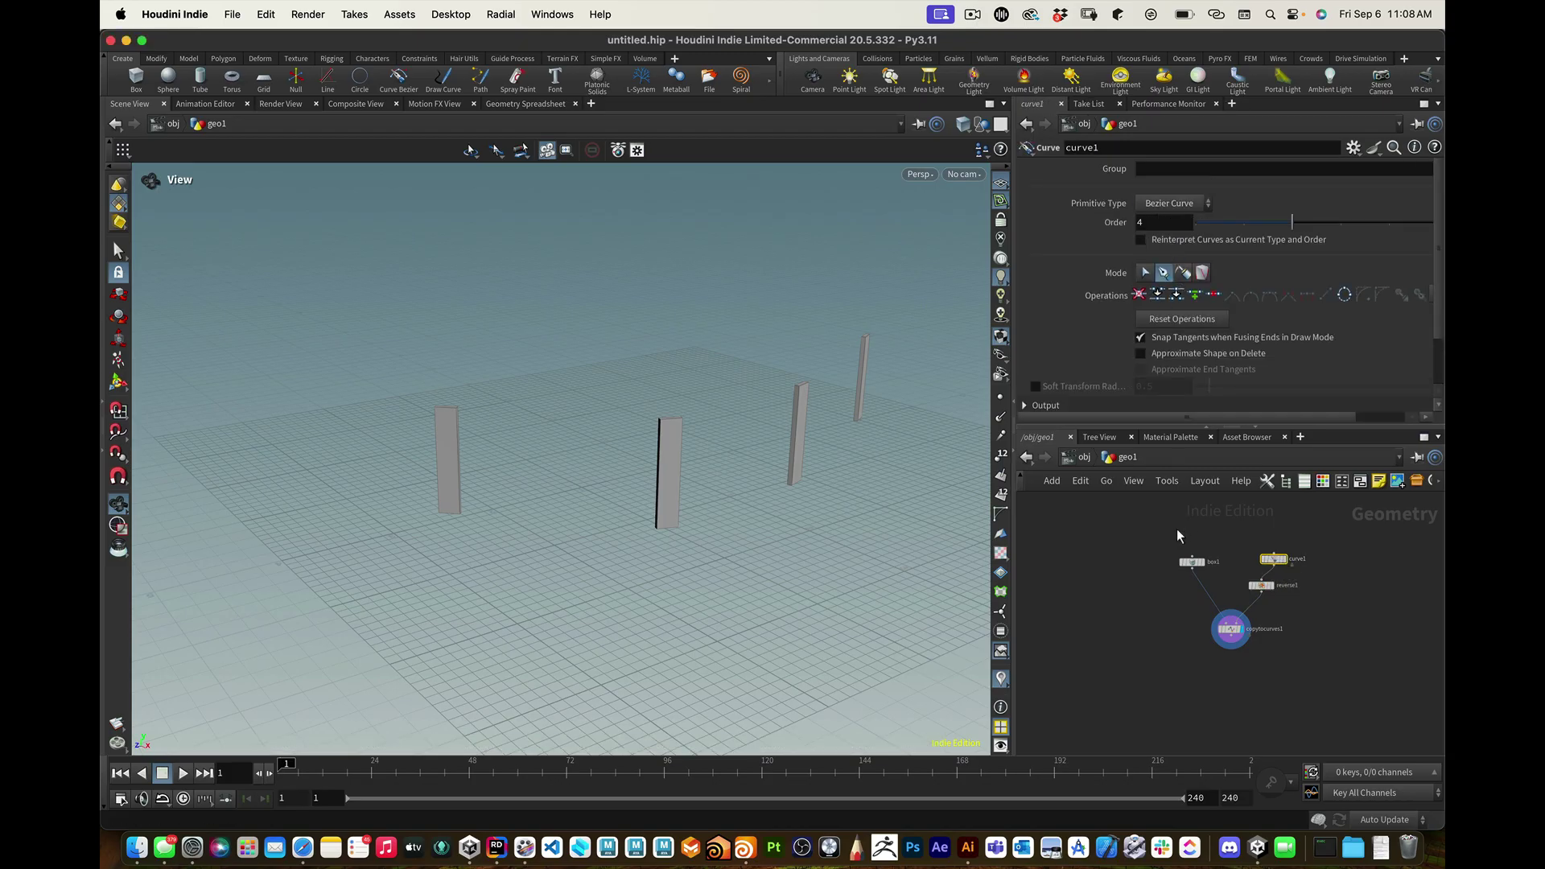
# Step: Make room above Copy to Curves and insert a Resample node between it and the Reverse node
pyautogui.moveTo(1230, 629); pyautogui.dragTo(1212, 638)
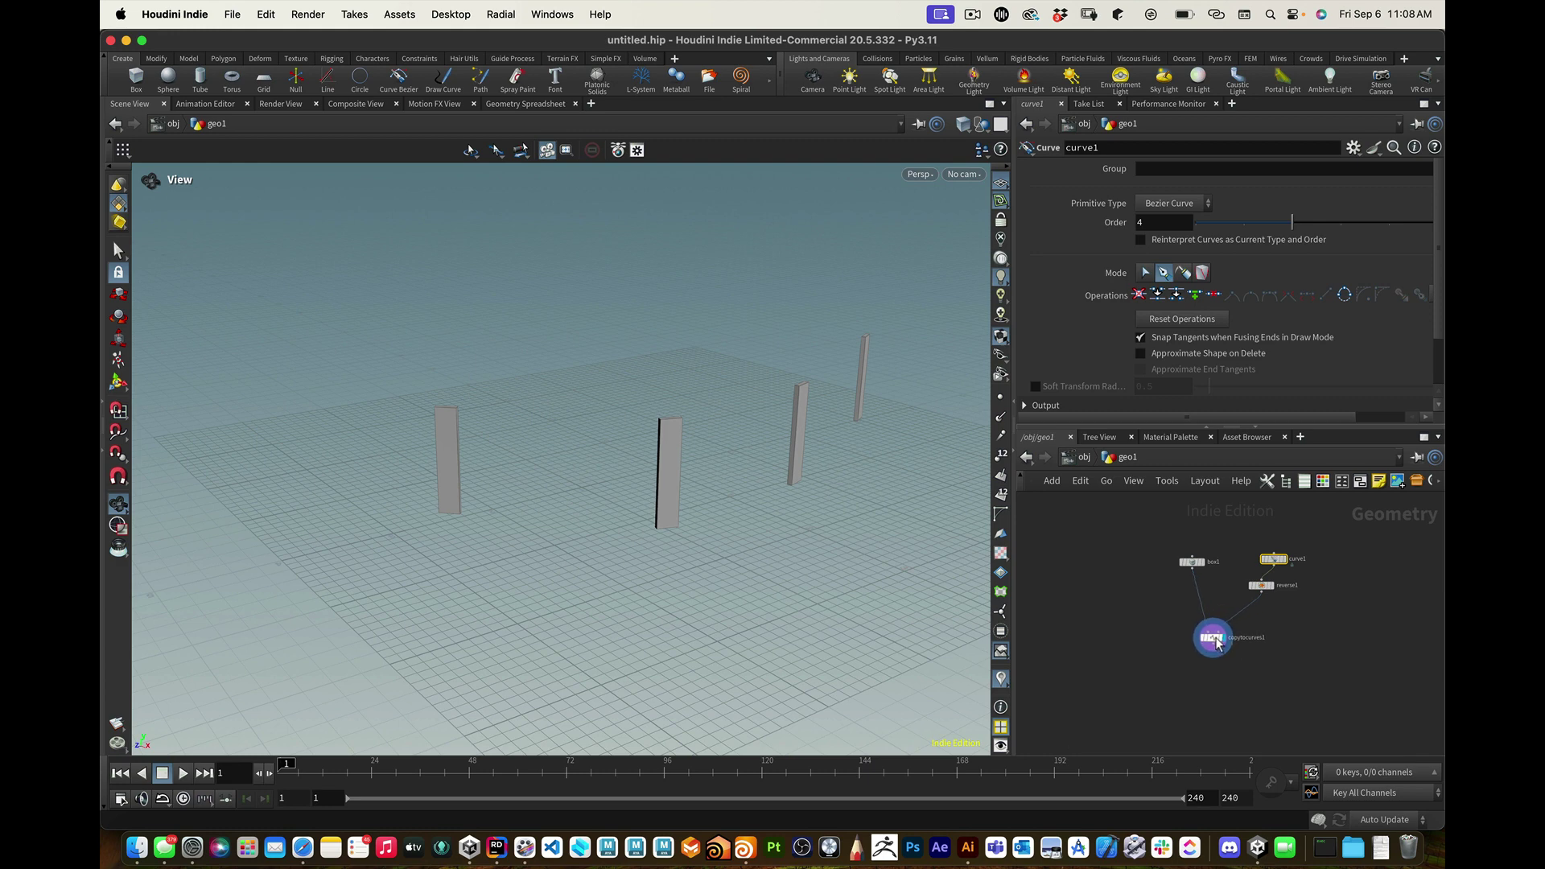
pyautogui.click(1257, 592)
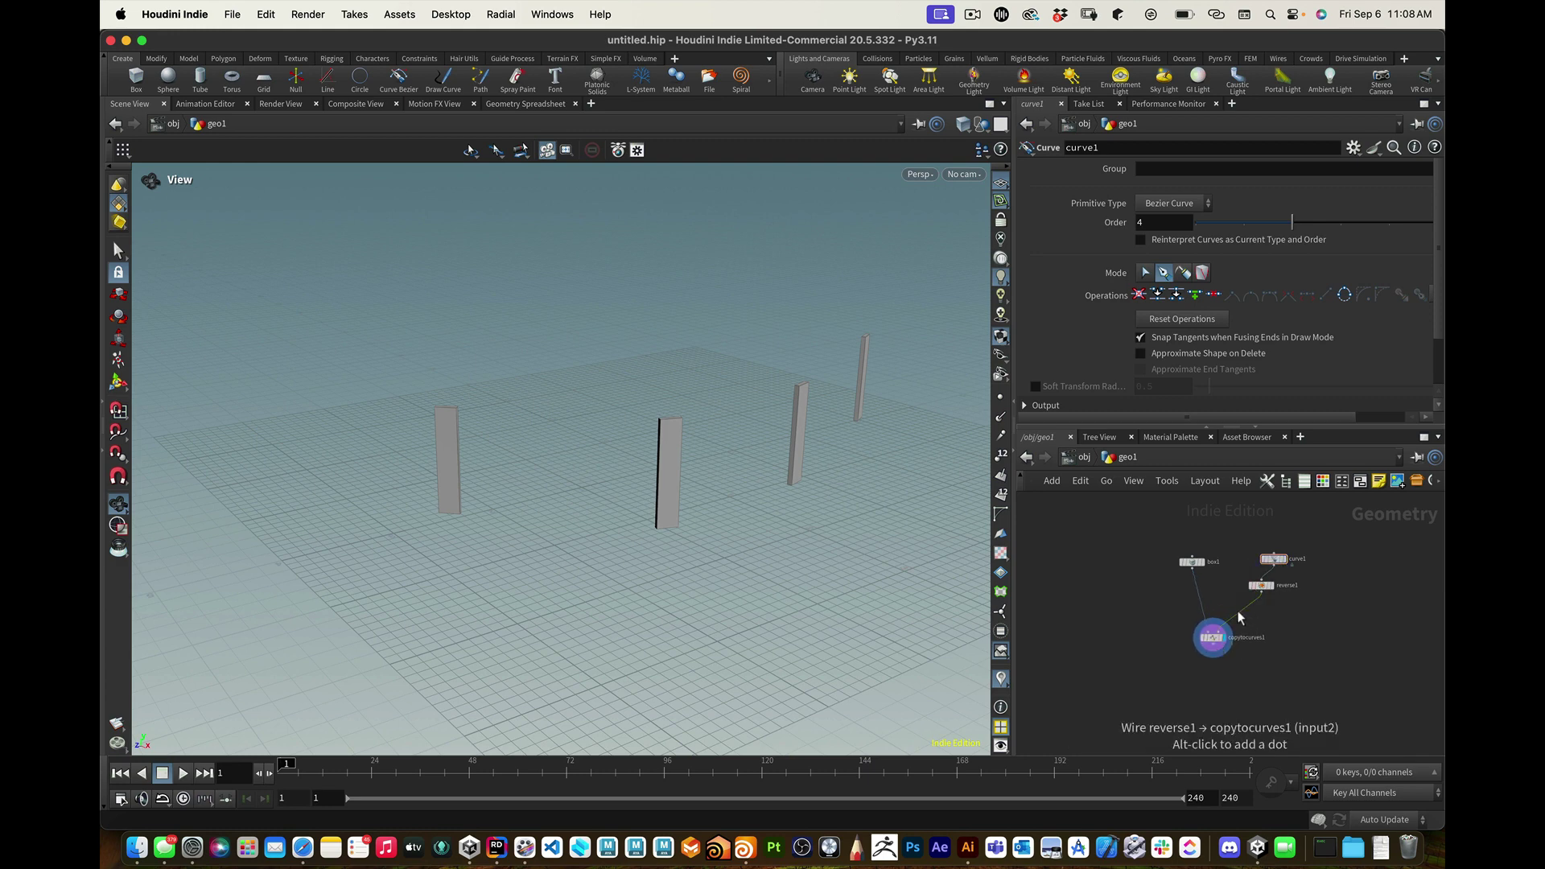
pyautogui.press('Tab')
pyautogui.write('res')
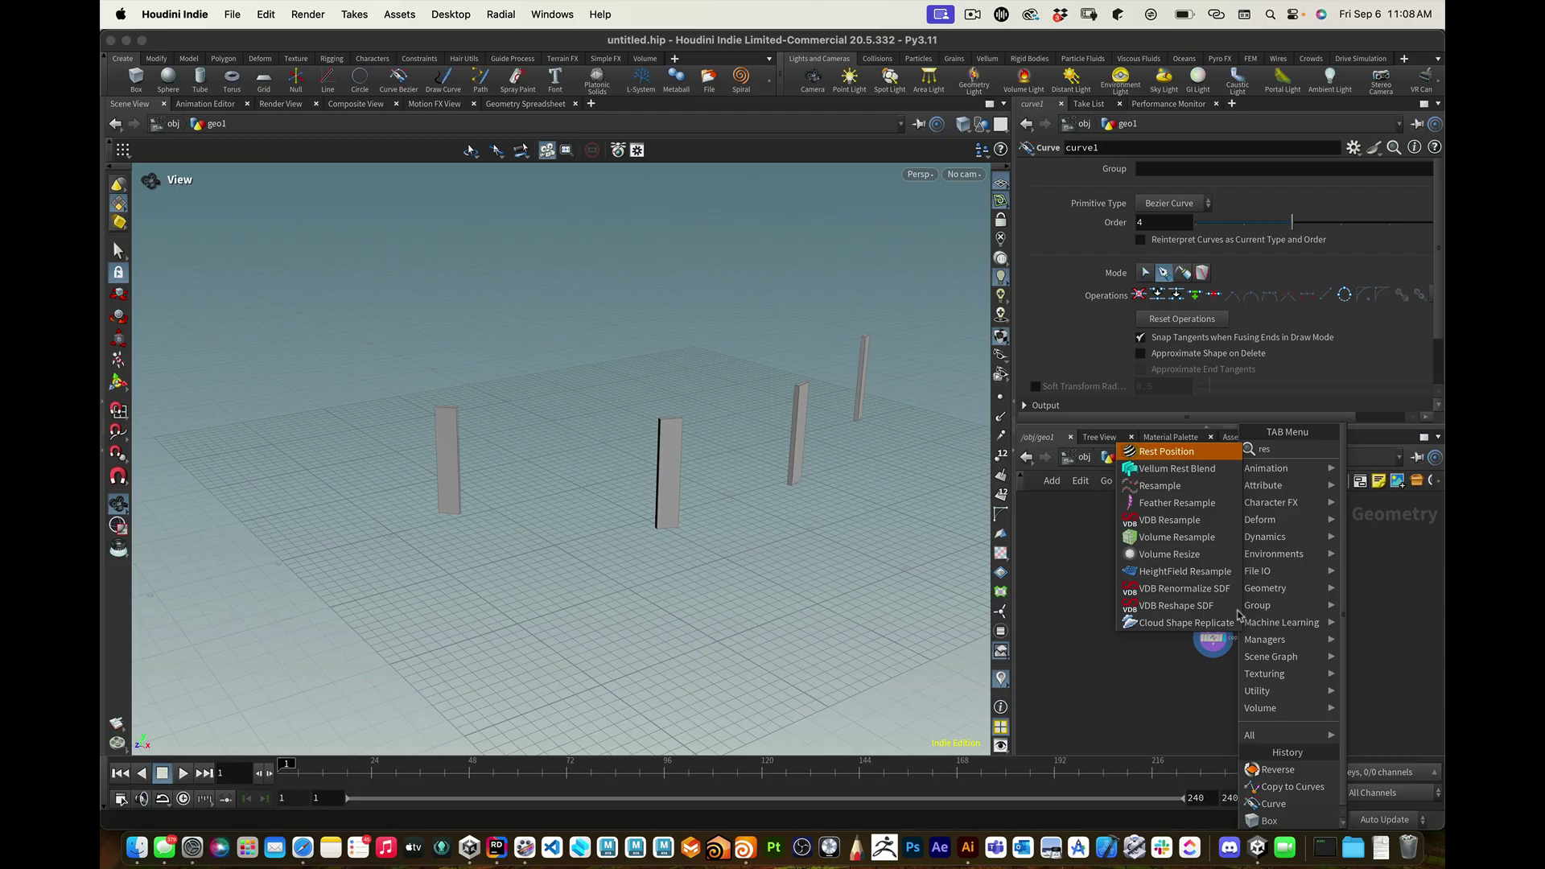
pyautogui.write('ap')
pyautogui.press('Return')
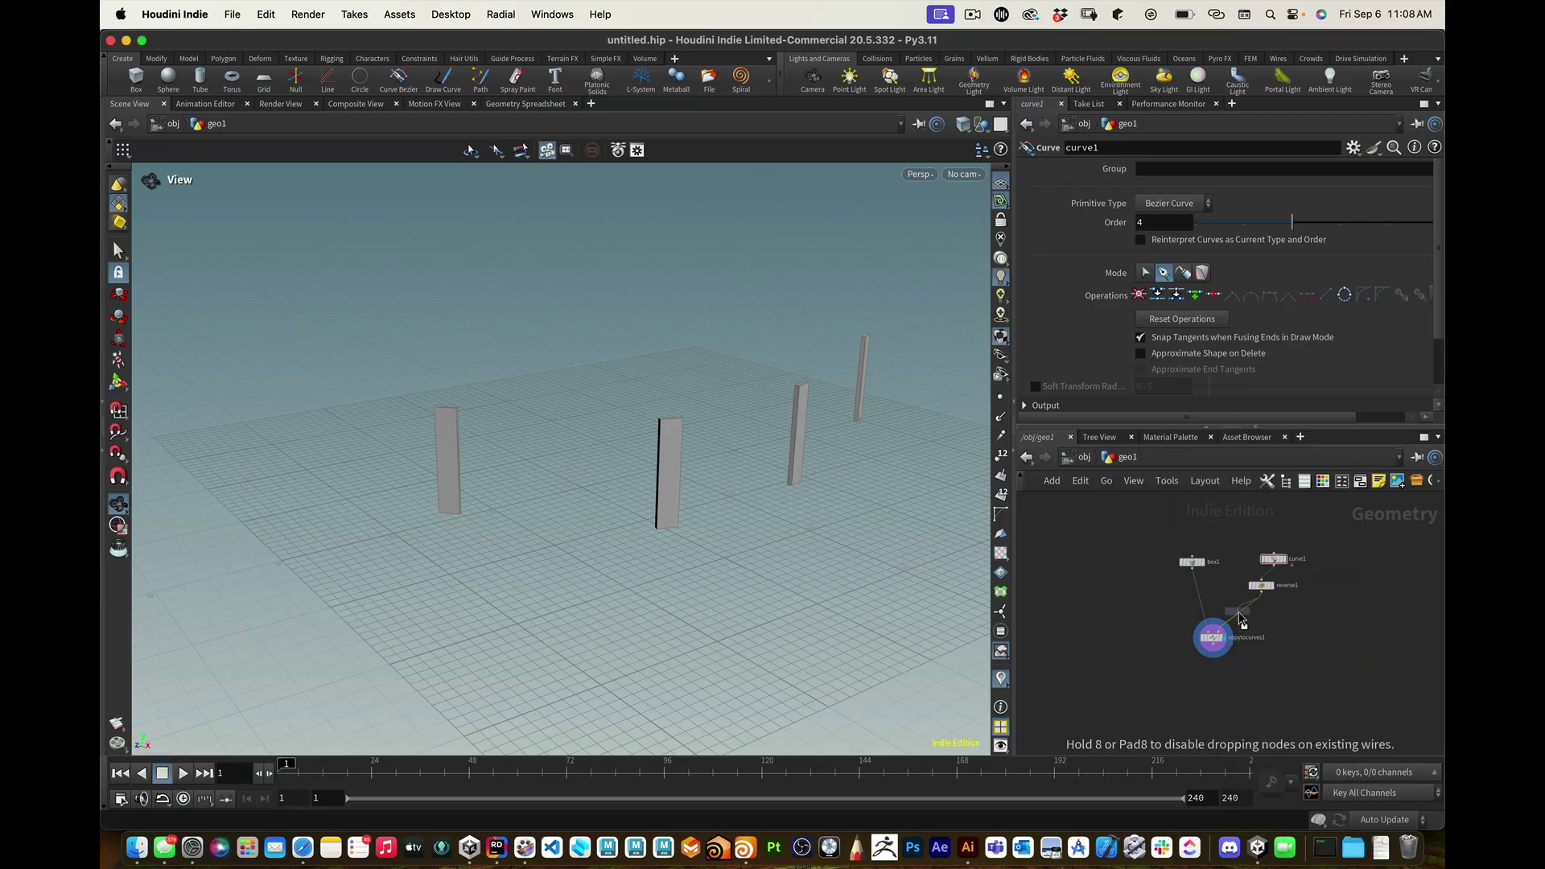
pyautogui.click(1240, 614)
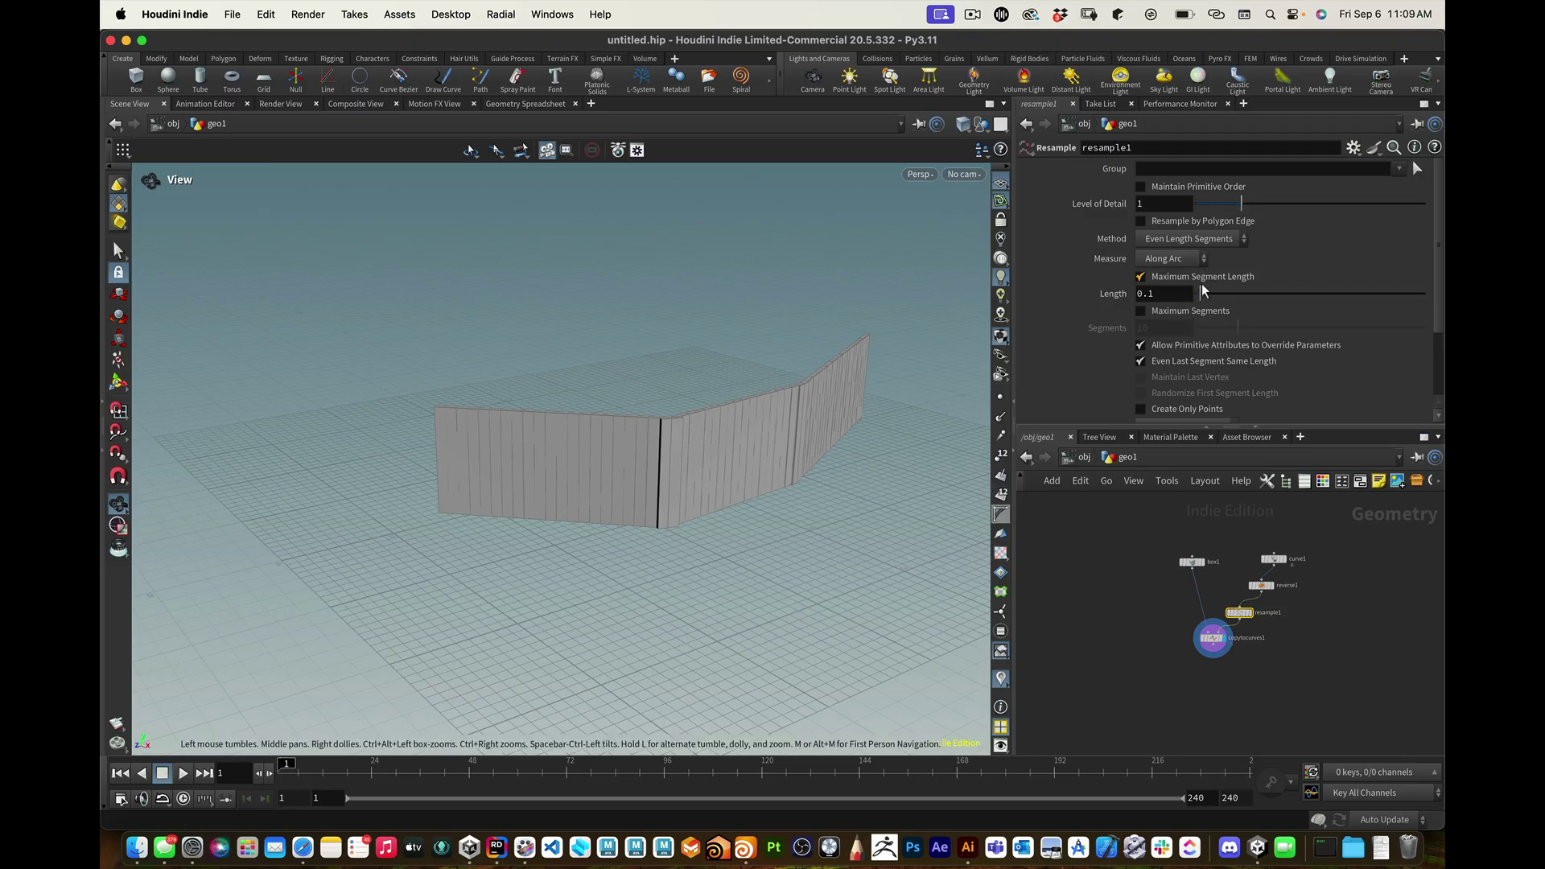
# Step: Set the Resample node's maximum segment length to 0.722 and space out the curve and Reverse nodes above it
pyautogui.moveTo(1200, 293); pyautogui.dragTo(1227, 295)
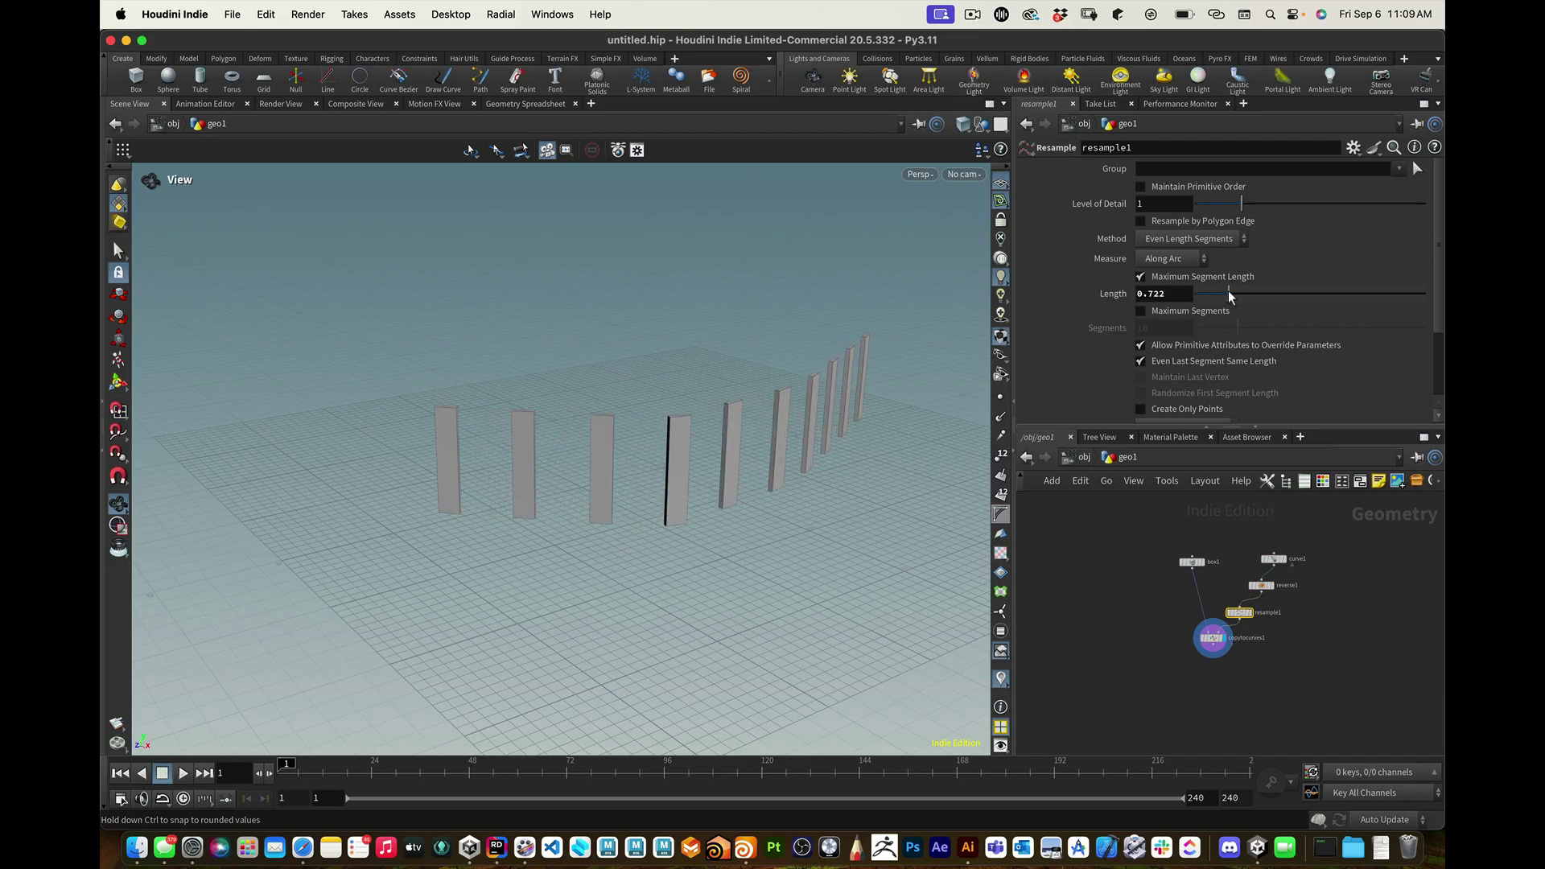
pyautogui.moveTo(849, 502); pyautogui.dragTo(844, 502)
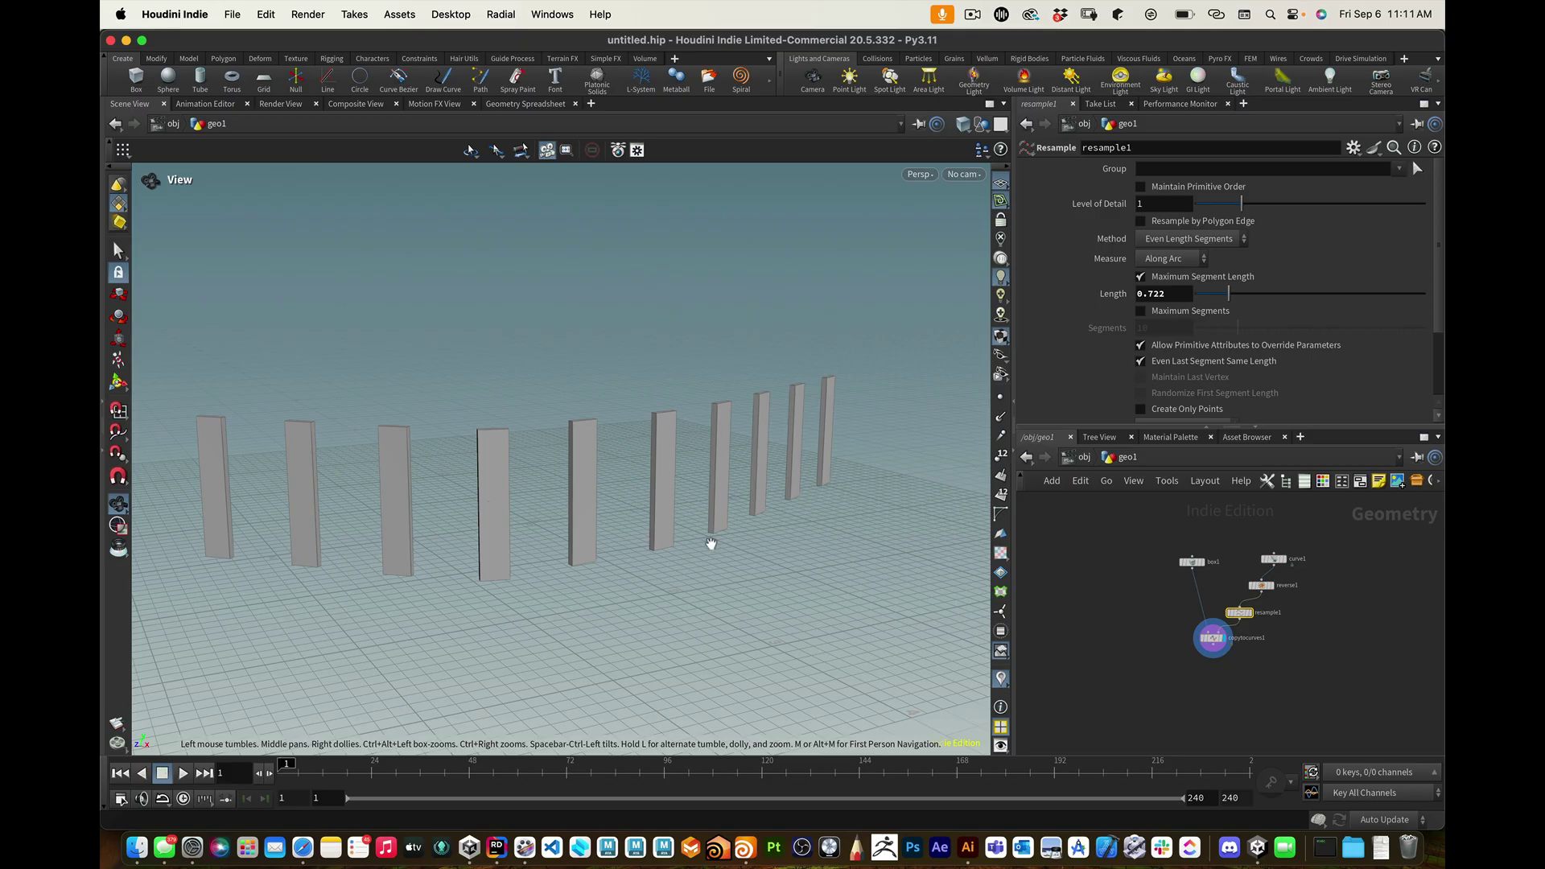
pyautogui.moveTo(712, 544)
pyautogui.mouseDown()
pyautogui.moveTo(693, 542)
pyautogui.moveTo(717, 535)
pyautogui.mouseUp()
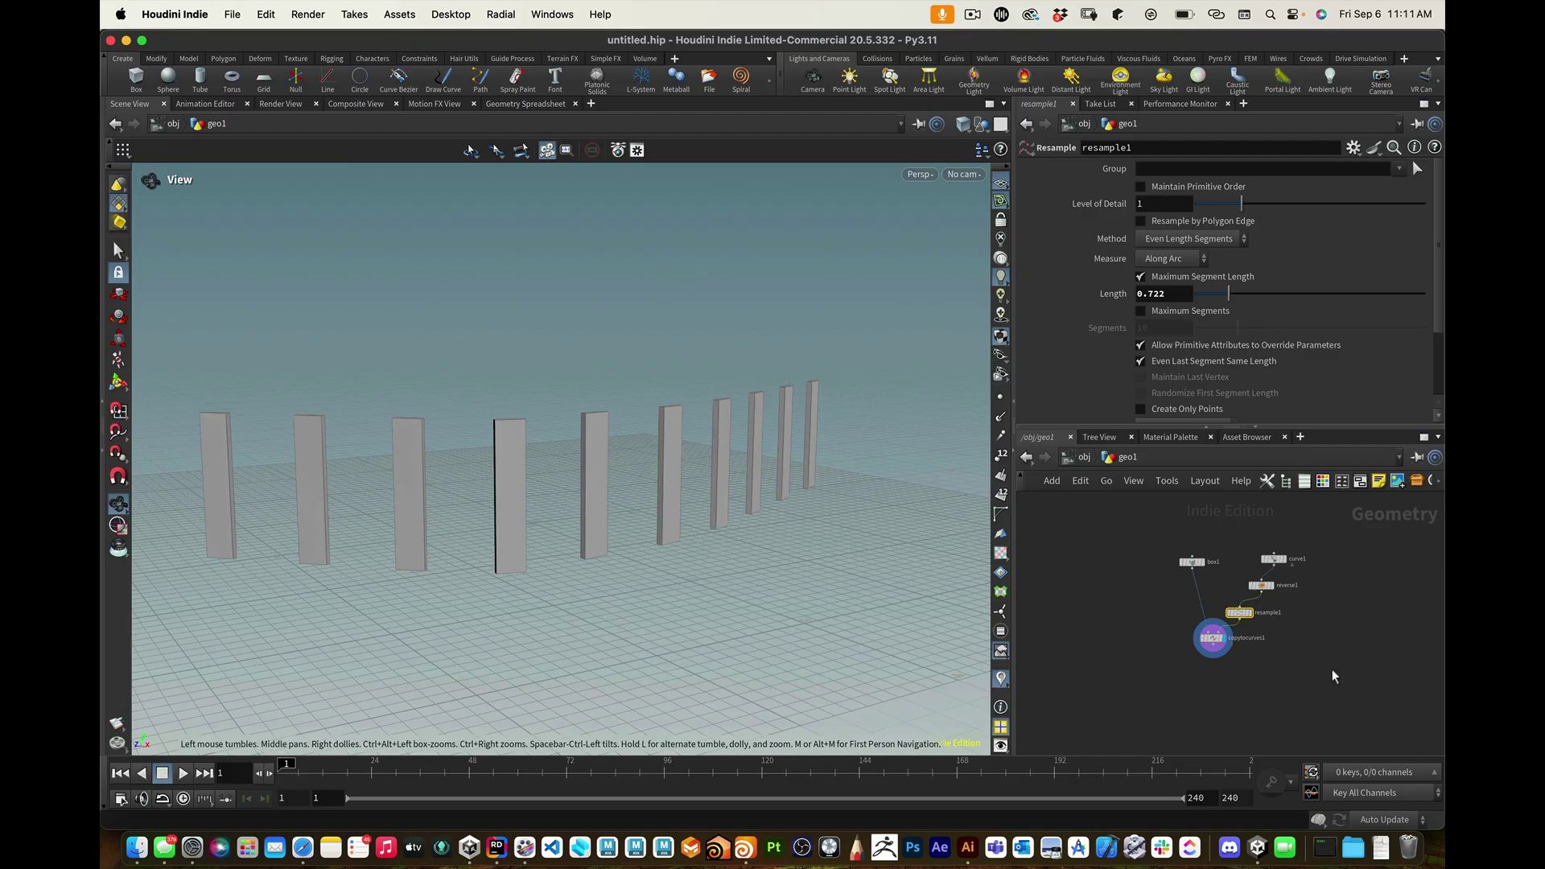
pyautogui.moveTo(1276, 558); pyautogui.dragTo(1268, 578)
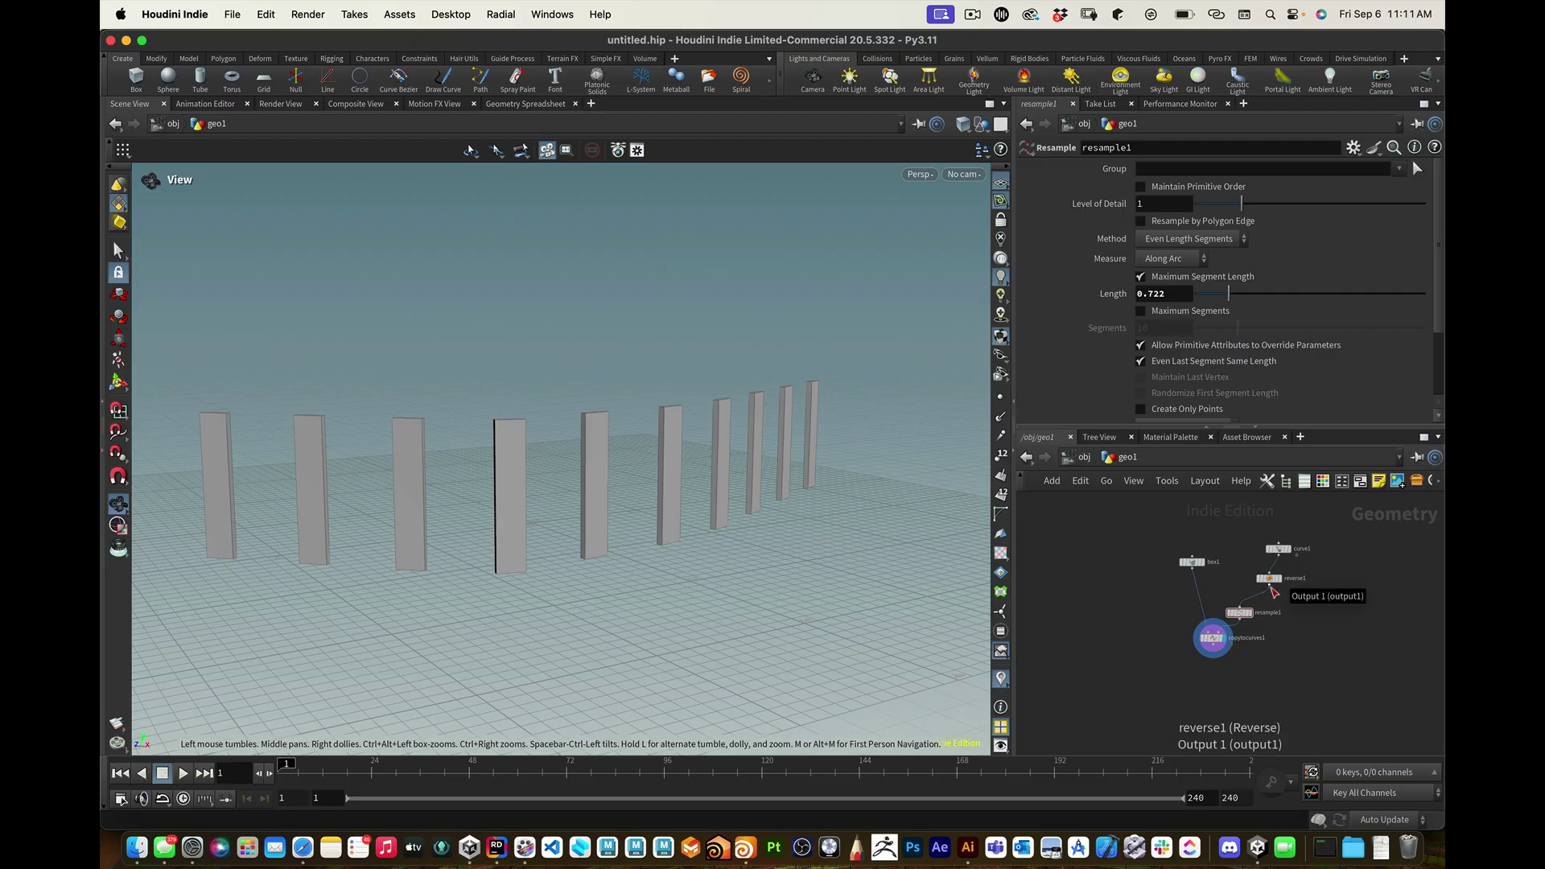
# Step: Branch a Copy and Transform node off the Reverse node's output and display its result
pyautogui.moveTo(1274, 592); pyautogui.dragTo(1296, 614)
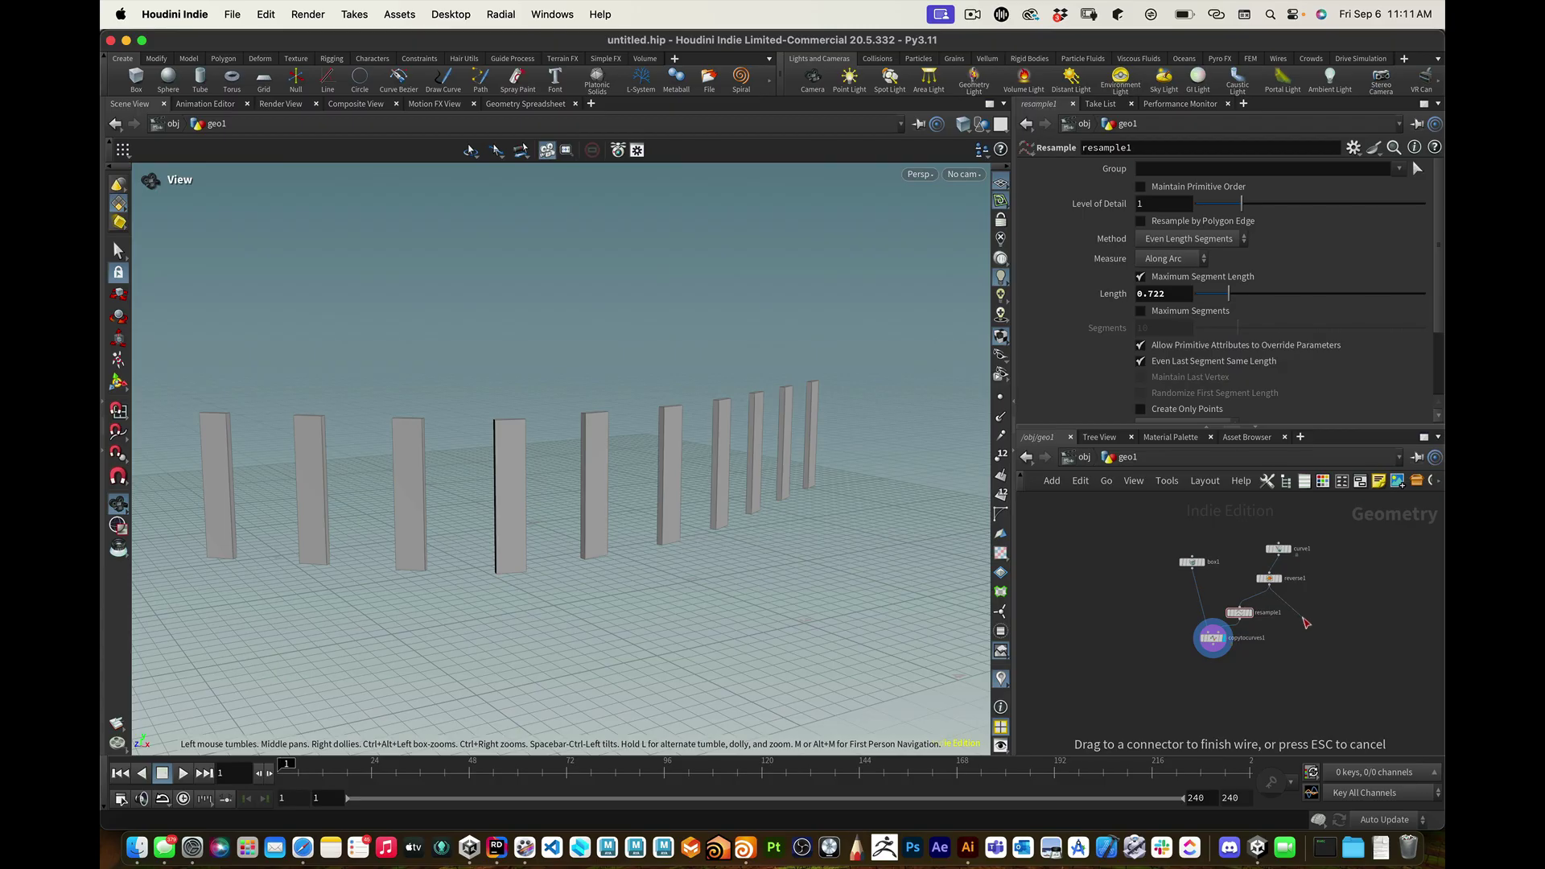
pyautogui.moveTo(1305, 621); pyautogui.dragTo(1304, 621)
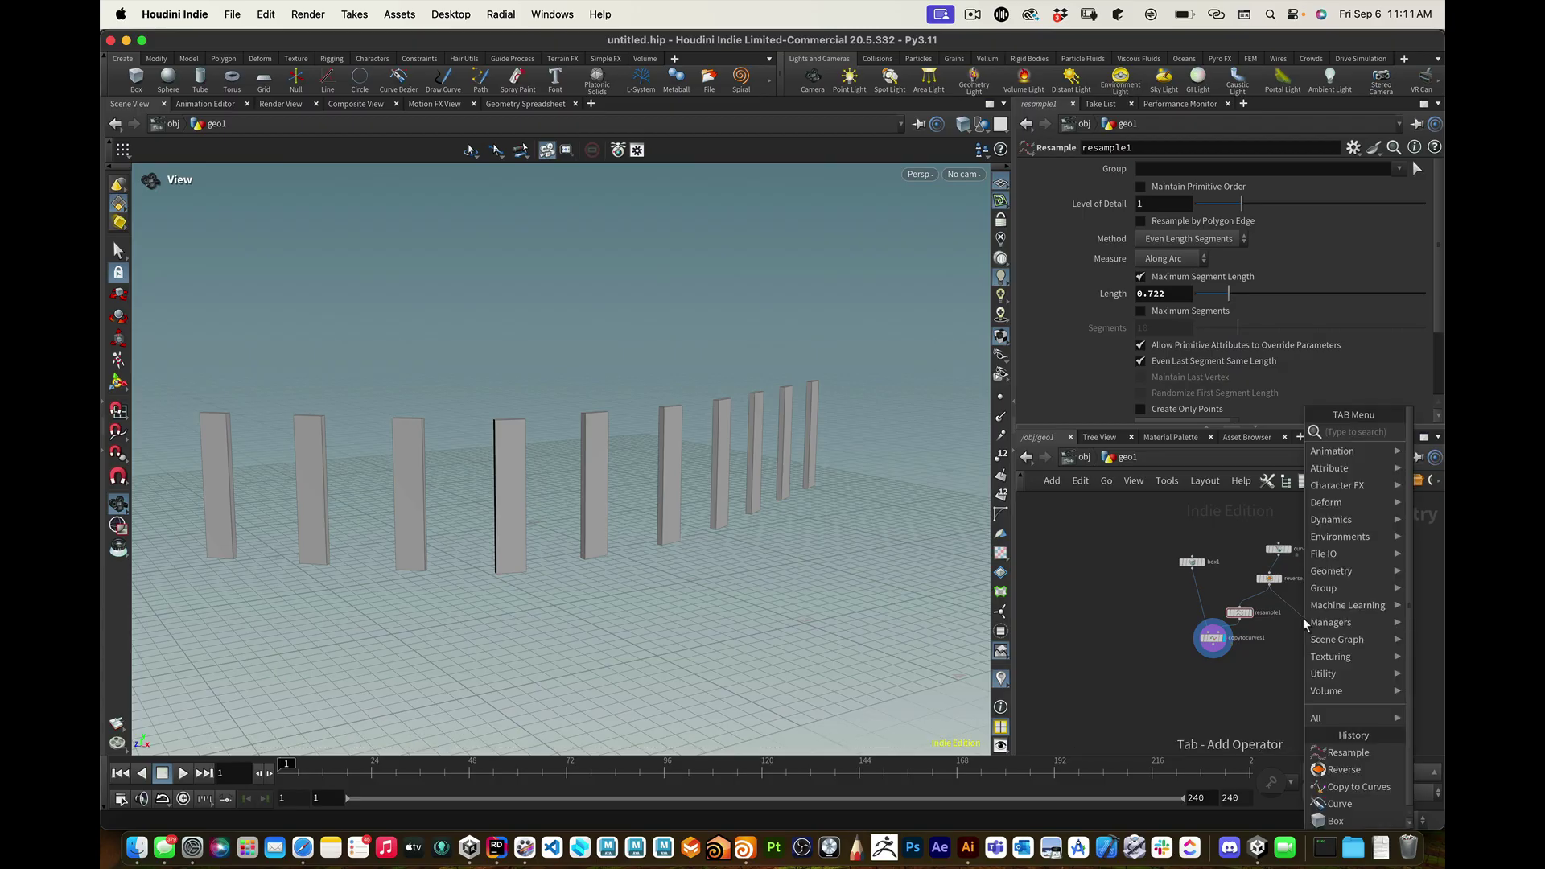
pyautogui.write('cop')
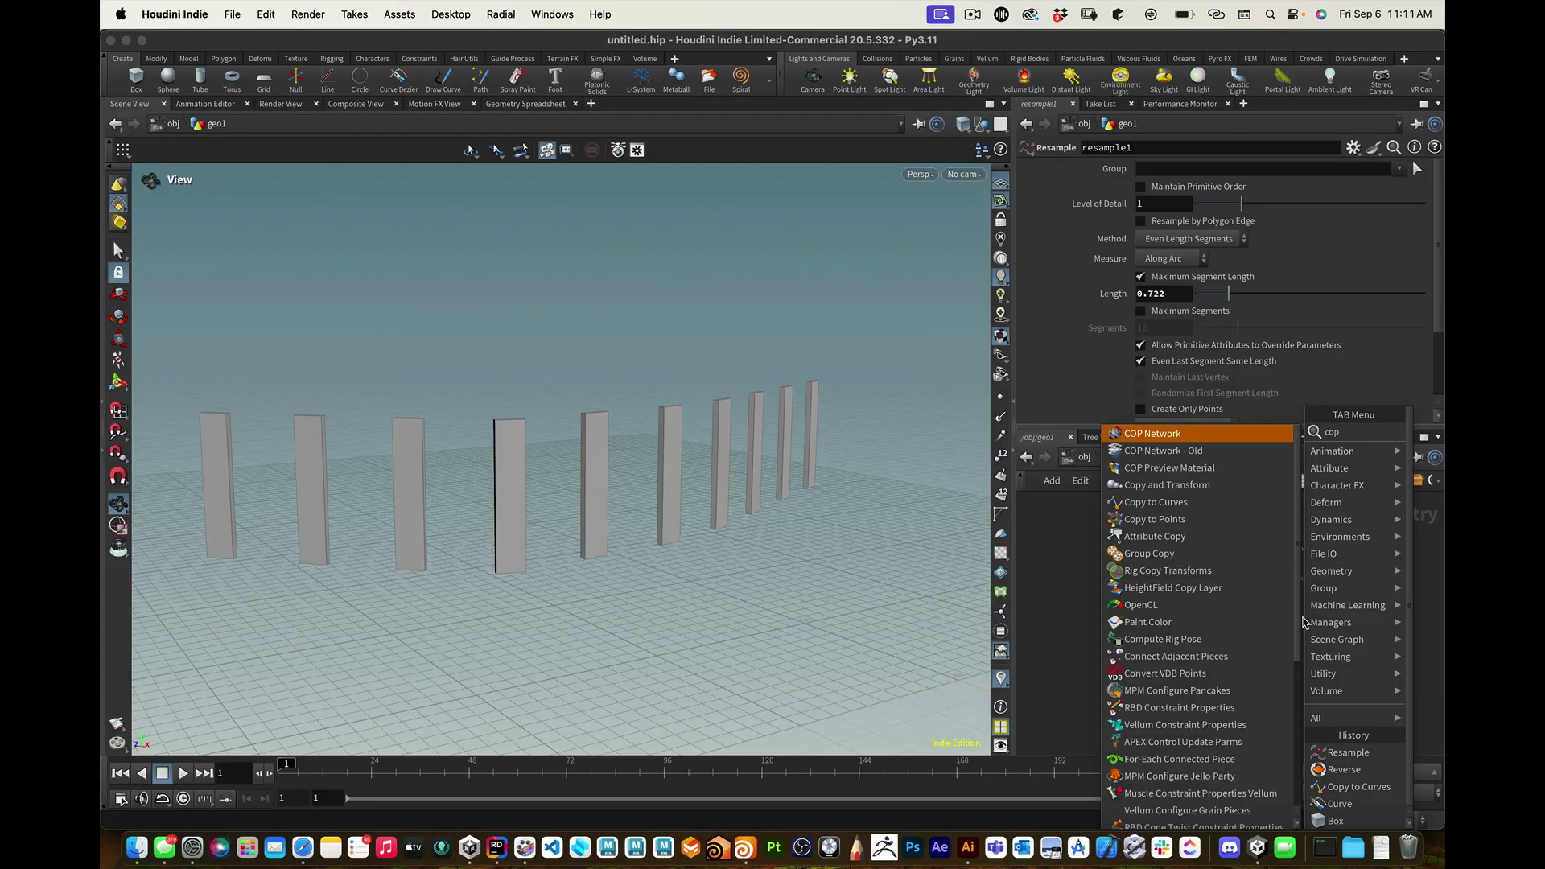
pyautogui.write('y')
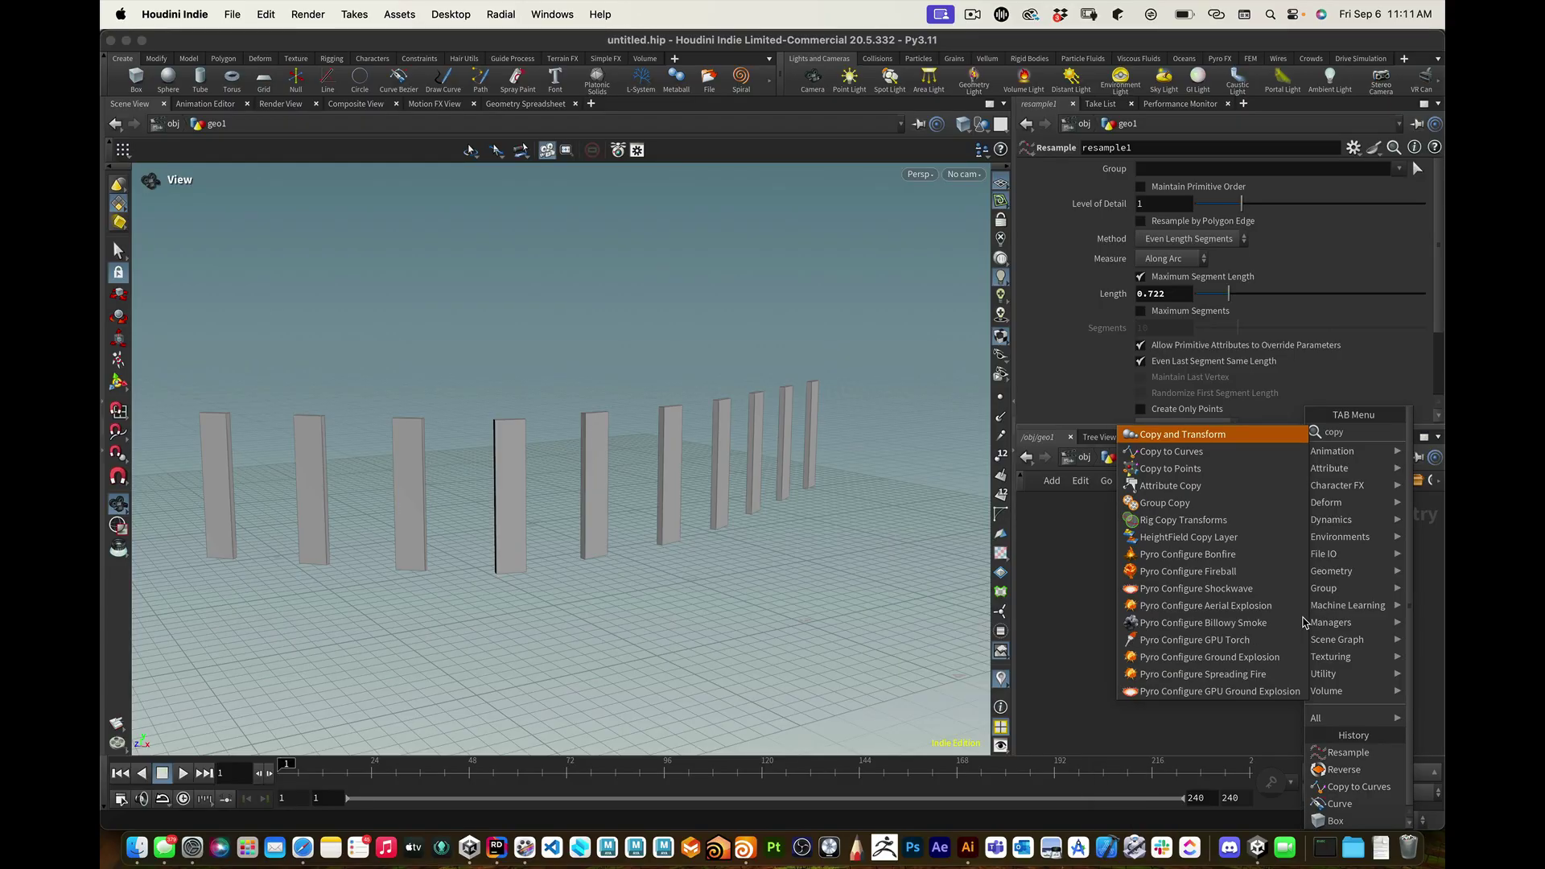
pyautogui.click(1235, 437)
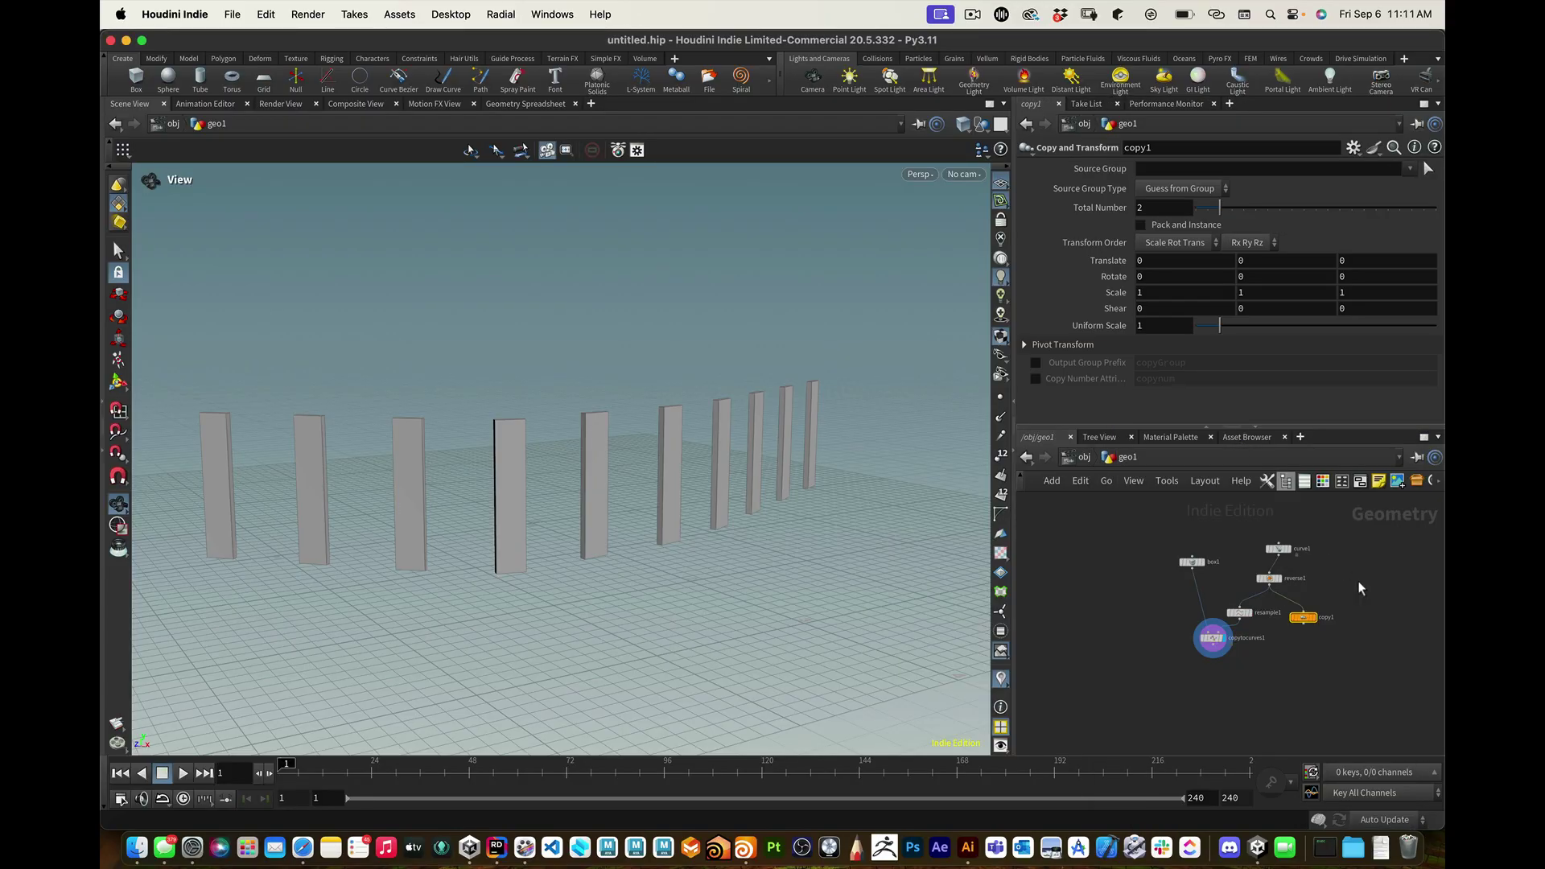
pyautogui.moveTo(1302, 618); pyautogui.dragTo(1310, 619)
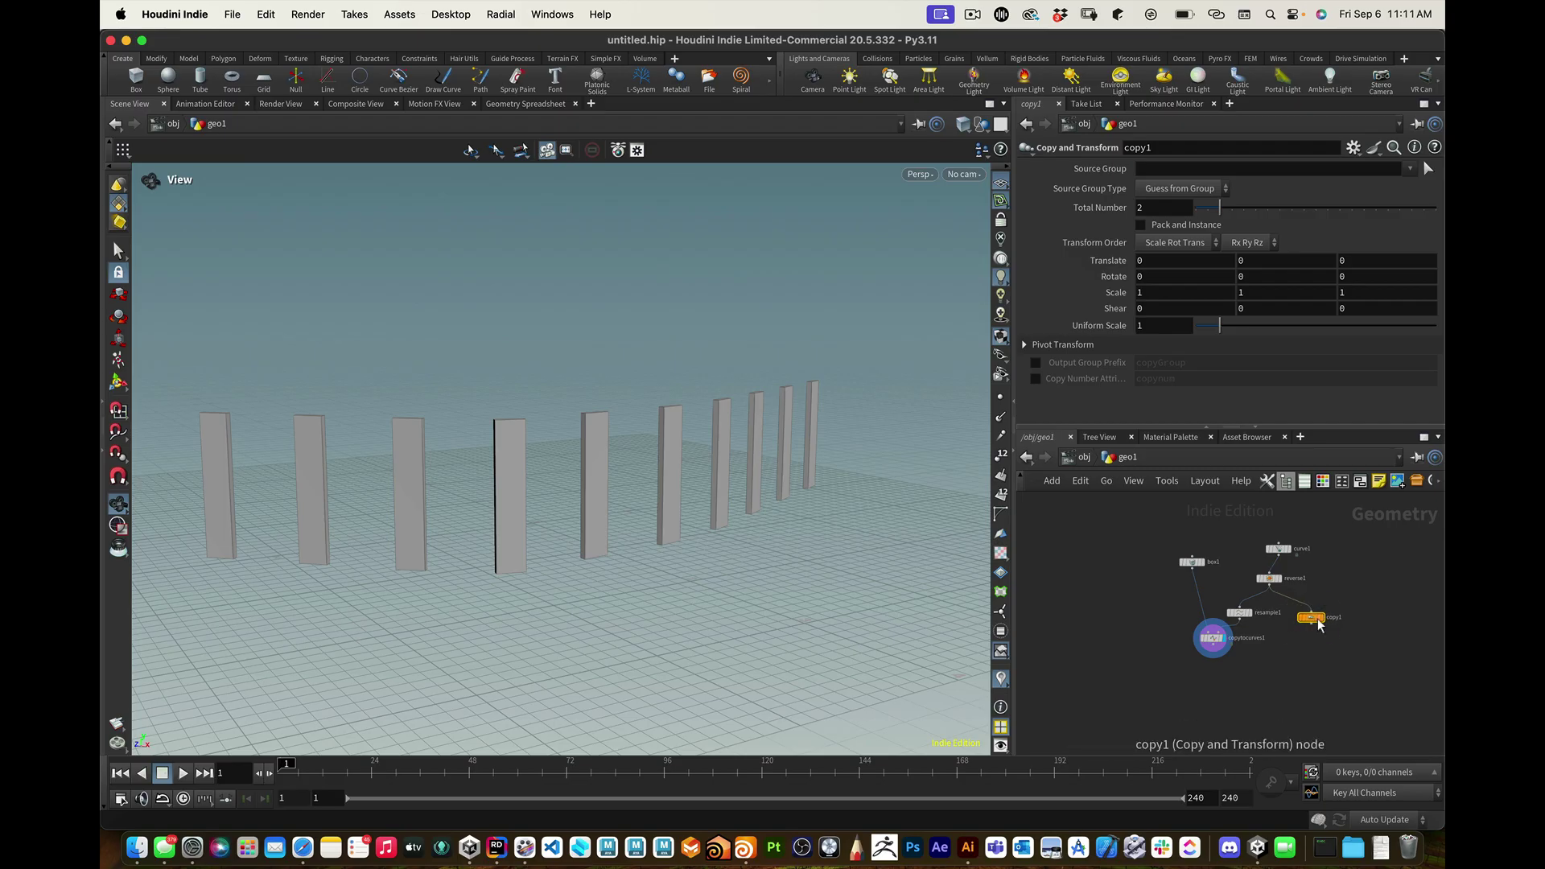
pyautogui.press('r')
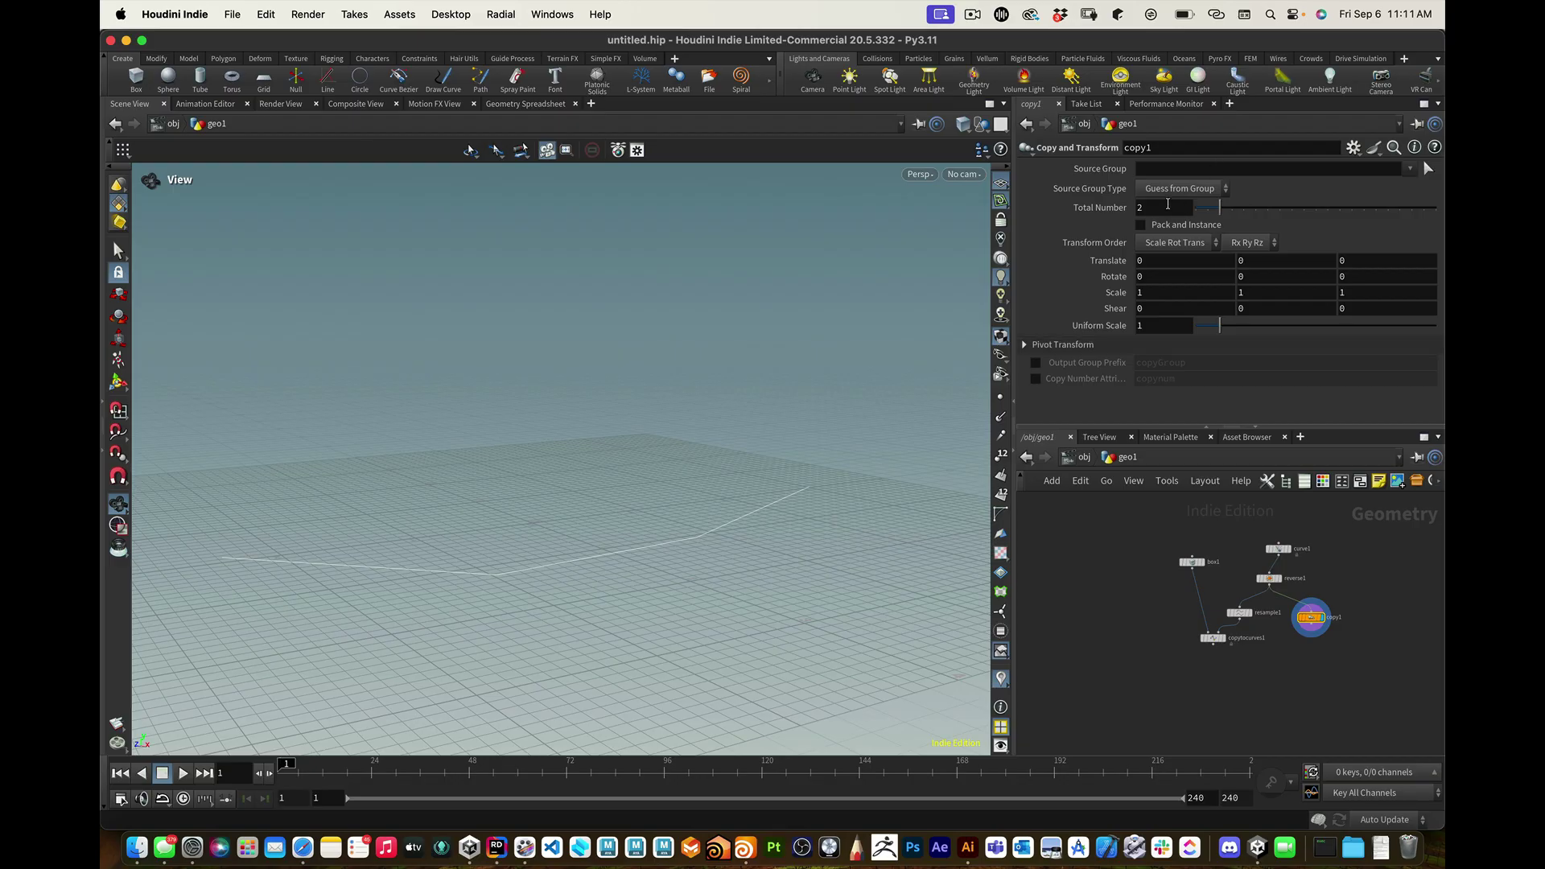
# Step: Set the Copy and Transform node to 3 copies with a Y translation of 0.2 and a Y rotation of 0.2
pyautogui.write('3')
pyautogui.press('Return')
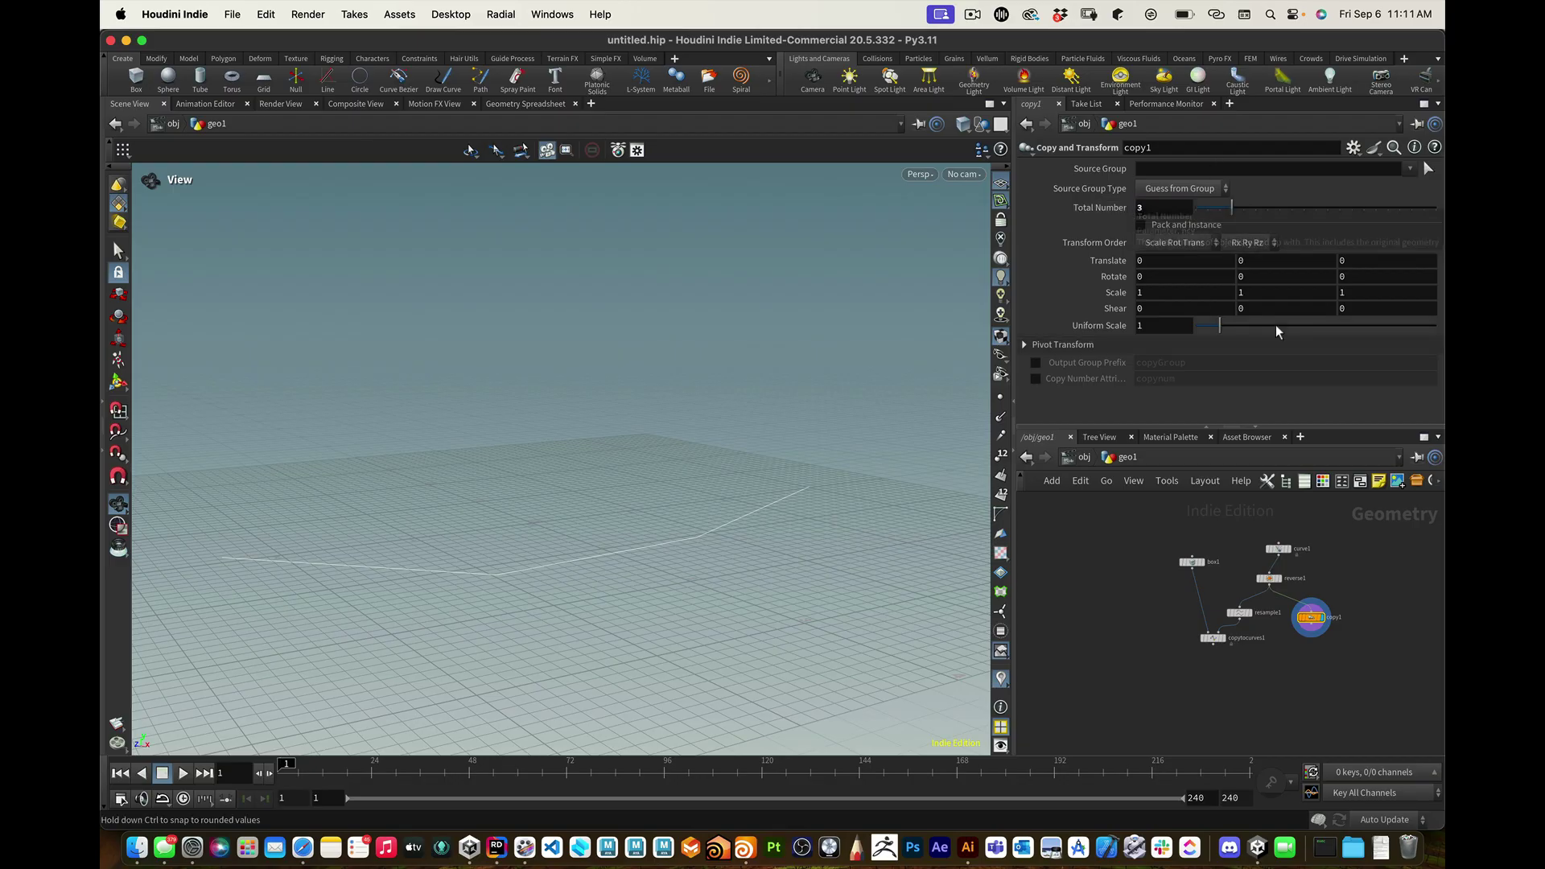
pyautogui.click(1235, 276)
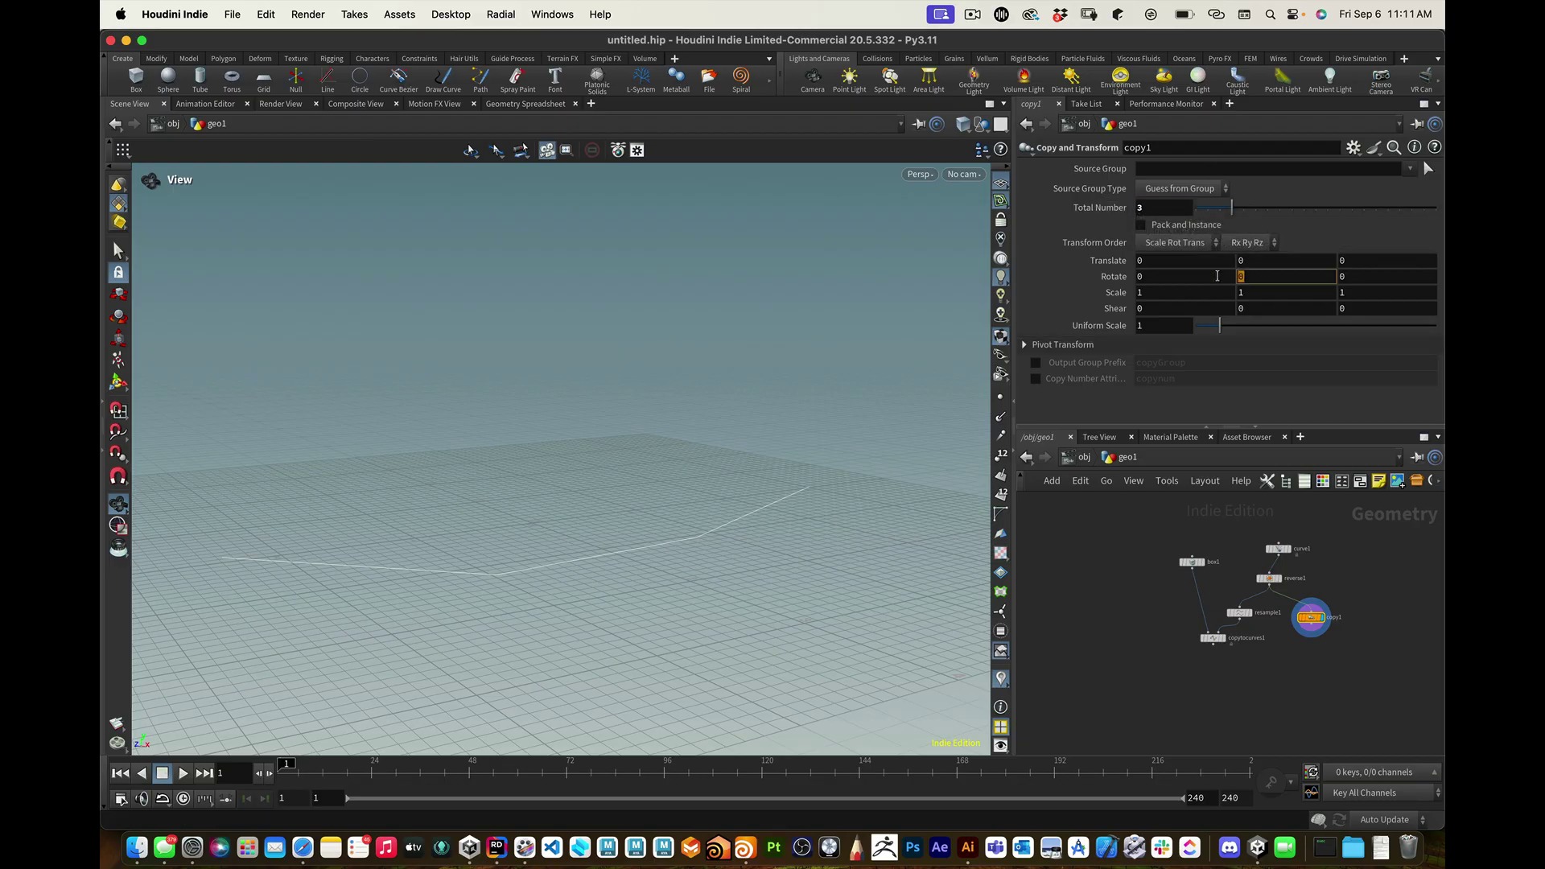
pyautogui.write('.2')
pyautogui.press('Return')
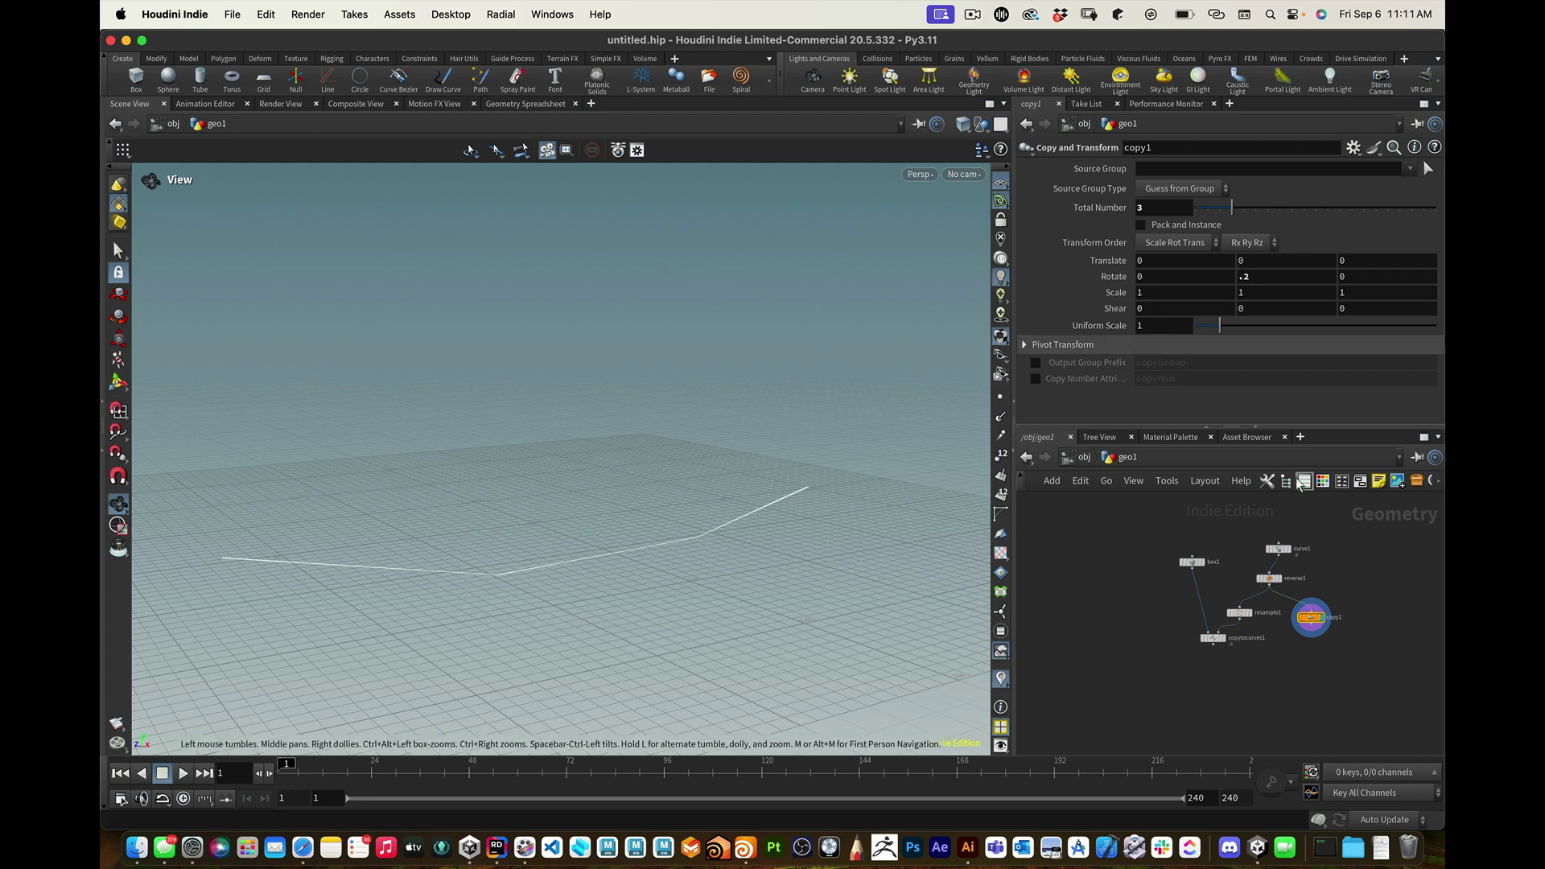
pyautogui.click(1243, 260)
pyautogui.write('.')
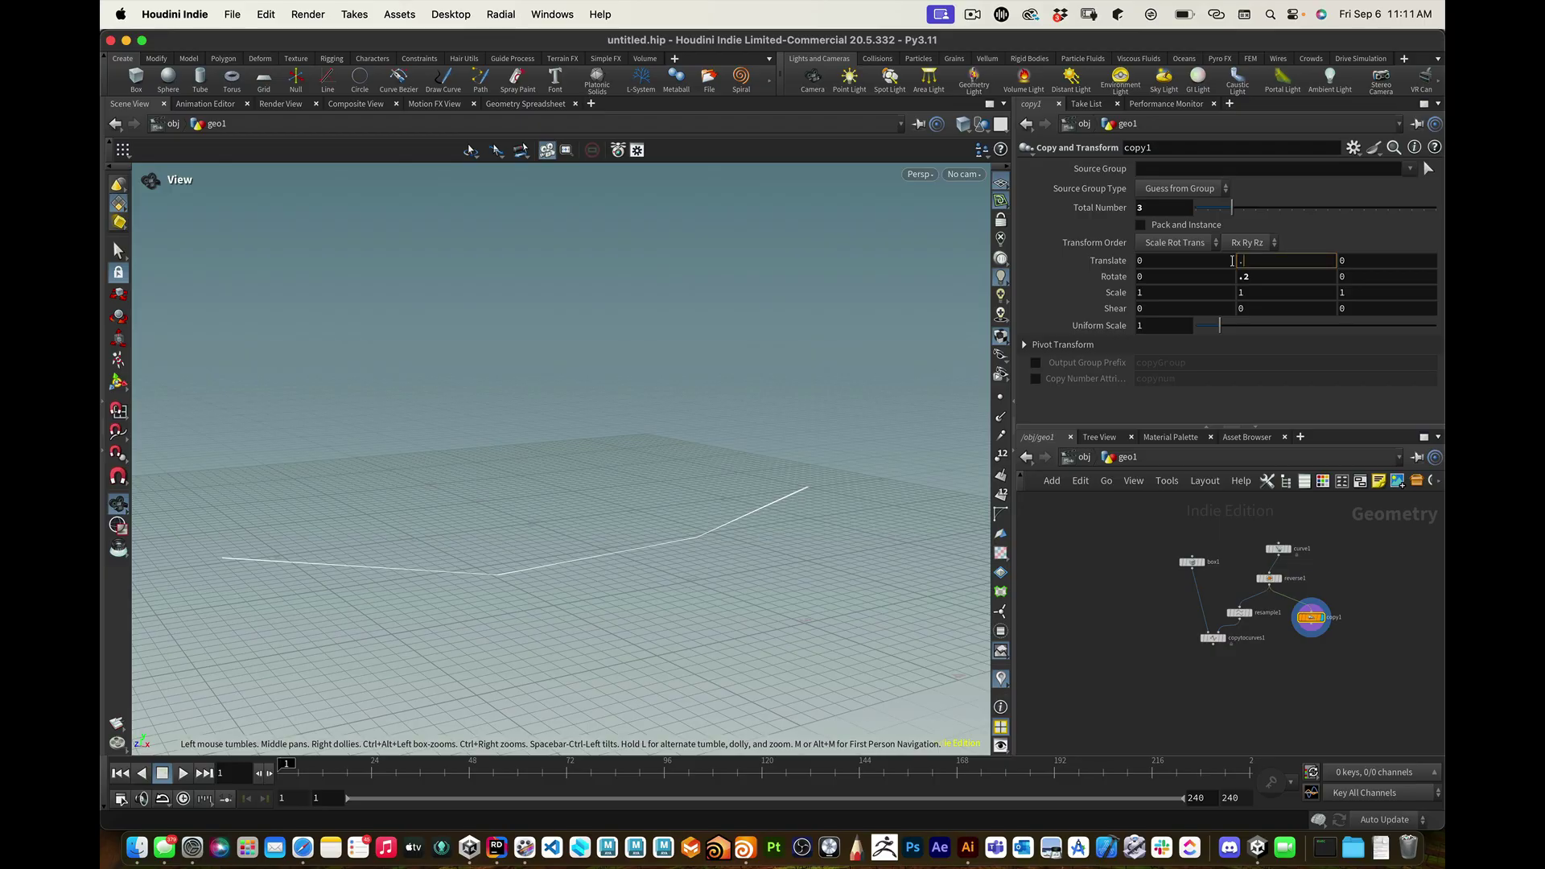
pyautogui.write('2')
pyautogui.press('Return')
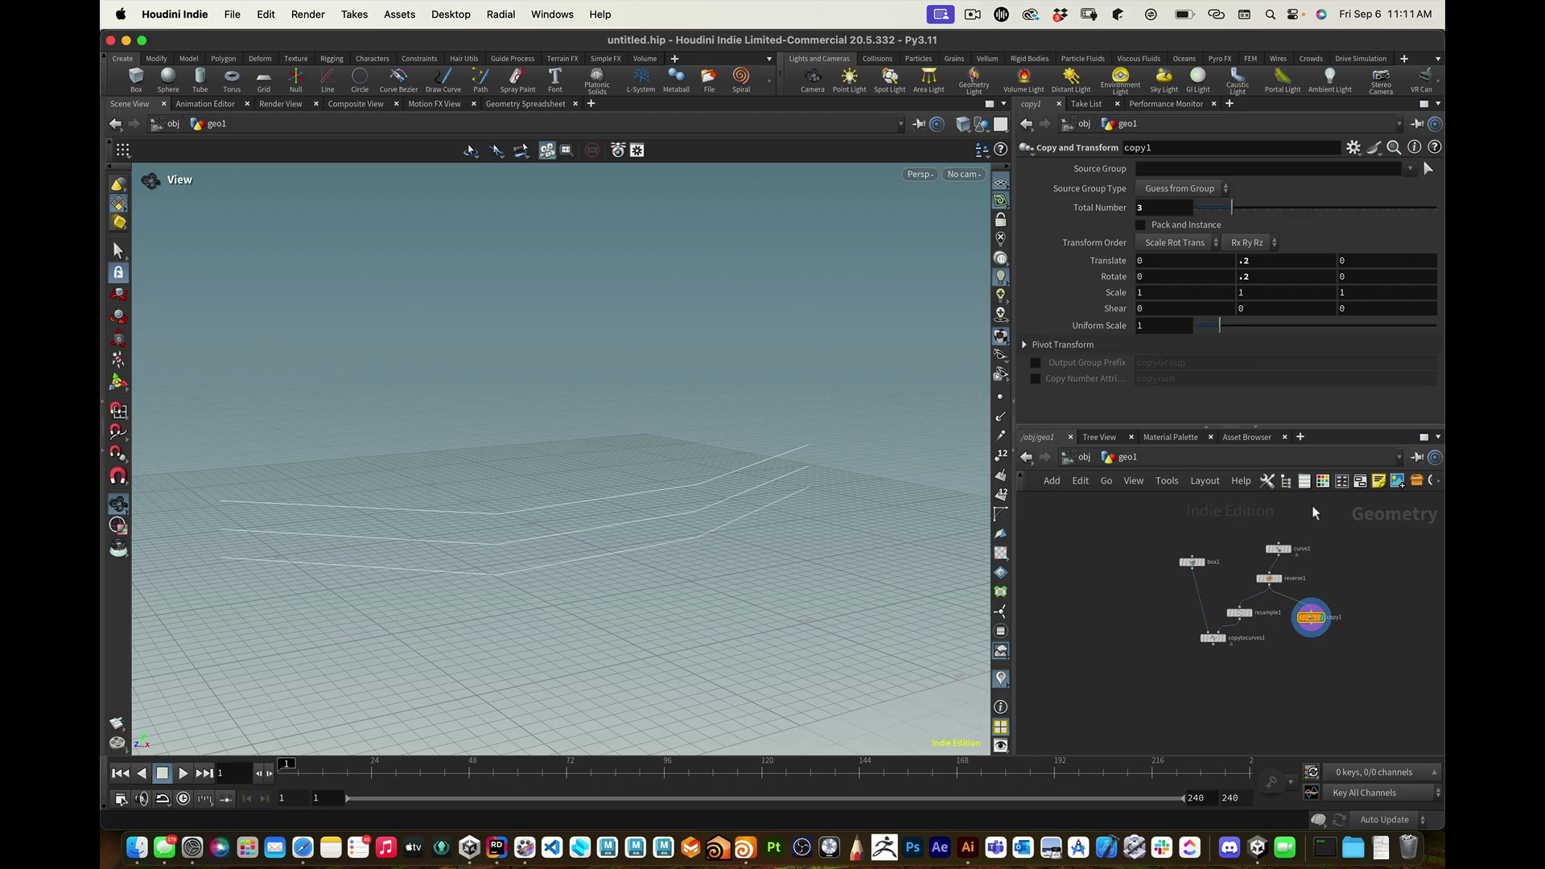
# Step: Add a PolyExtrude node below Copy and Transform, wire it to that node's output and display it
pyautogui.moveTo(1313, 622)
pyautogui.moveTo(765, 489)
pyautogui.mouseDown()
pyautogui.moveTo(735, 466)
pyautogui.moveTo(749, 480)
pyautogui.mouseUp()
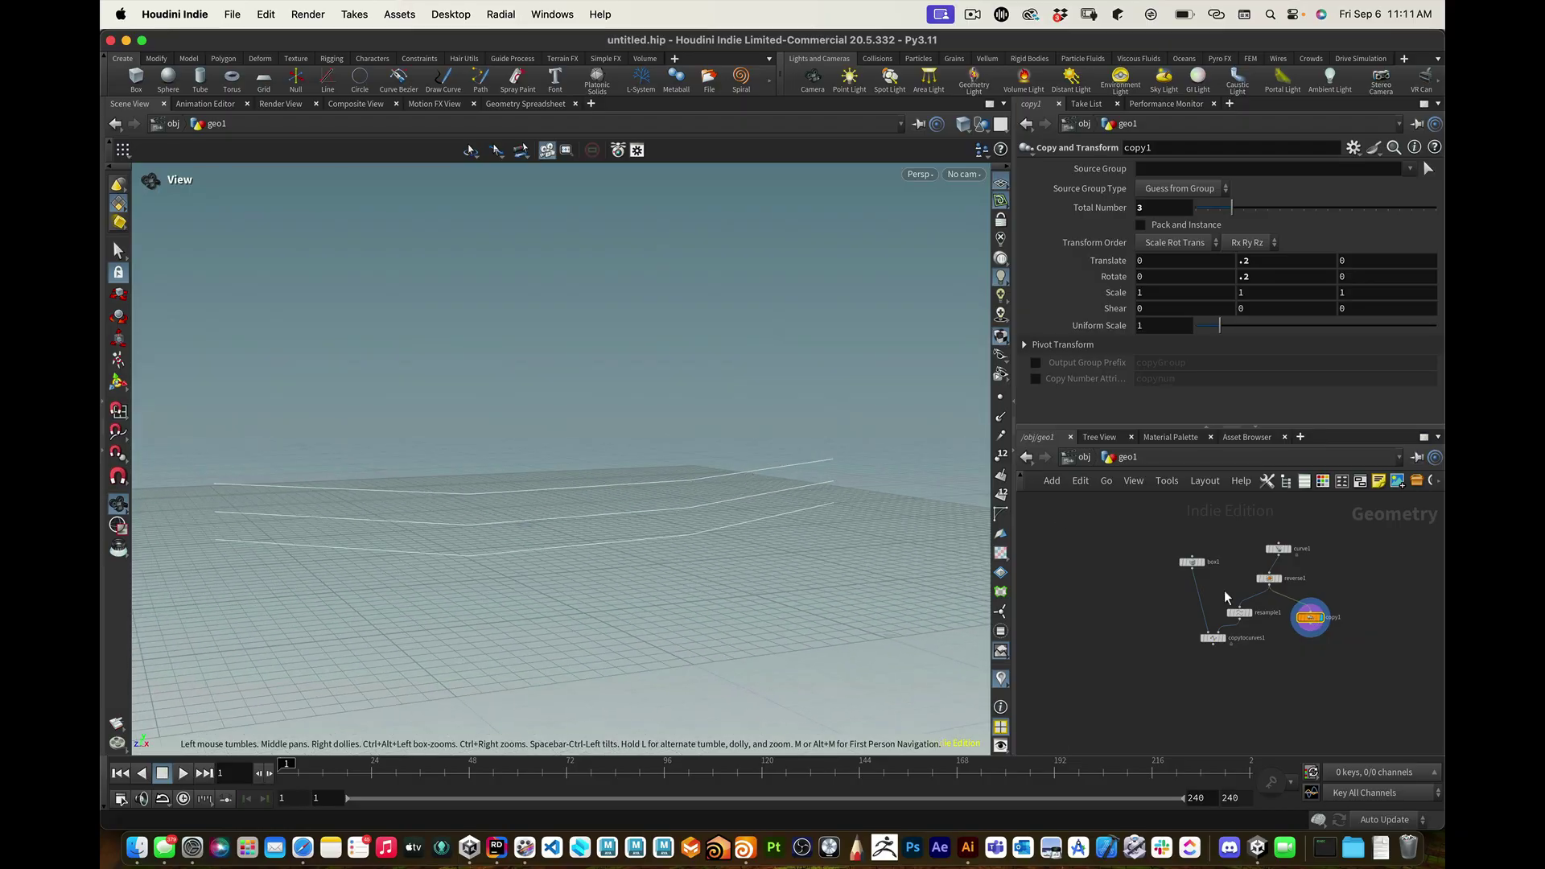
pyautogui.press('Tab')
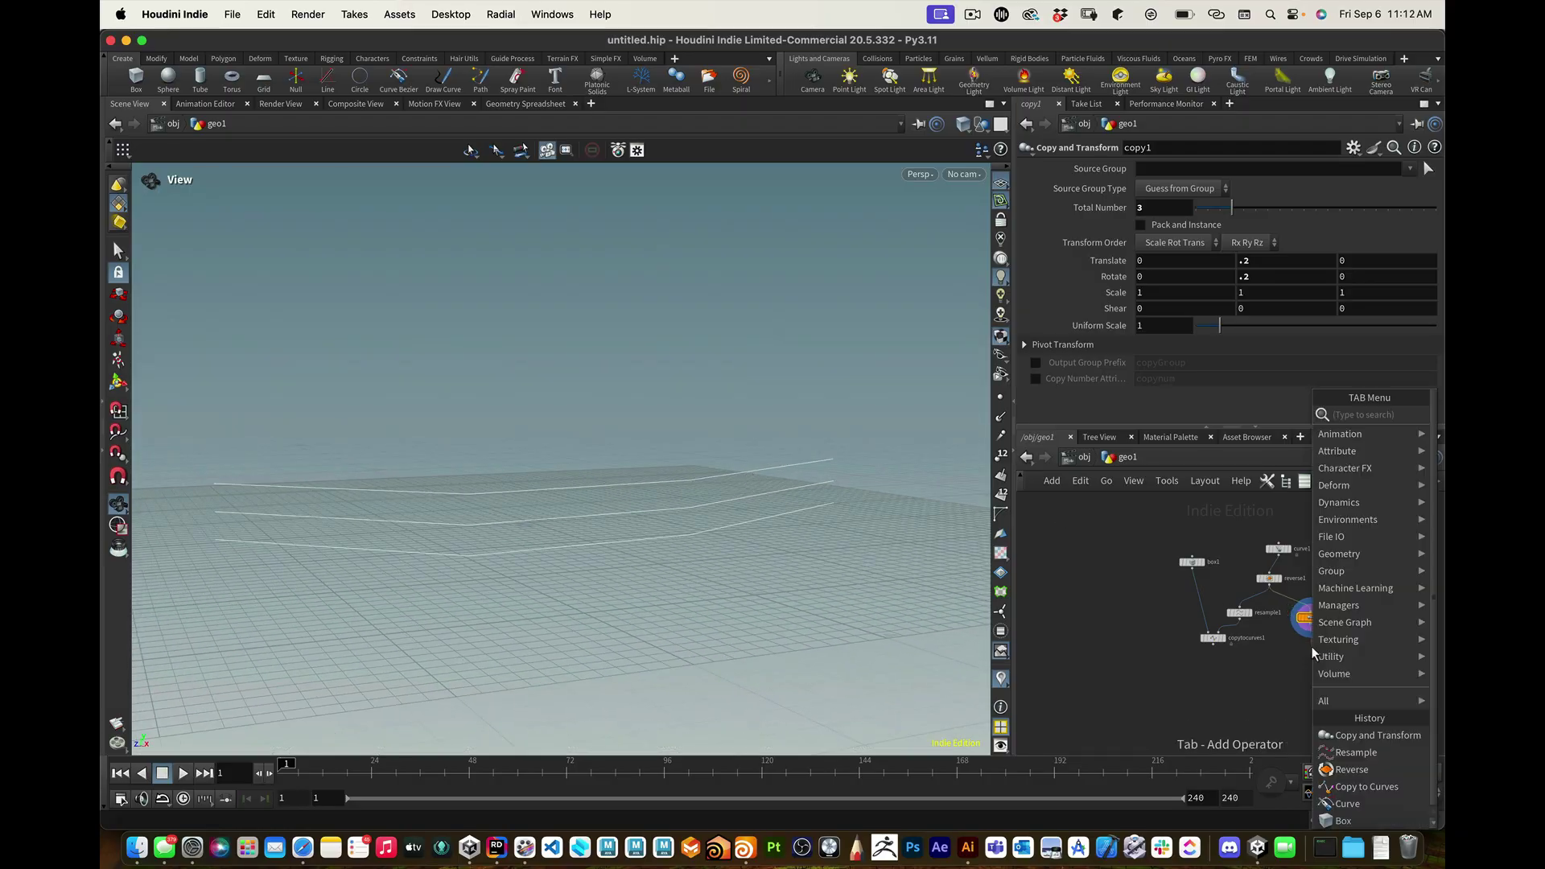
pyautogui.write('poly')
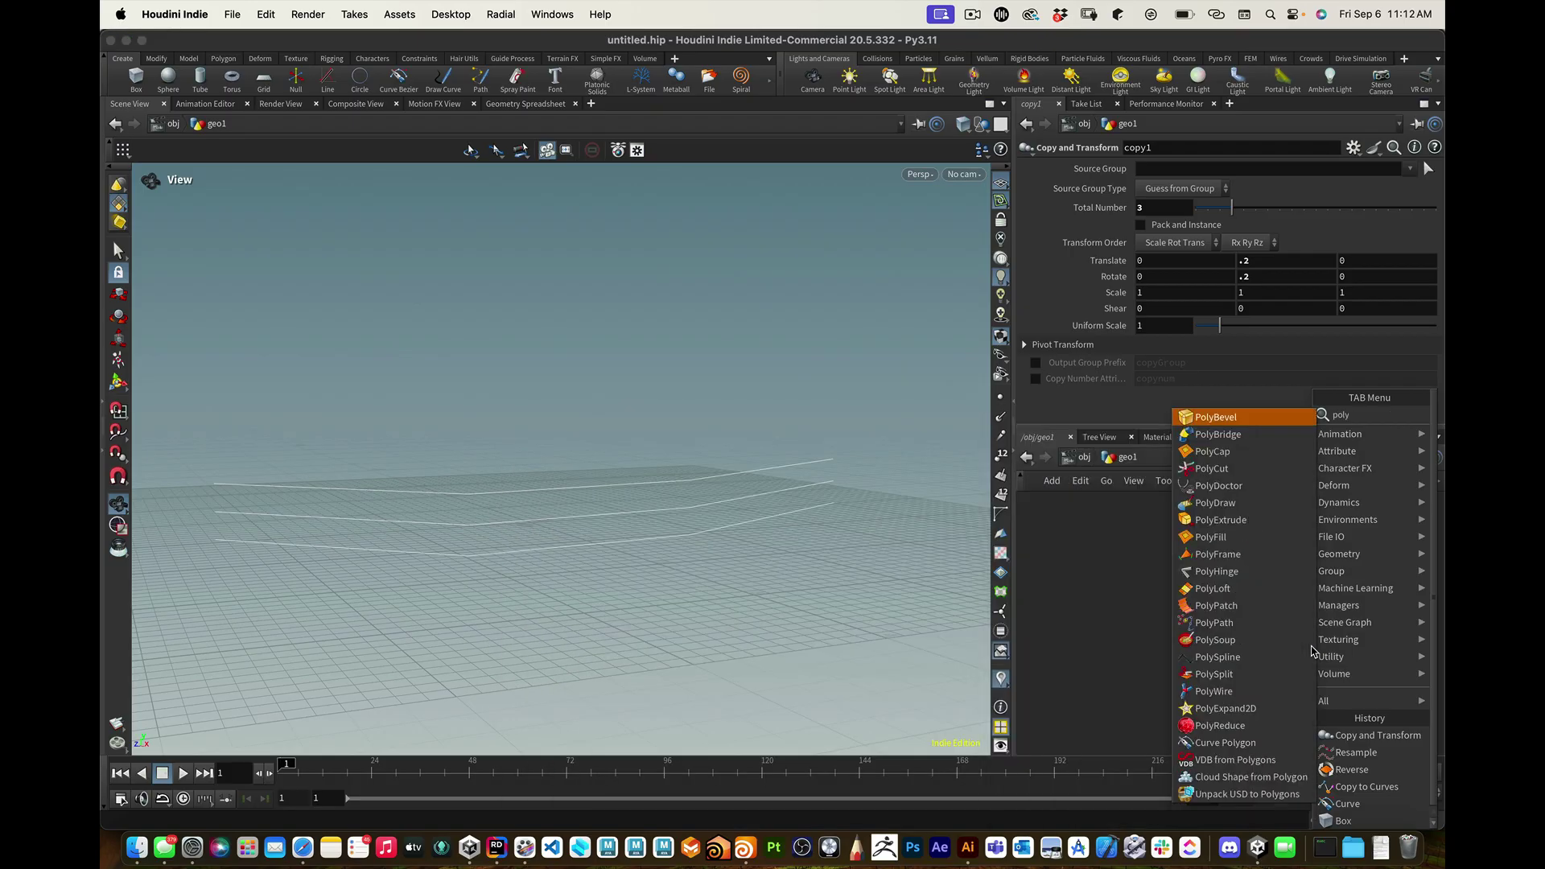
pyautogui.press('Down')
pyautogui.press('Down')
pyautogui.press('Down')
pyautogui.press('Down')
pyautogui.press('Down')
pyautogui.press('Down')
pyautogui.press('Return')
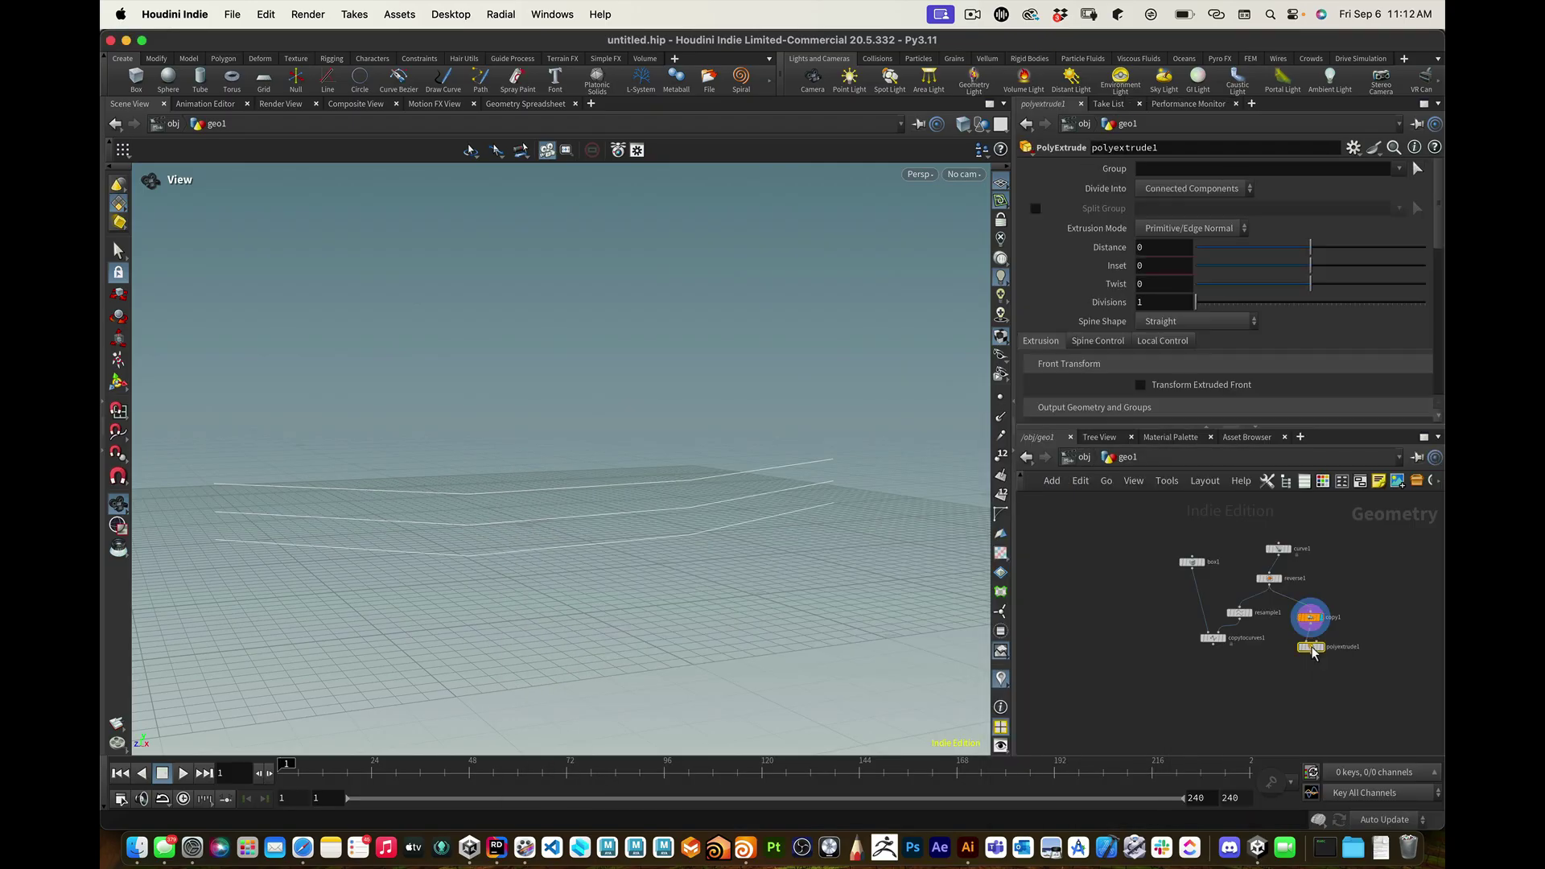
pyautogui.moveTo(1324, 651)
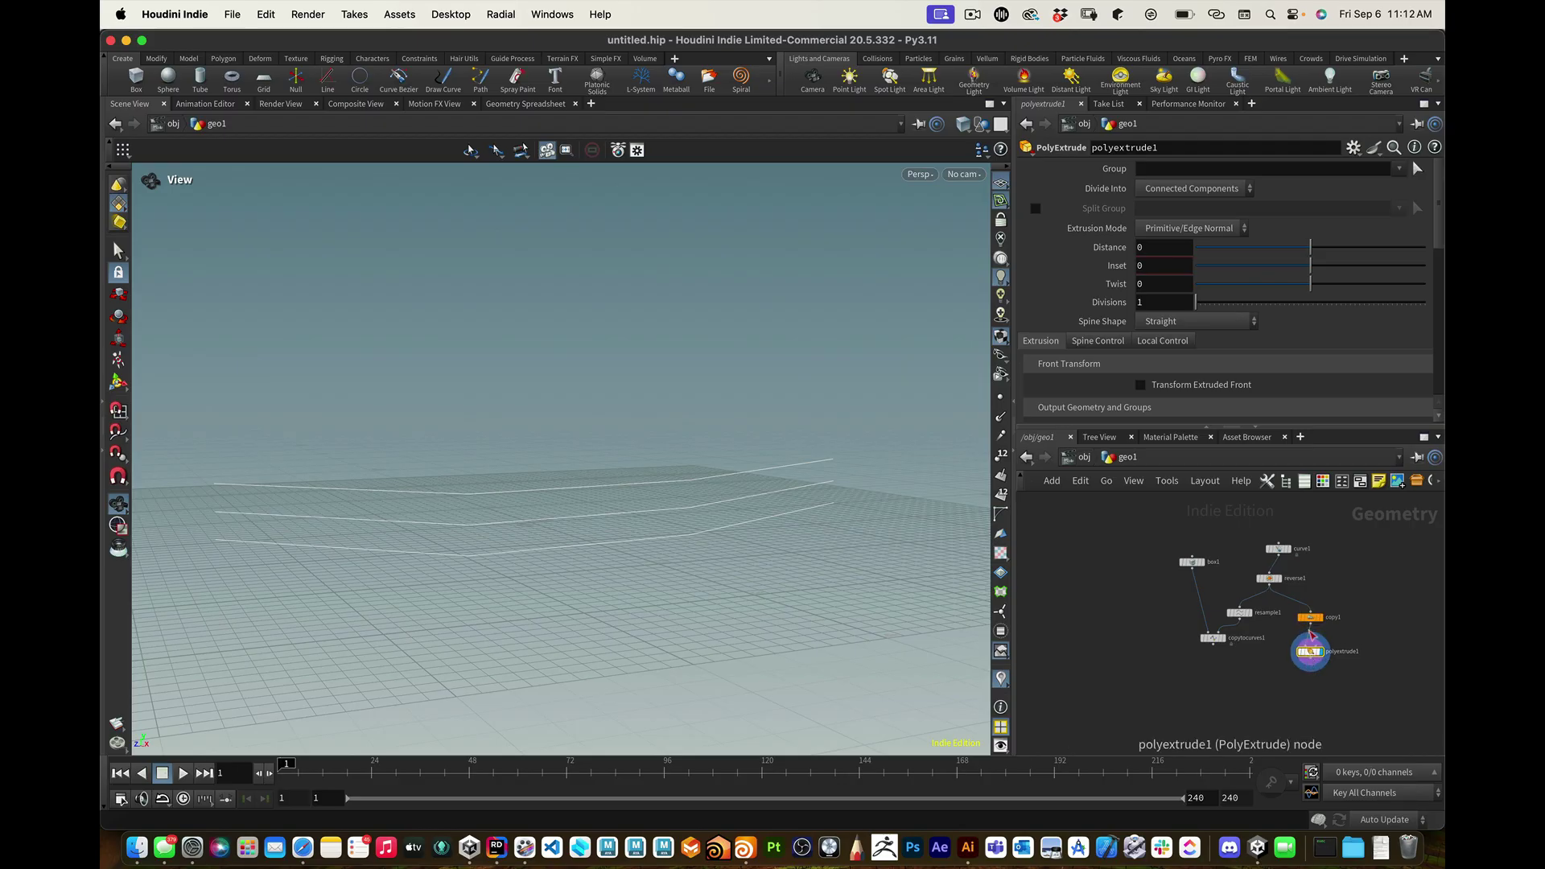
# Step: Extrude the copied curves into rails using Point Normal mode with a distance of -0.08, and move the PolyExtrude node slightly lower
pyautogui.moveTo(1310, 247)
pyautogui.mouseDown()
pyautogui.moveTo(1322, 253)
pyautogui.moveTo(1296, 249)
pyautogui.mouseUp()
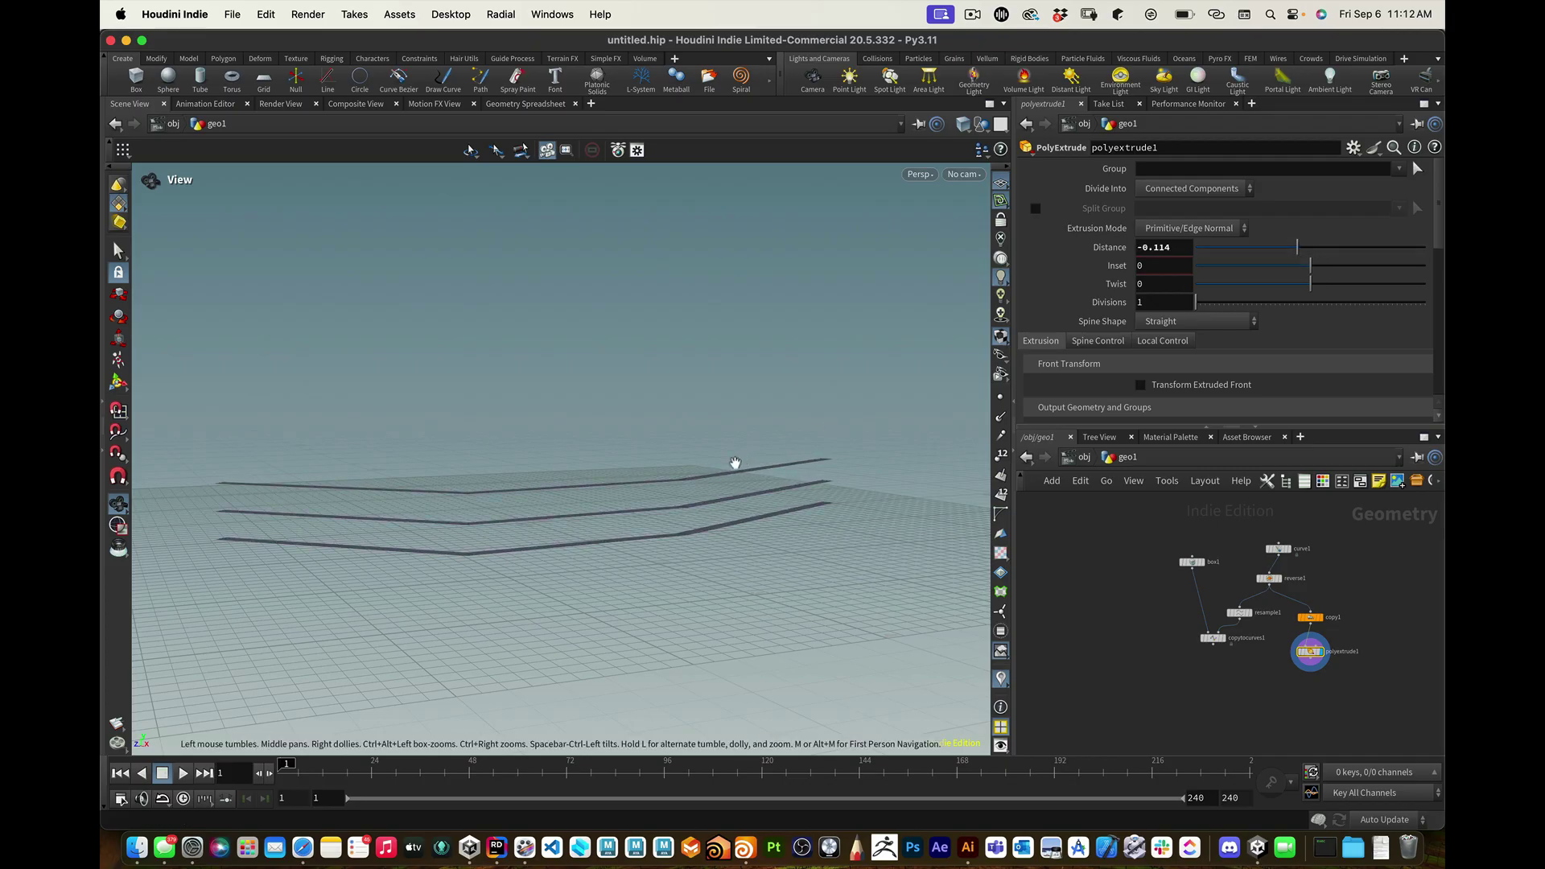
pyautogui.moveTo(735, 462)
pyautogui.mouseDown()
pyautogui.moveTo(742, 475)
pyautogui.moveTo(827, 461)
pyautogui.moveTo(725, 488)
pyautogui.mouseUp()
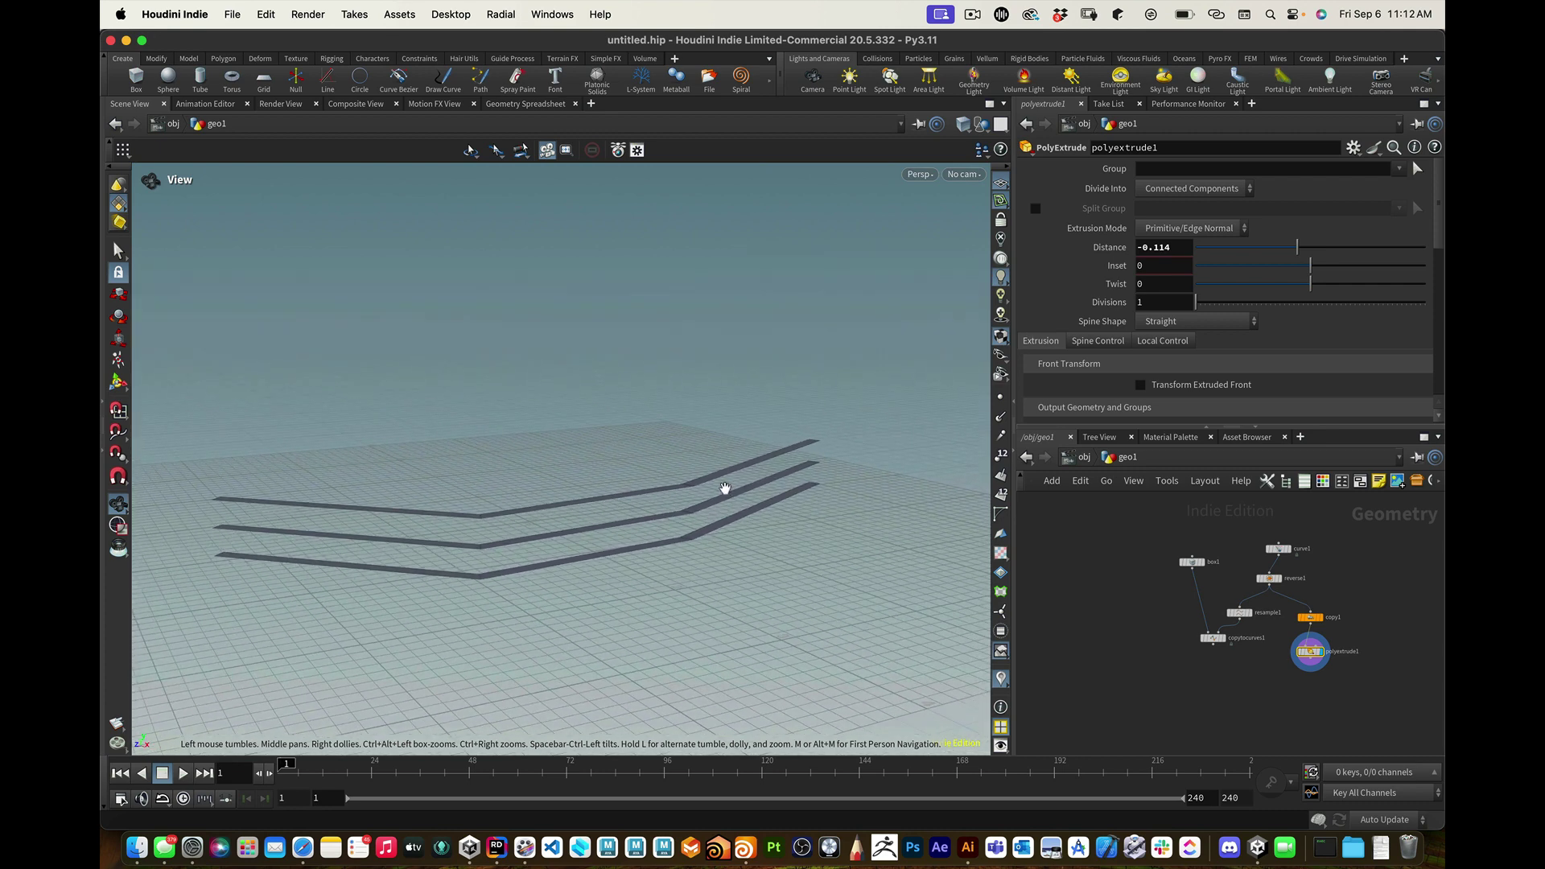
pyautogui.click(1202, 231)
pyautogui.click(1202, 256)
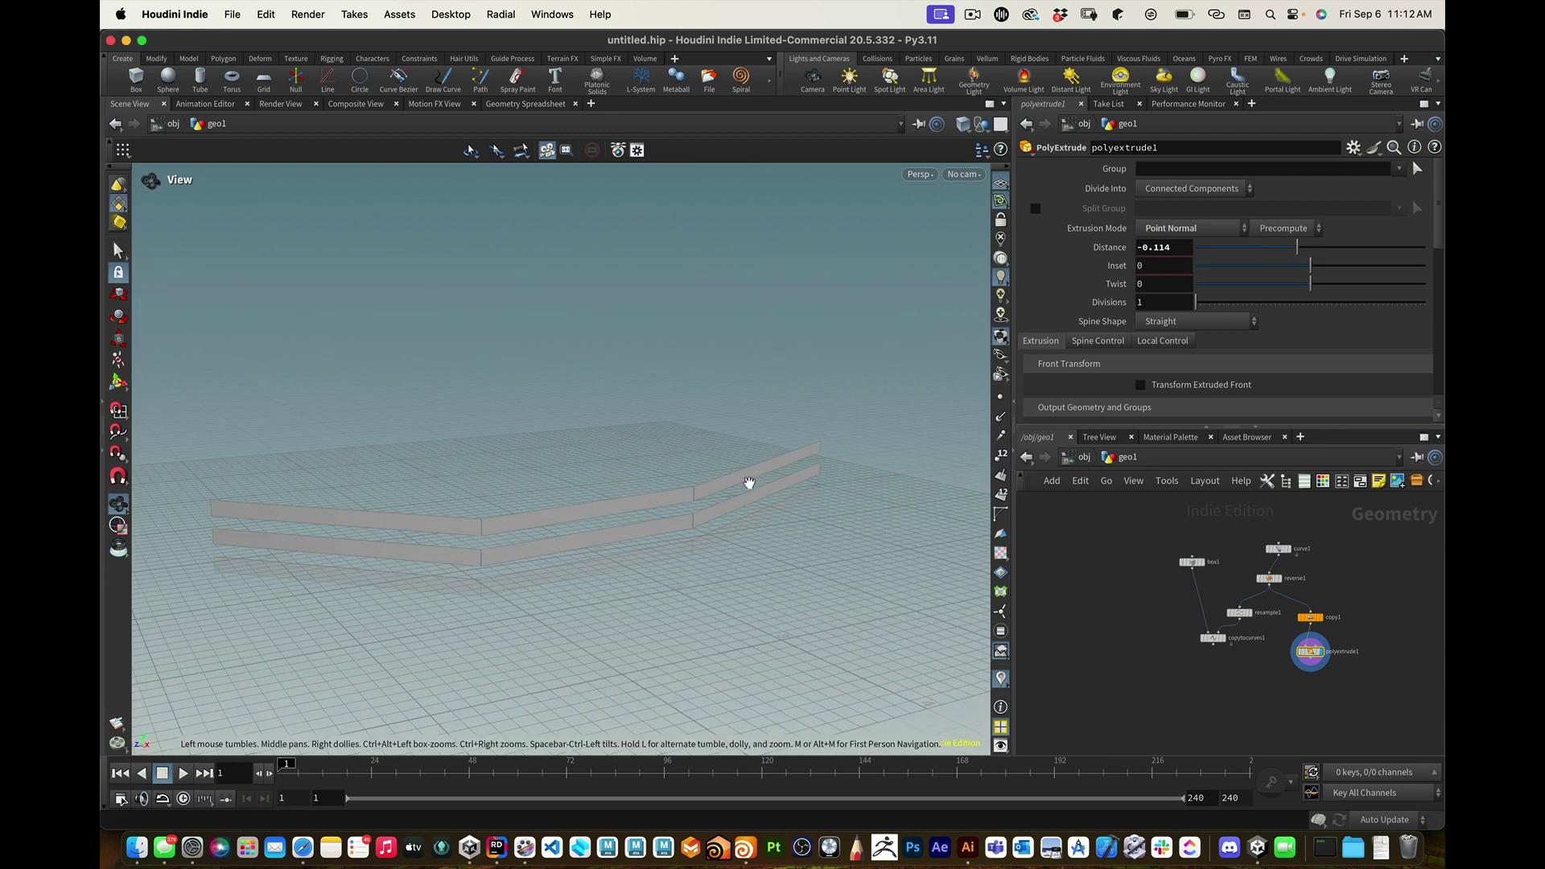
pyautogui.moveTo(748, 483); pyautogui.dragTo(735, 459)
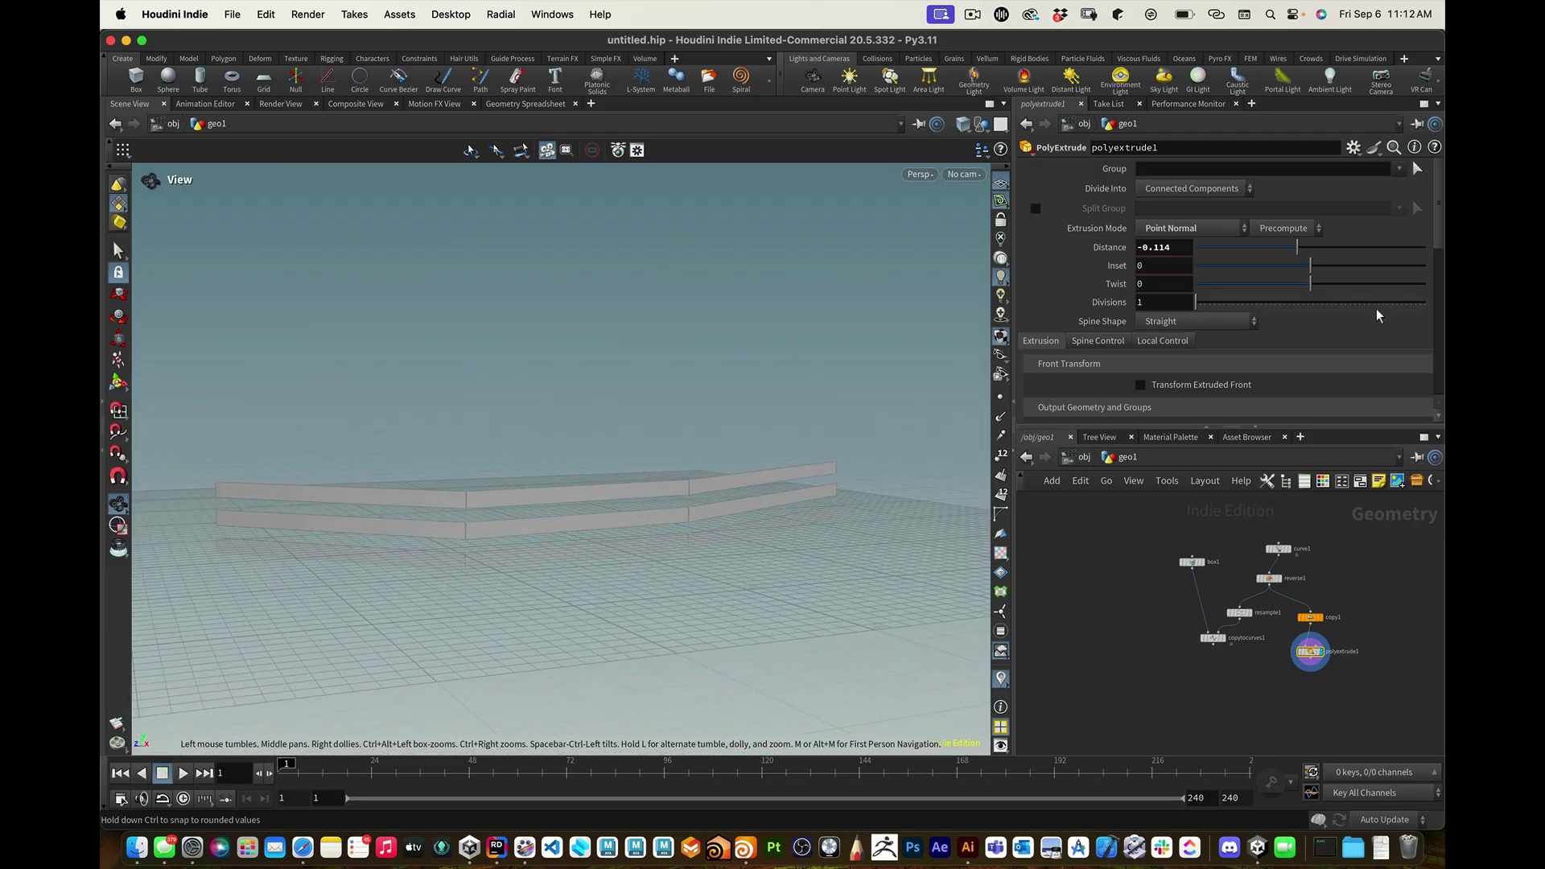
pyautogui.moveTo(1296, 250)
pyautogui.mouseDown()
pyautogui.moveTo(1322, 251)
pyautogui.moveTo(1301, 244)
pyautogui.mouseUp()
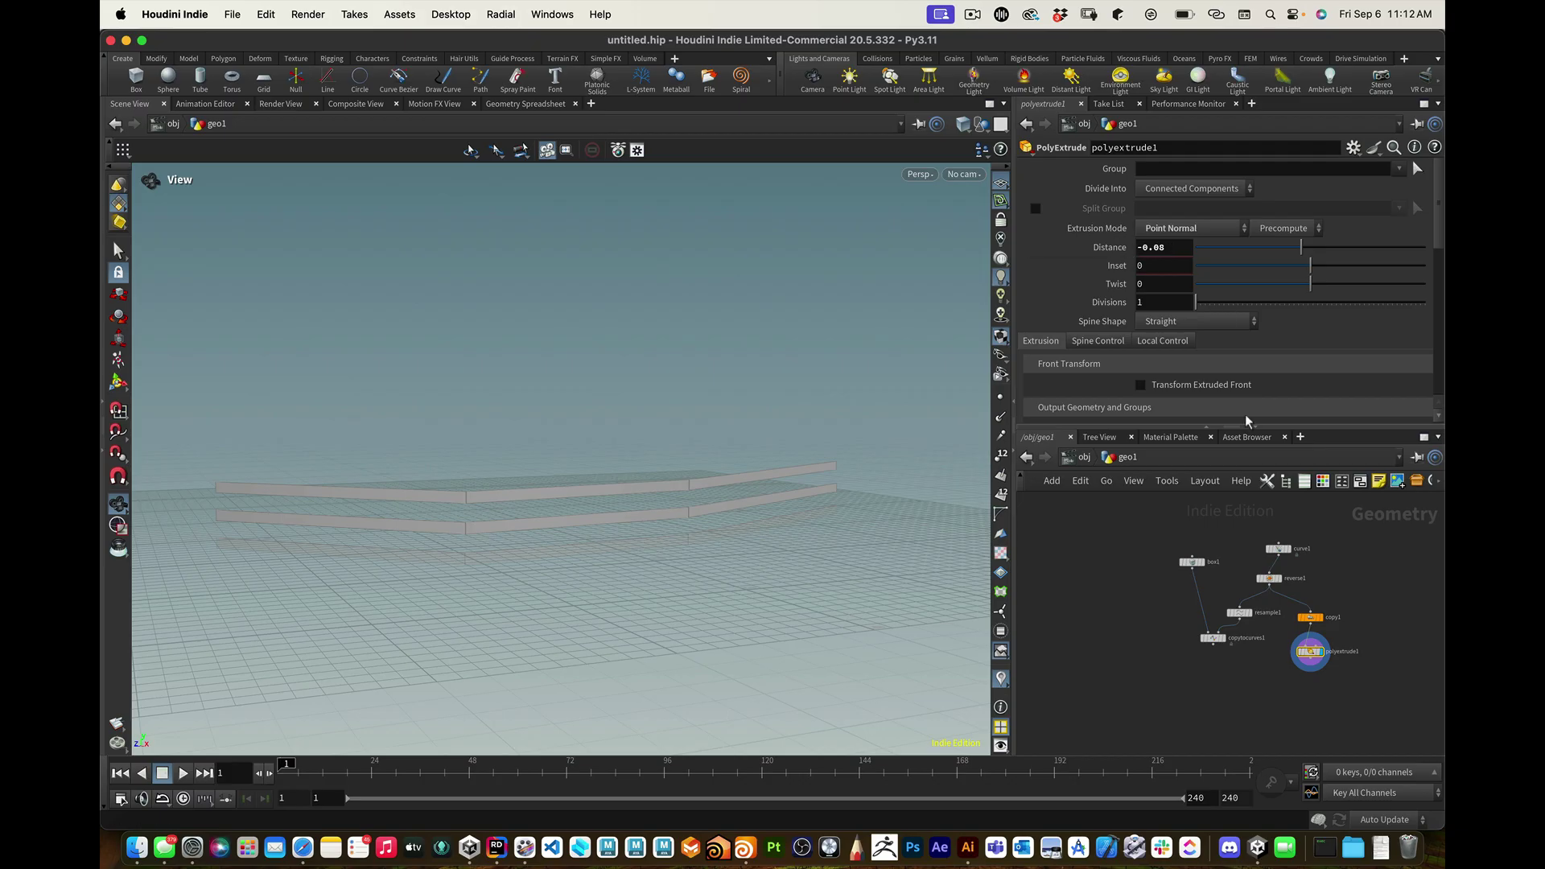
pyautogui.moveTo(1311, 655); pyautogui.dragTo(1309, 664)
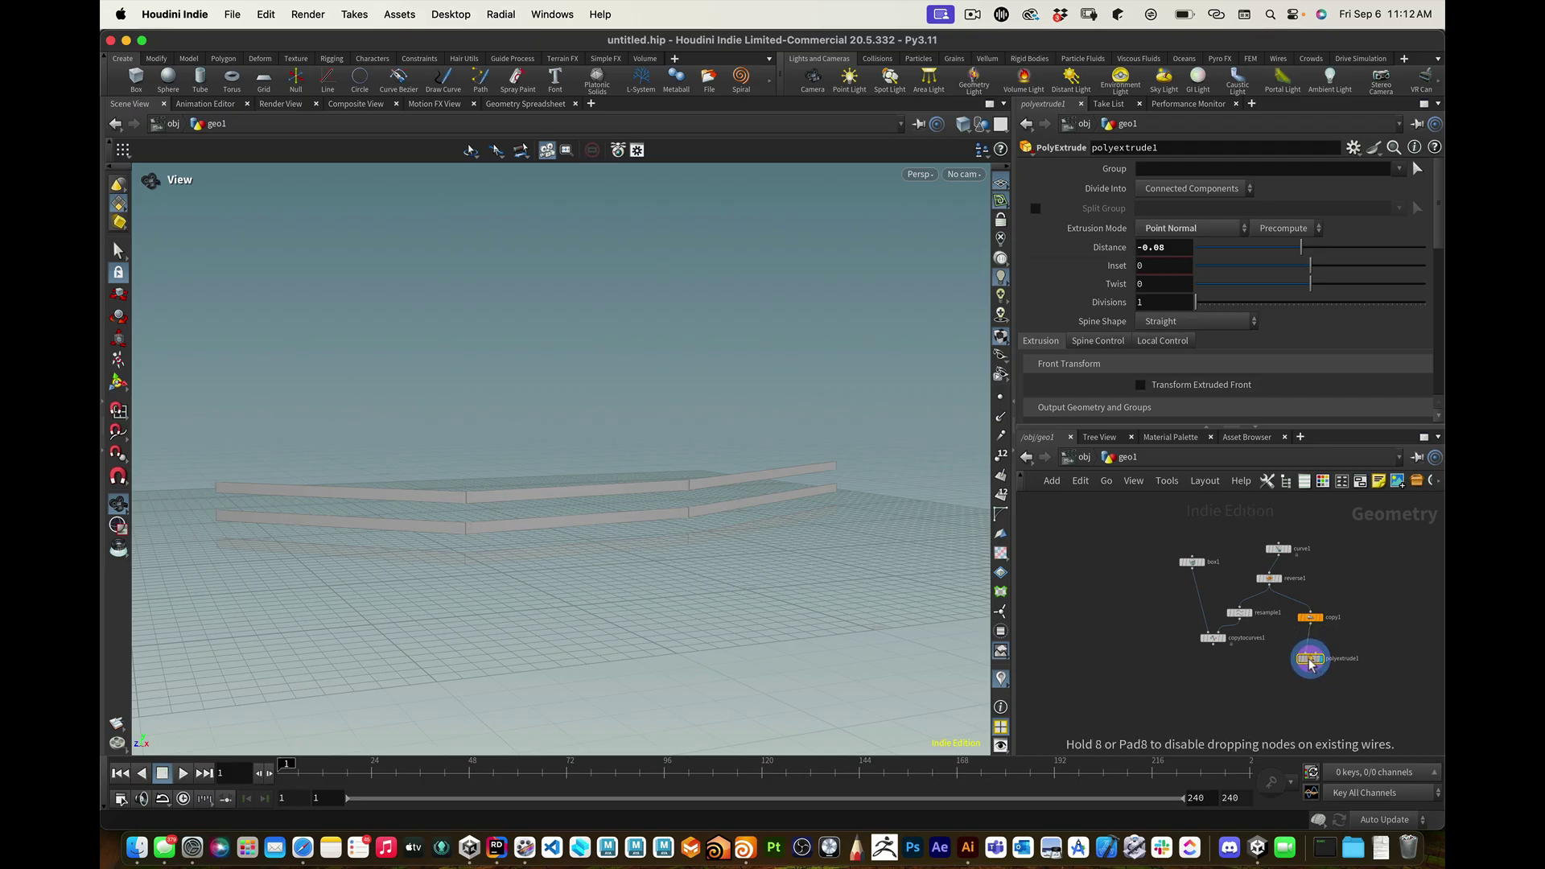
# Step: Check the Copy and Transform node's Y translation and rotation, and open the curve node's parameters
pyautogui.click(1310, 618)
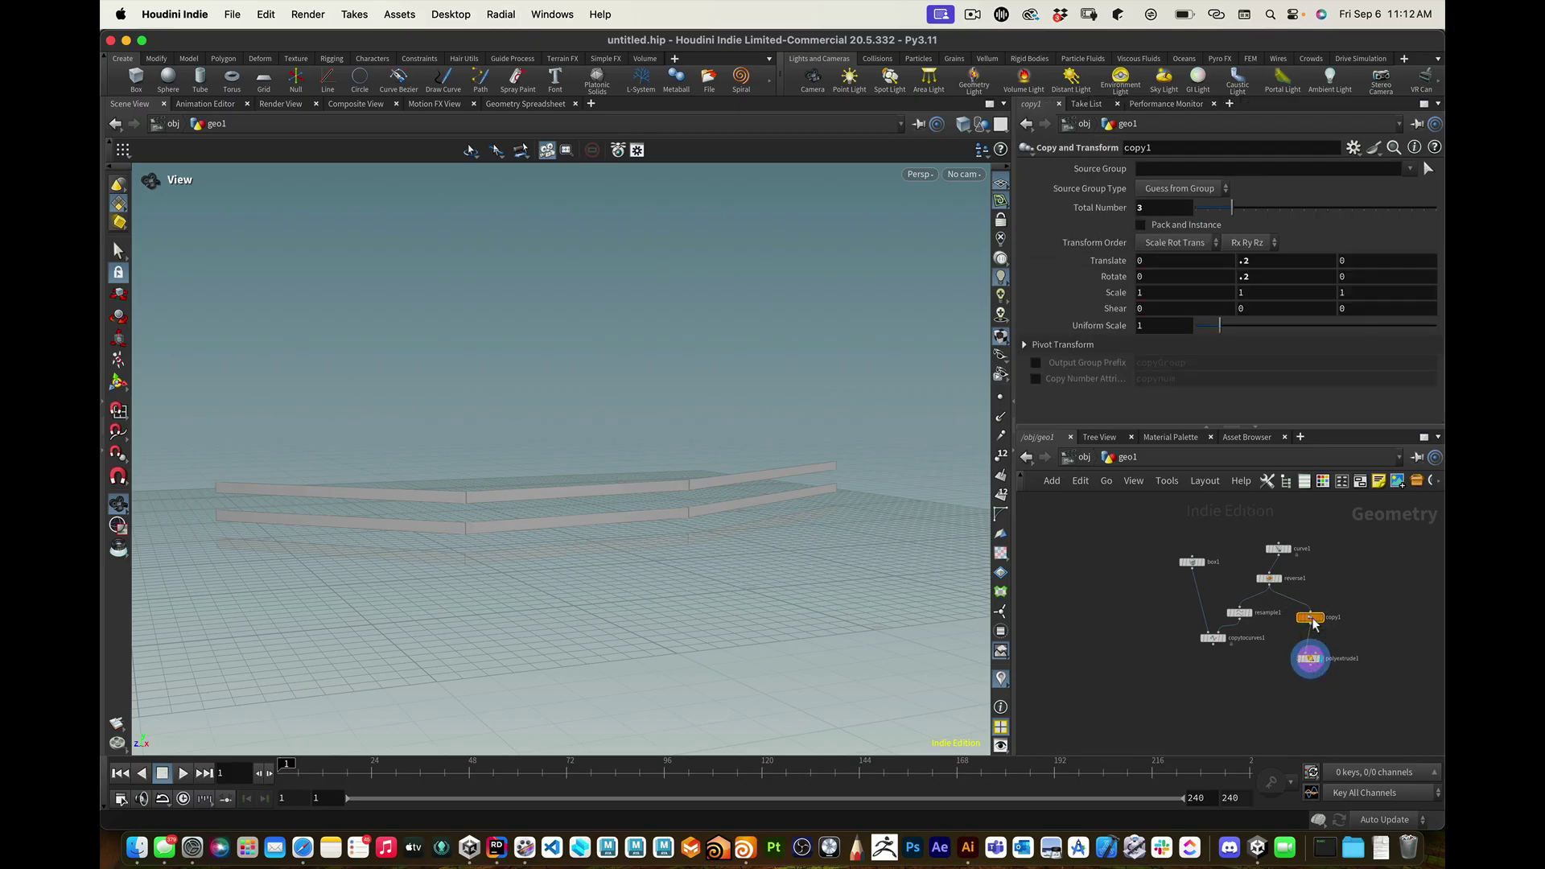
pyautogui.click(1253, 277)
pyautogui.click(1250, 263)
pyautogui.click(1246, 261)
pyautogui.click(1279, 550)
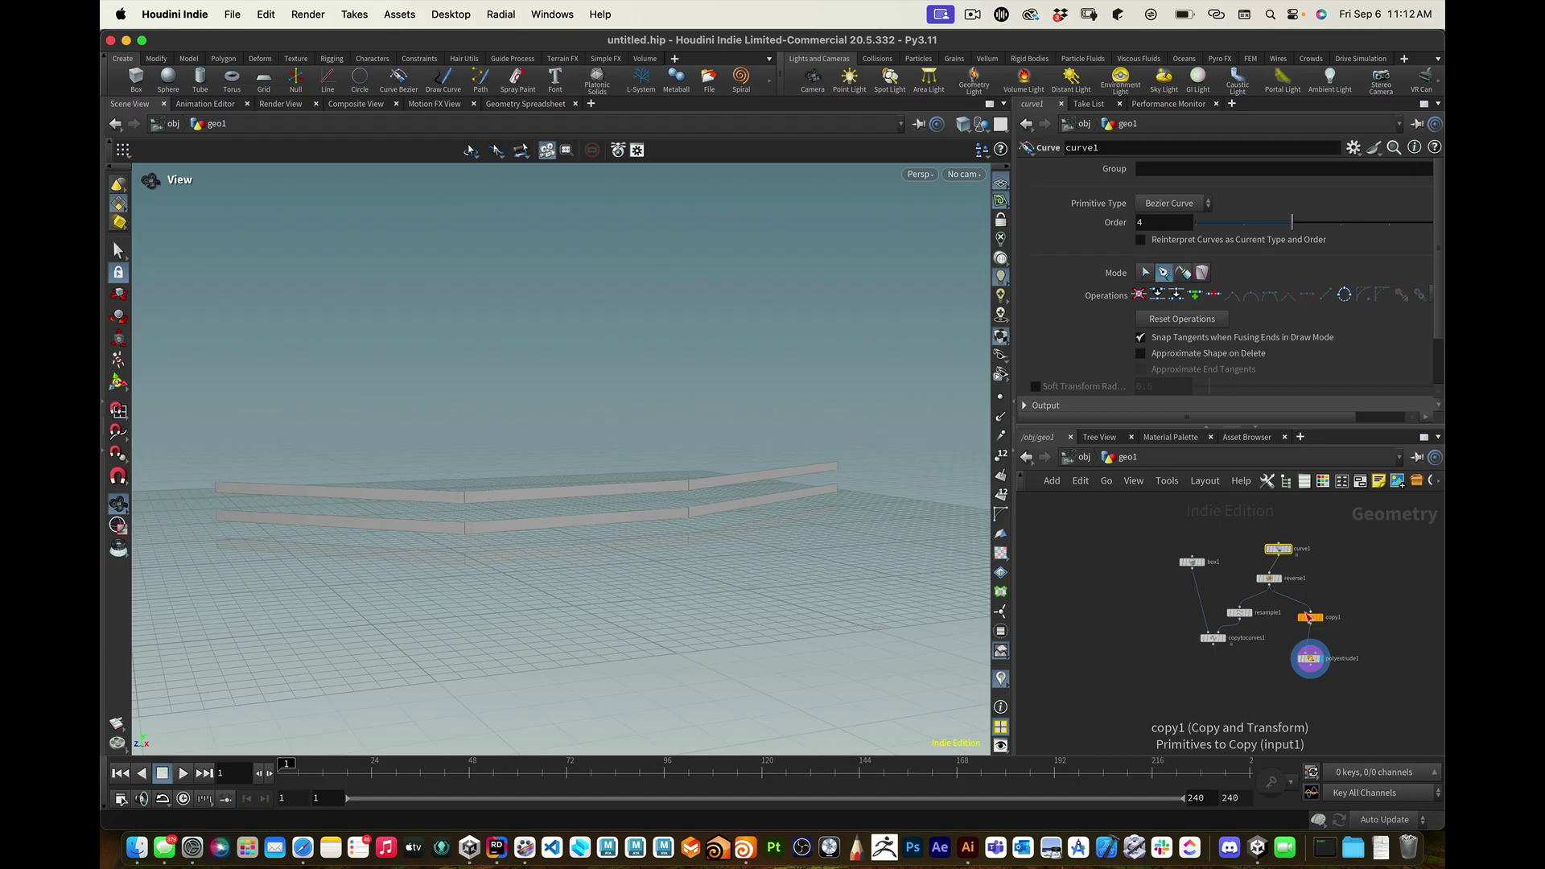
# Step: Make room below Copy and Transform and insert a Transform node between it and the PolyExtrude node
pyautogui.moveTo(1309, 617); pyautogui.dragTo(1303, 610)
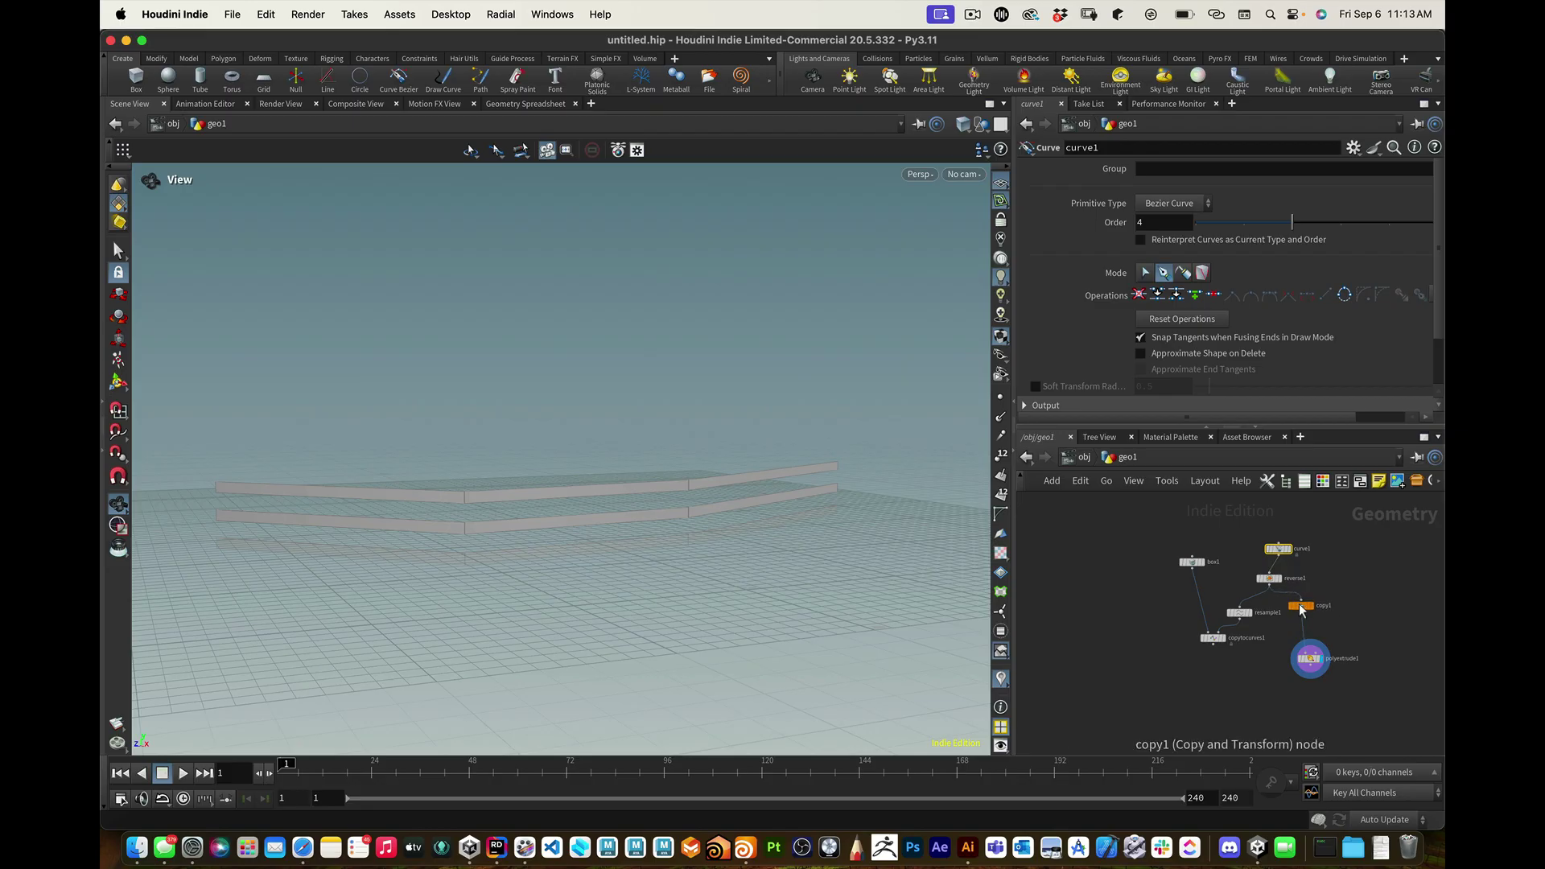
pyautogui.press('Tab')
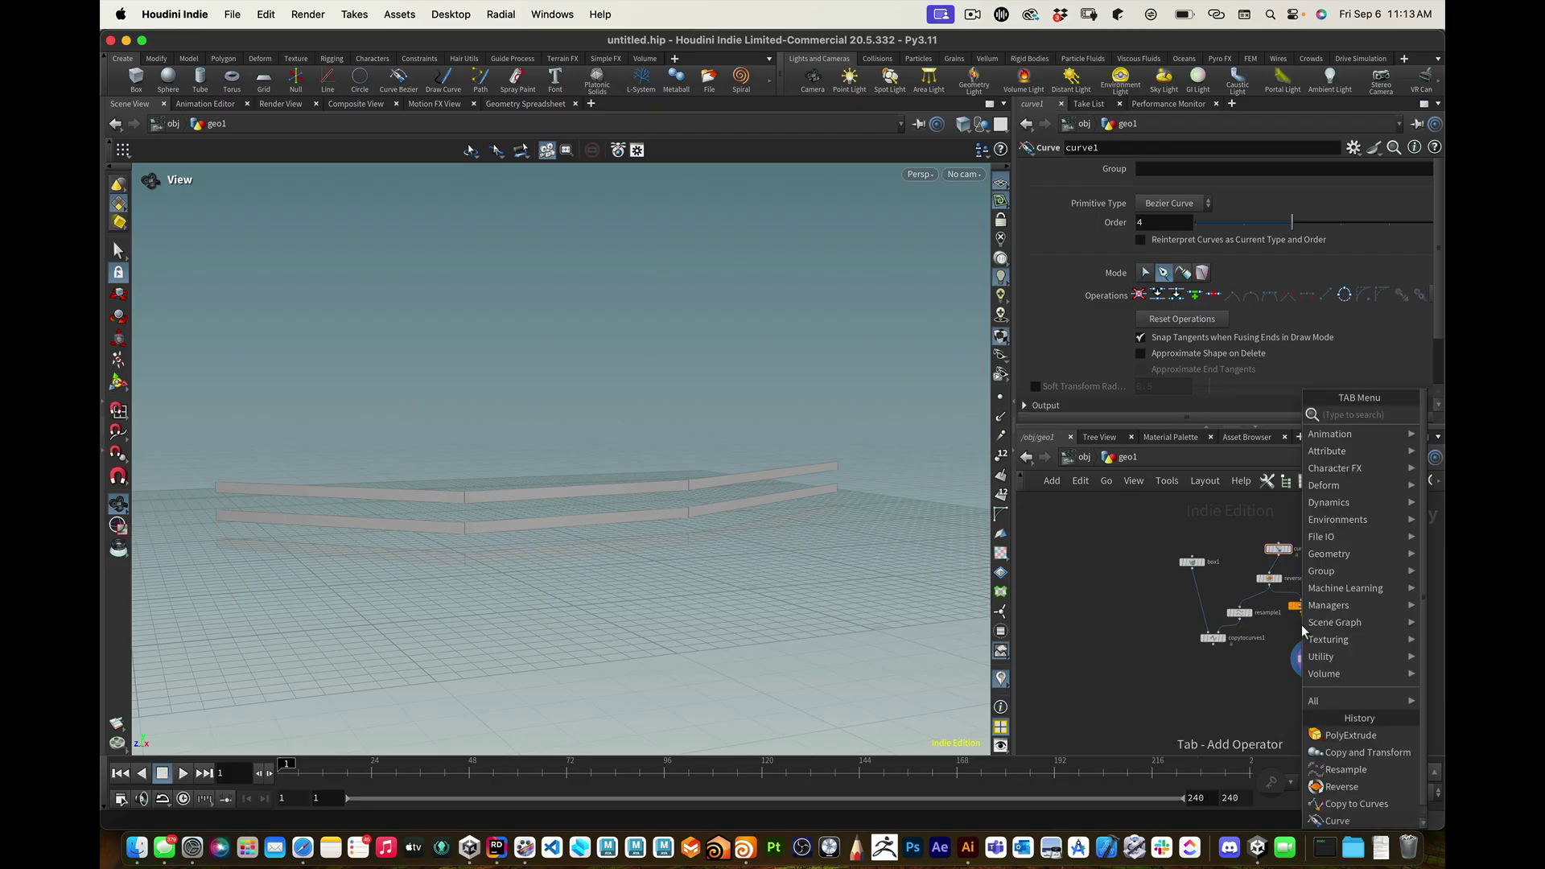
pyautogui.write('trans')
pyautogui.press('Return')
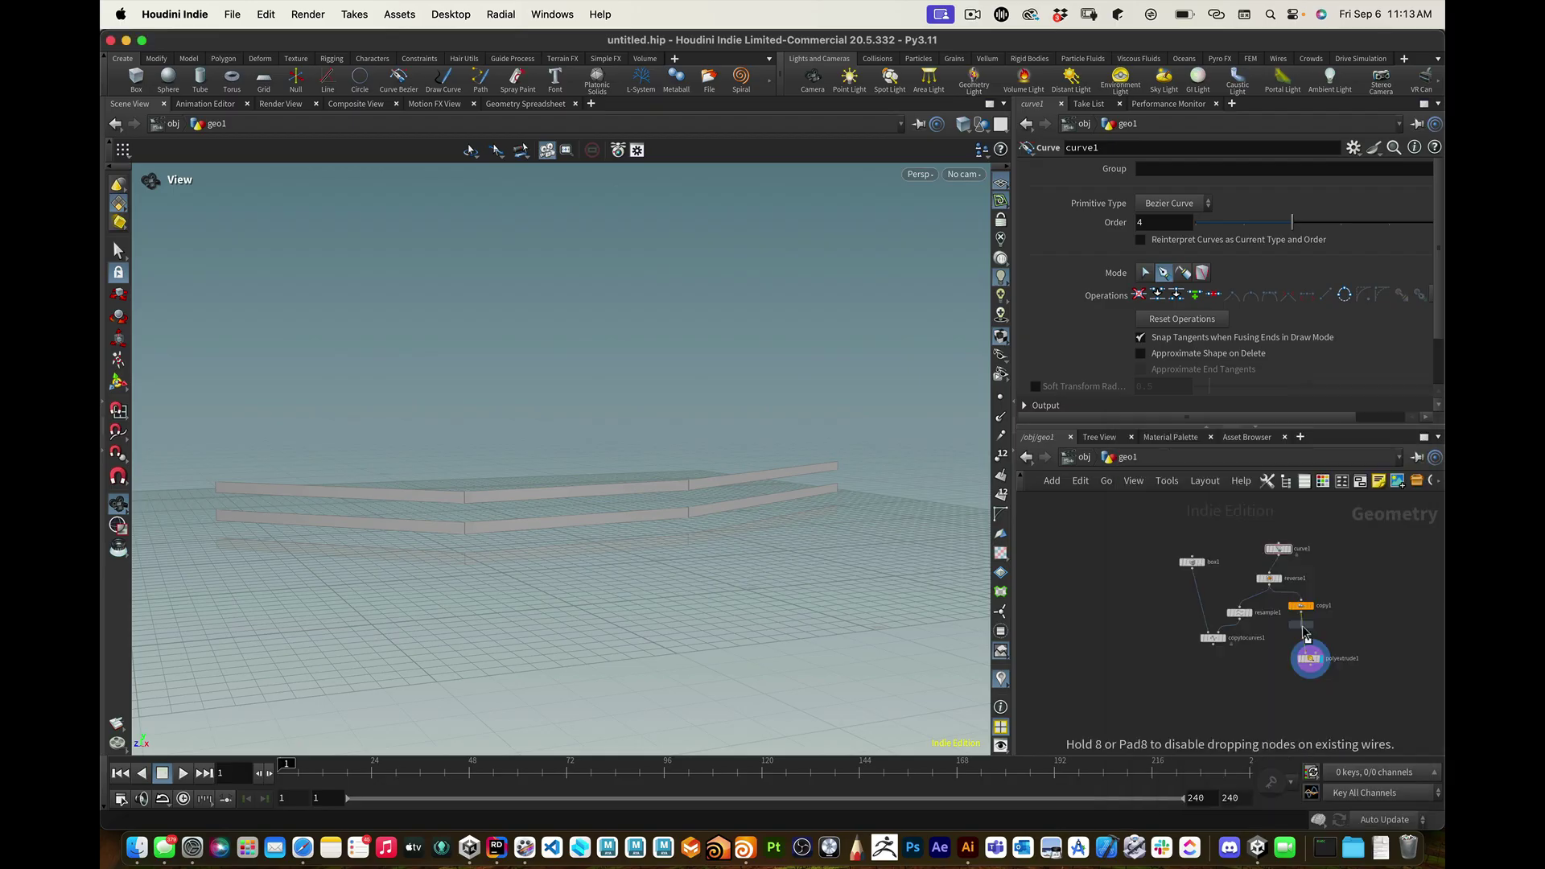
pyautogui.click(1298, 624)
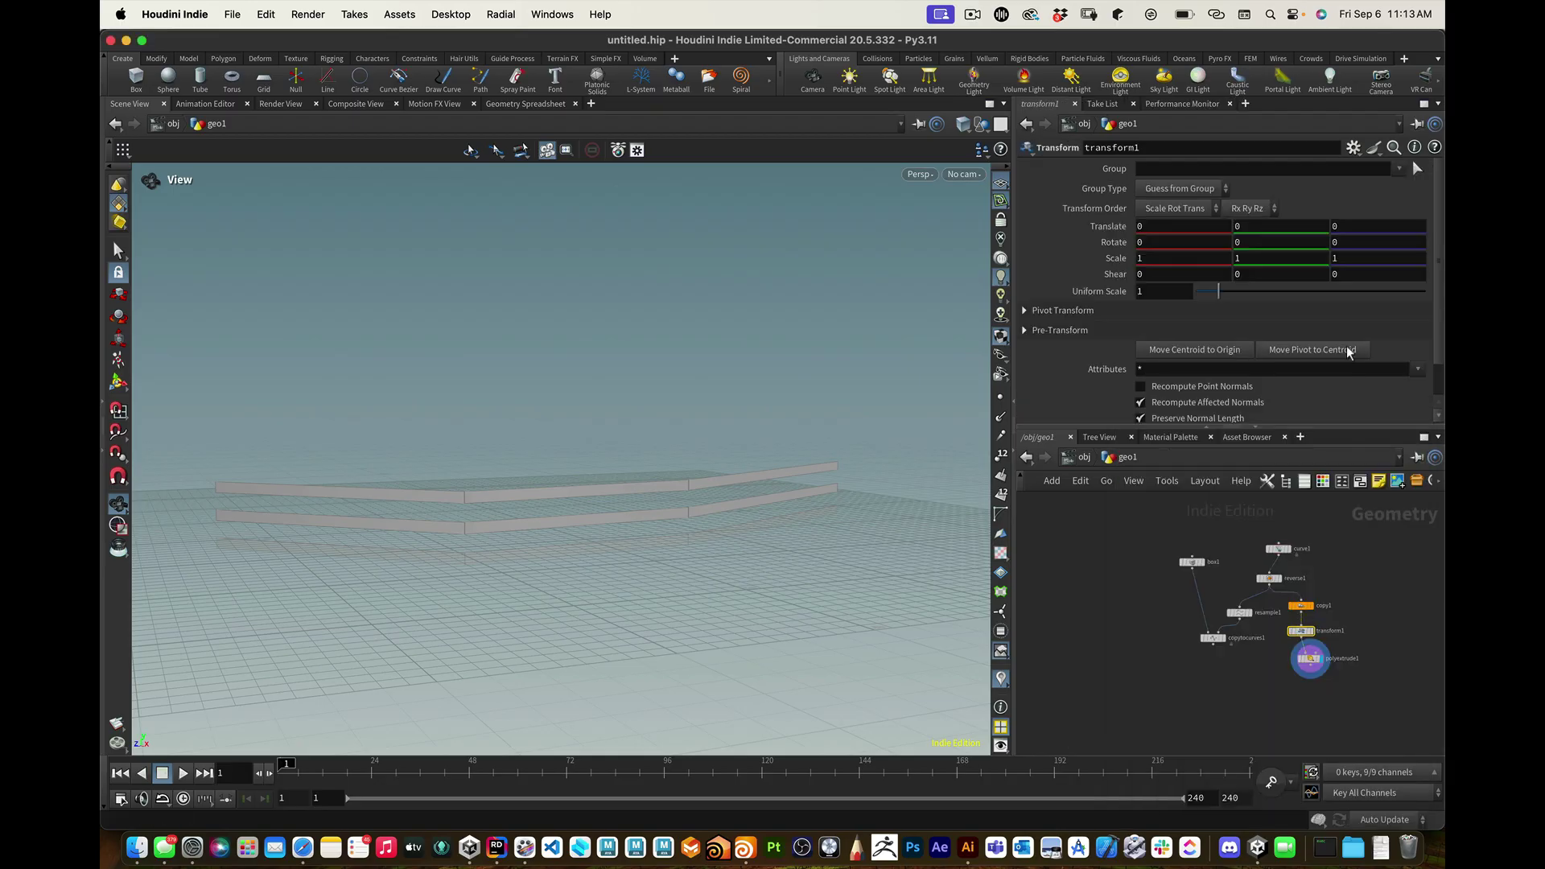
# Step: Try a Y rotation of 0.3 and a Y translation of 0.3 on the Transform node to raise the rails
pyautogui.click(1249, 241)
pyautogui.write('.3')
pyautogui.moveTo(1250, 242); pyautogui.dragTo(1220, 242)
pyautogui.press('BackSpace')
pyautogui.click(1244, 227)
pyautogui.write('.3')
pyautogui.press('Return')
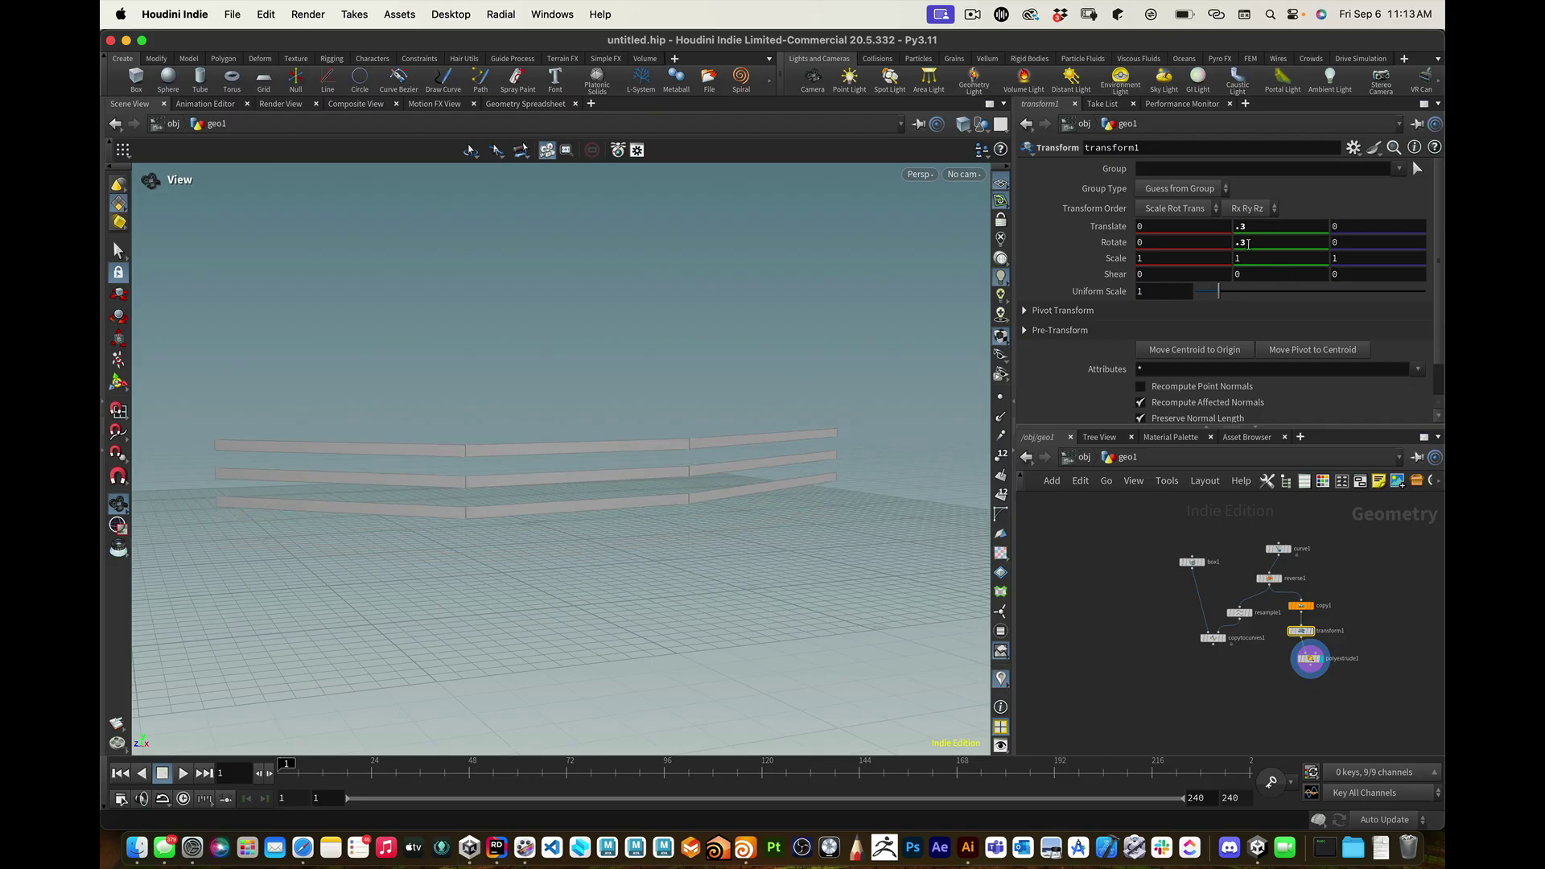
# Step: Reset the Transform node's Y rotation to 0 and set its Y translation to 0.2
pyautogui.moveTo(1248, 244); pyautogui.dragTo(1221, 240)
pyautogui.write('0')
pyautogui.press('Return')
pyautogui.click(1279, 226)
pyautogui.write('.2')
pyautogui.press('Return')
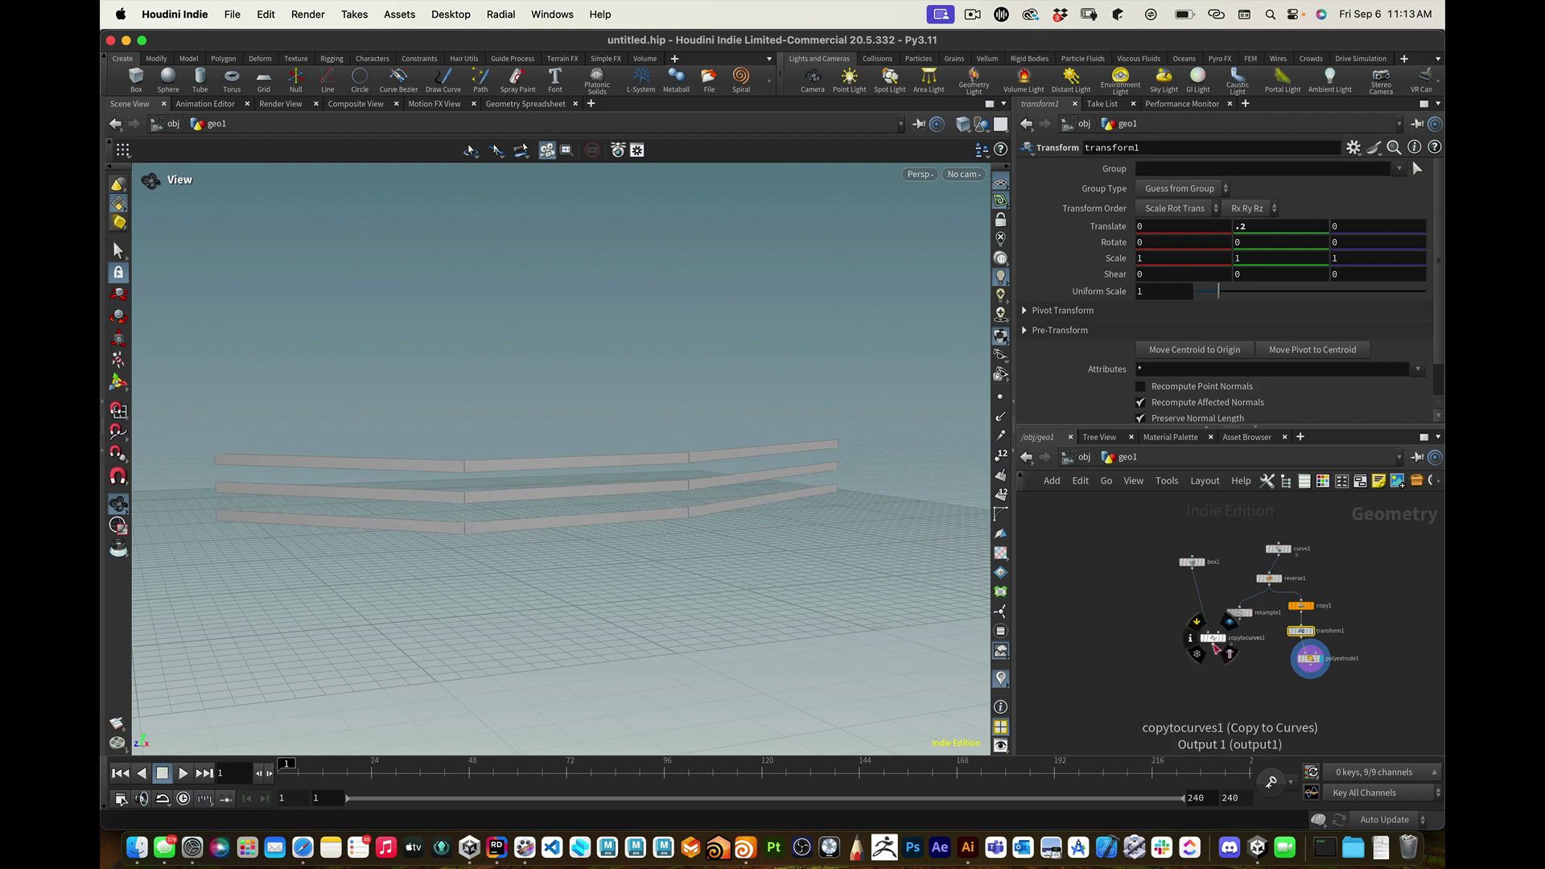
# Step: Add a Merge node, connect the Copy to Curves and PolyExtrude outputs to it, and display the combined fence
pyautogui.press('Tab')
pyautogui.write('merg')
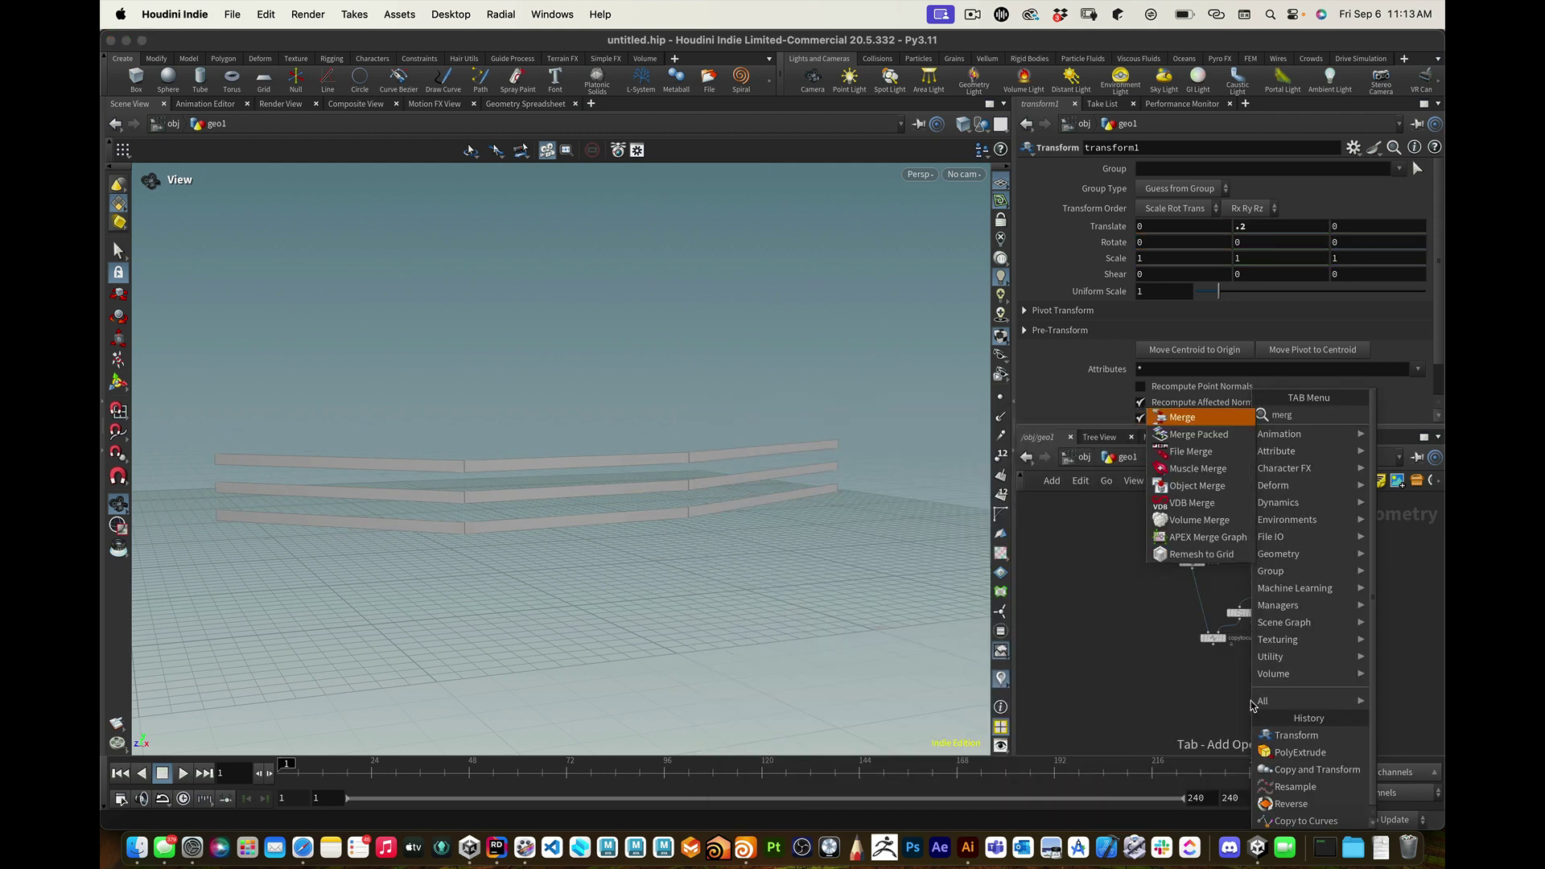
pyautogui.press('Return')
pyautogui.click(1252, 712)
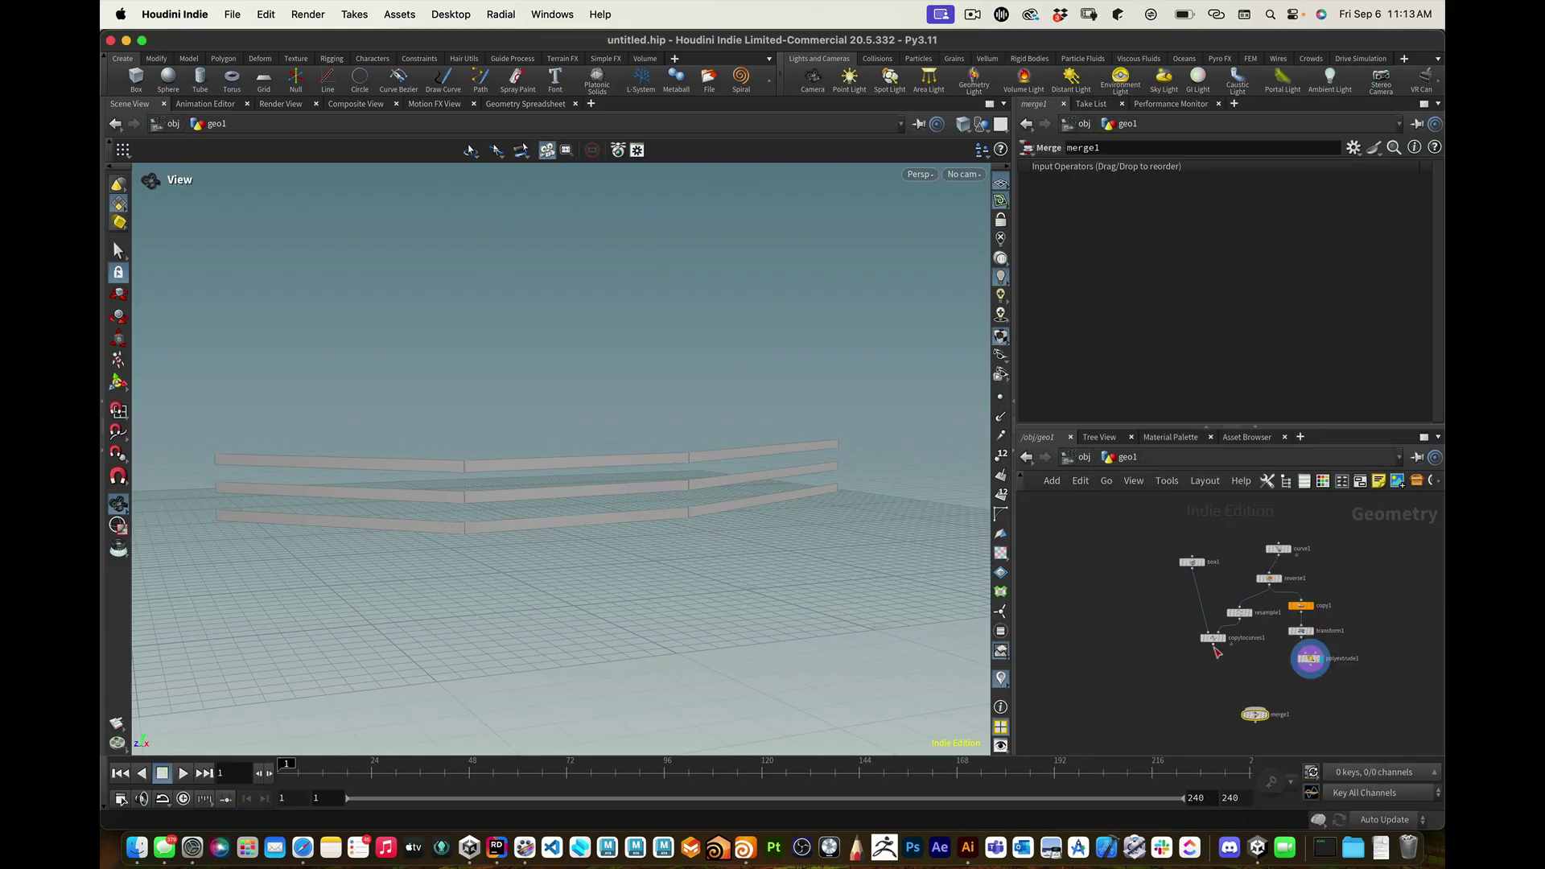
pyautogui.click(1254, 708)
pyautogui.click(1310, 680)
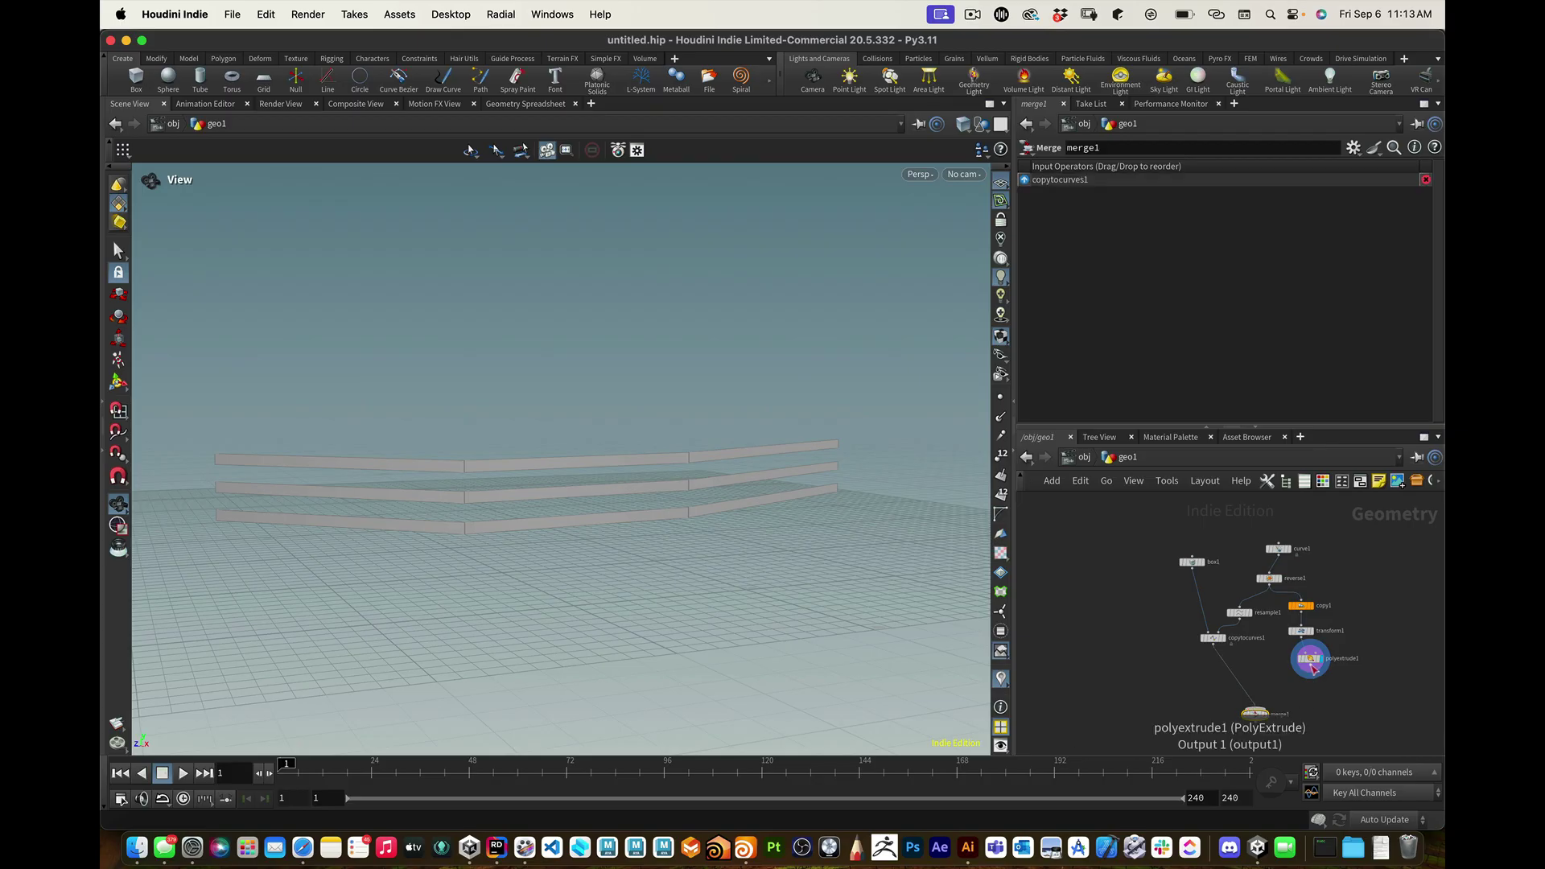
pyautogui.click(1260, 715)
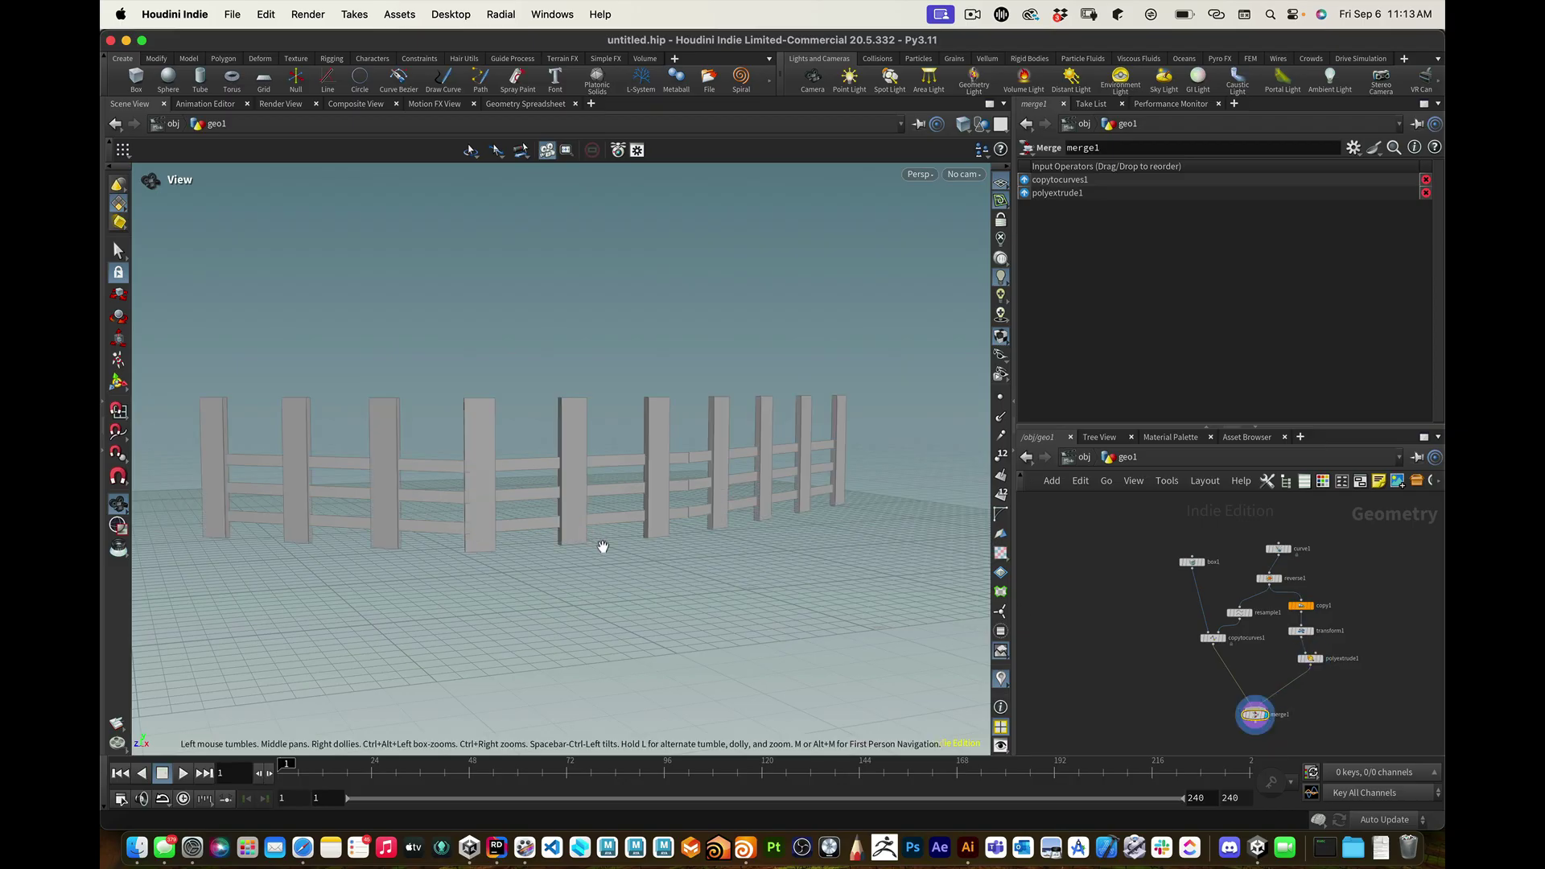
# Step: Set the Copy and Transform node's Y translation to 0.3 to widen the spacing between the three rails
pyautogui.moveTo(600, 545)
pyautogui.mouseDown()
pyautogui.moveTo(556, 524)
pyautogui.moveTo(635, 544)
pyautogui.moveTo(621, 552)
pyautogui.mouseUp()
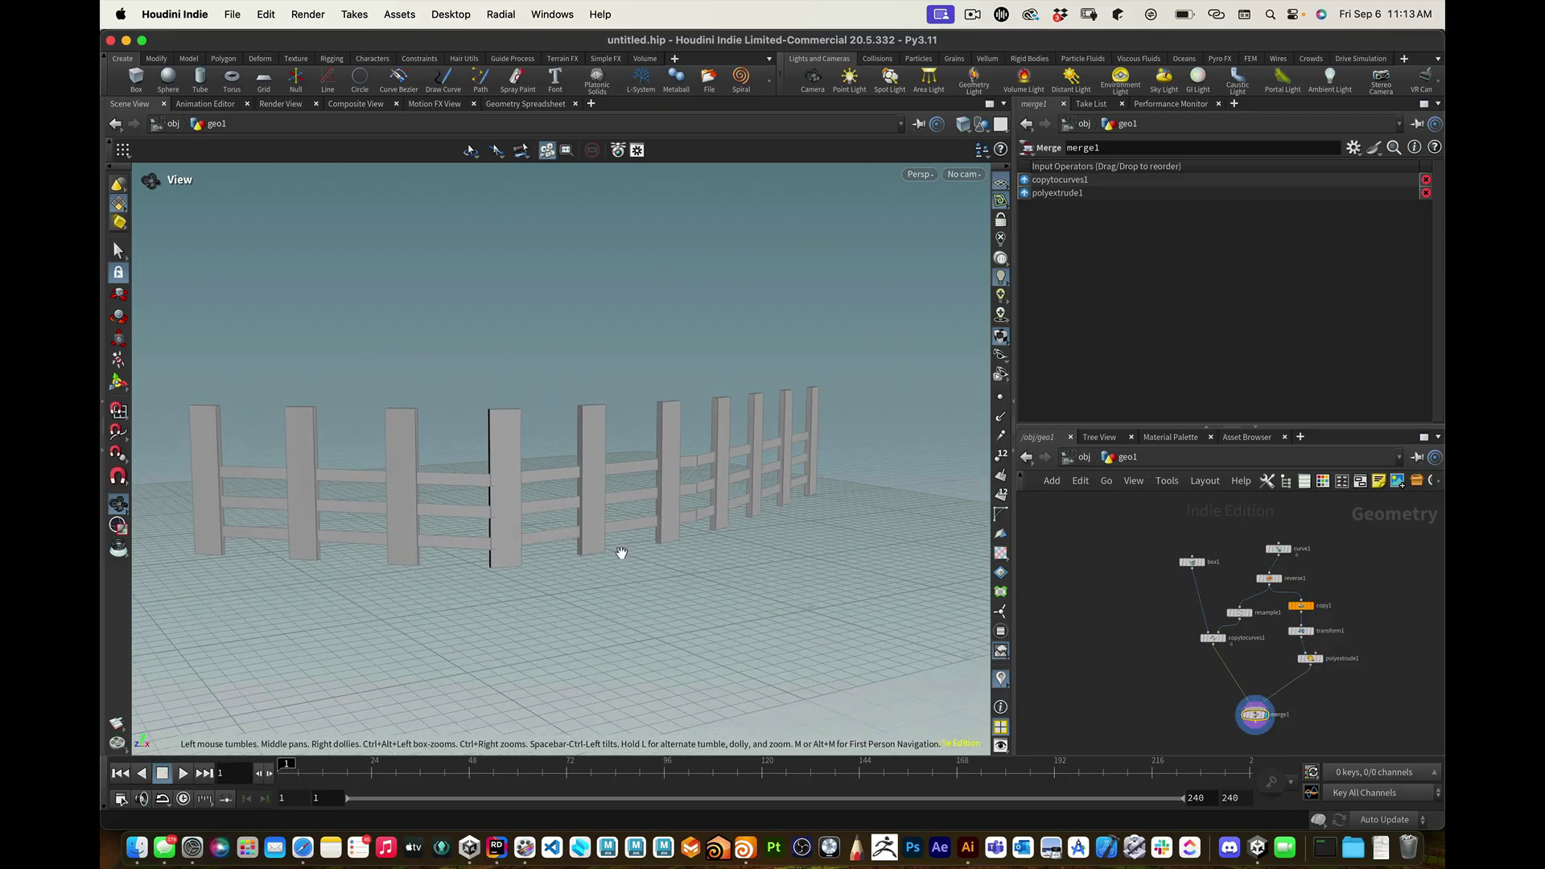
pyautogui.click(1301, 606)
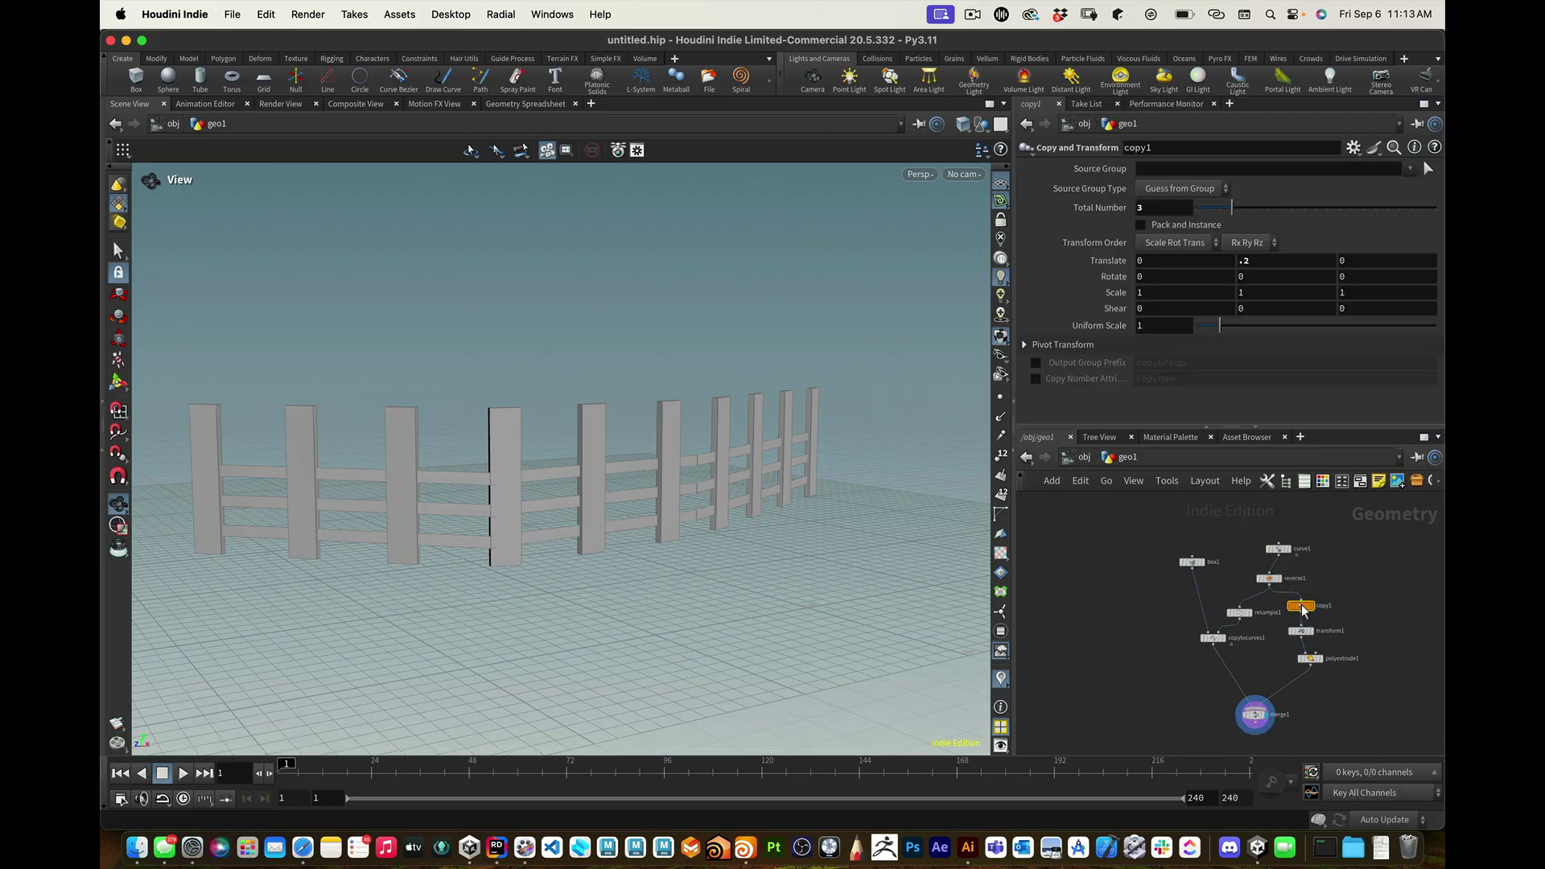
pyautogui.click(1253, 262)
pyautogui.write('.3')
pyautogui.press('Return')
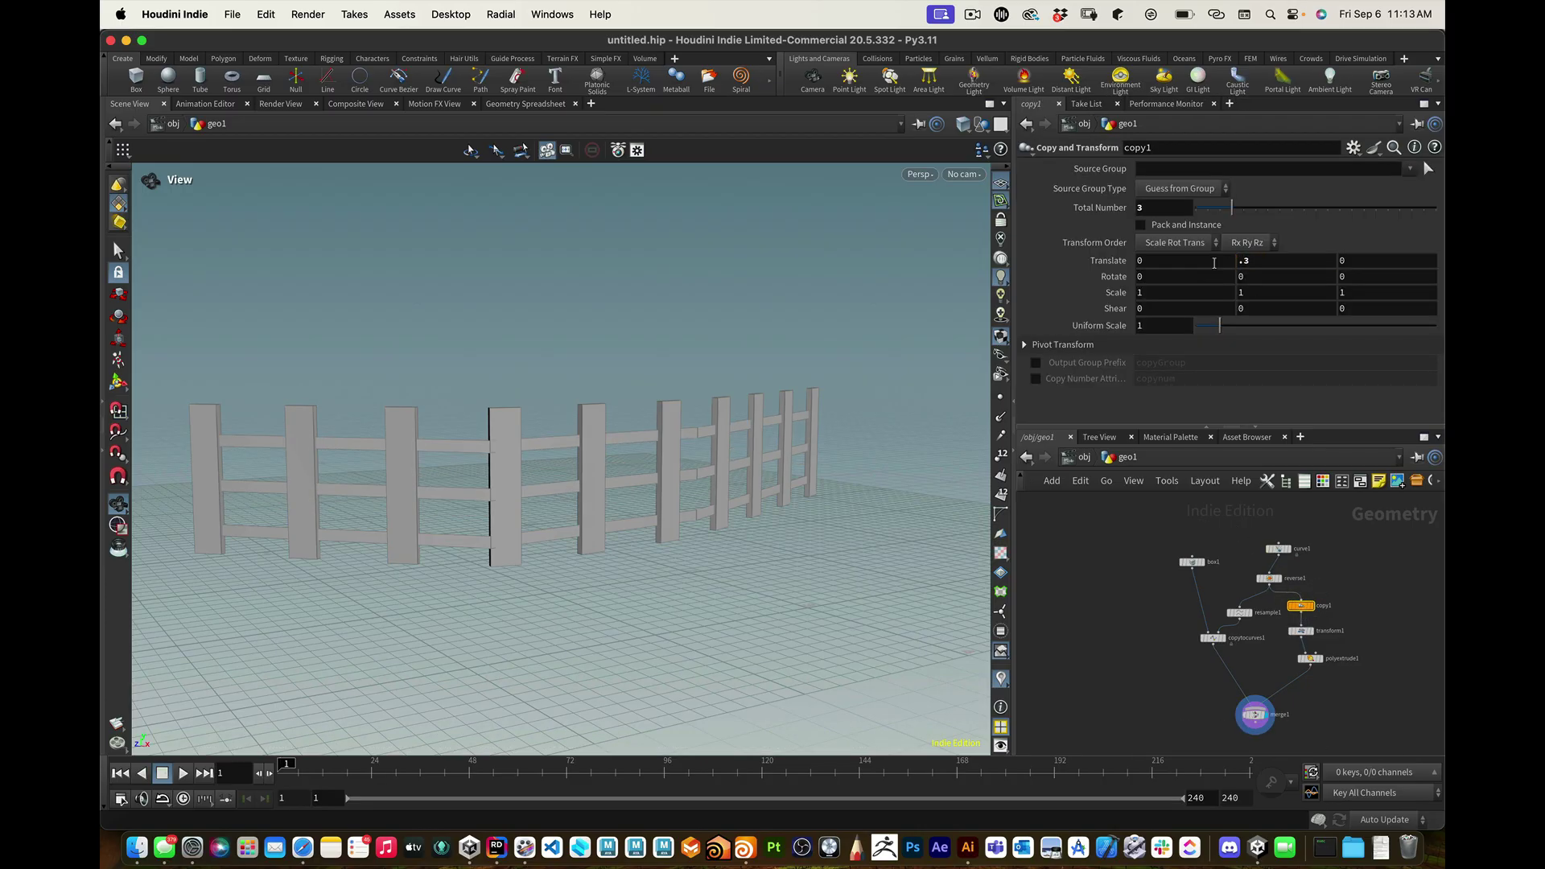
pyautogui.moveTo(676, 424)
pyautogui.mouseDown()
pyautogui.moveTo(583, 413)
pyautogui.moveTo(610, 434)
pyautogui.moveTo(689, 438)
pyautogui.moveTo(669, 424)
pyautogui.mouseUp()
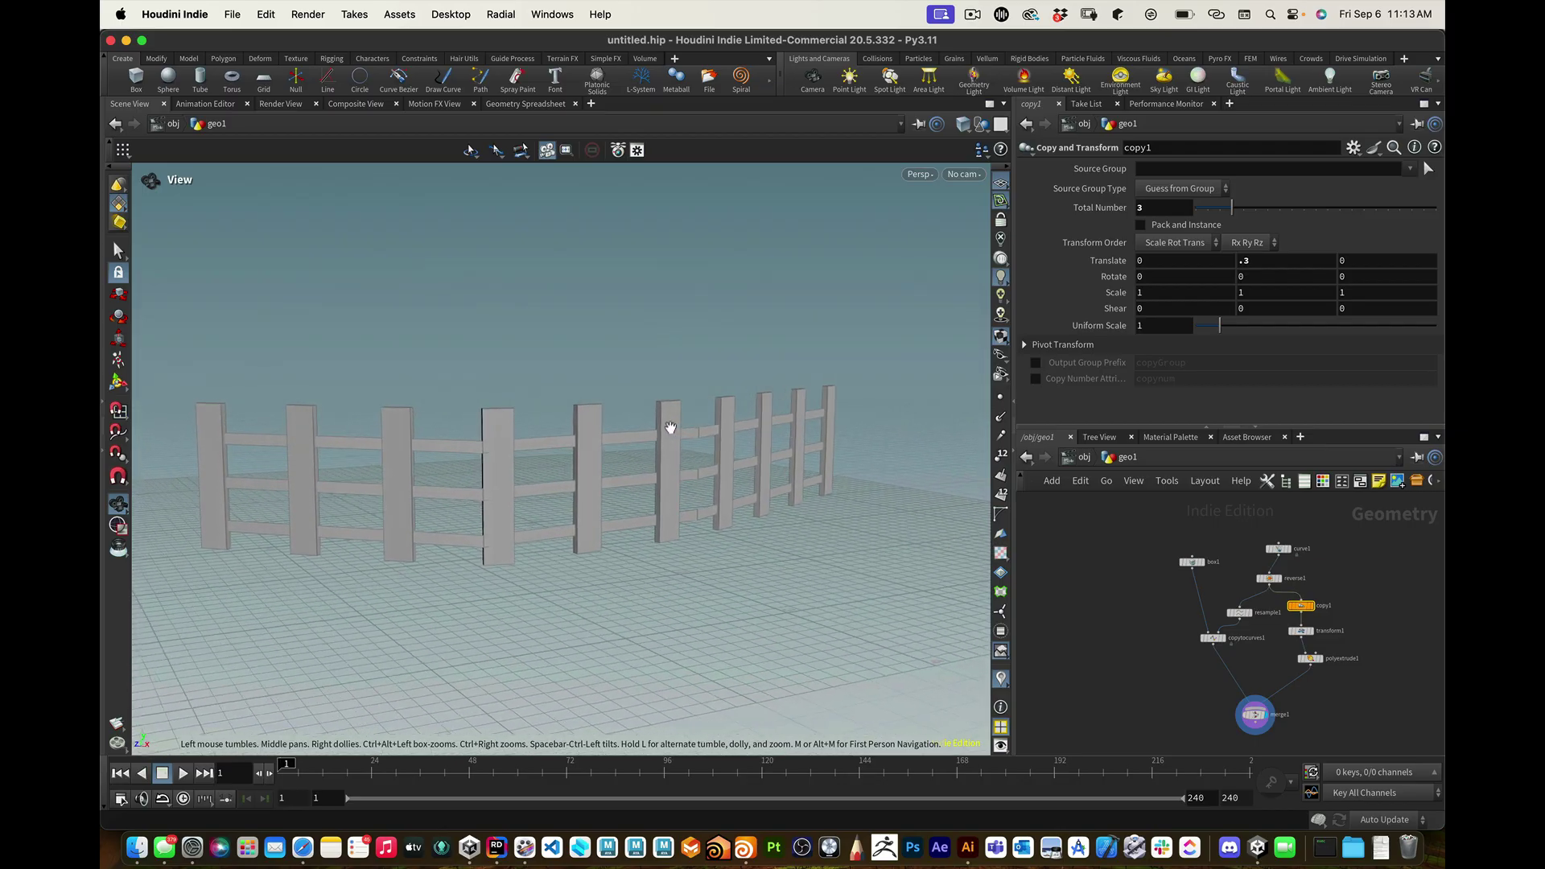
# Step: Add a Mountain node after the Merge node and display its output
pyautogui.moveTo(1256, 720); pyautogui.dragTo(1289, 724)
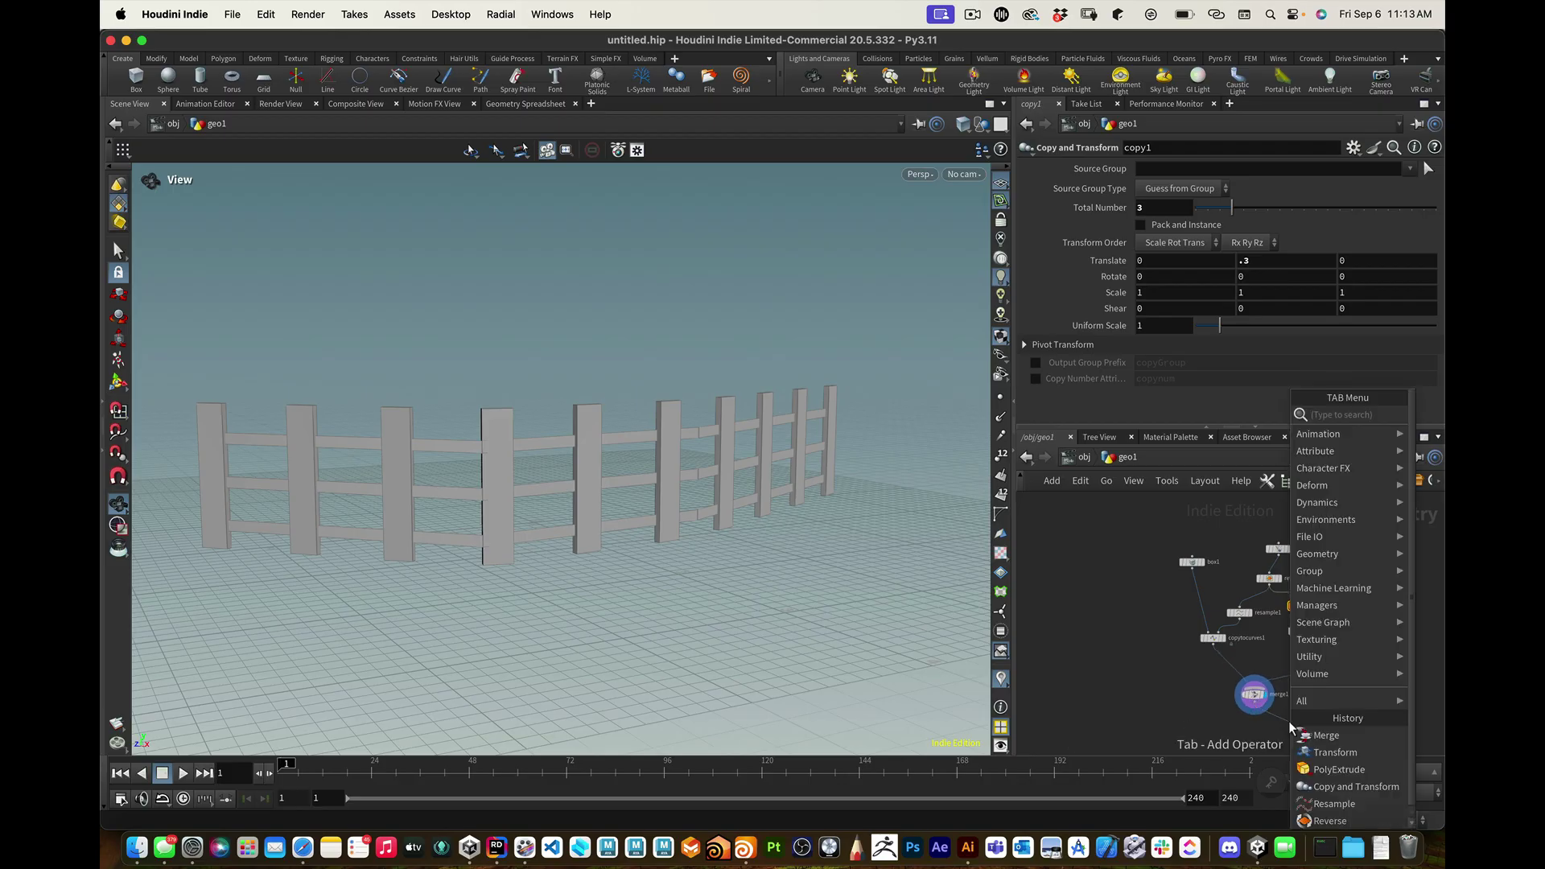
pyautogui.write('mout')
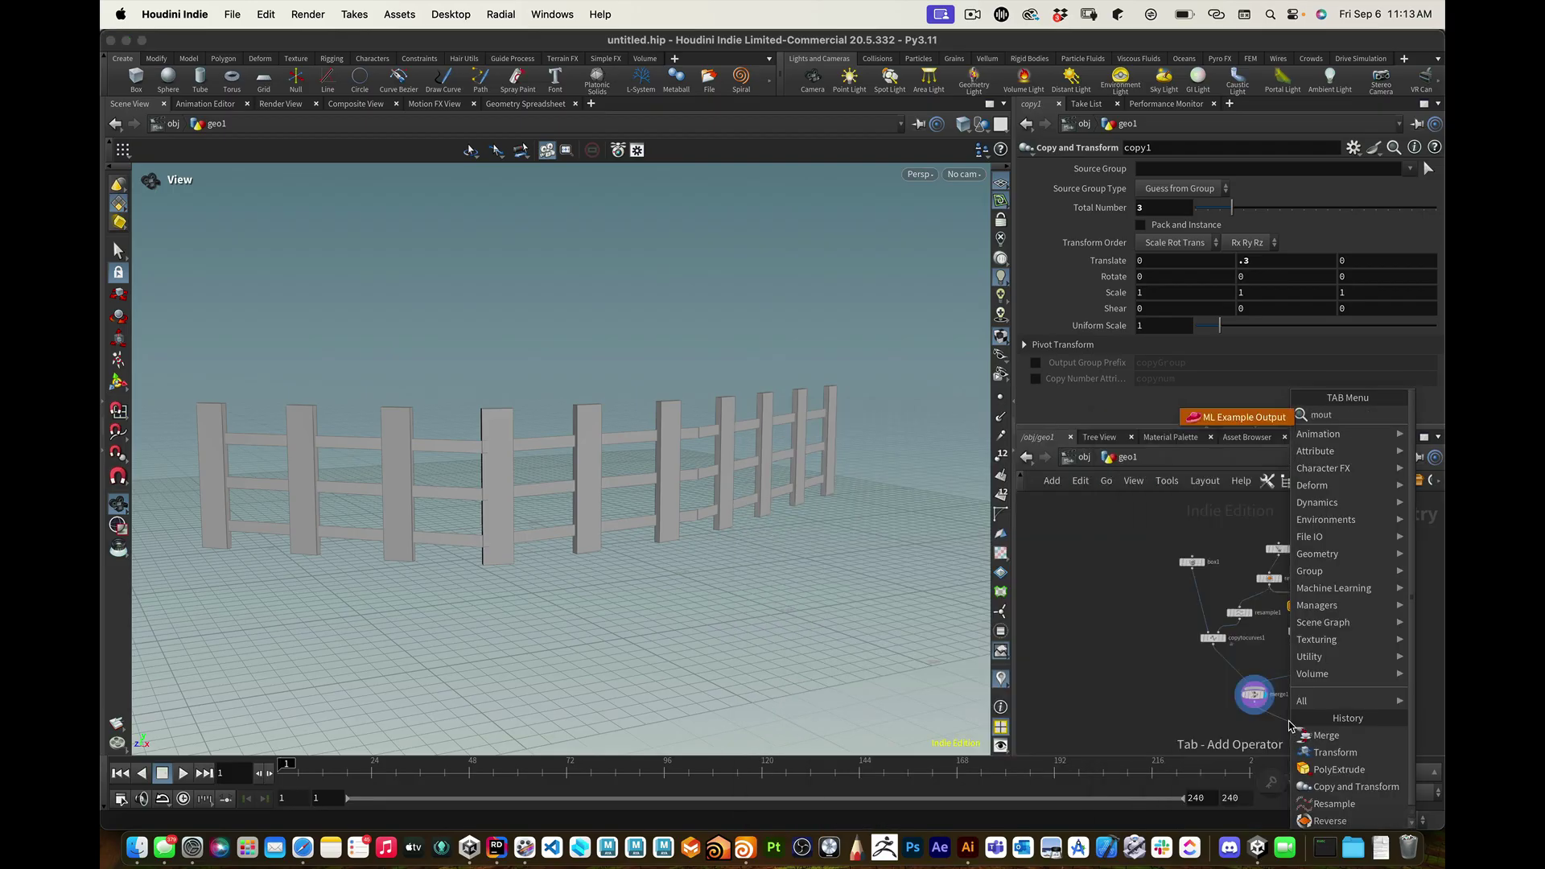
pyautogui.press('BackSpace')
pyautogui.press('Return')
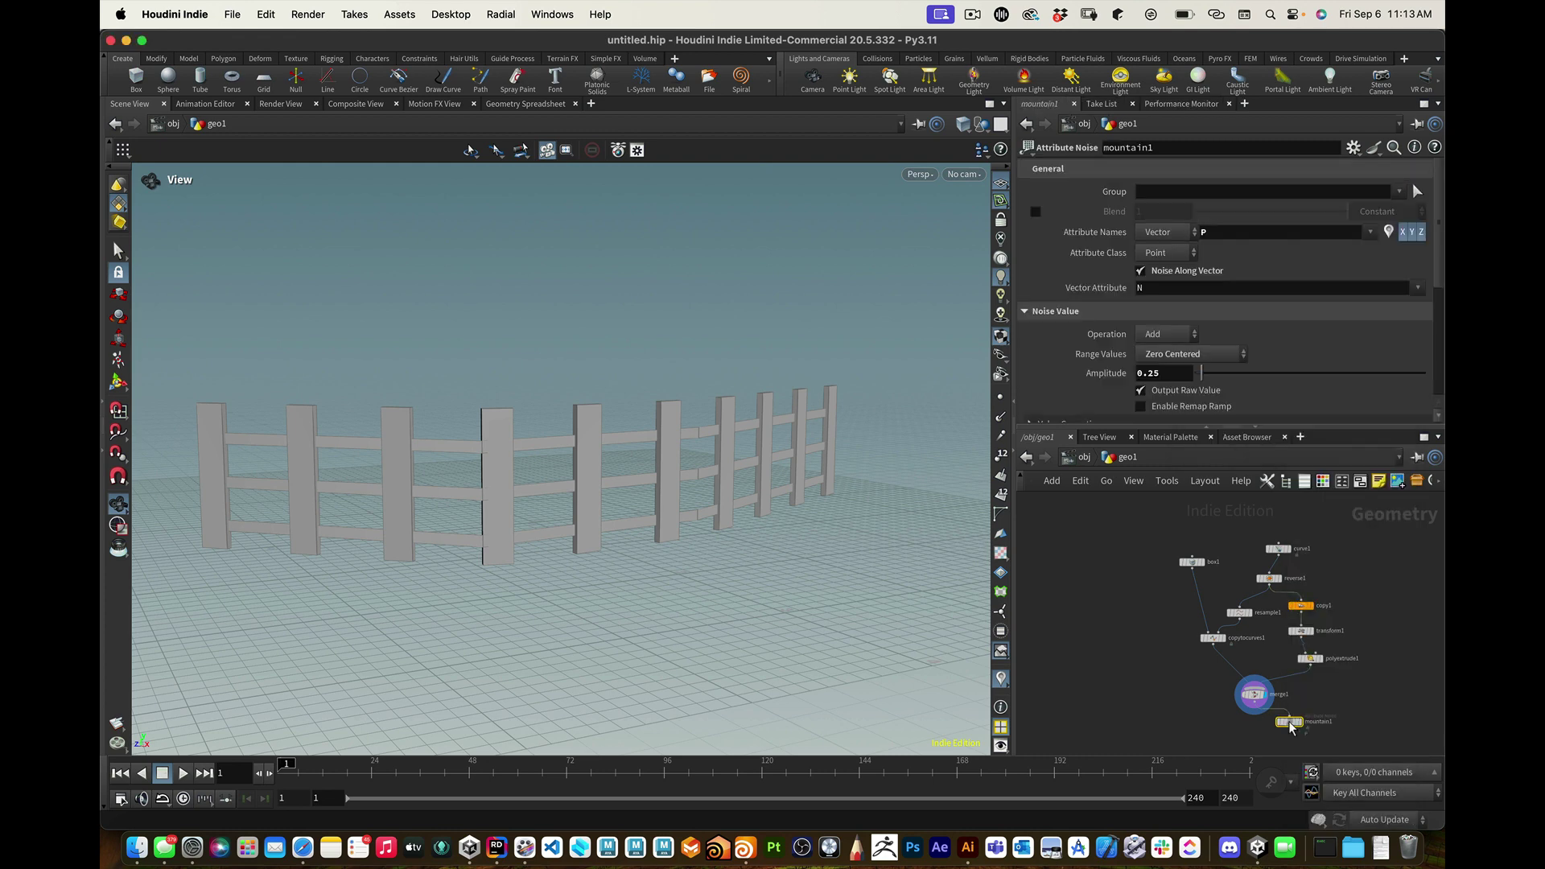
pyautogui.click(1305, 735)
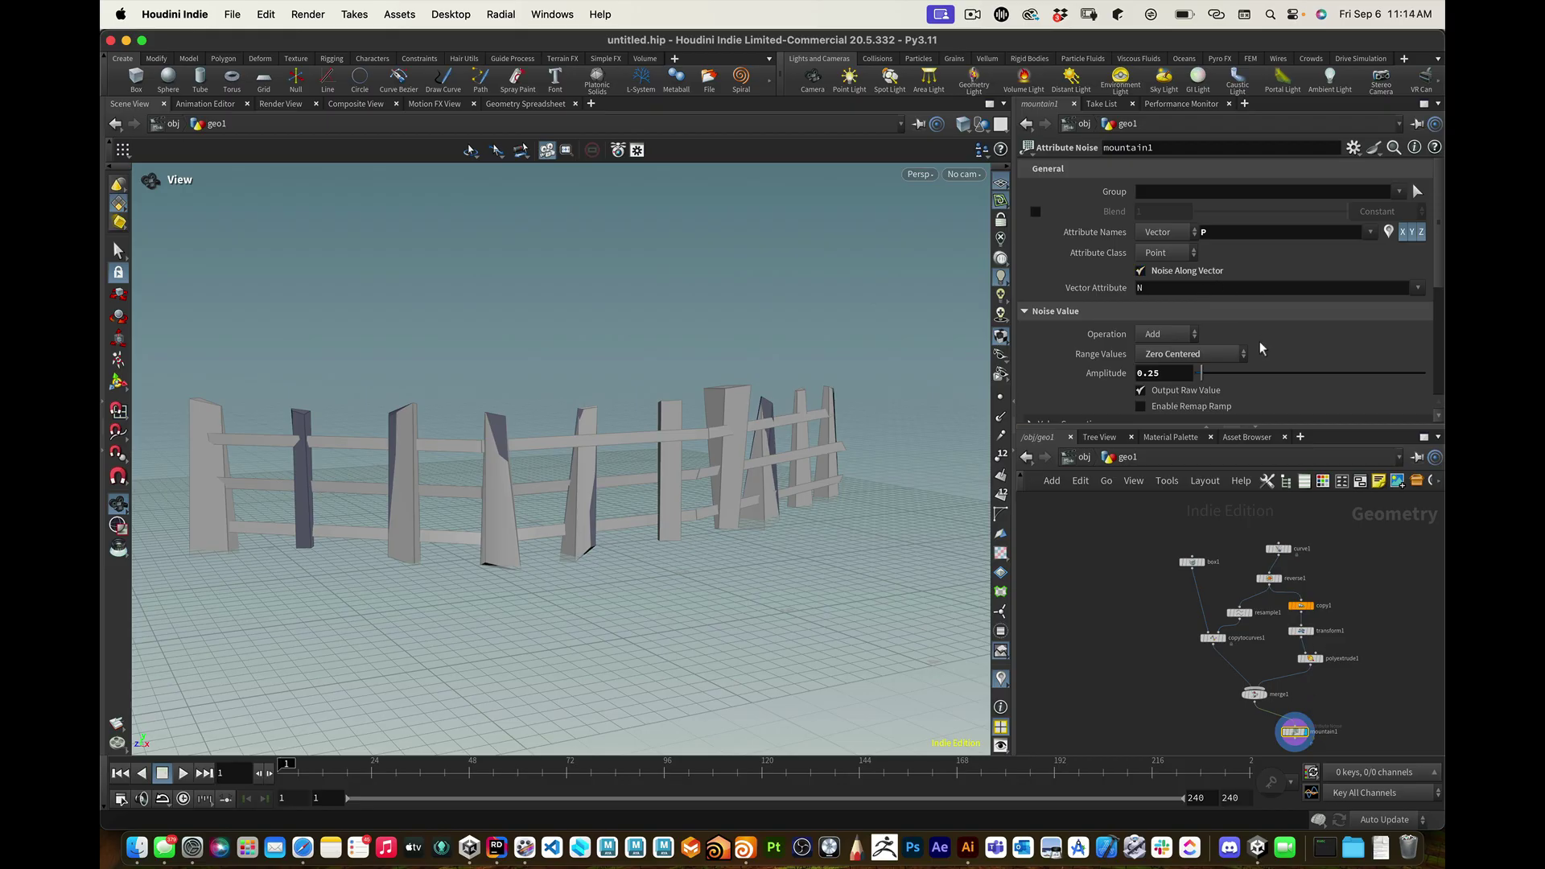
# Step: Try noise amplitudes of 0.01, 0.1 and 0.05 on the Mountain node
pyautogui.moveTo(1115, 375)
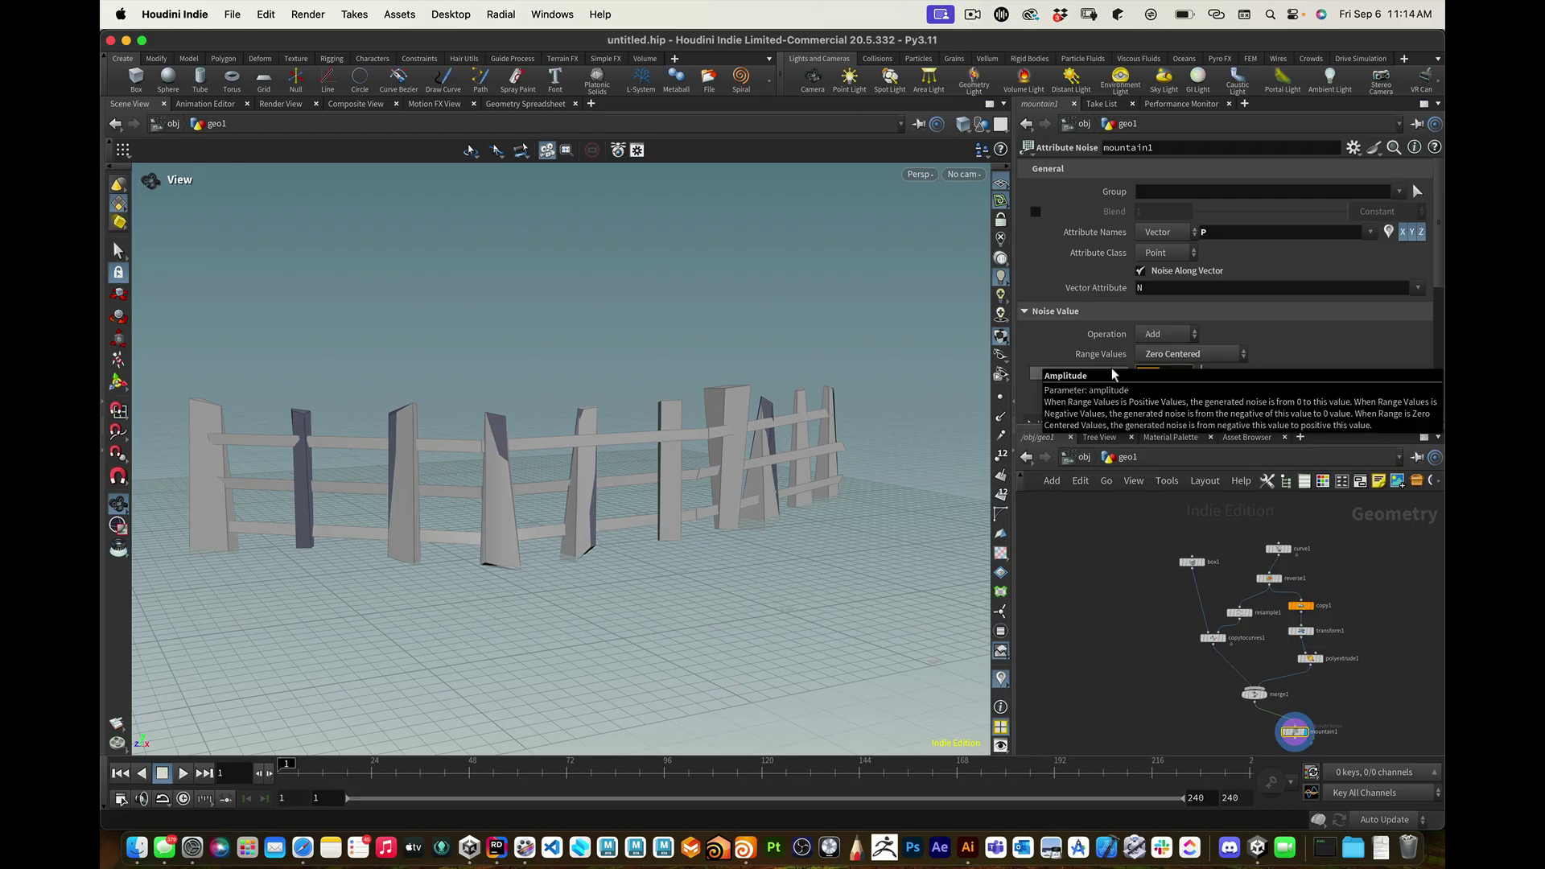
pyautogui.press('Return')
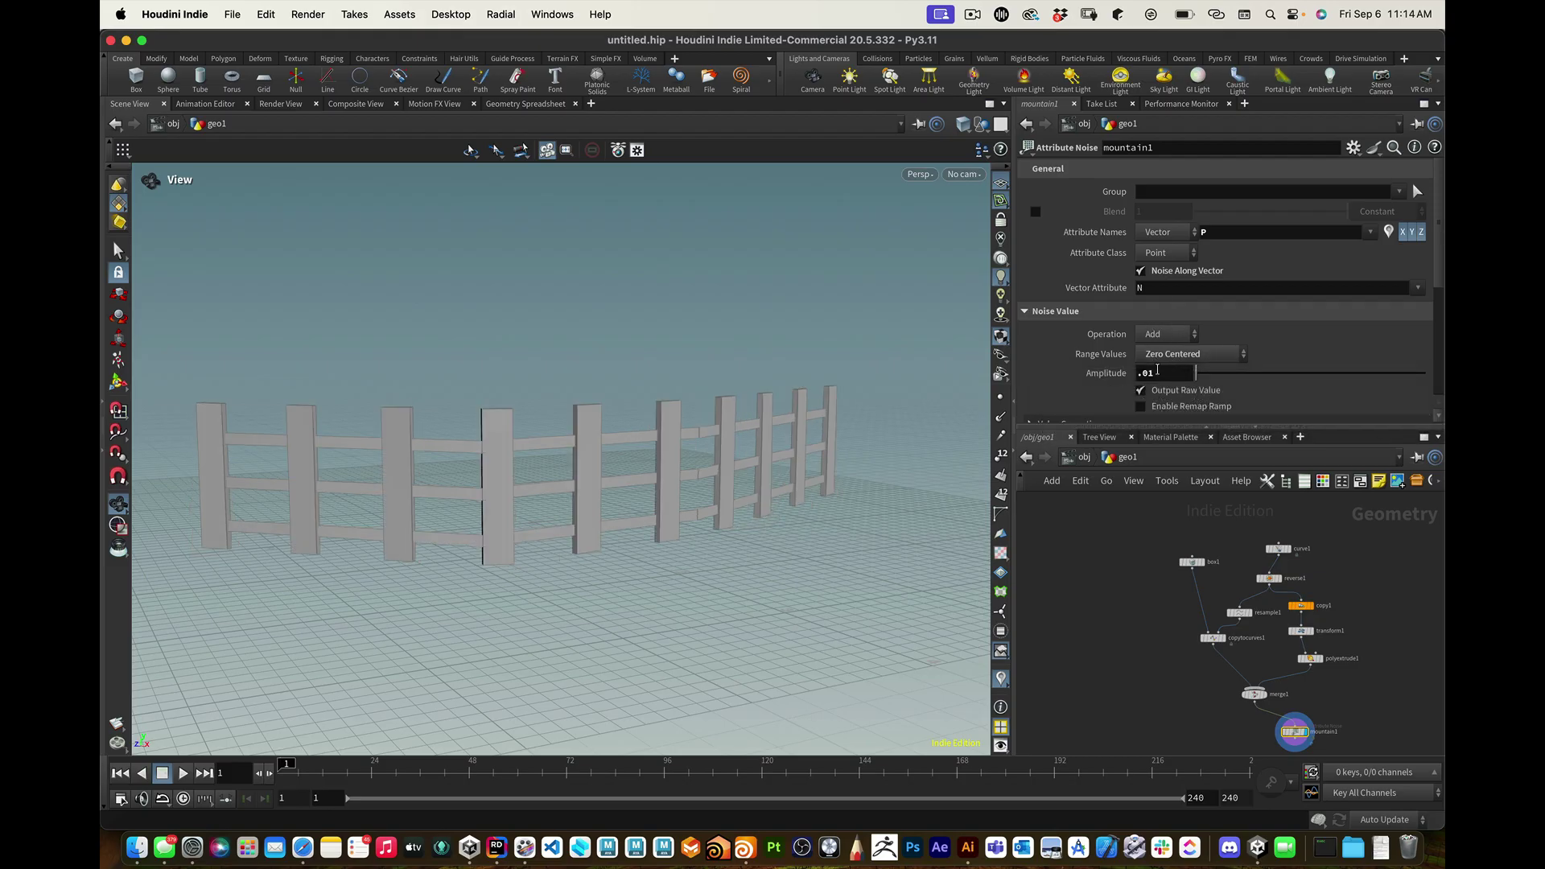
pyautogui.click(1143, 374)
pyautogui.press('BackSpace')
pyautogui.press('Return')
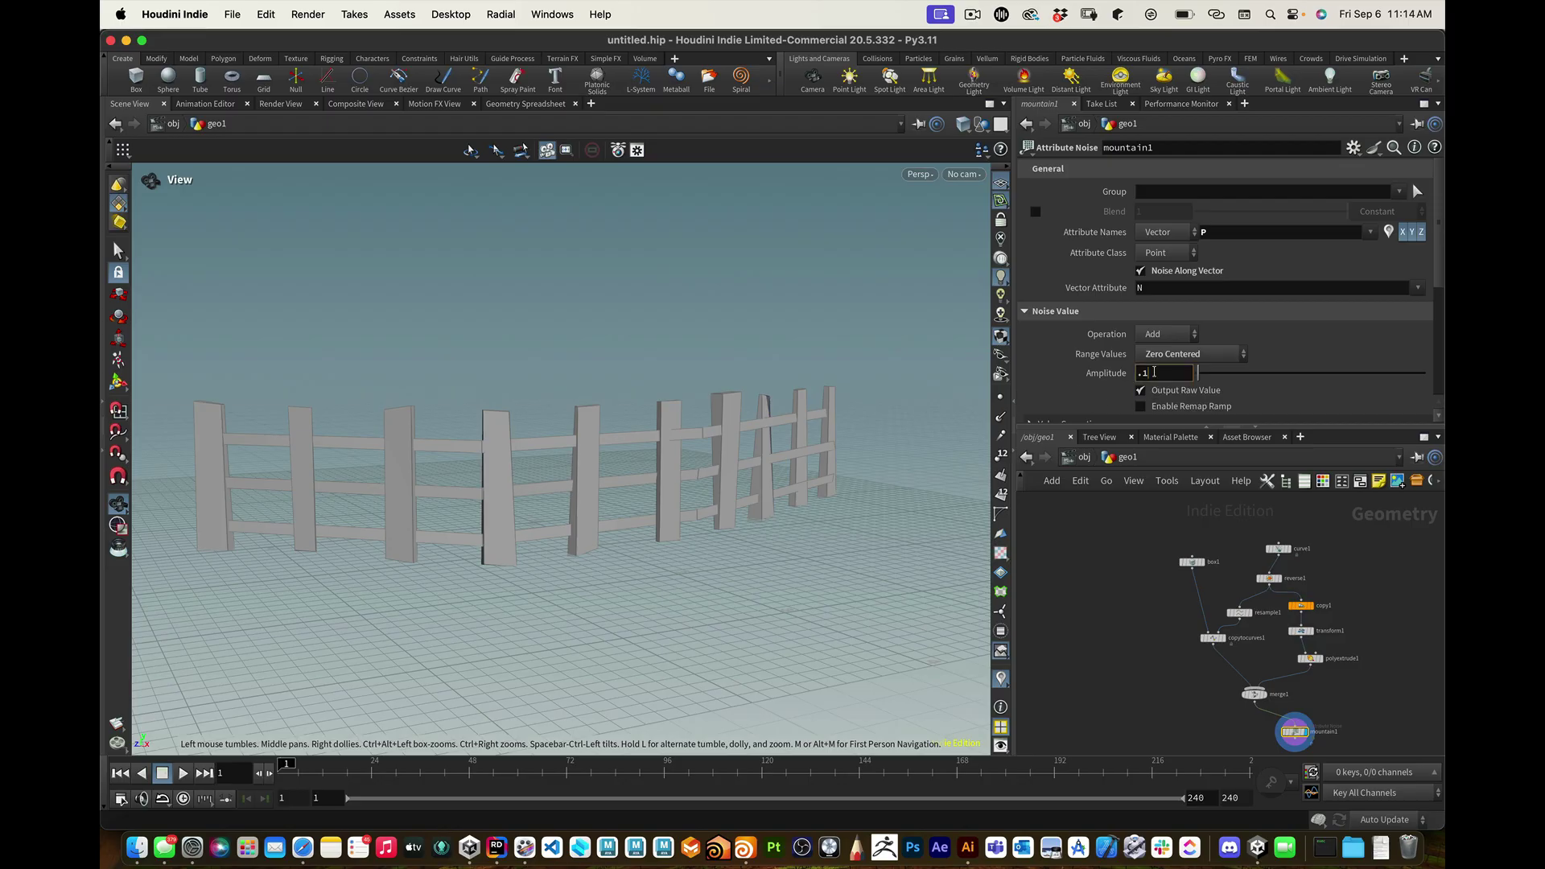
pyautogui.press('Return')
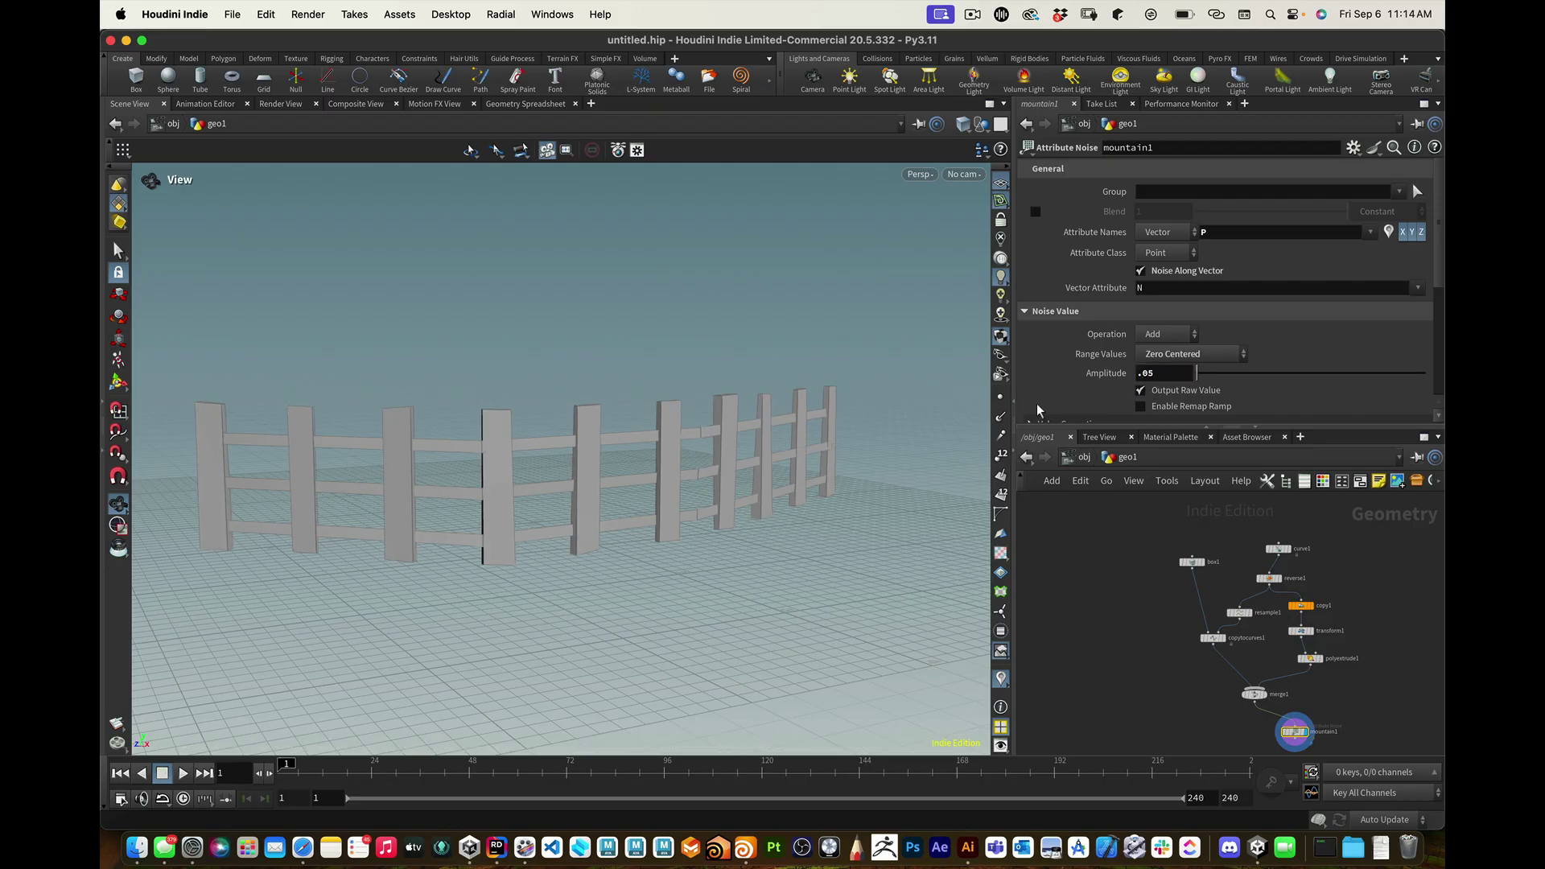
# Step: Set the Mountain node's noise amplitude to 0.03 for a subtle distortion of the fence
pyautogui.moveTo(831, 513)
pyautogui.mouseDown()
pyautogui.moveTo(732, 486)
pyautogui.moveTo(772, 503)
pyautogui.mouseUp()
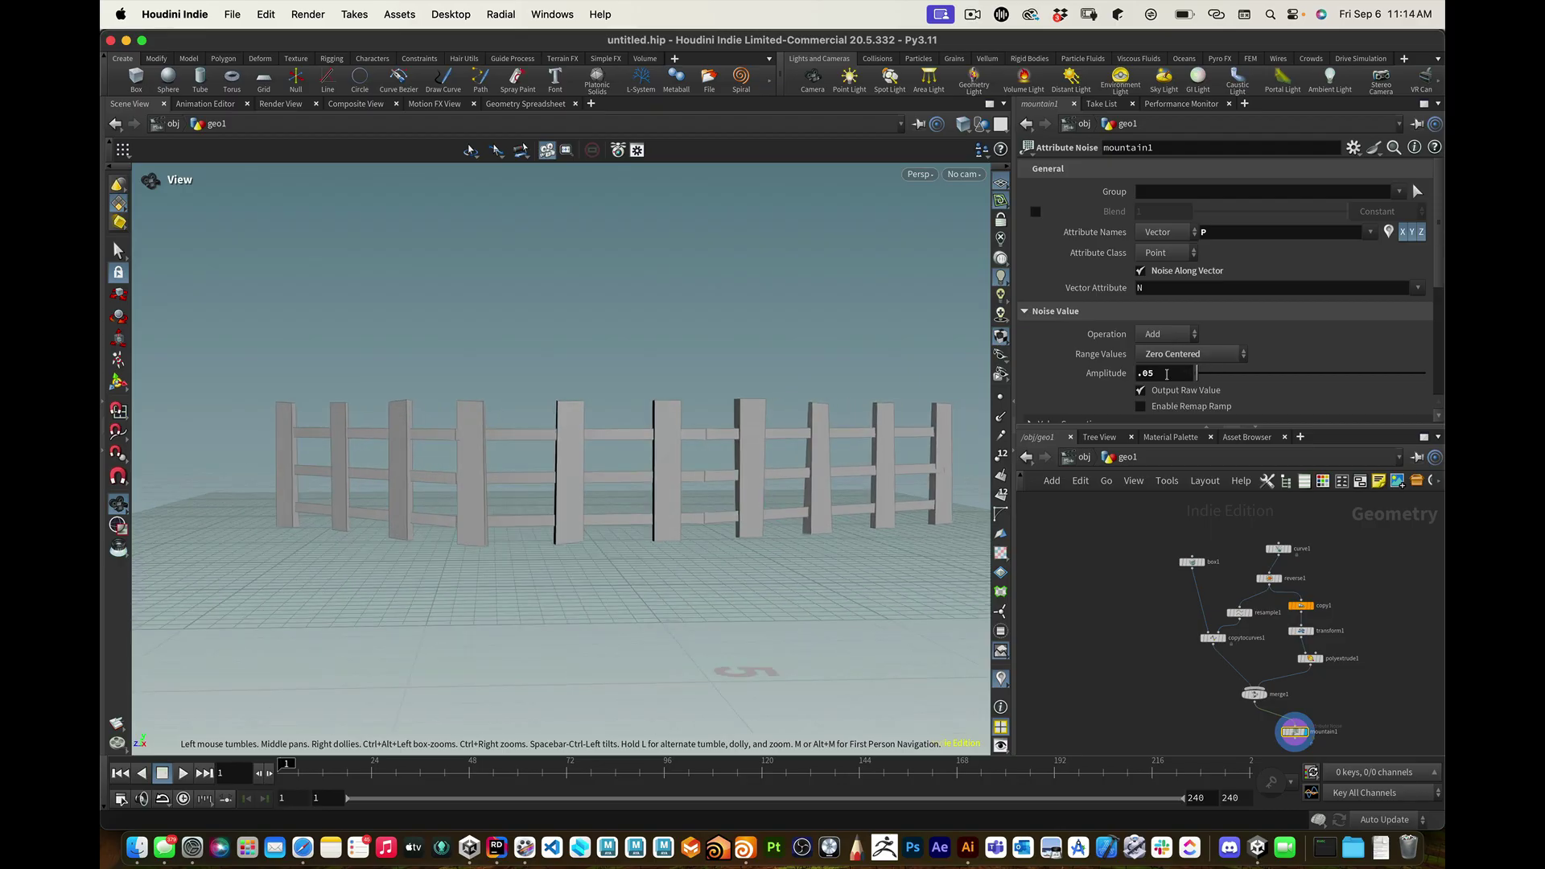
pyautogui.click(1166, 374)
pyautogui.write('.03')
pyautogui.press('Return')
pyautogui.moveTo(786, 552); pyautogui.dragTo(837, 565)
# Step: Make room below the Box node, insert a UV Texture node between it and Copy to Curves, and display the textured board
pyautogui.moveTo(1197, 576); pyautogui.dragTo(1186, 565)
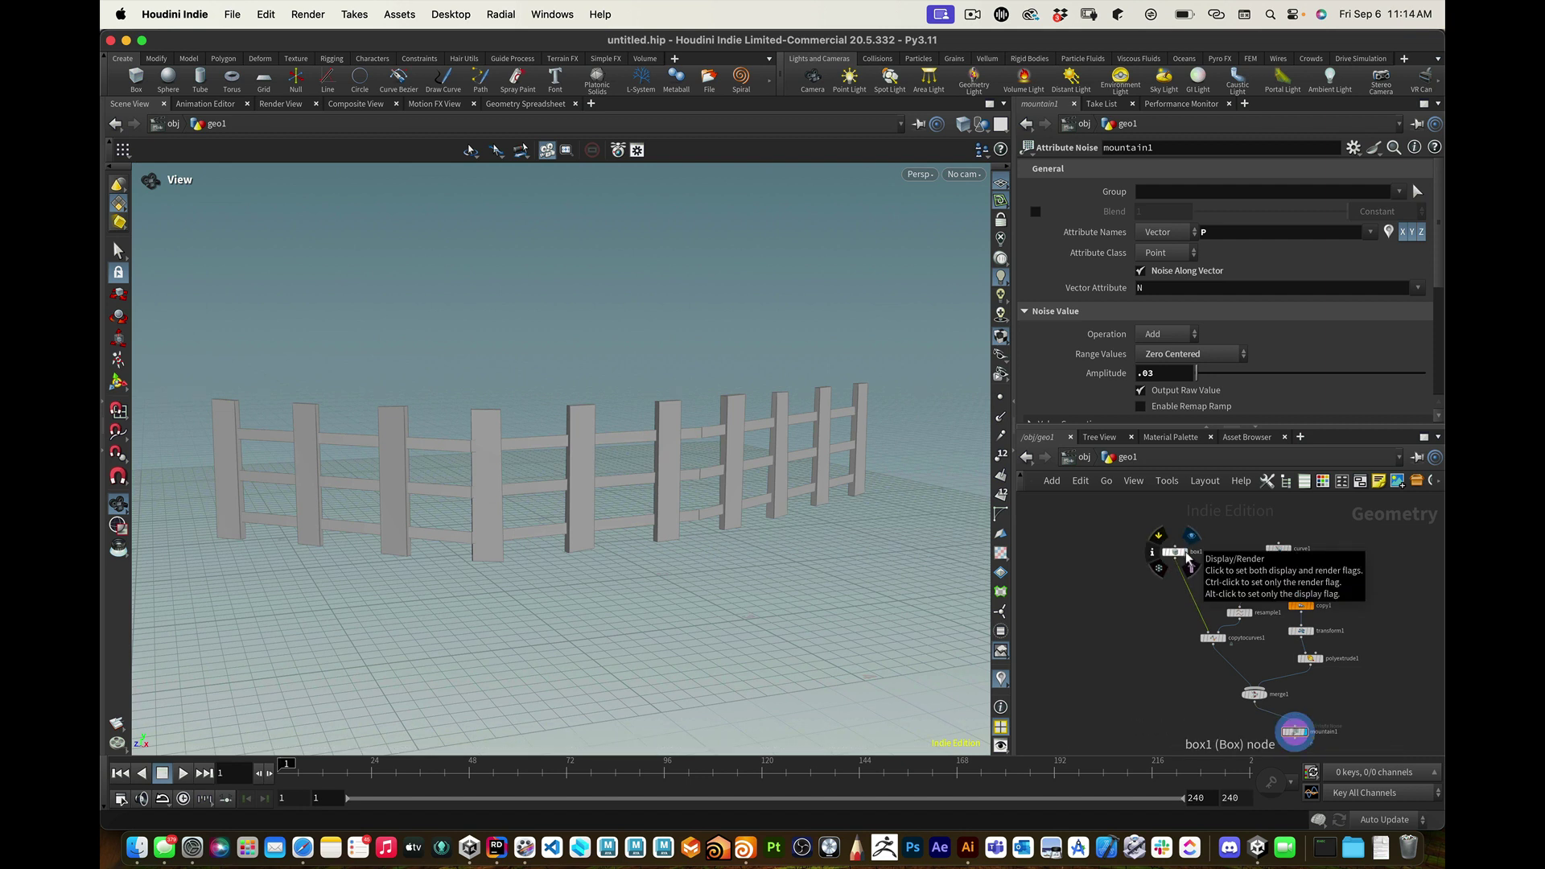
pyautogui.click(1183, 551)
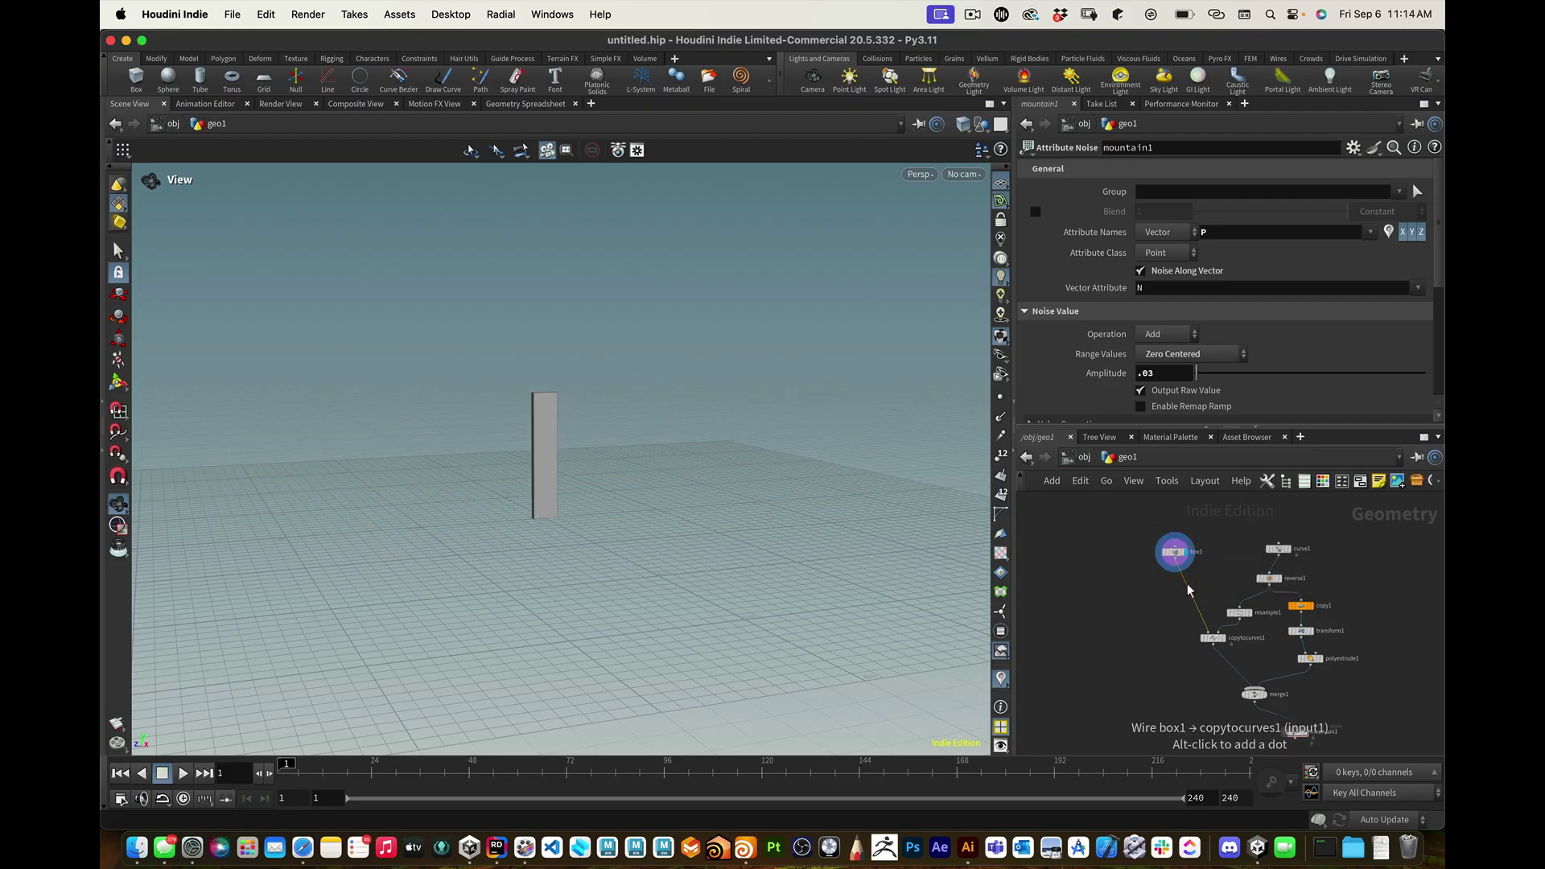
pyautogui.press('Tab')
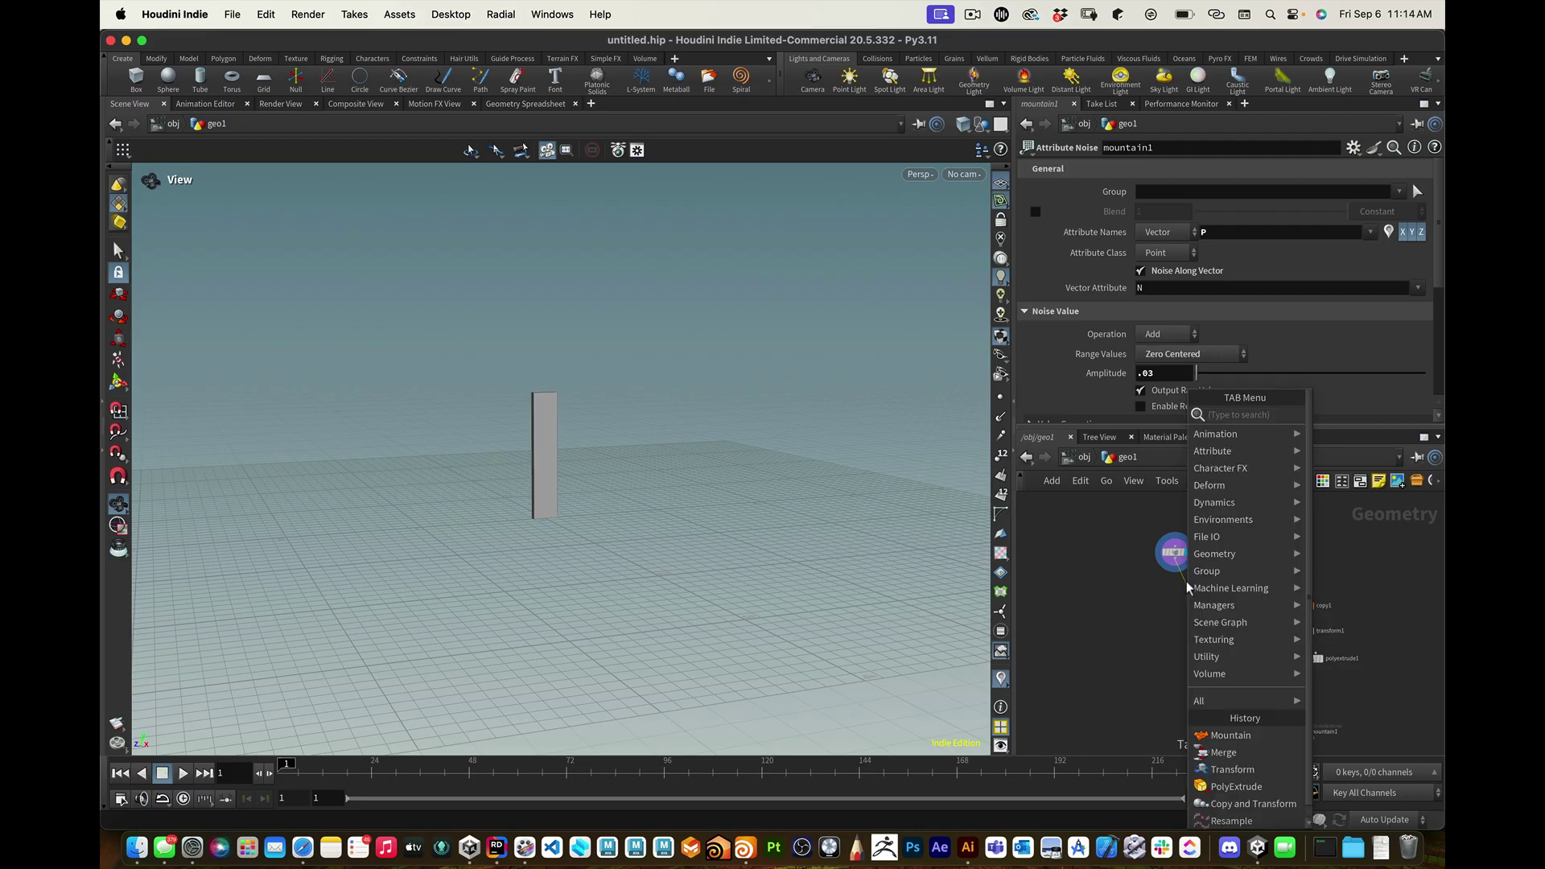
pyautogui.write('uv')
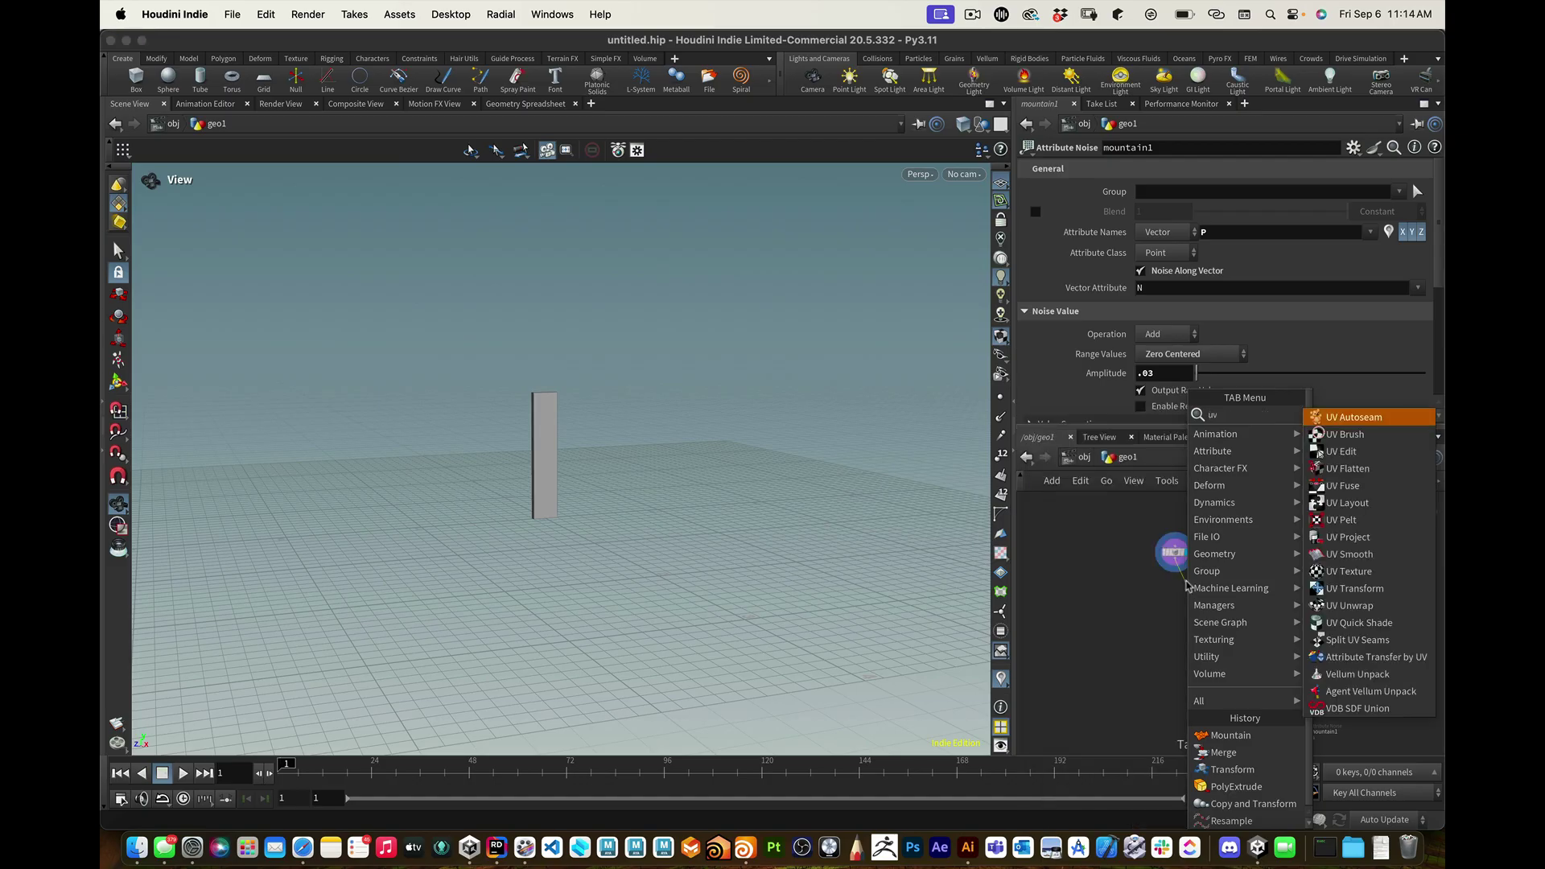
pyautogui.press('Down')
pyautogui.press('Down')
pyautogui.press('Down')
pyautogui.press('Down')
pyautogui.press('Down')
pyautogui.press('Down')
pyautogui.press('Down')
pyautogui.press('Down')
pyautogui.press('Down')
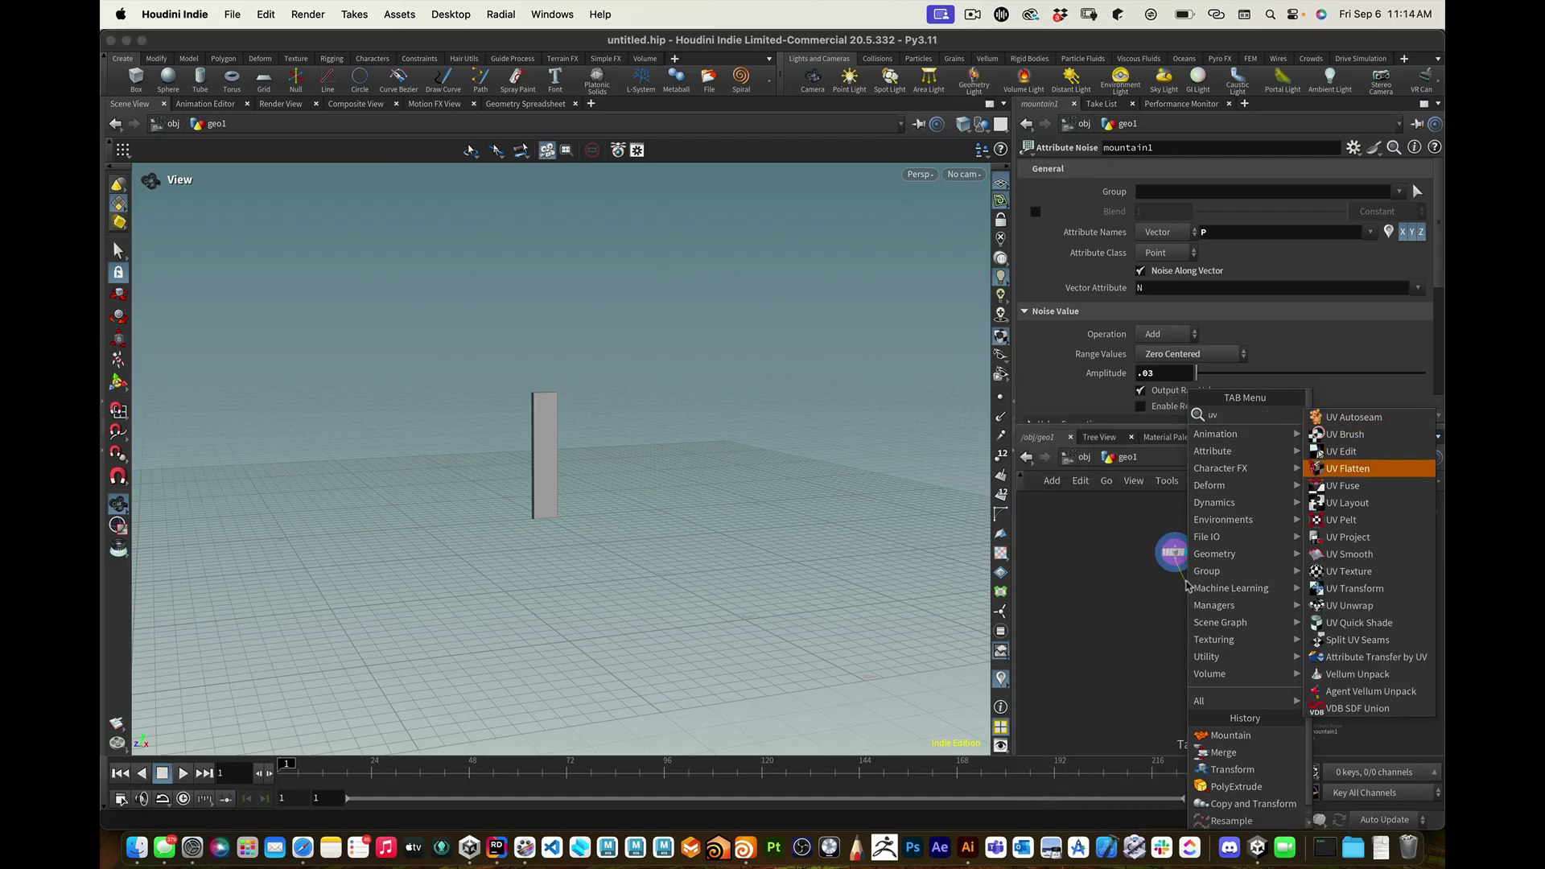
pyautogui.press('Return')
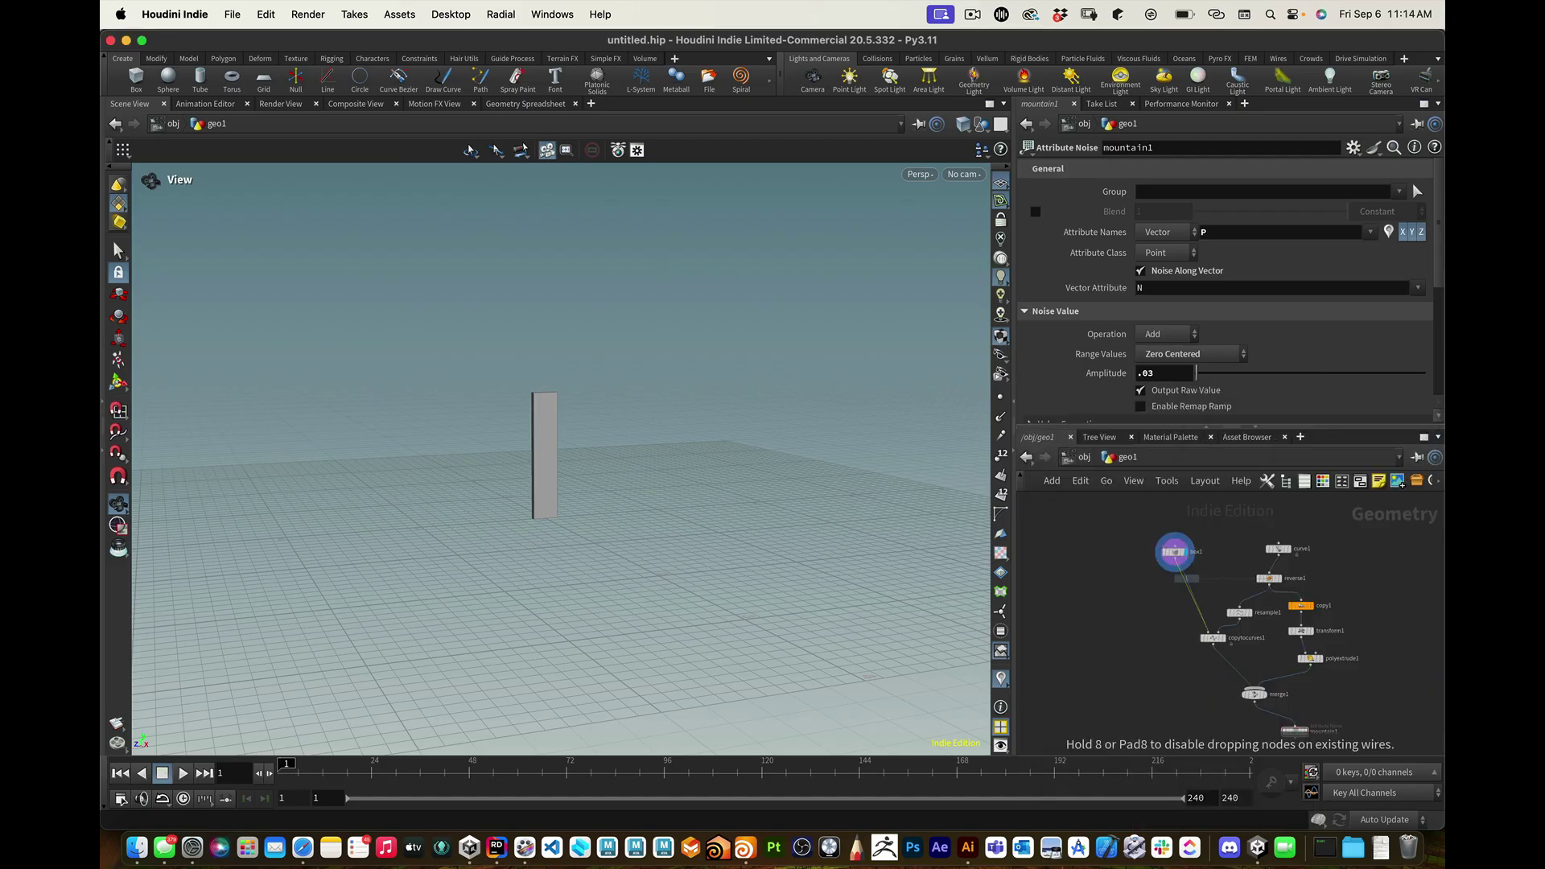
pyautogui.click(1184, 581)
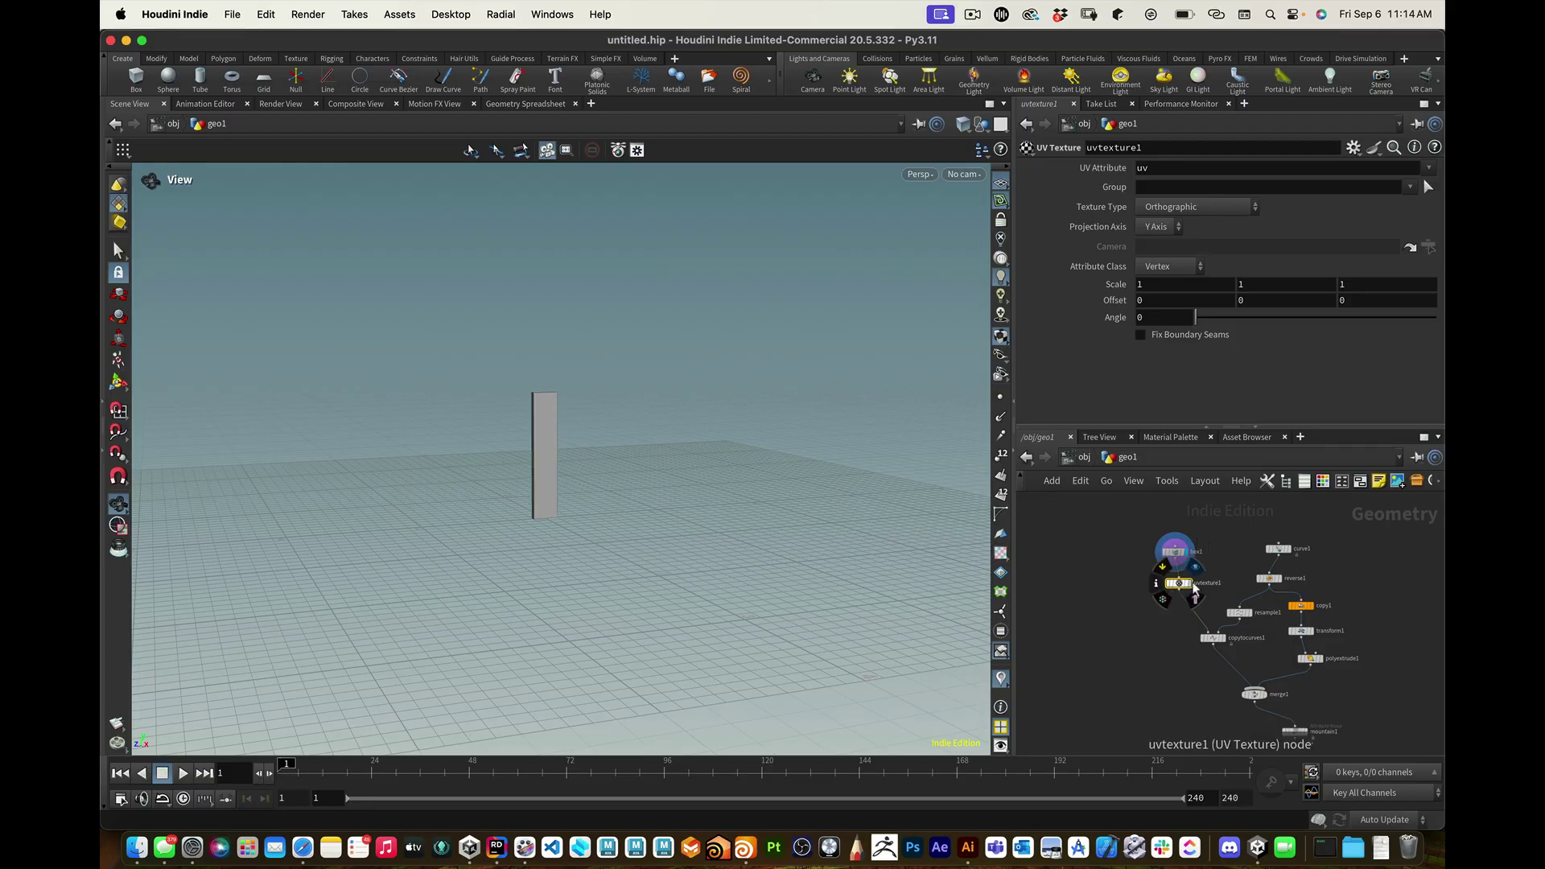
pyautogui.click(1194, 593)
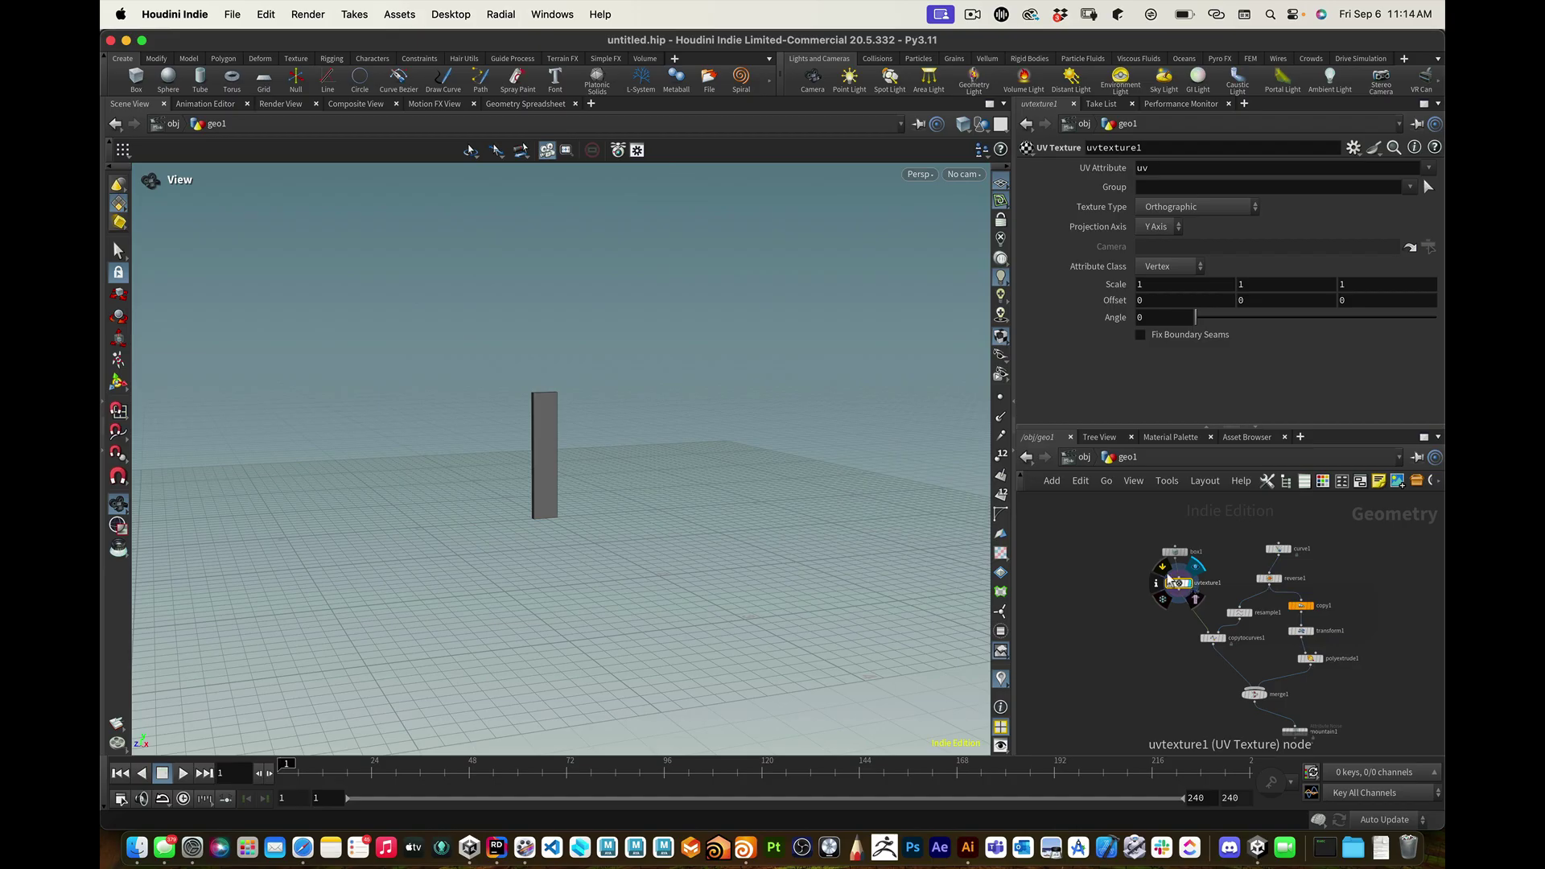
# Step: Add the White Paint material from the material palette to the scene's materials
pyautogui.click(1185, 437)
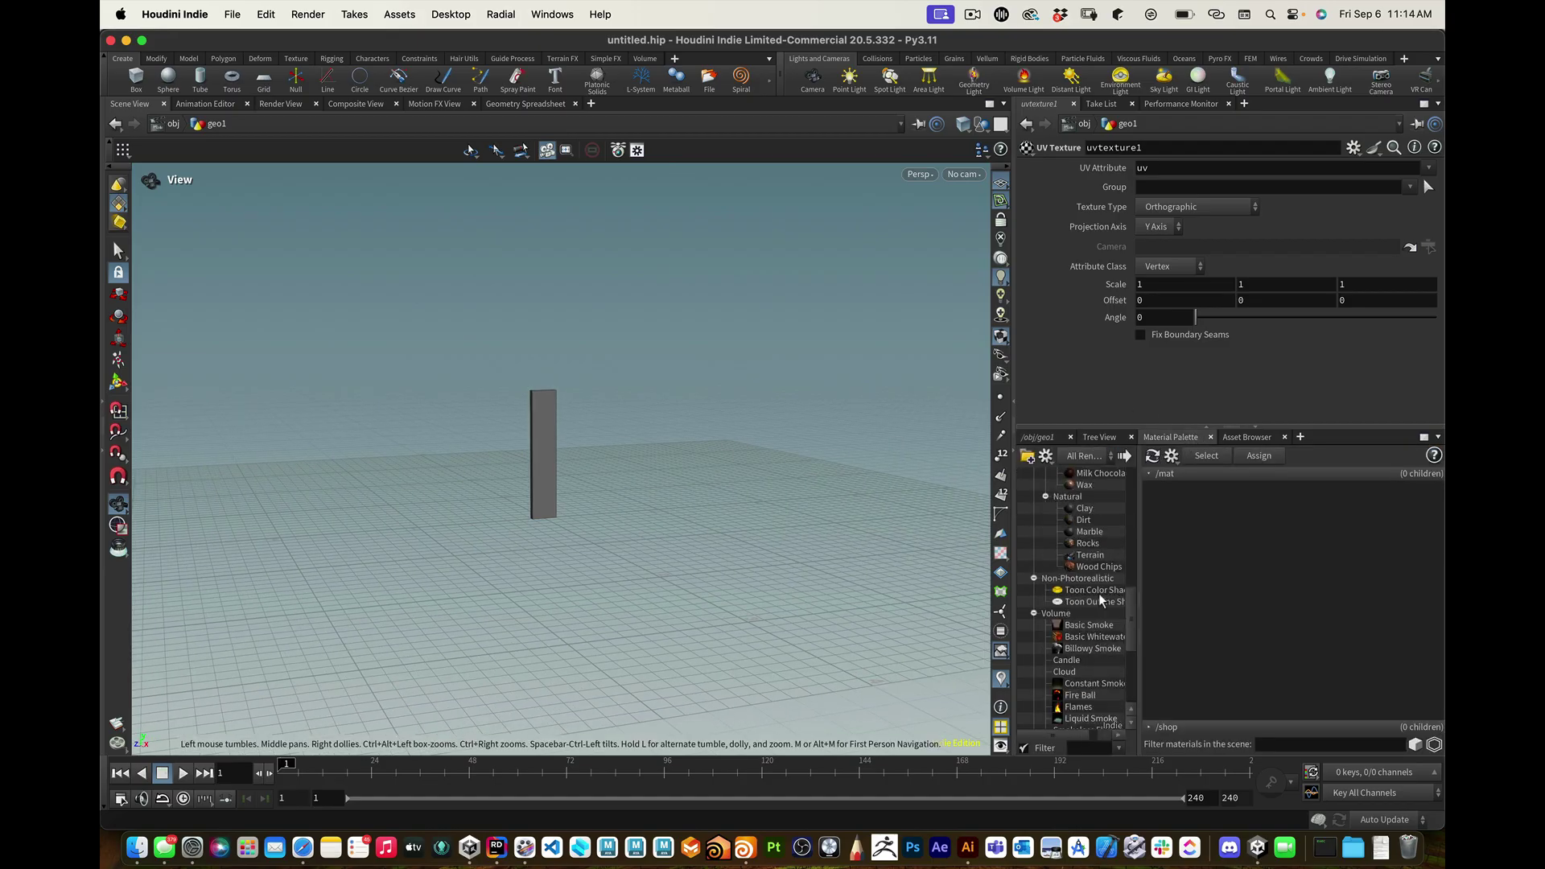
pyautogui.scroll(10, 1098, 592)
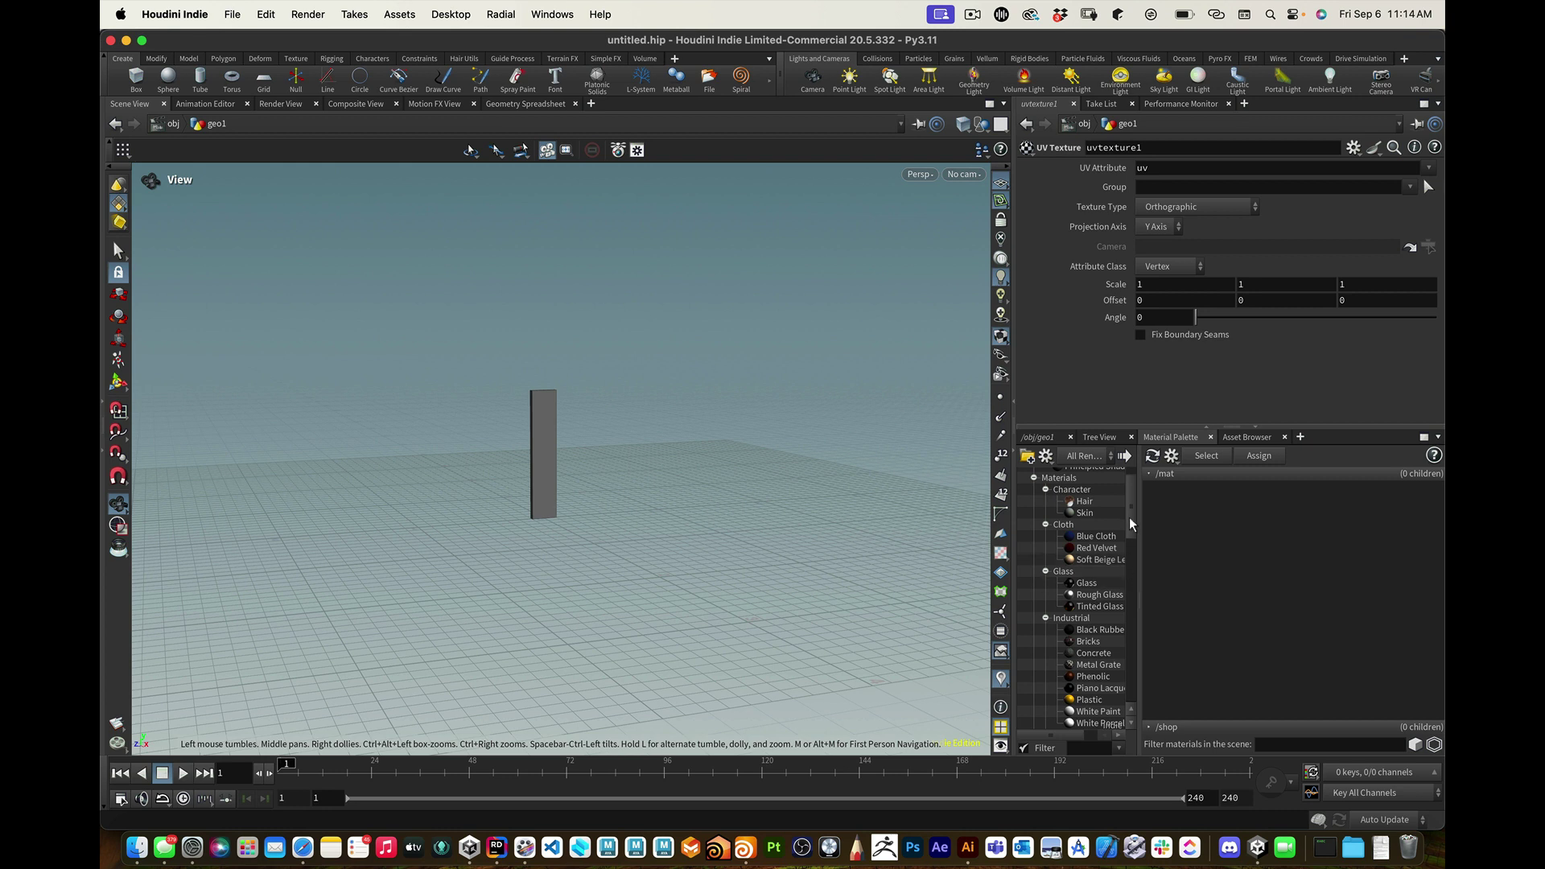
pyautogui.moveTo(1128, 517); pyautogui.dragTo(1130, 558)
pyautogui.click(1108, 539)
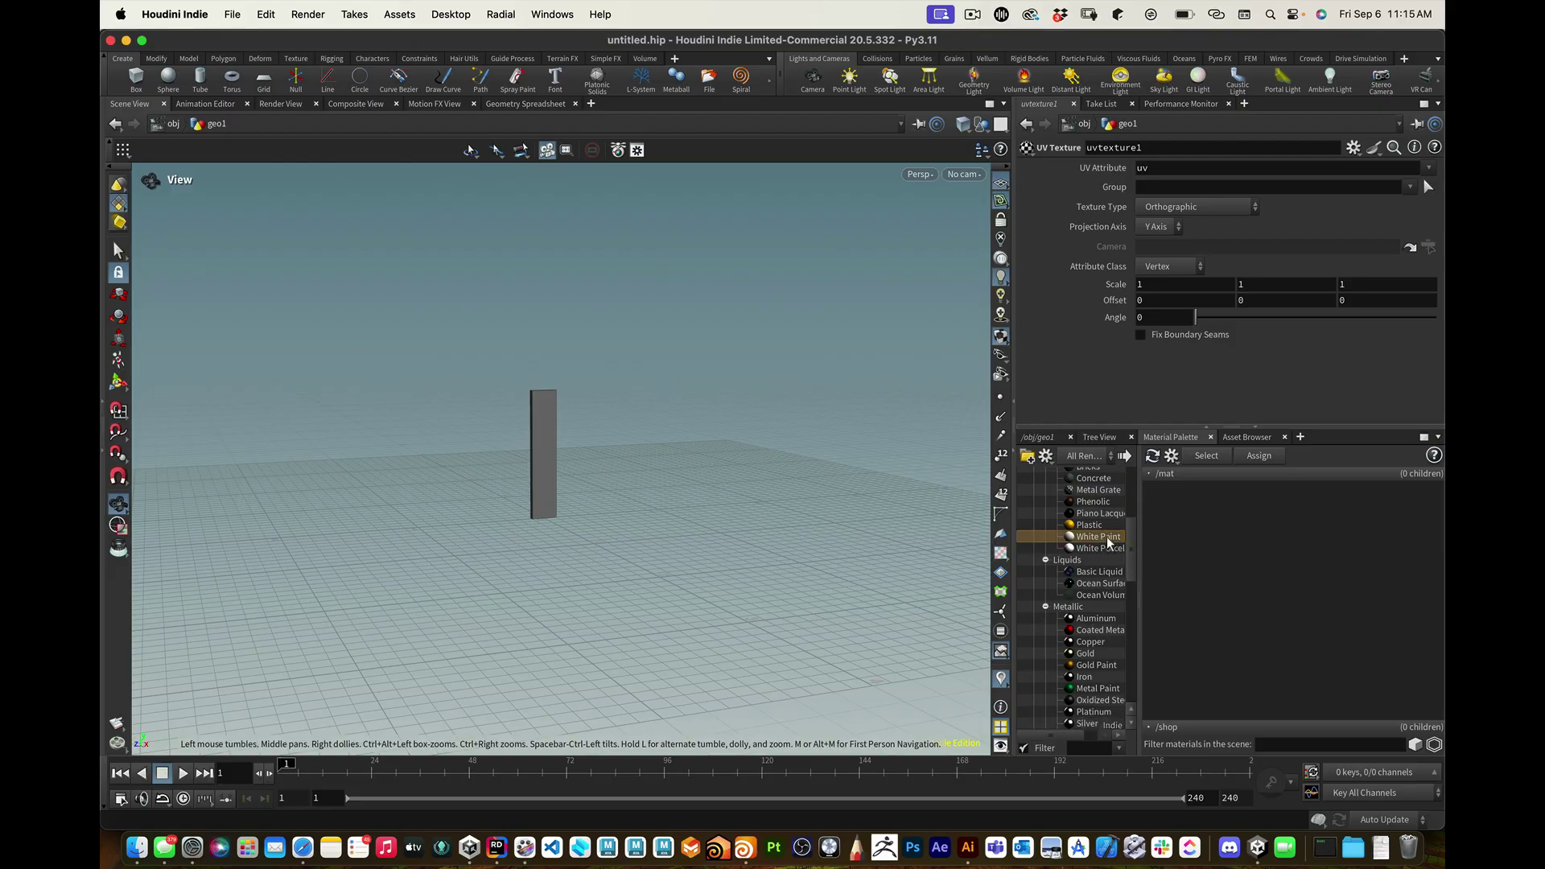
pyautogui.click(1124, 456)
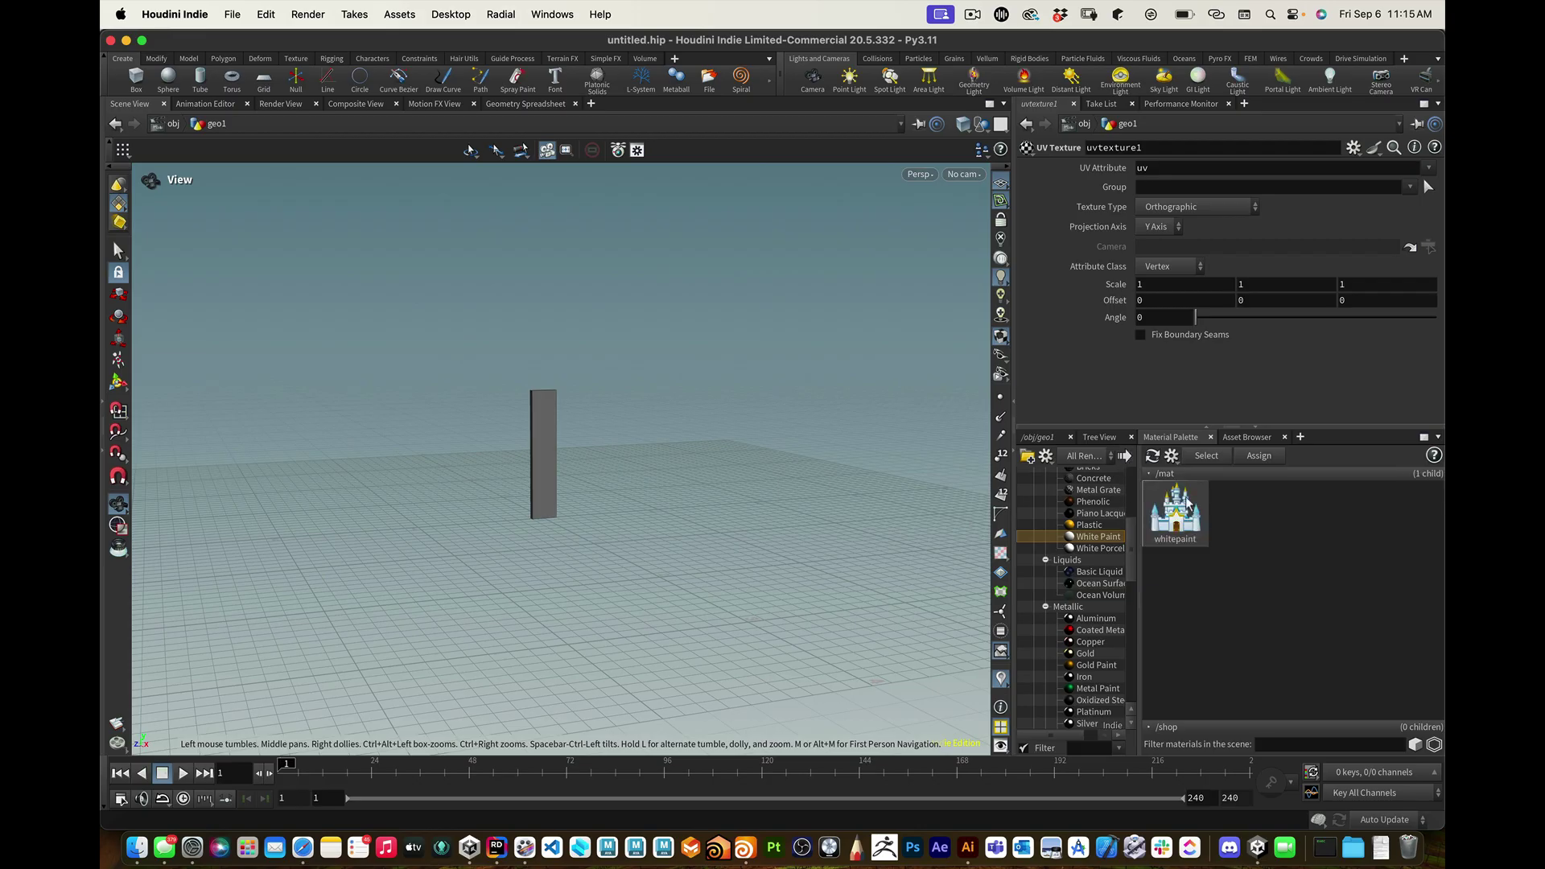
# Step: Change the whitepaint material's base color to a dark brown of about 0.185, 0.105, 0.024
pyautogui.click(1189, 523)
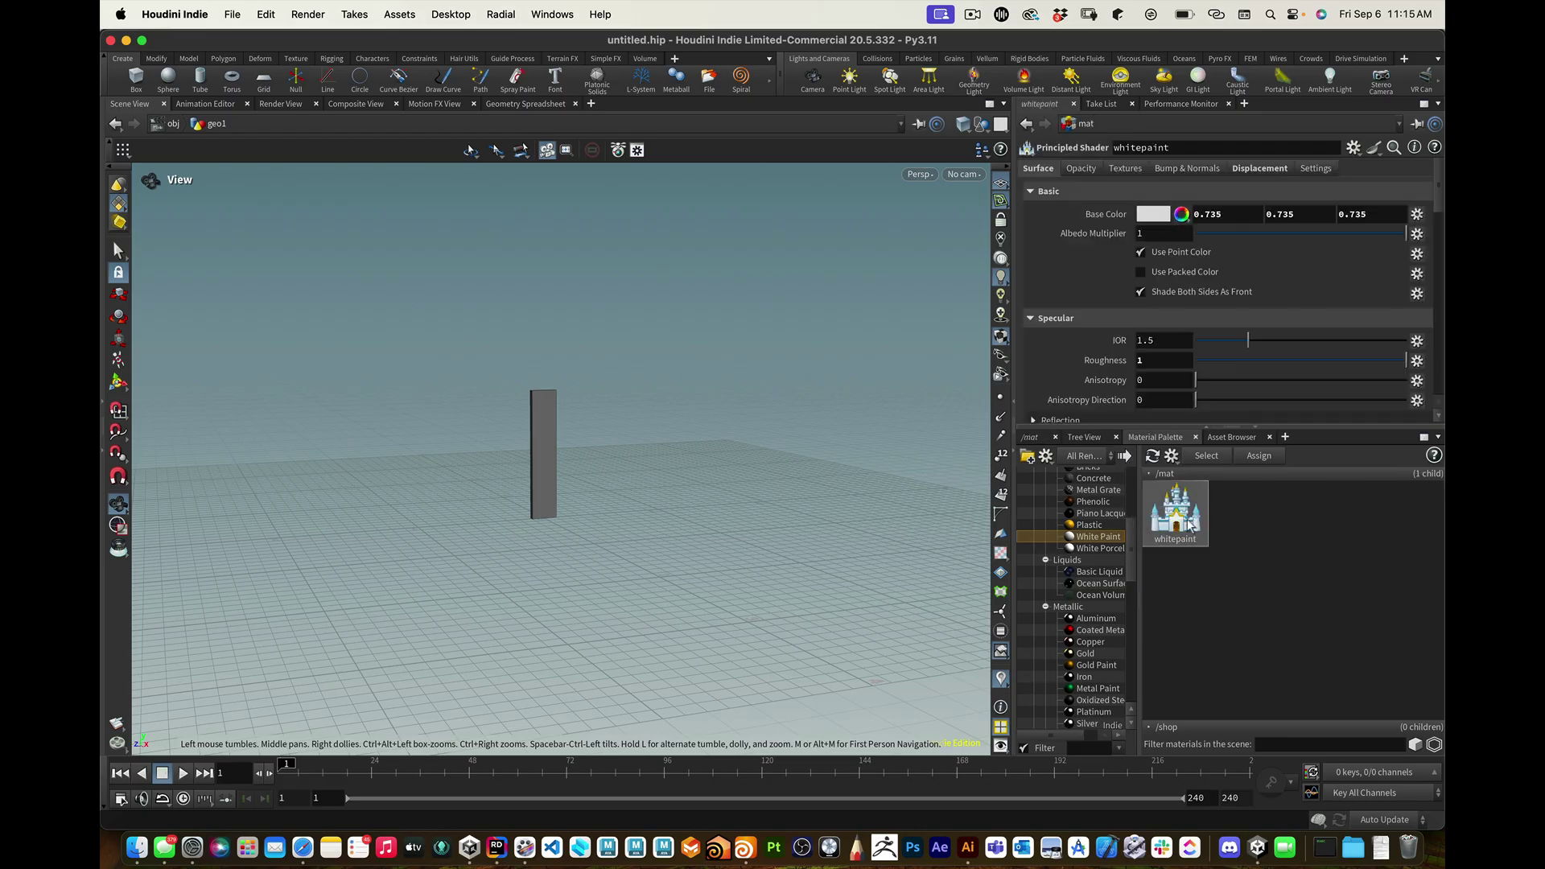
pyautogui.click(1156, 216)
pyautogui.click(1120, 163)
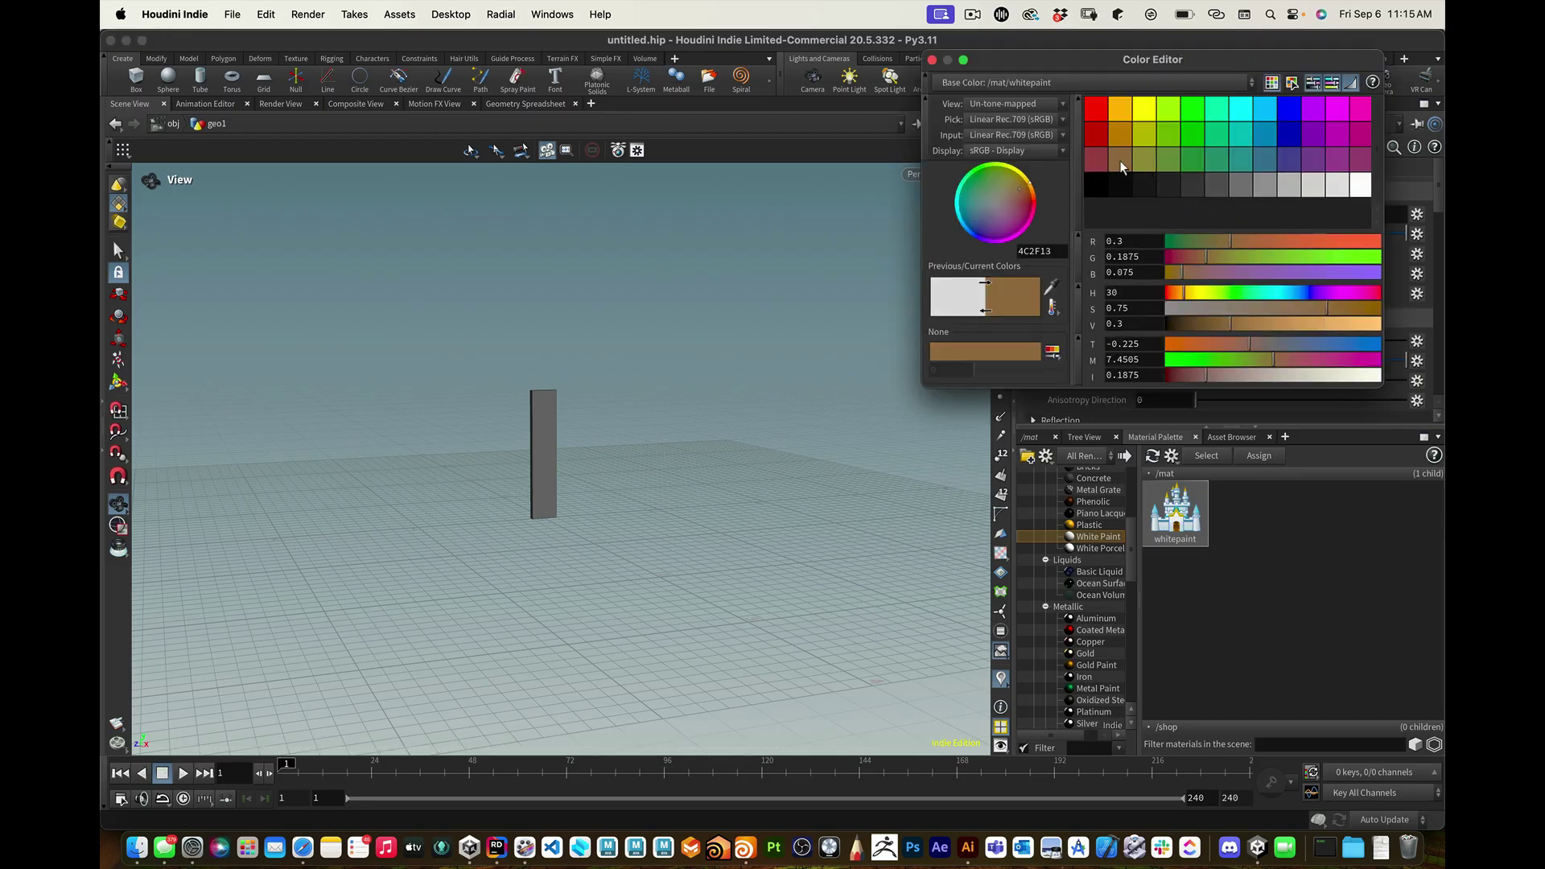
pyautogui.moveTo(1331, 306); pyautogui.dragTo(1351, 305)
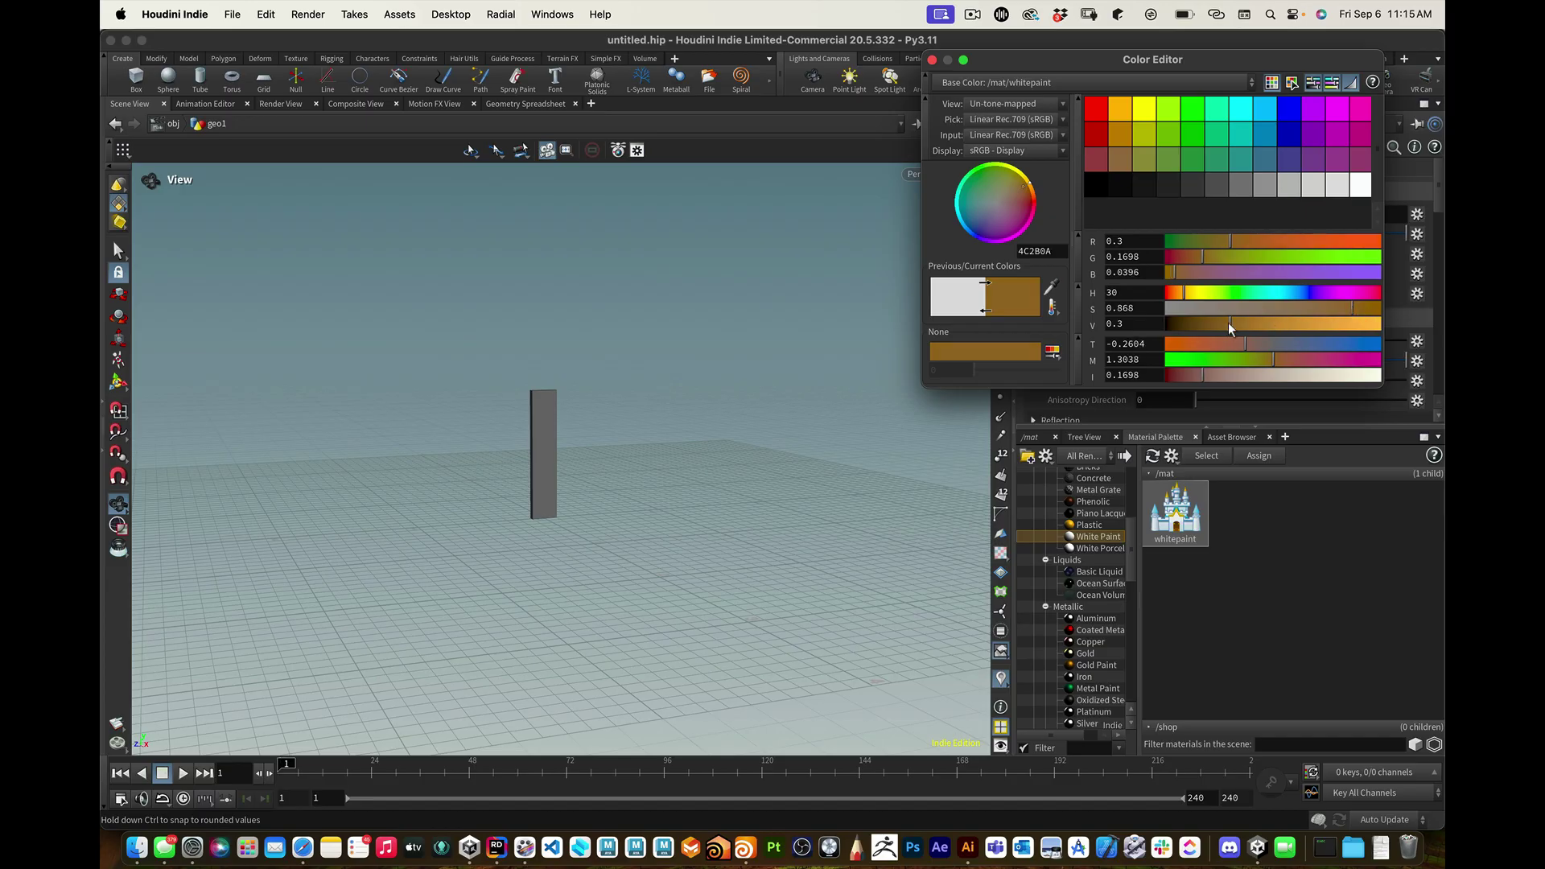
pyautogui.moveTo(1228, 321); pyautogui.dragTo(1204, 322)
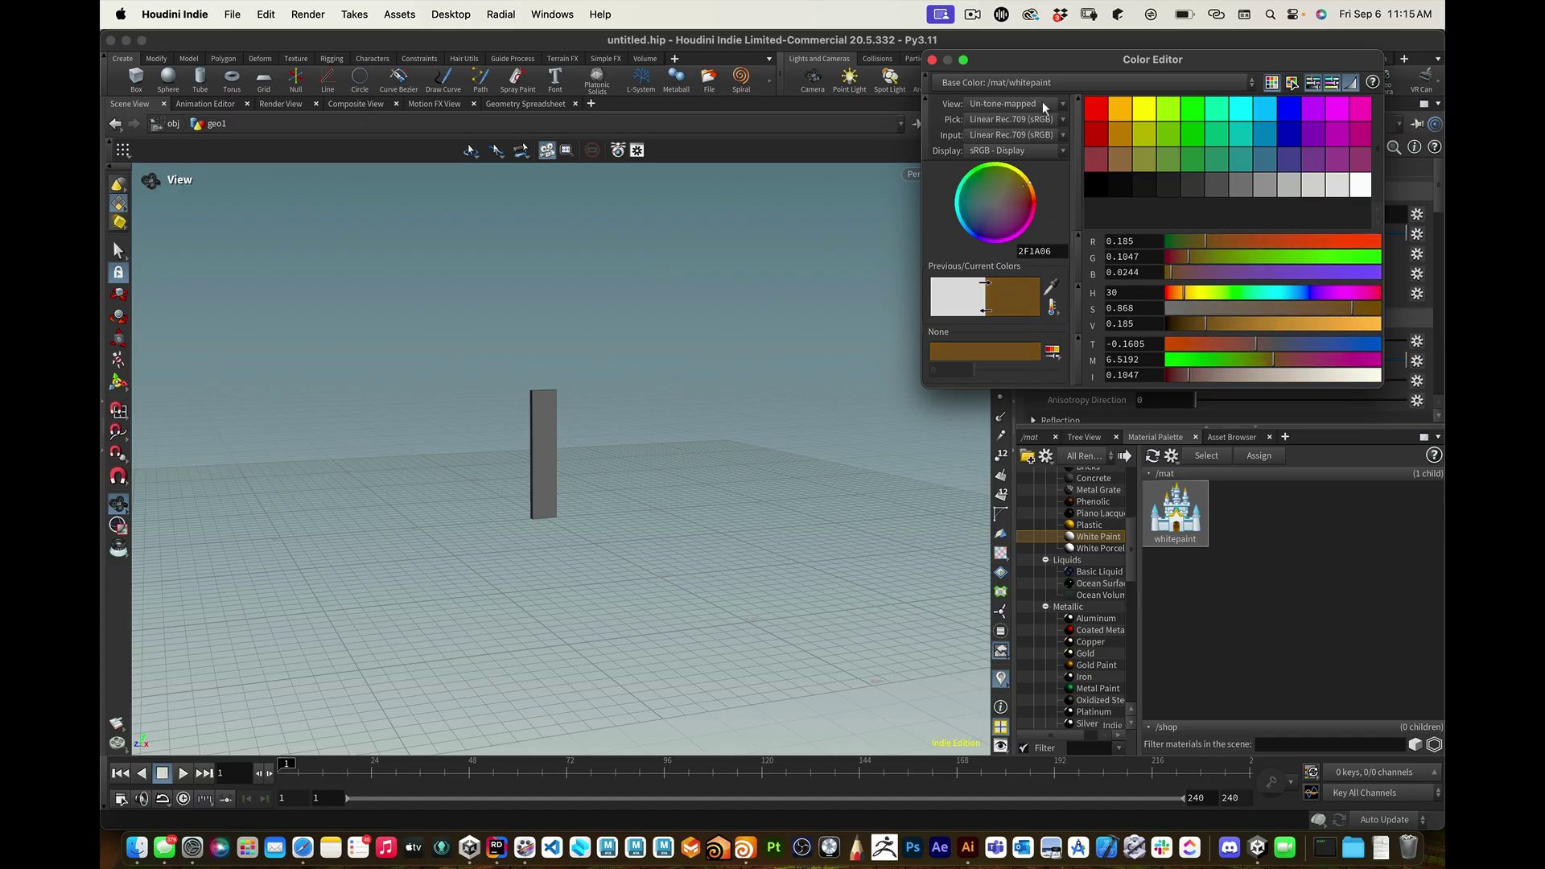
pyautogui.click(933, 60)
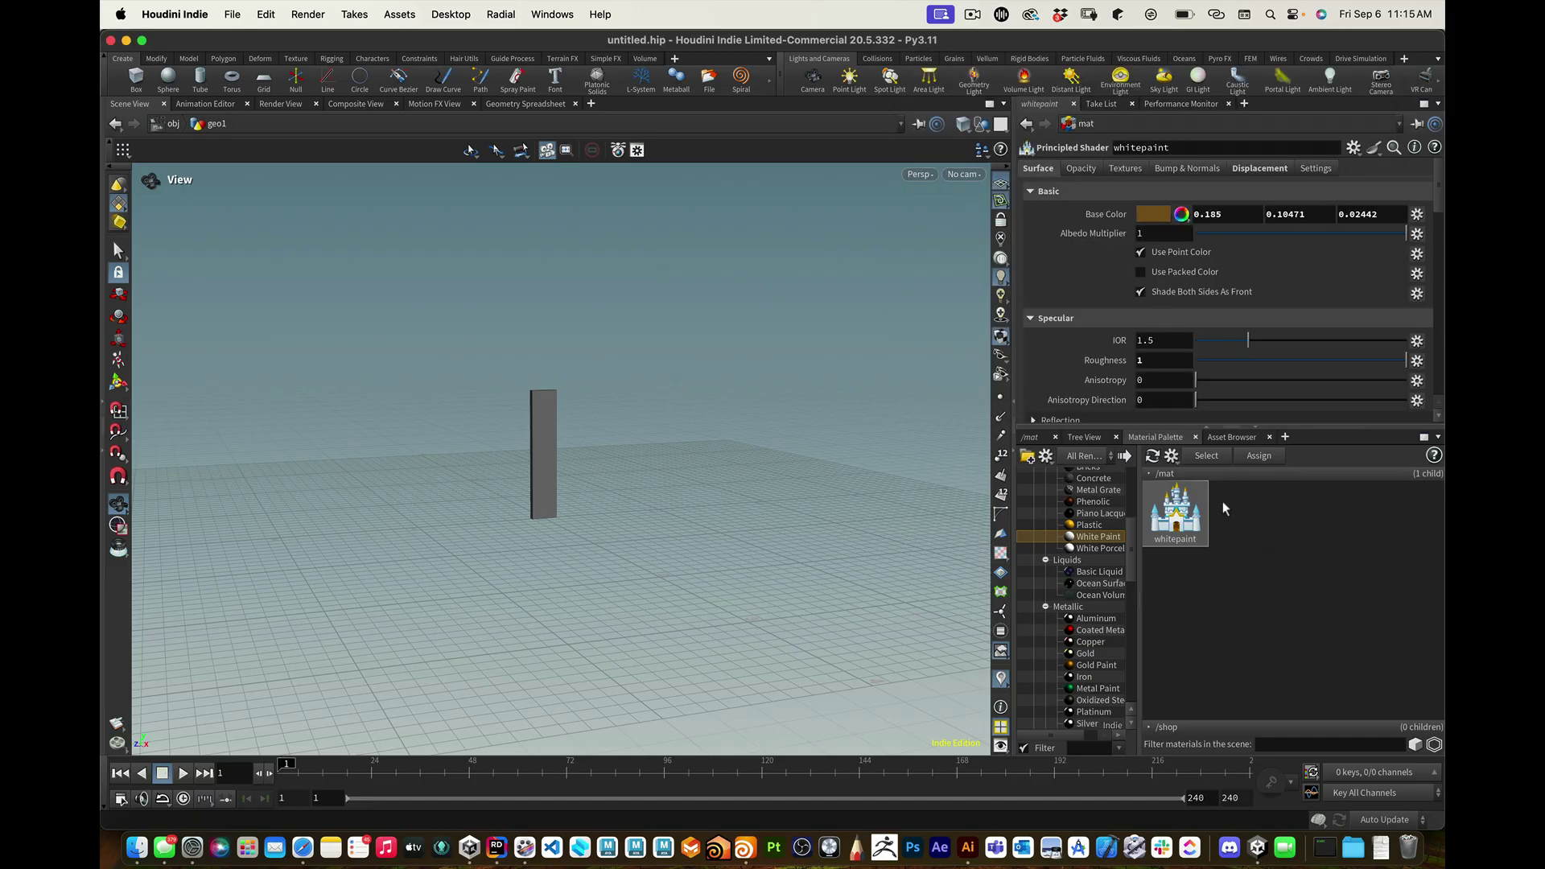
# Step: Return to the geo1 network and insert a Material node between the UV Texture and Copy to Curves nodes
pyautogui.click(1037, 438)
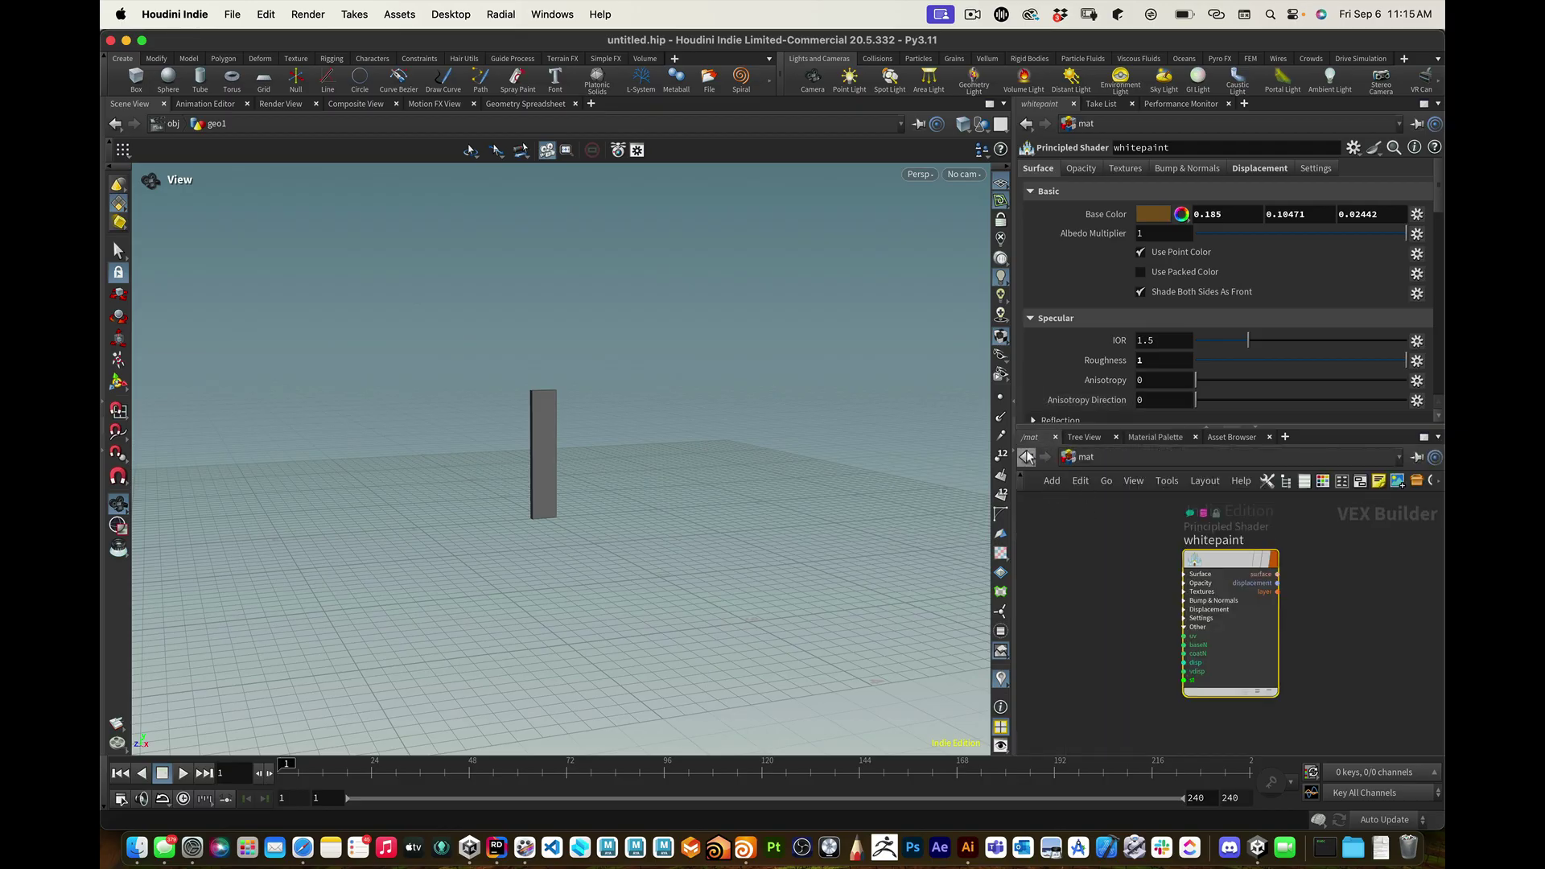
pyautogui.click(1026, 457)
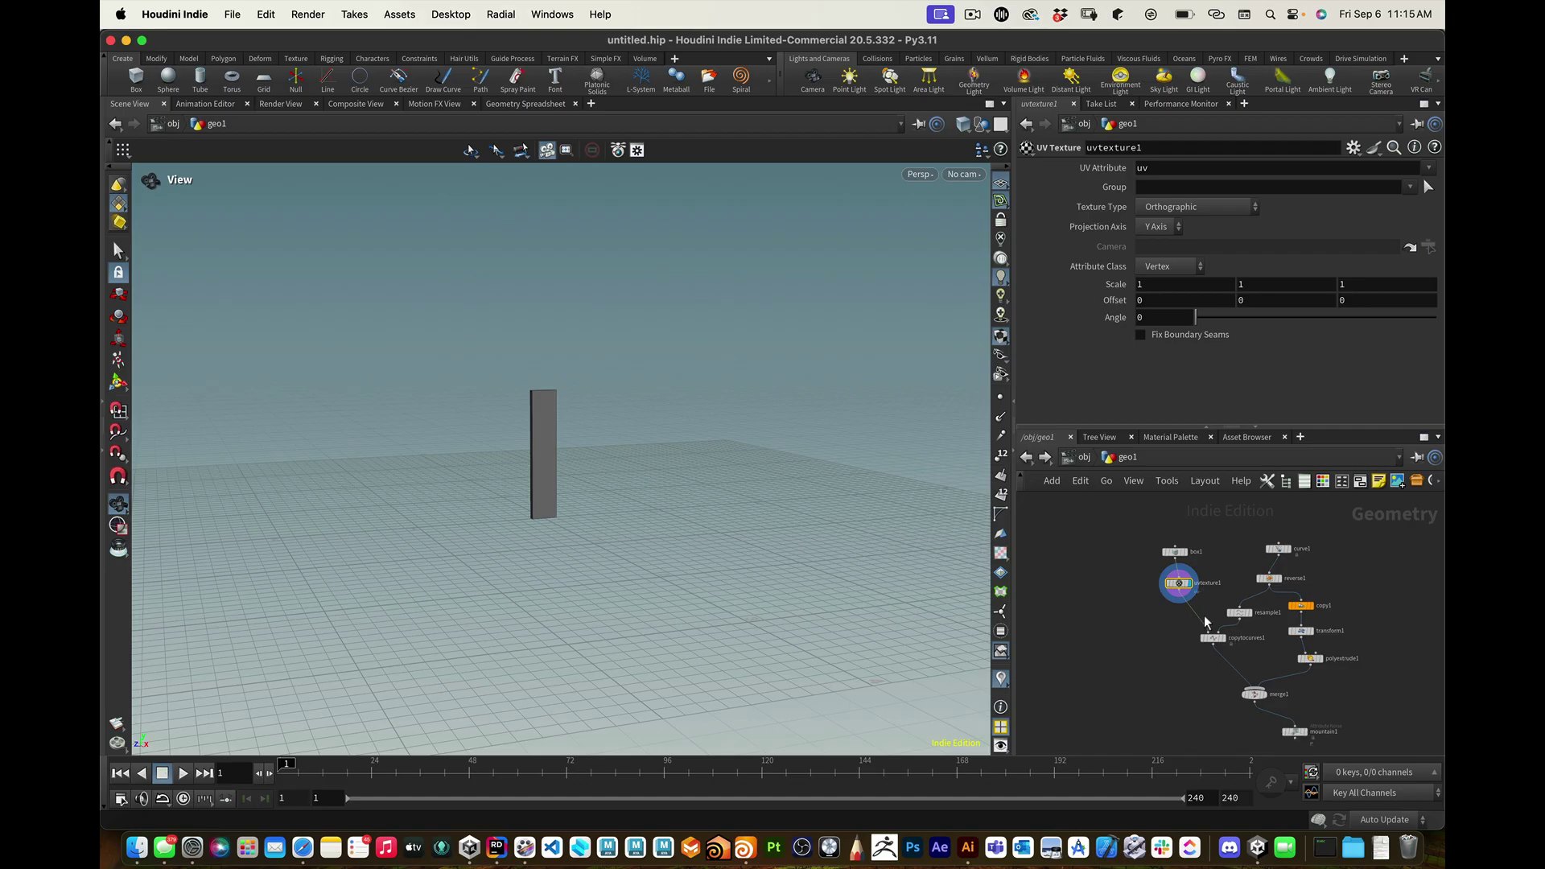
pyautogui.press('Tab')
pyautogui.write('mat')
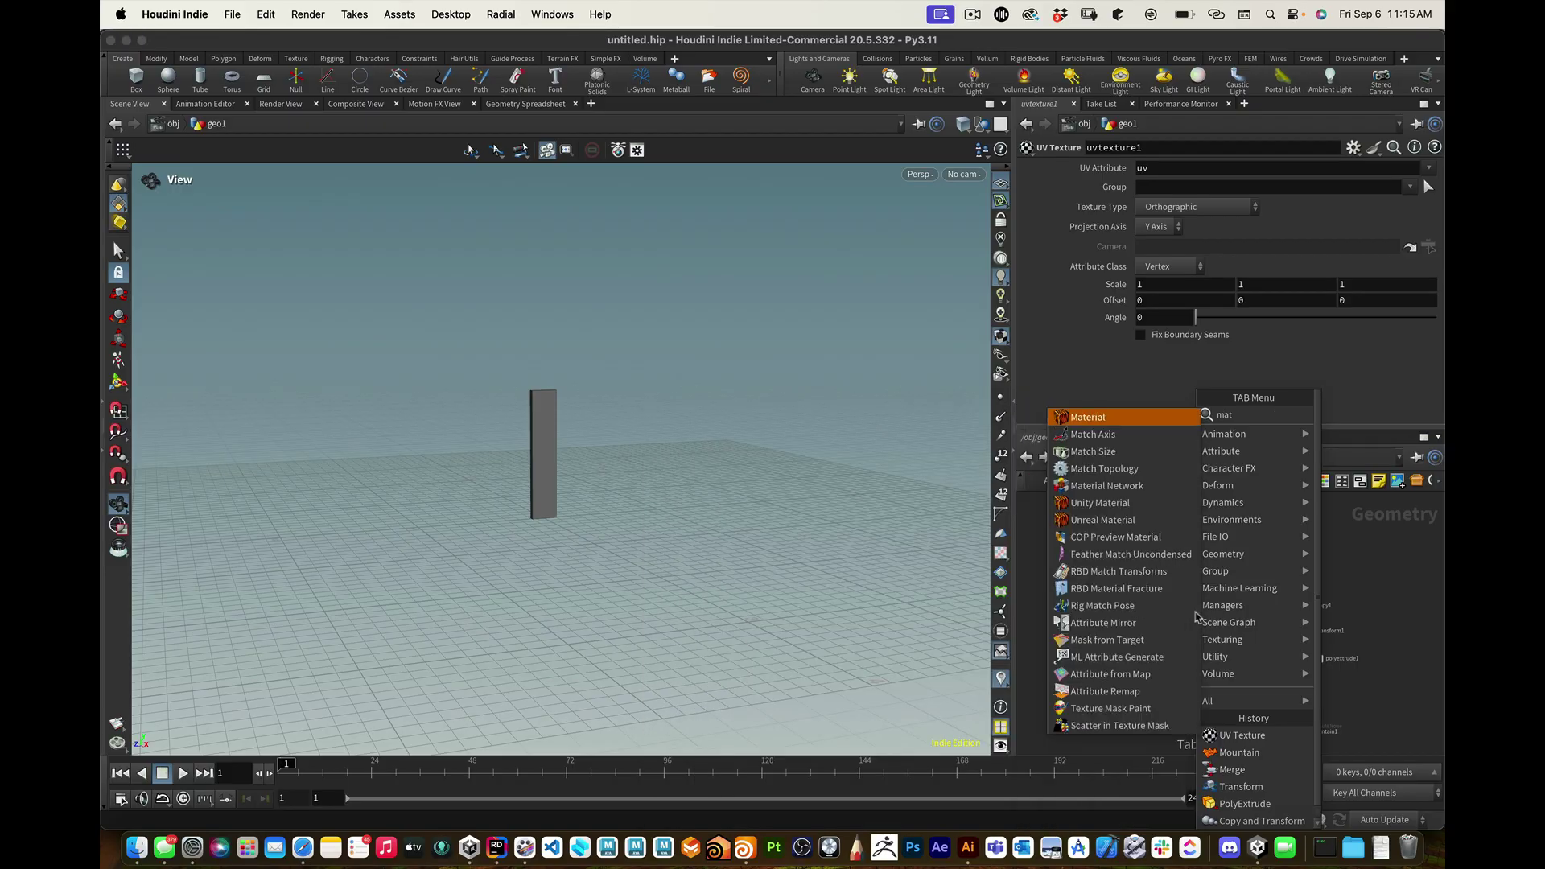
pyautogui.write('er')
pyautogui.press('Return')
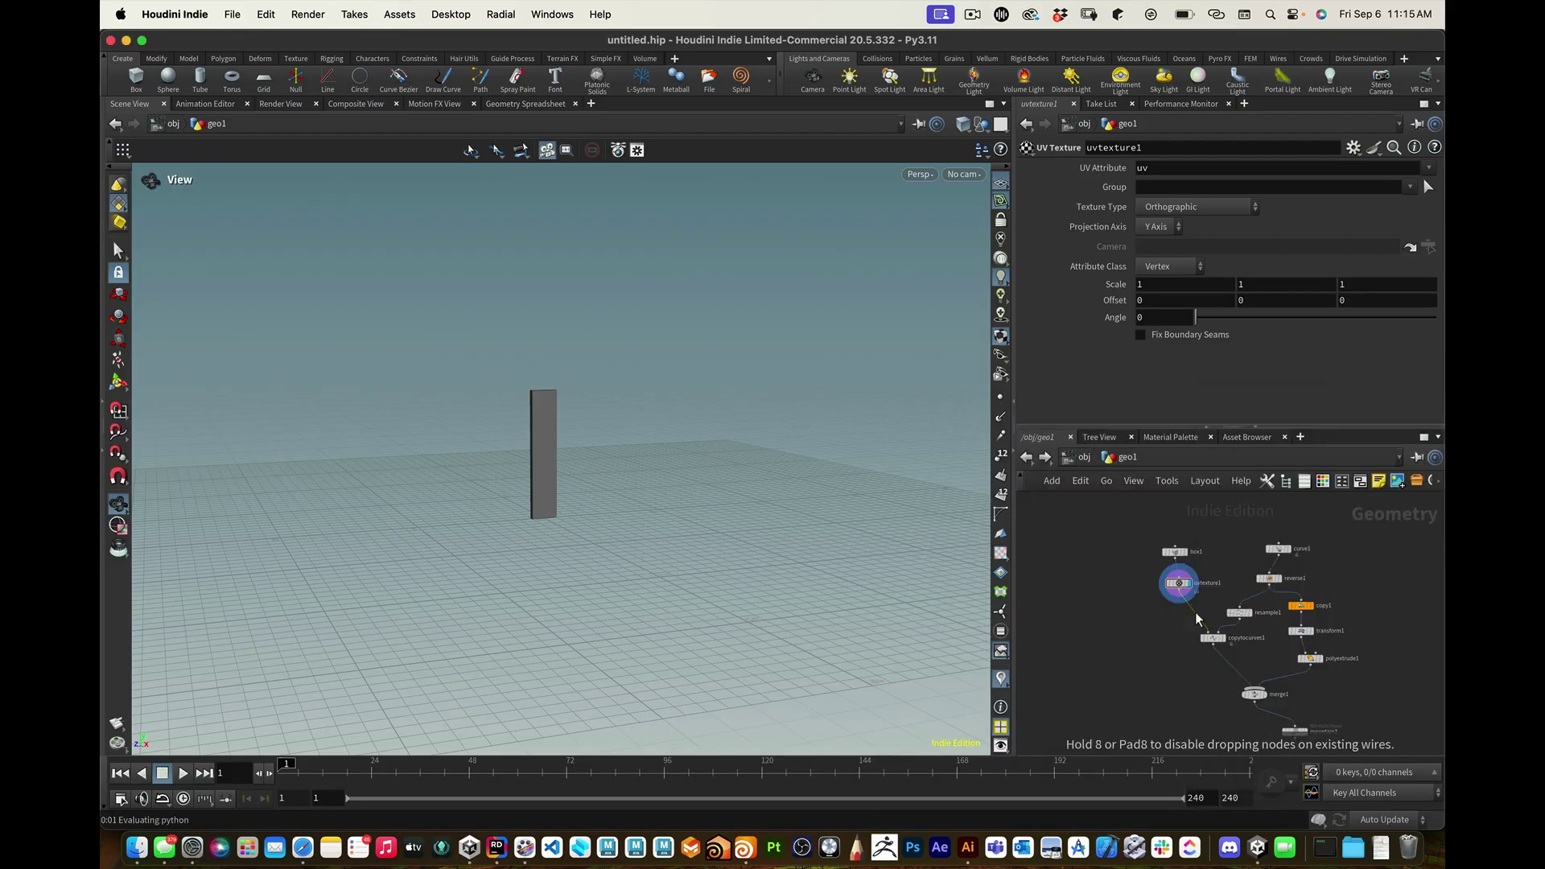
pyautogui.click(1195, 613)
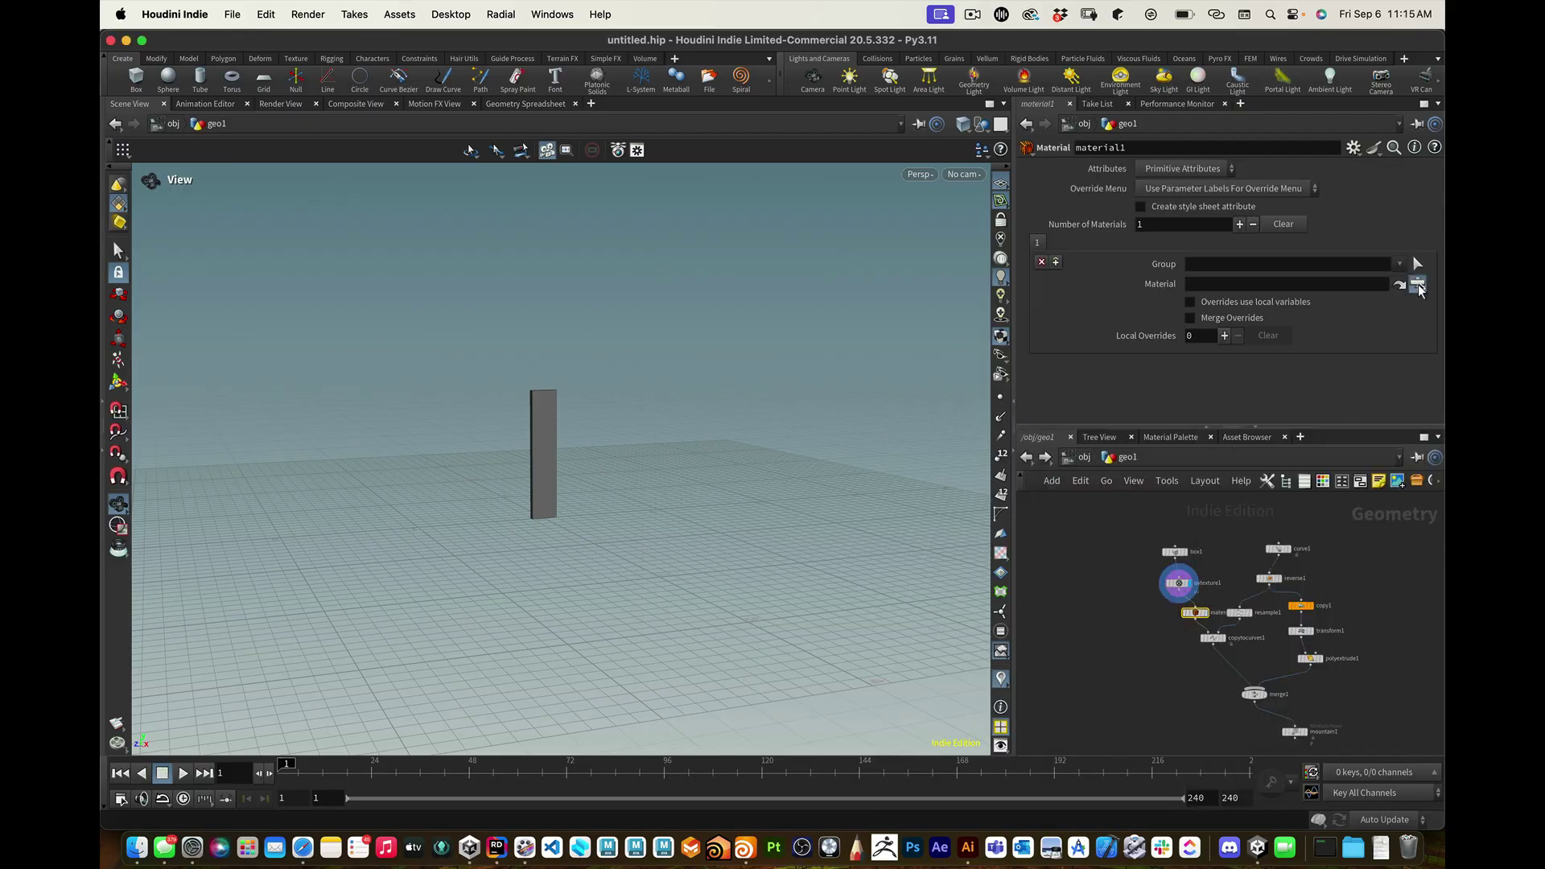
# Step: Assign the /mat/whitepaint material to the Material node on the board branch and display its output
pyautogui.click(1418, 284)
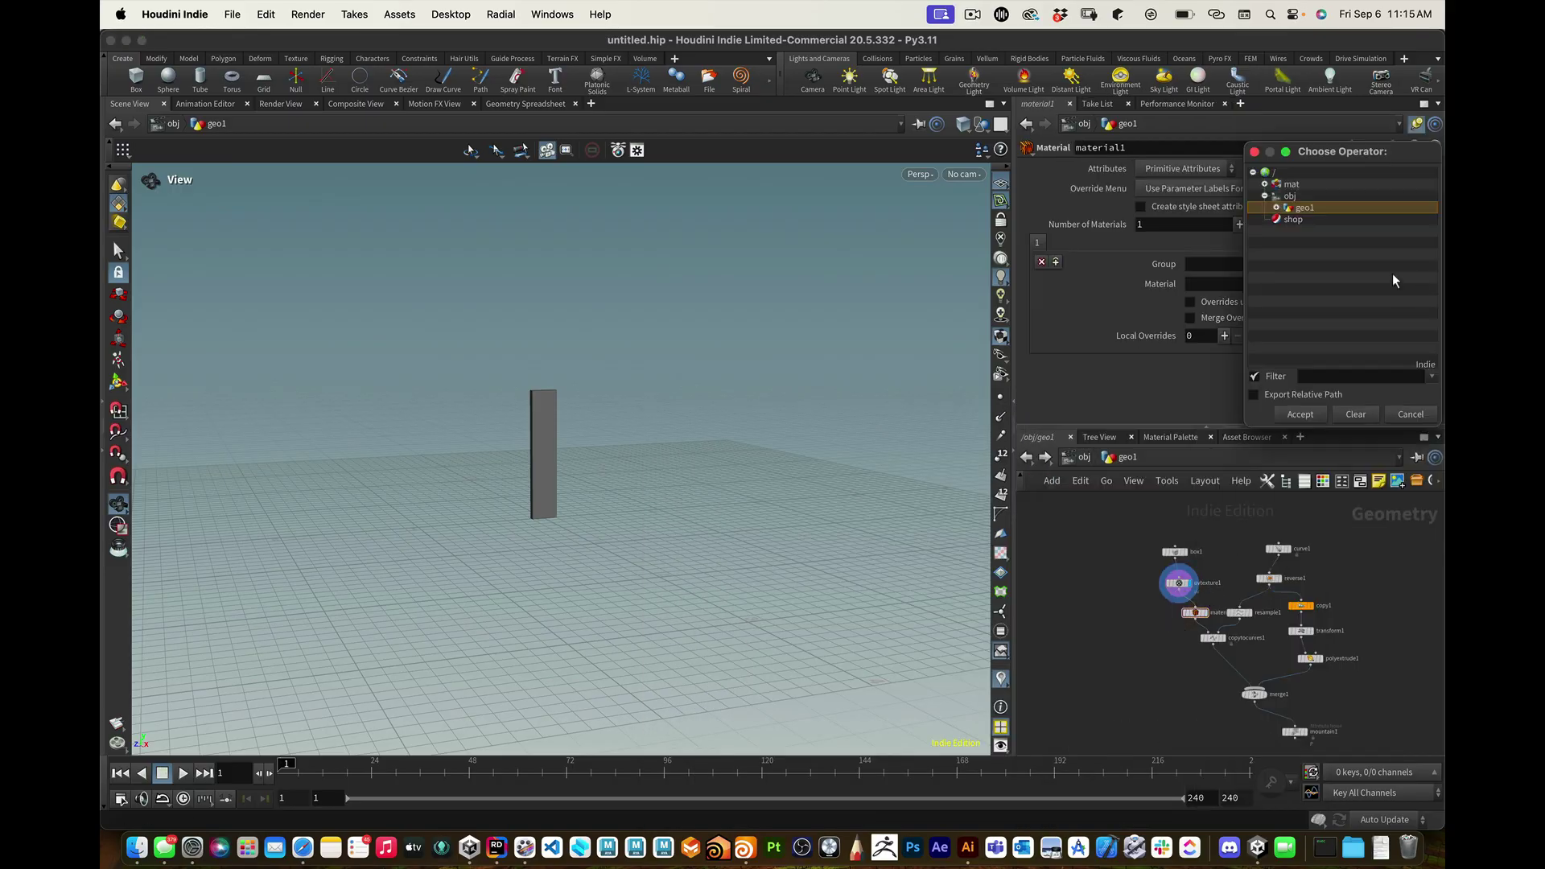
pyautogui.click(1264, 183)
pyautogui.doubleClick(1302, 196)
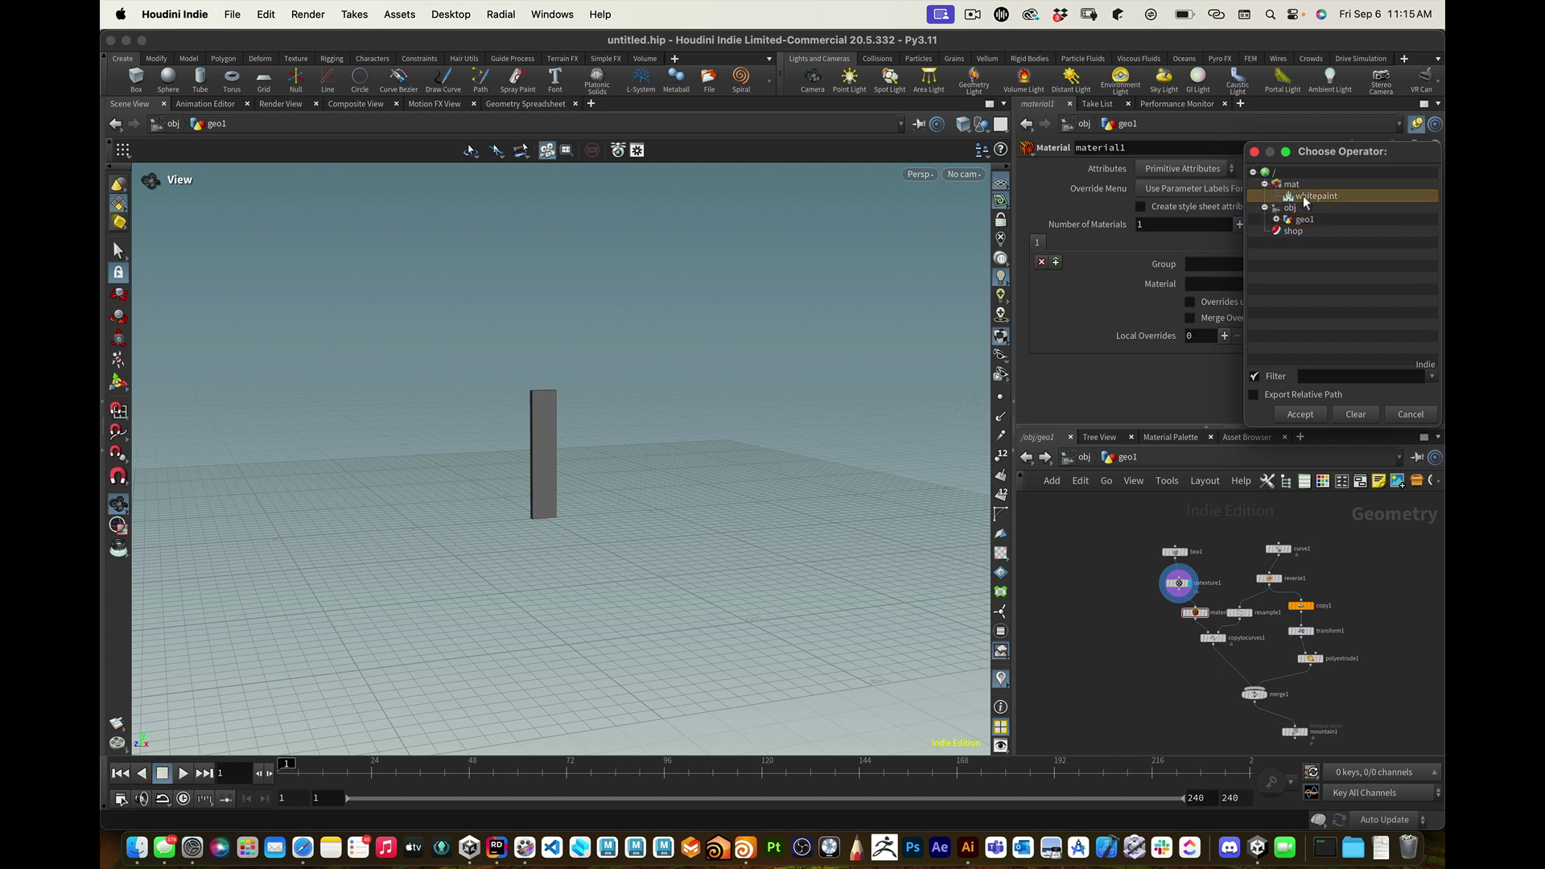
pyautogui.click(1209, 617)
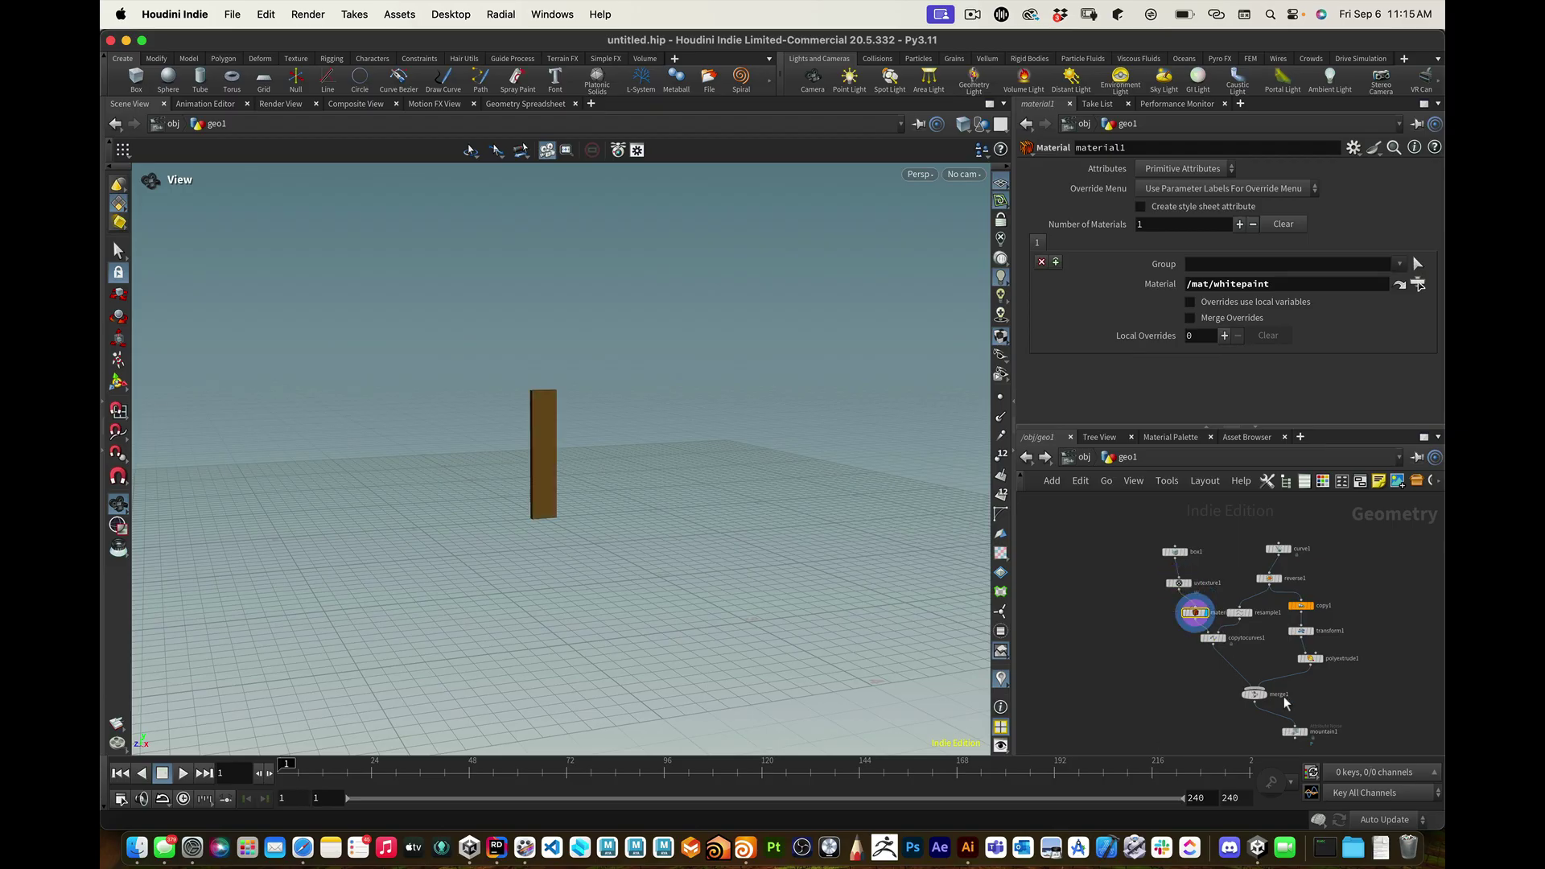
# Step: Display the Mountain node's output and insert a UV Texture node between PolyExtrude and Merge on the rail branch
pyautogui.click(1305, 731)
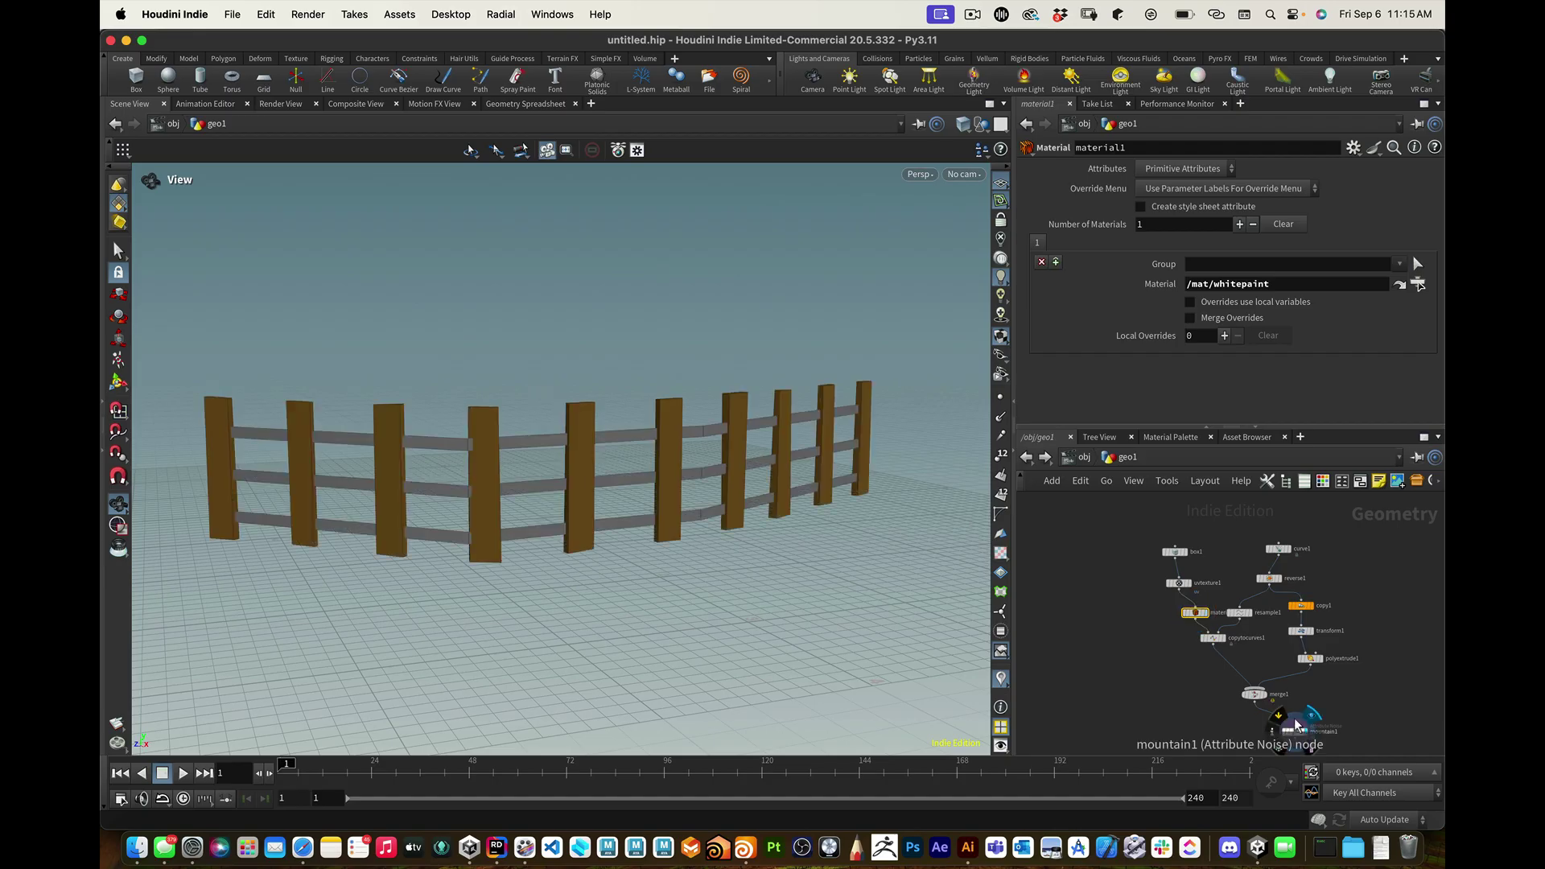
pyautogui.moveTo(641, 534); pyautogui.dragTo(674, 533)
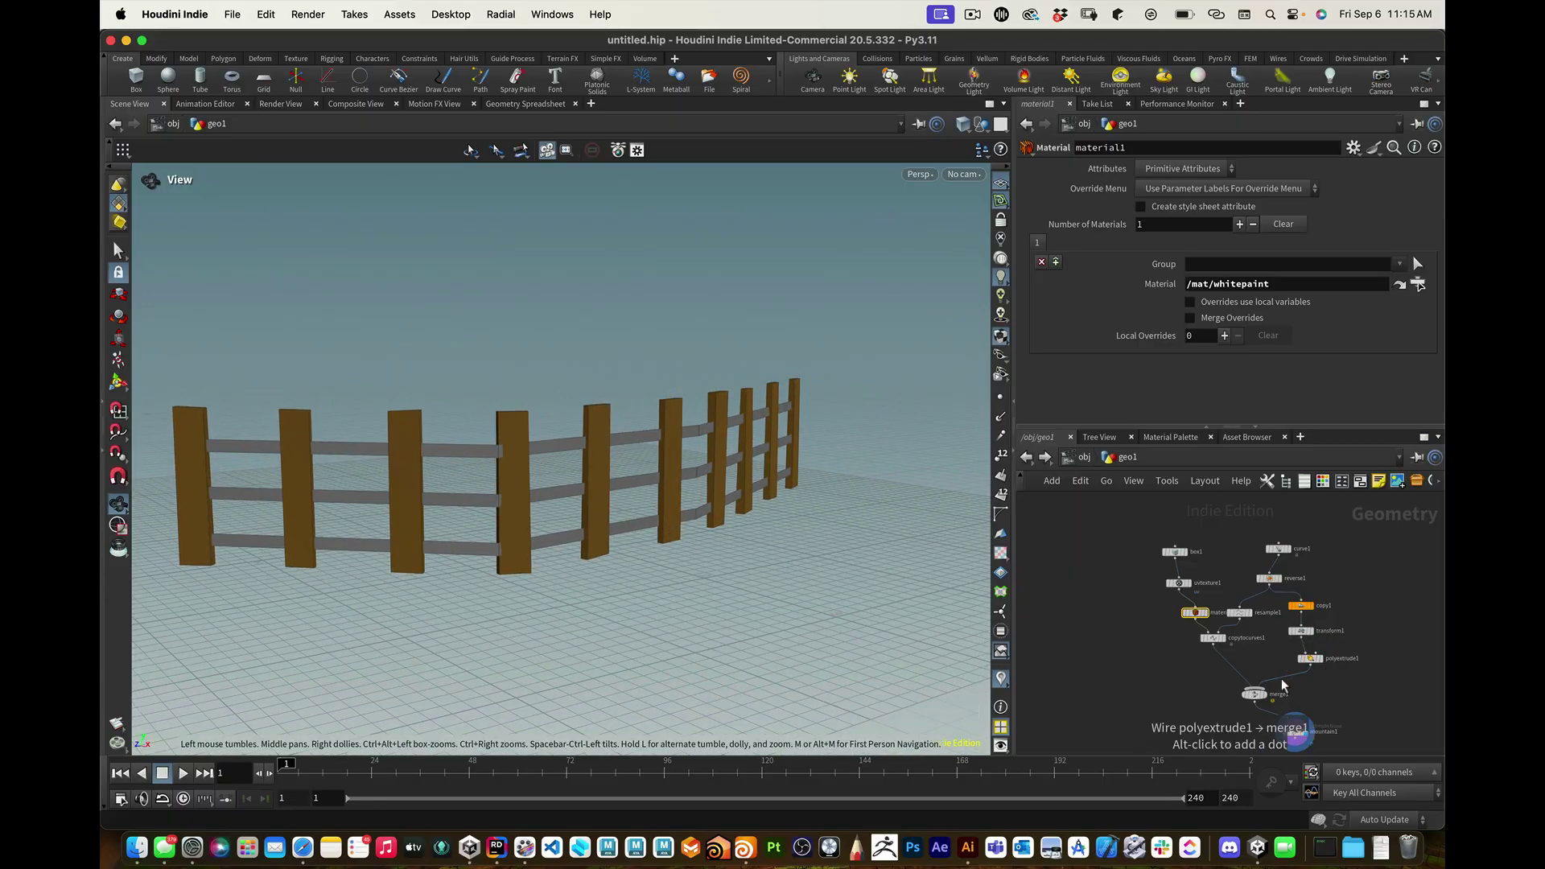
pyautogui.press('Tab')
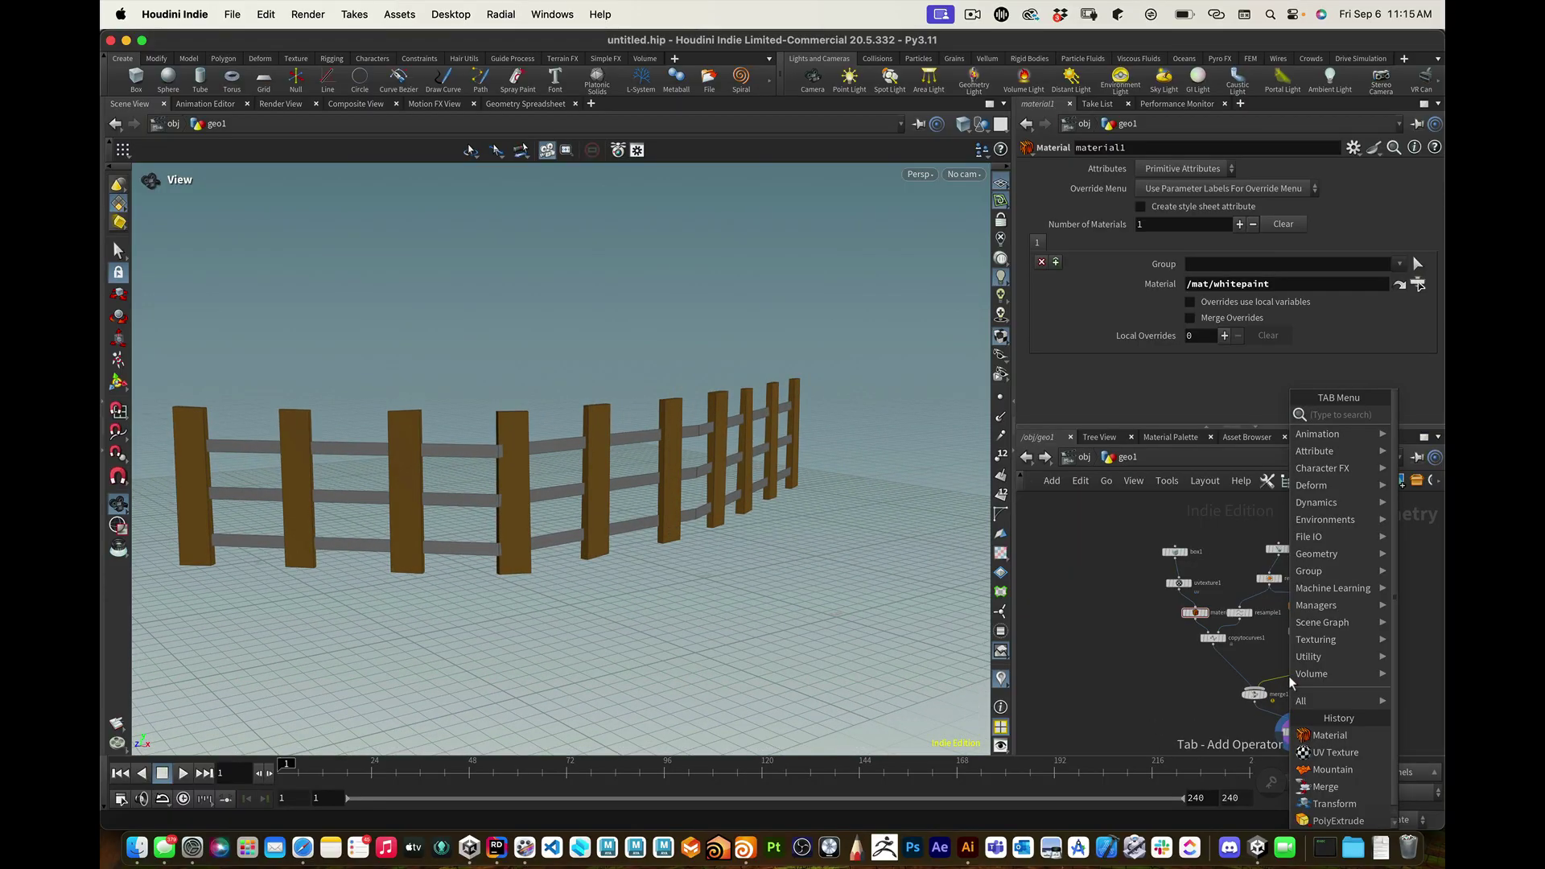
pyautogui.write('uvt')
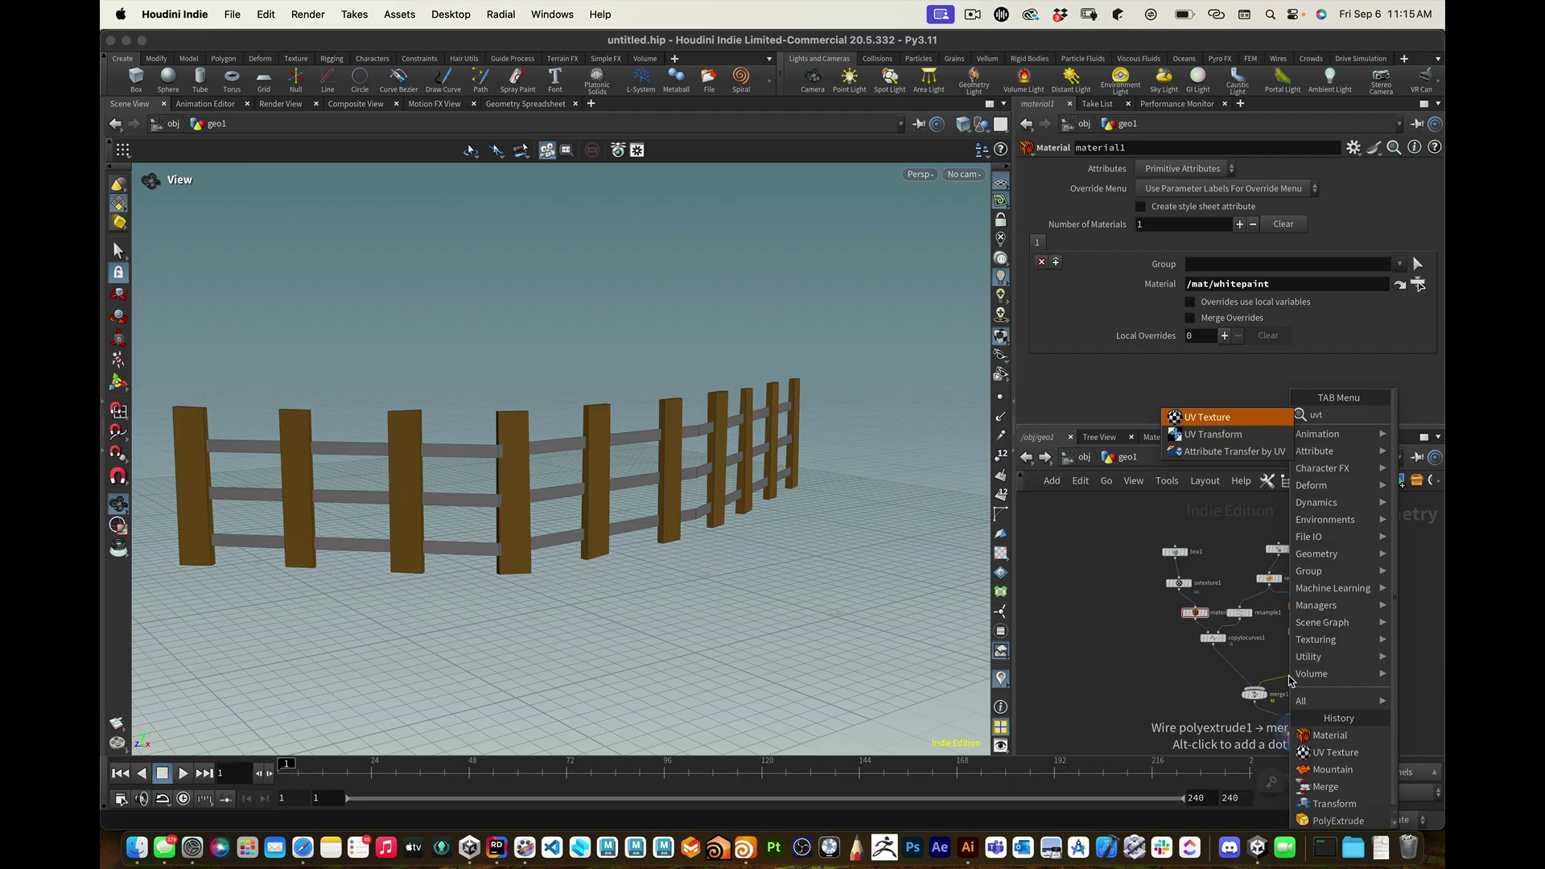
pyautogui.press('Return')
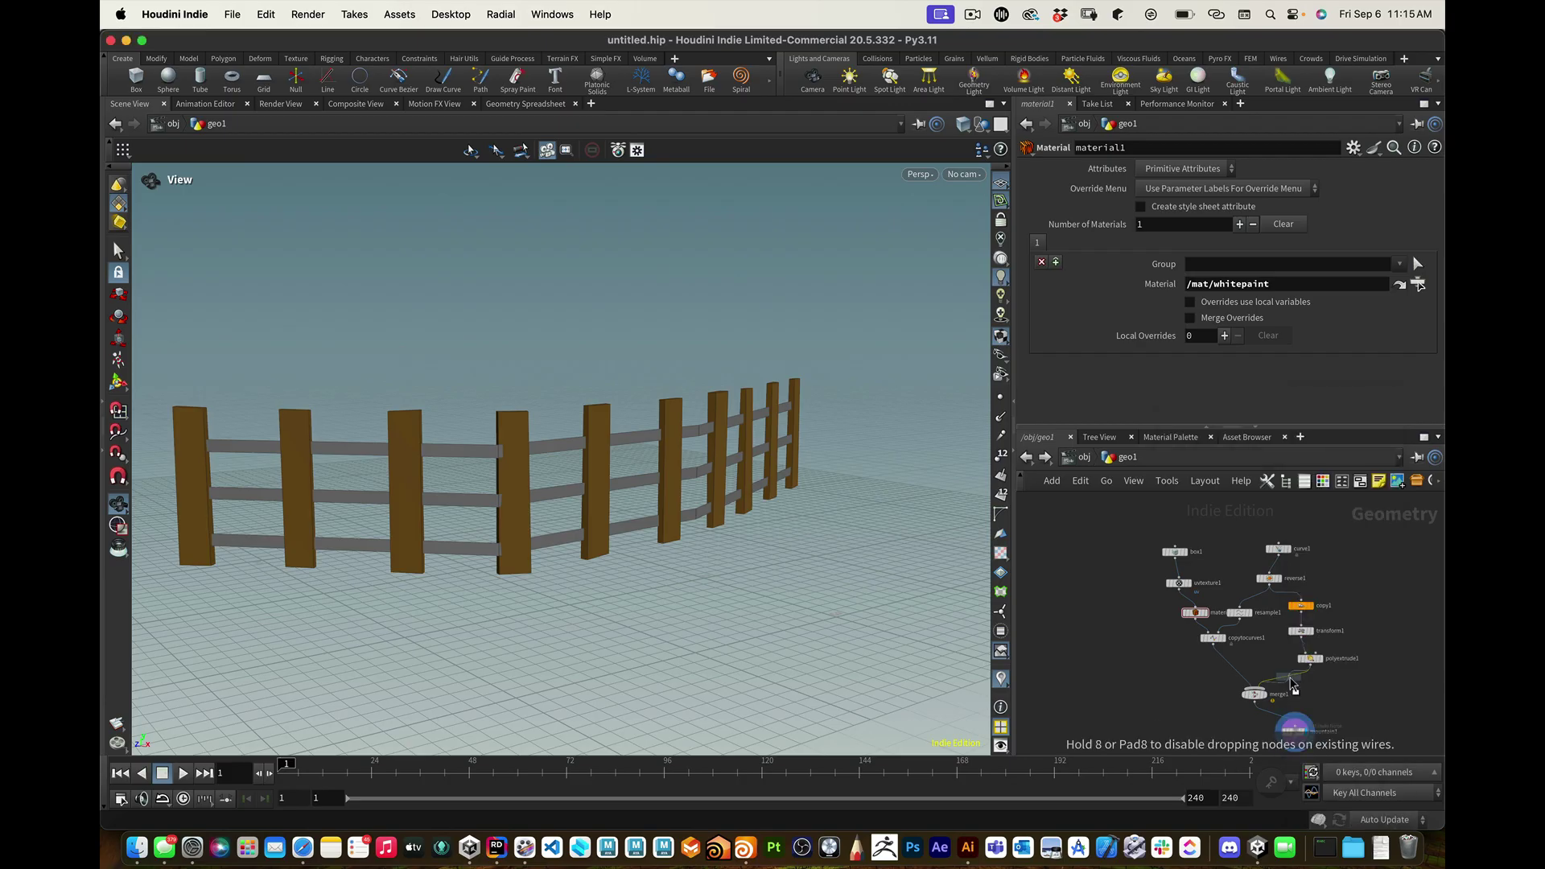
pyautogui.click(1292, 686)
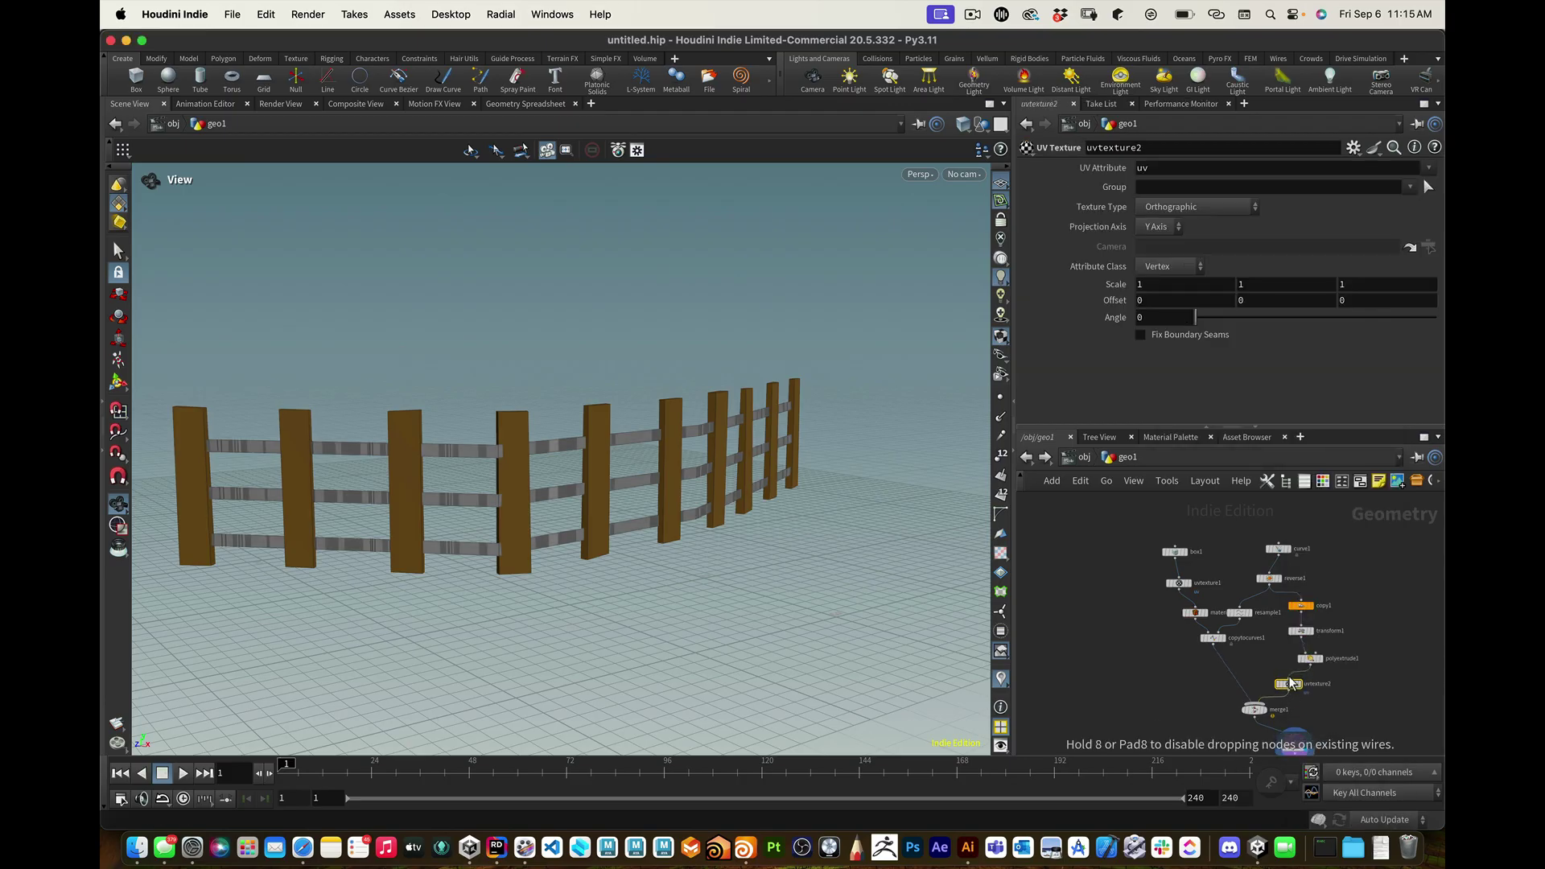
# Step: Set the texture type to Face on the rails' UV Texture node and on the boards' UV Texture node
pyautogui.click(1194, 208)
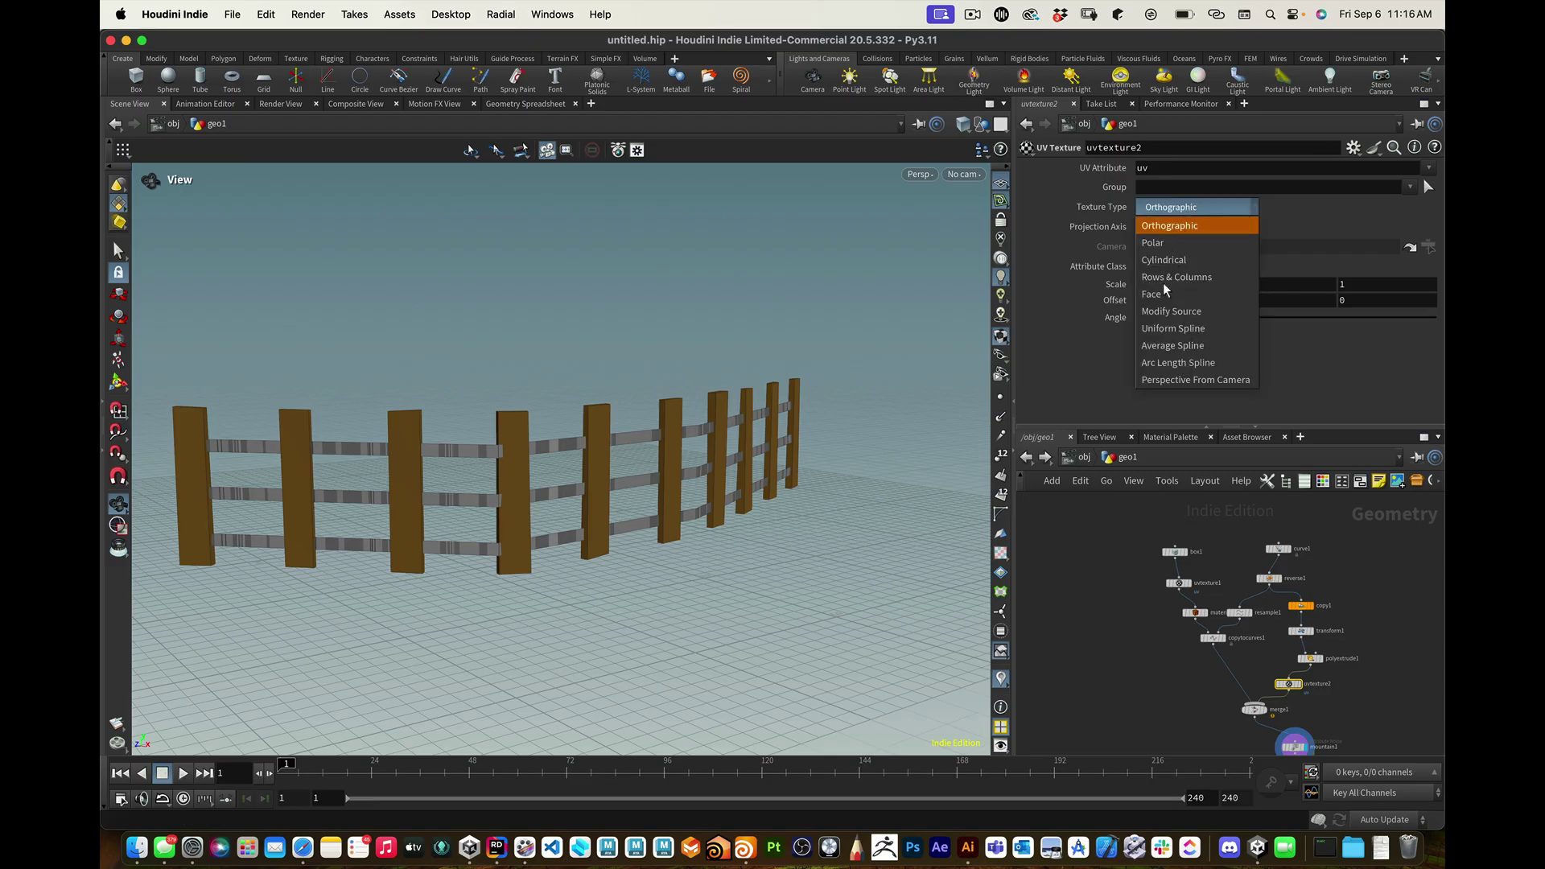
pyautogui.click(1091, 356)
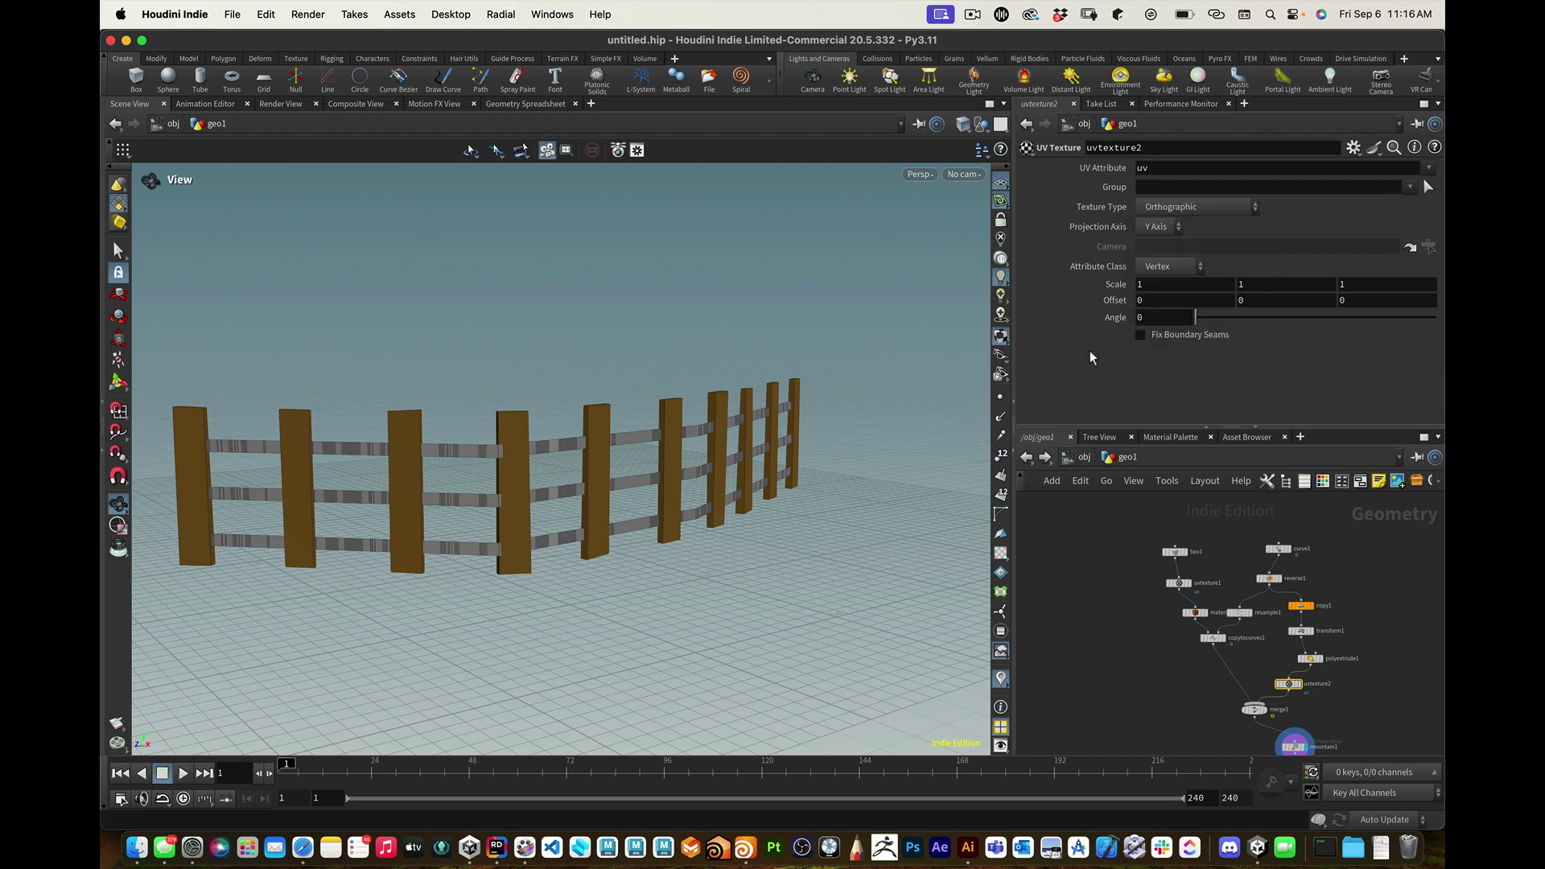
pyautogui.click(1209, 209)
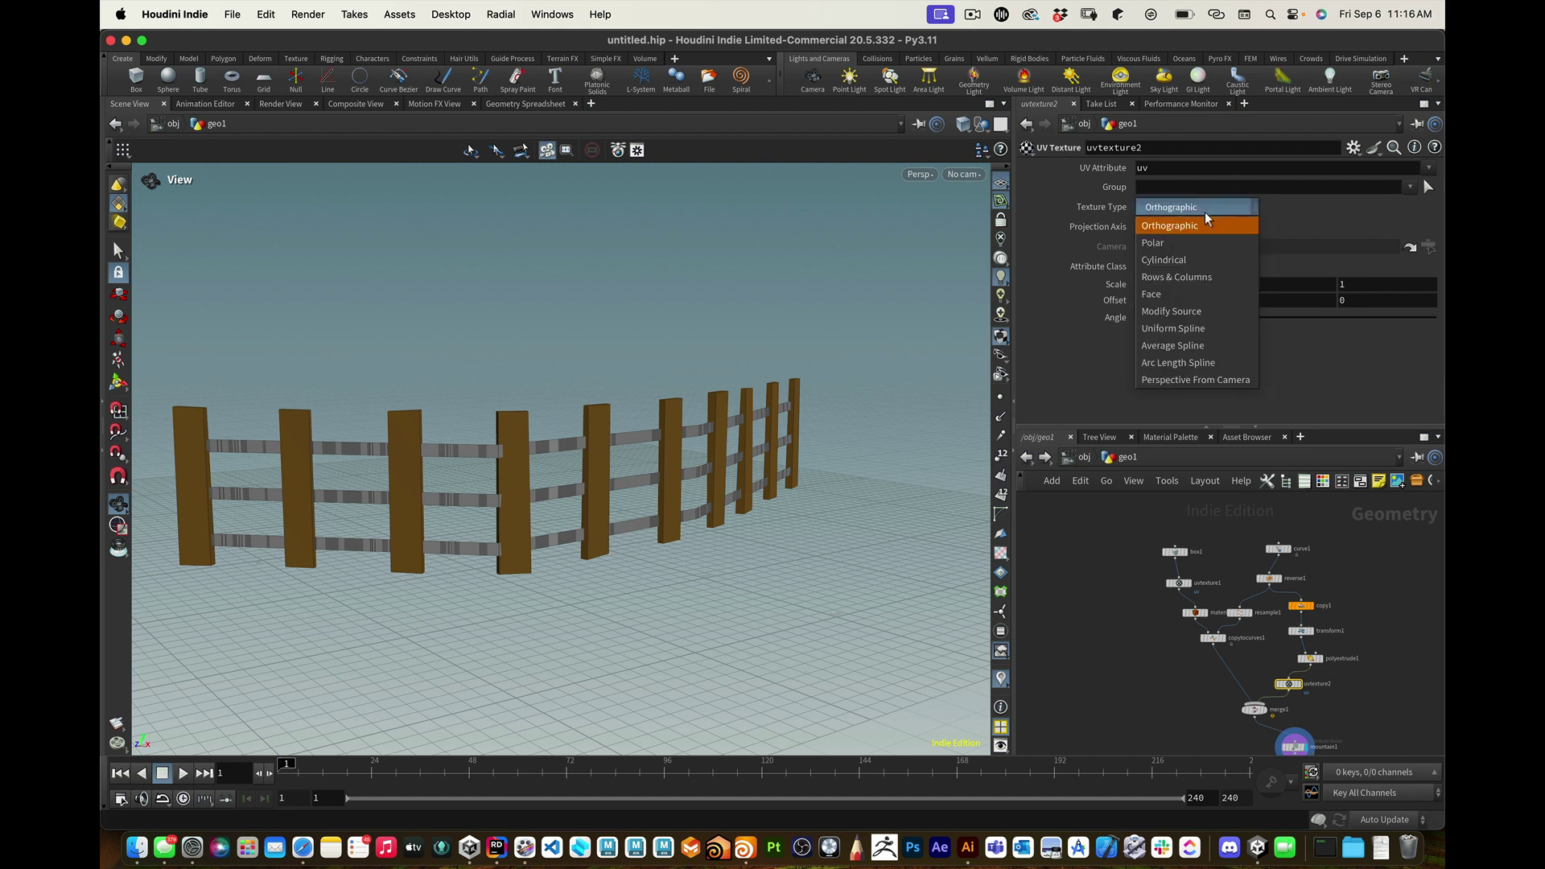
pyautogui.click(1173, 294)
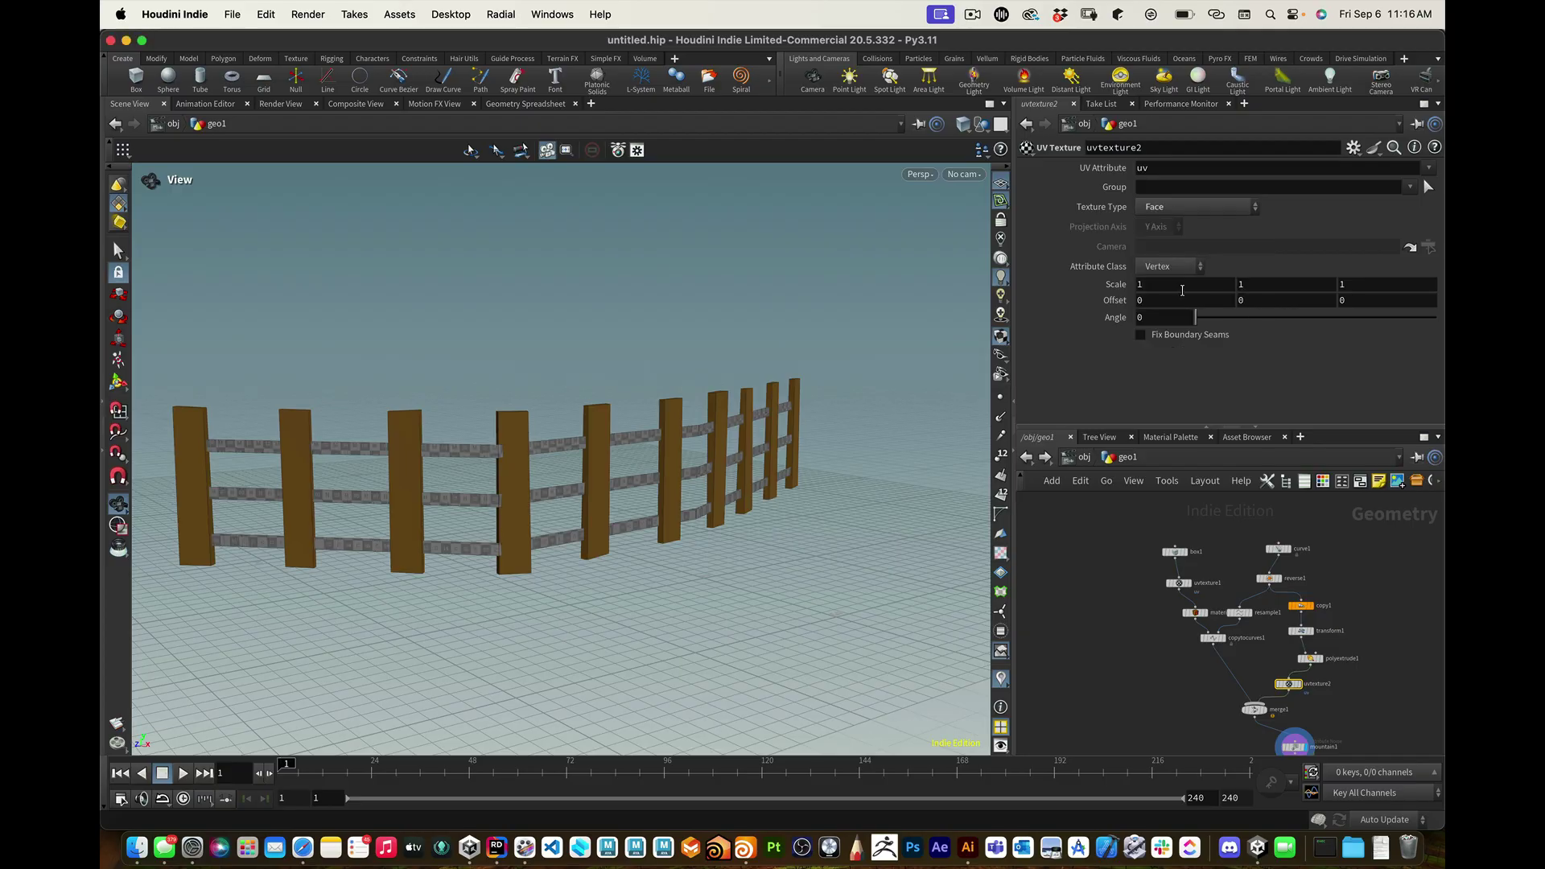
pyautogui.click(1179, 583)
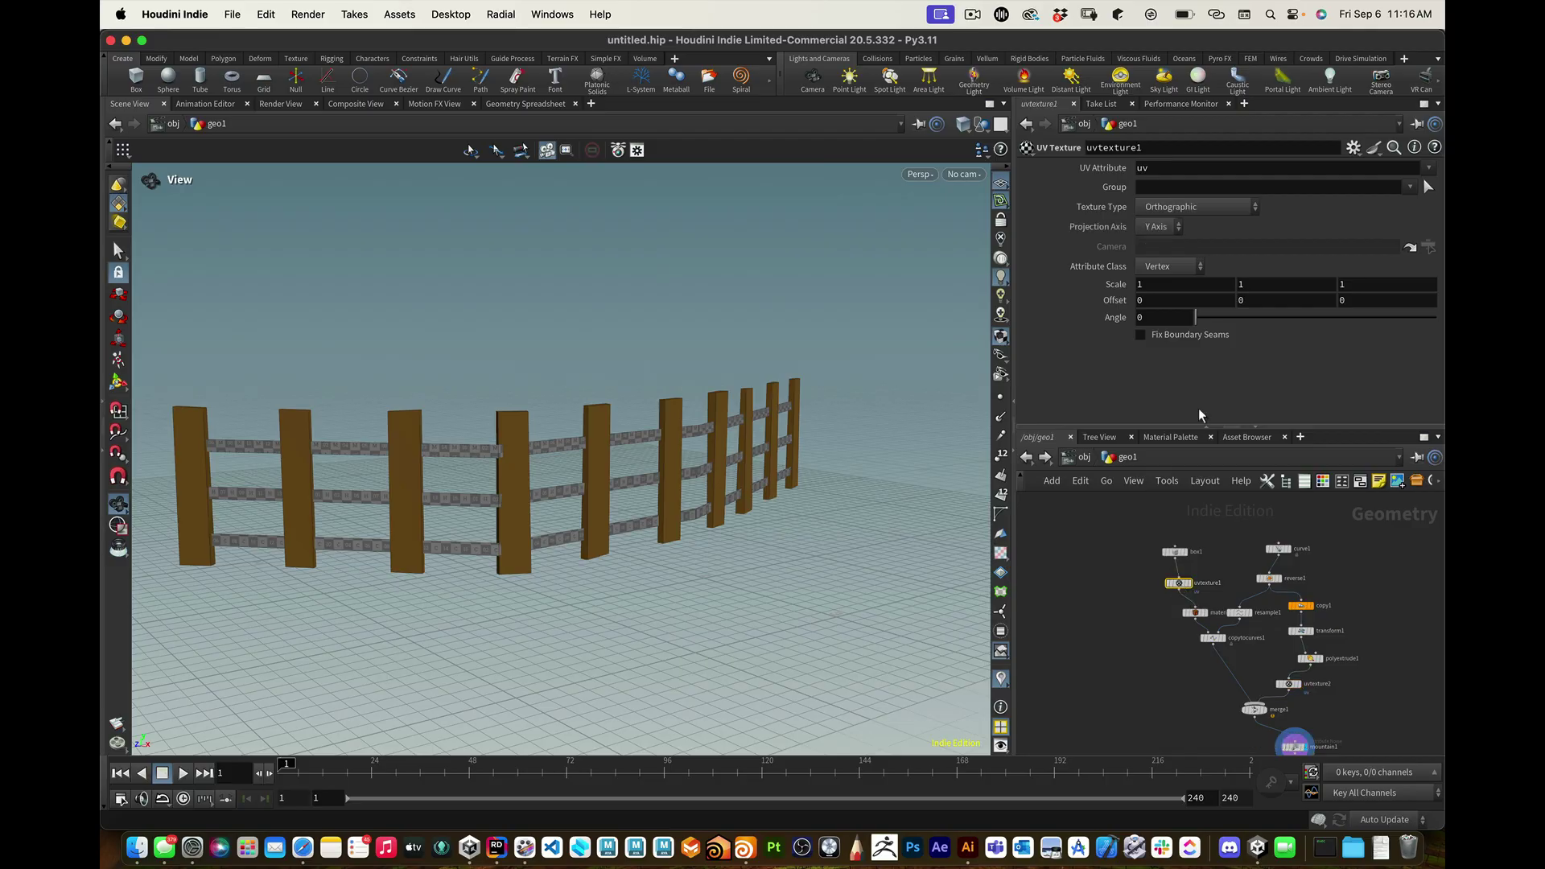
pyautogui.click(1203, 208)
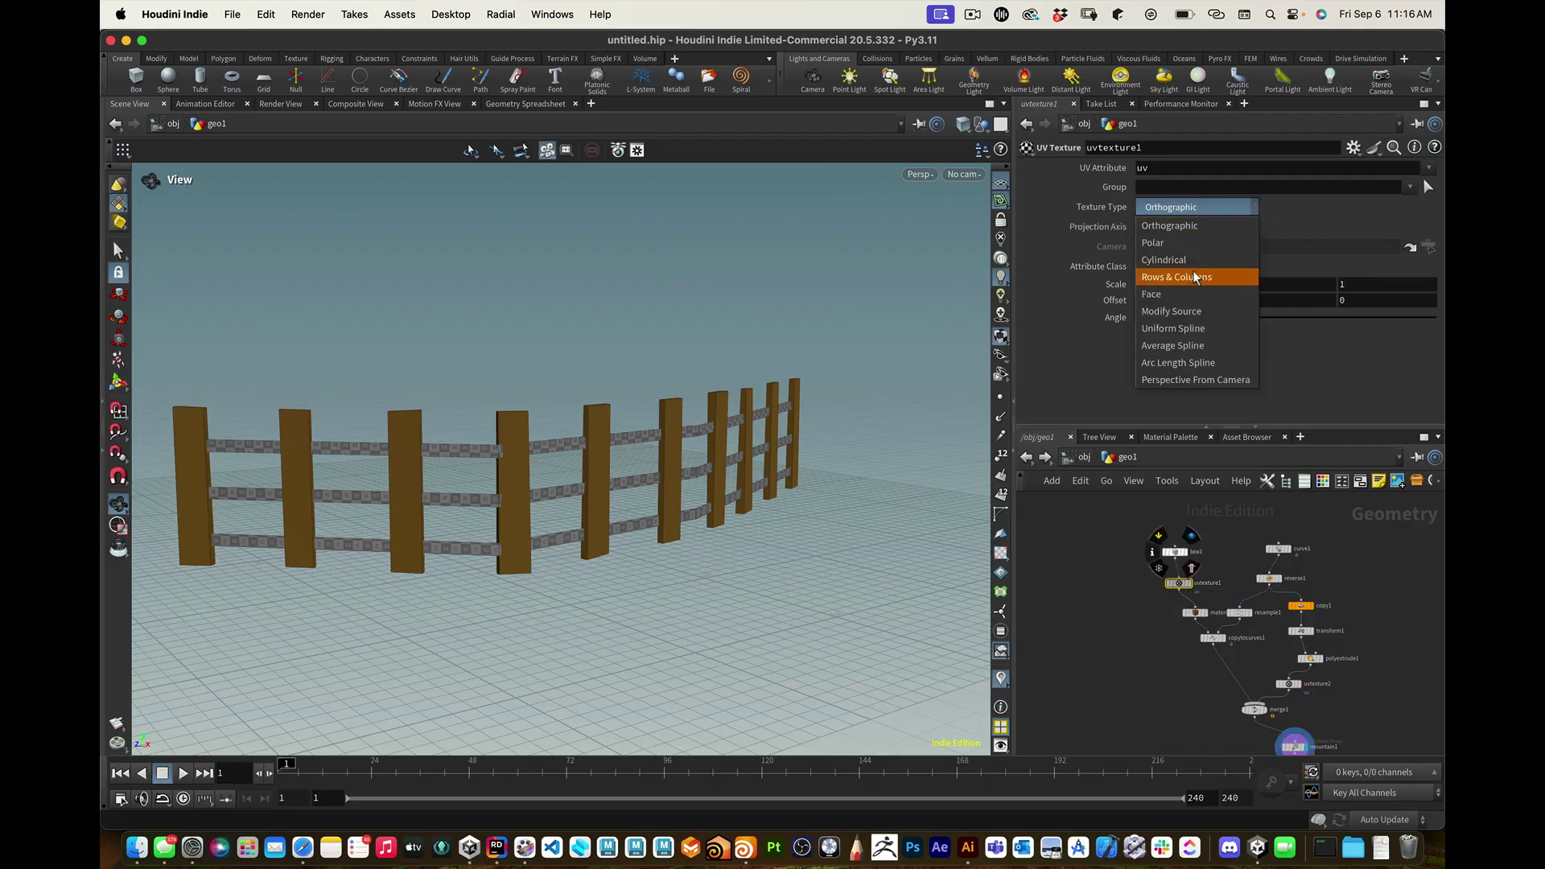
pyautogui.click(1173, 295)
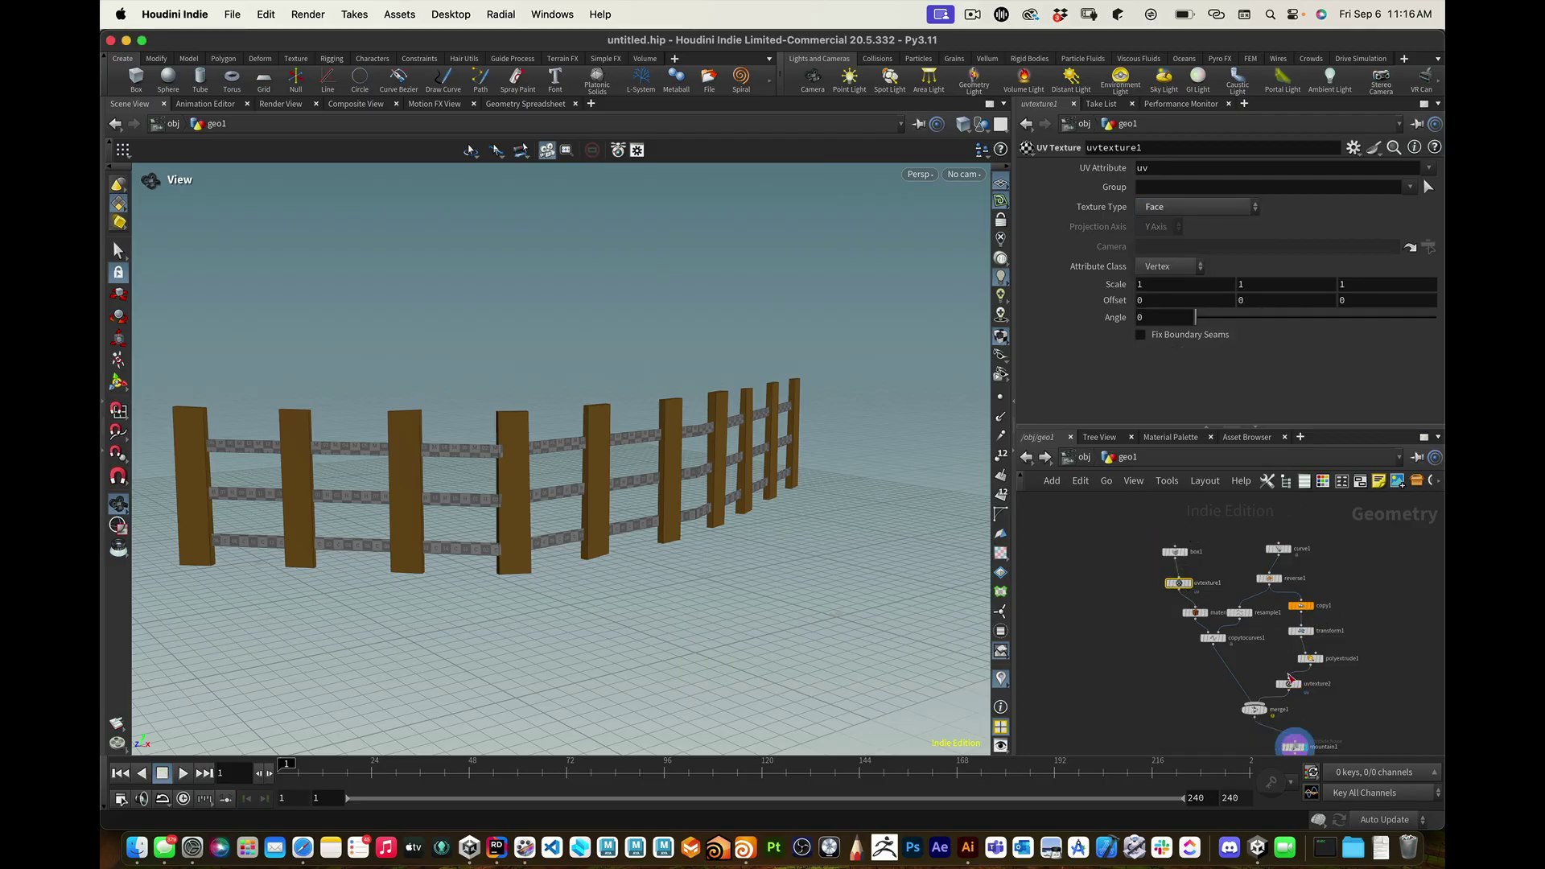
# Step: Delete the Material node between UV Texture and Copy to Curves, and tidy the layout of the fence nodes
pyautogui.moveTo(1292, 684); pyautogui.dragTo(1306, 684)
pyautogui.click(1194, 613)
pyautogui.press('Delete')
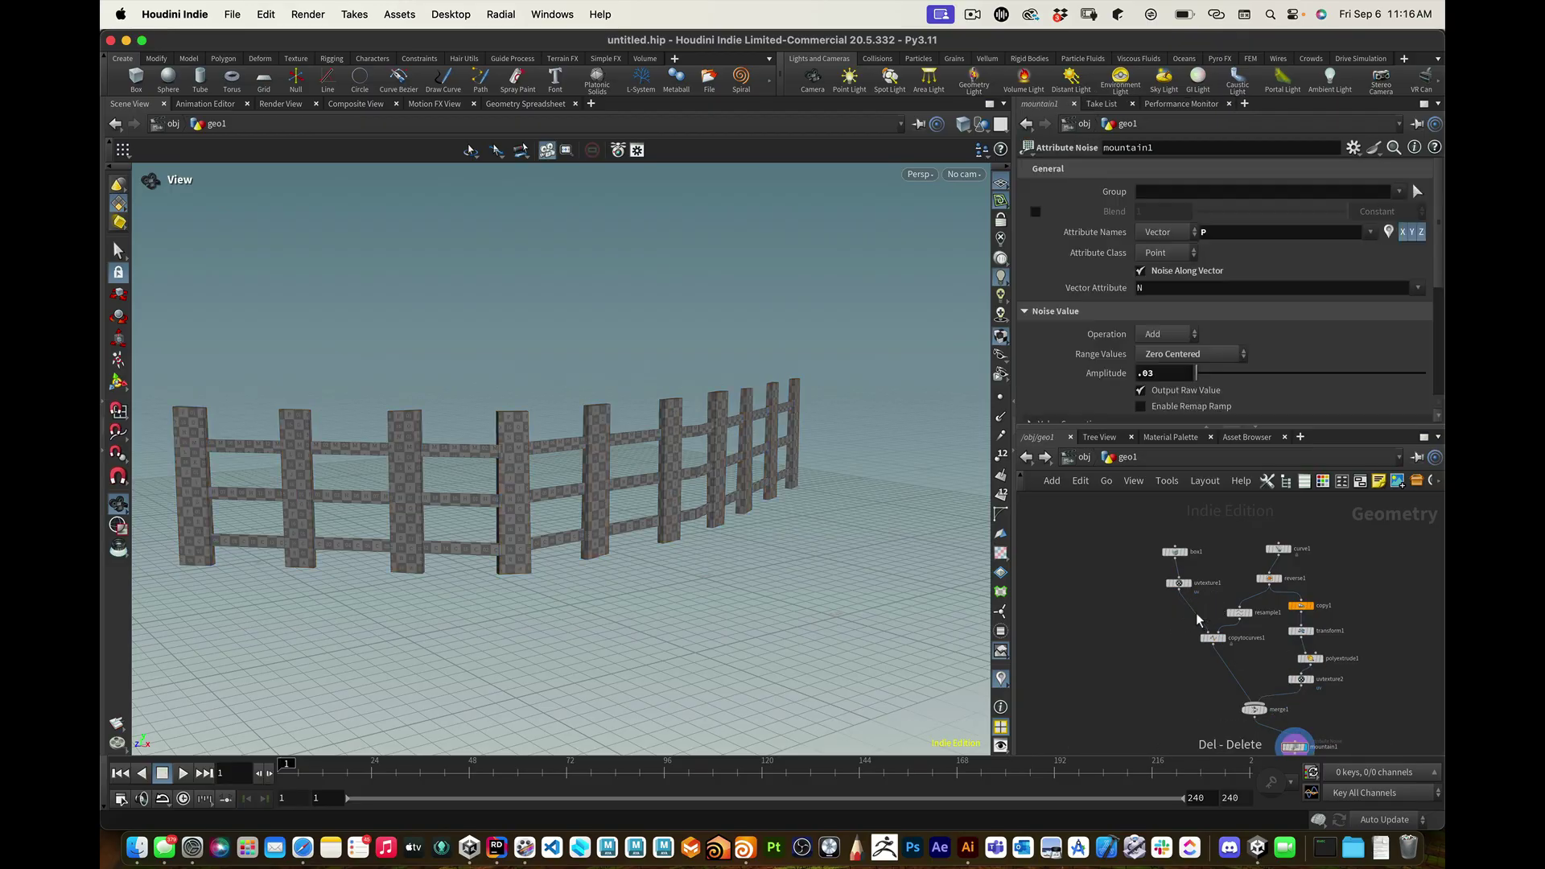
pyautogui.scroll(-4, 1197, 620)
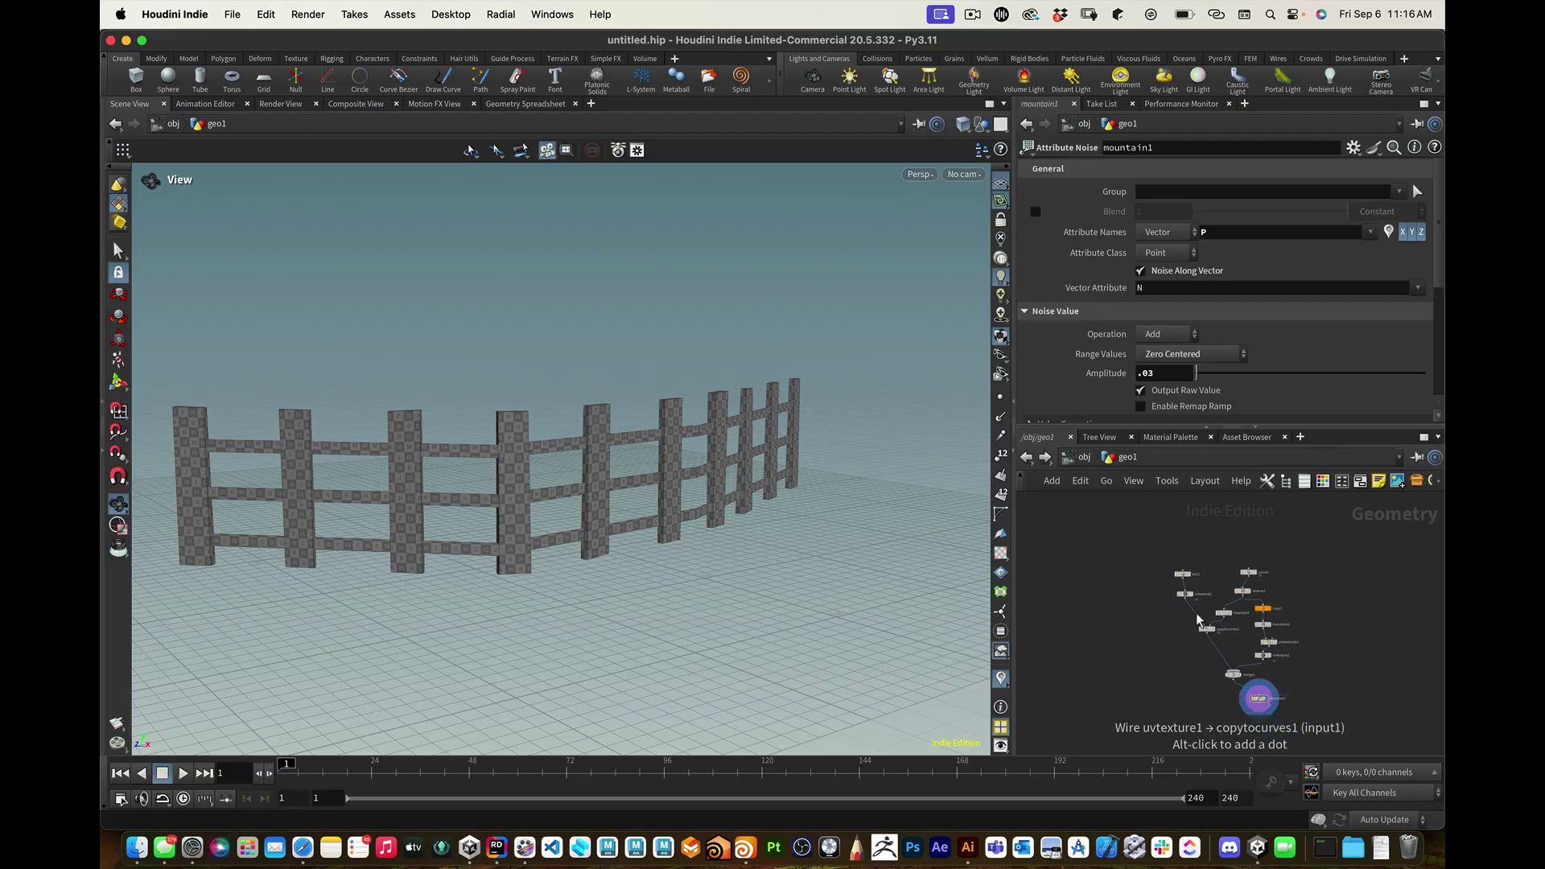
pyautogui.scroll(2, 1197, 619)
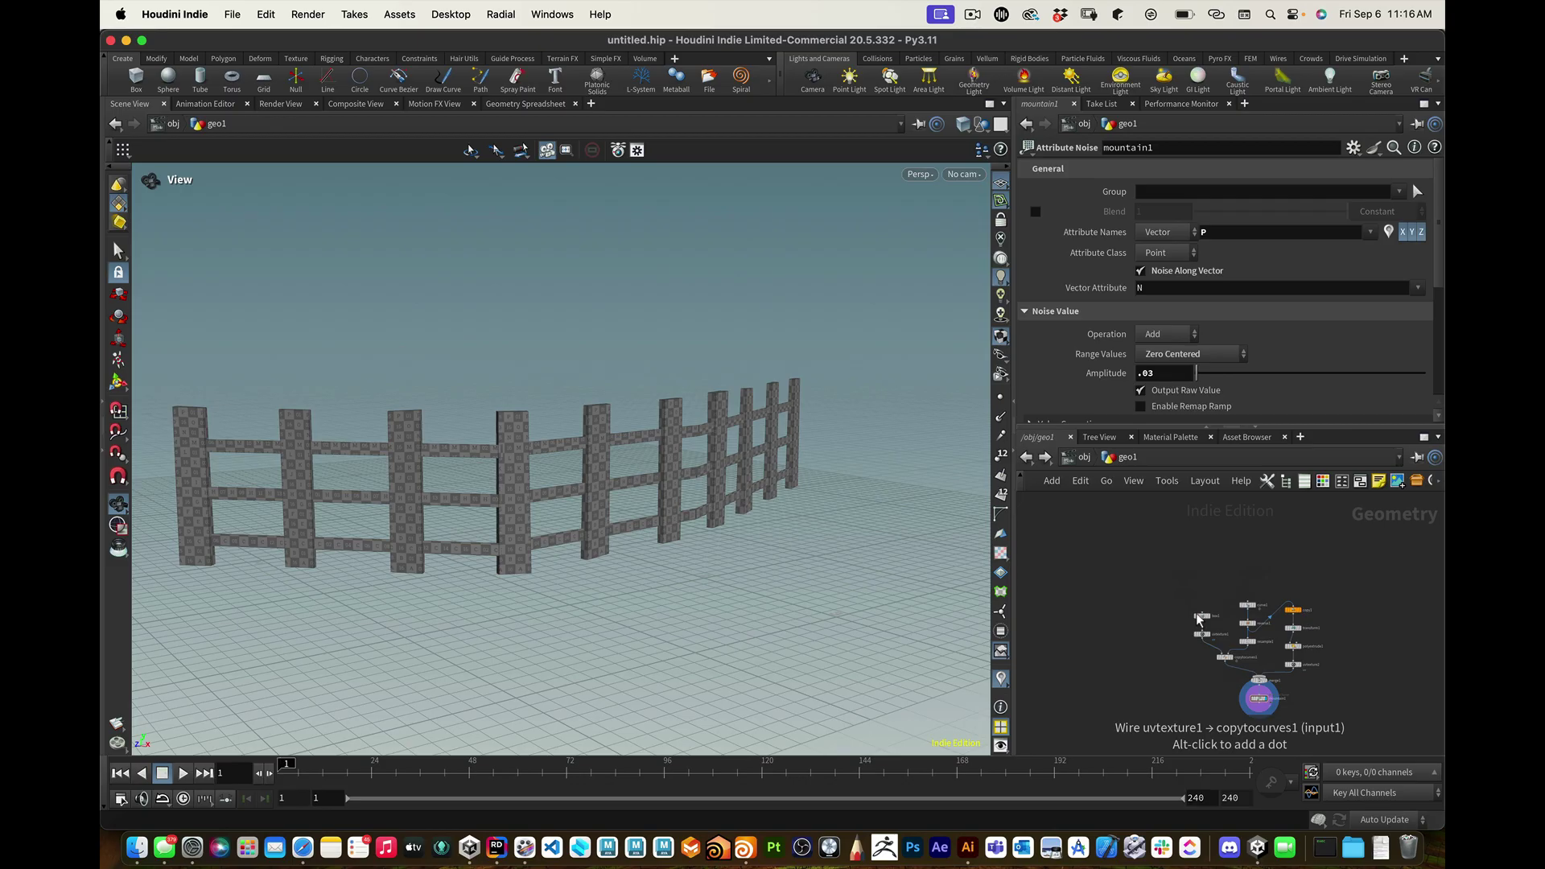
pyautogui.scroll(3, 1263, 655)
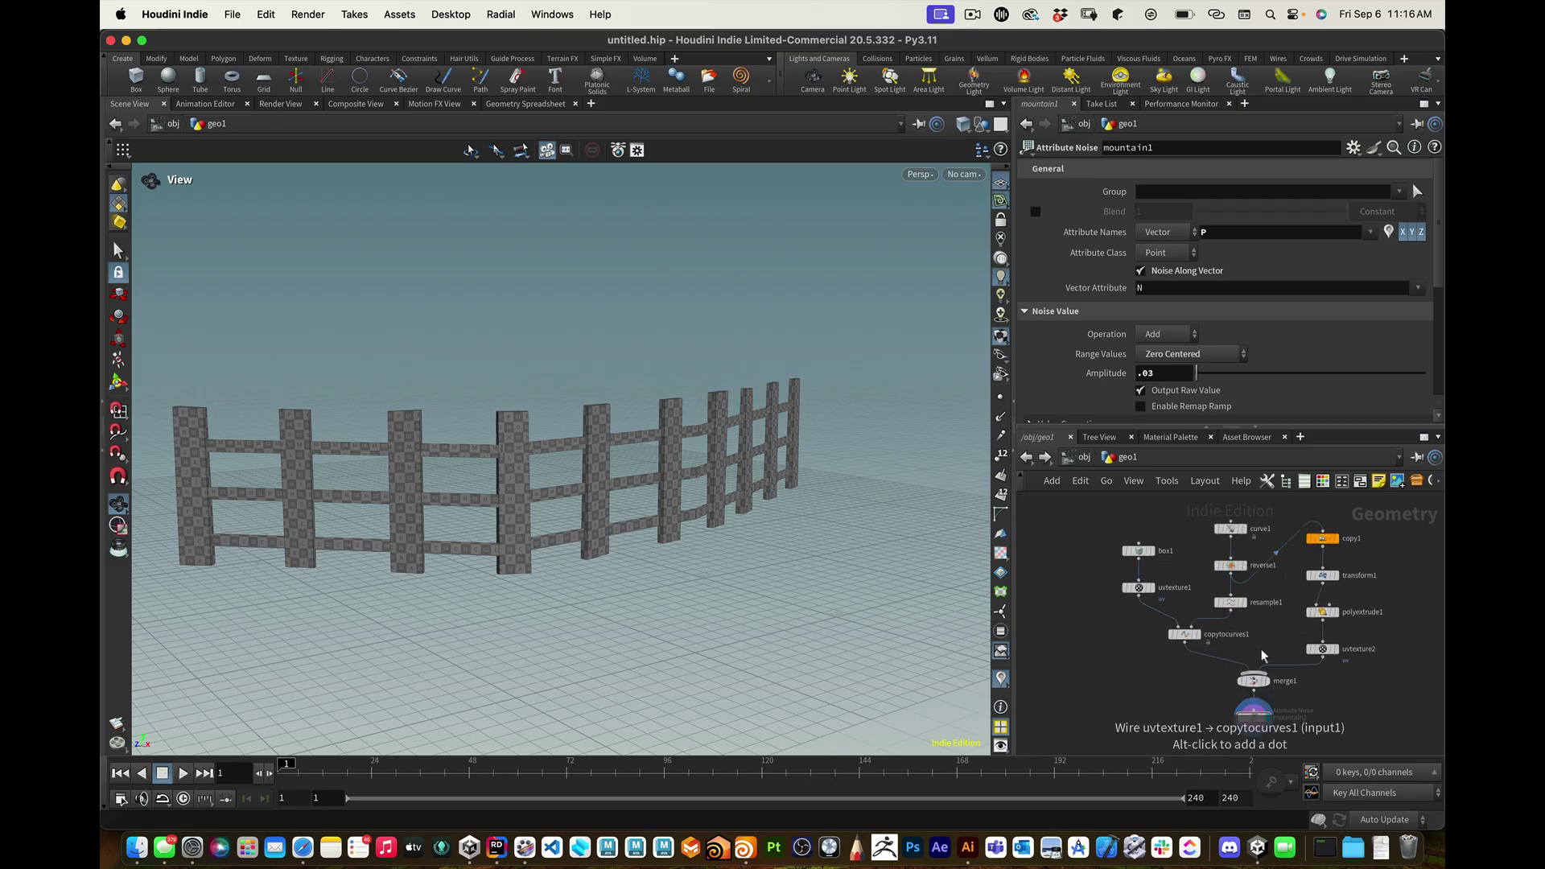
# Step: Make room below the Merge node and insert a Material node between Merge and Mountain
pyautogui.moveTo(1256, 713); pyautogui.dragTo(1268, 742)
pyautogui.click(1261, 698)
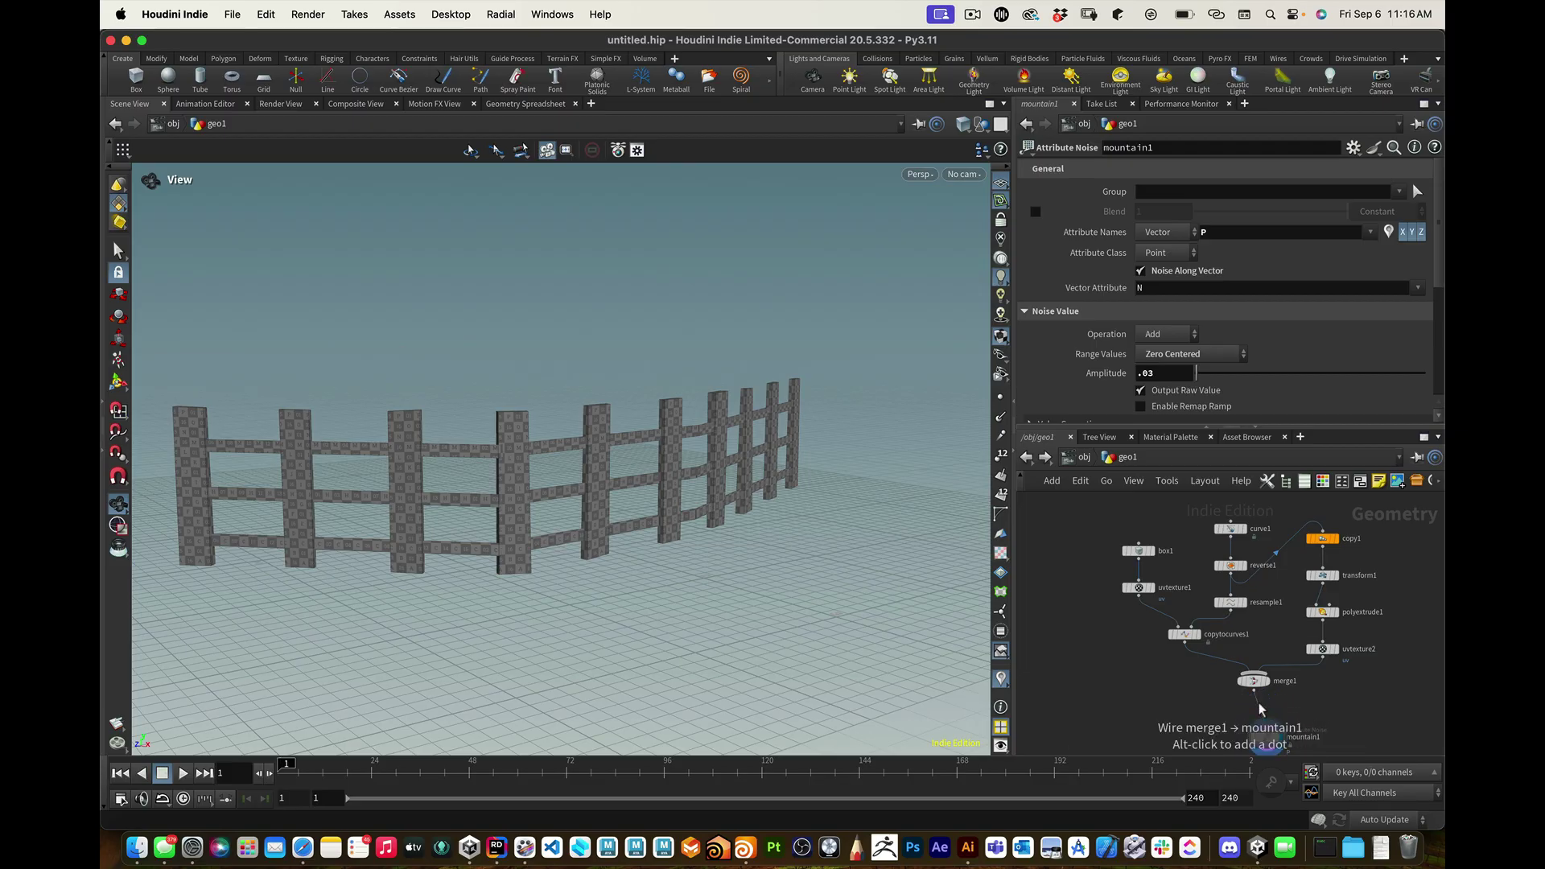
pyautogui.click(1261, 708)
pyautogui.write('ma')
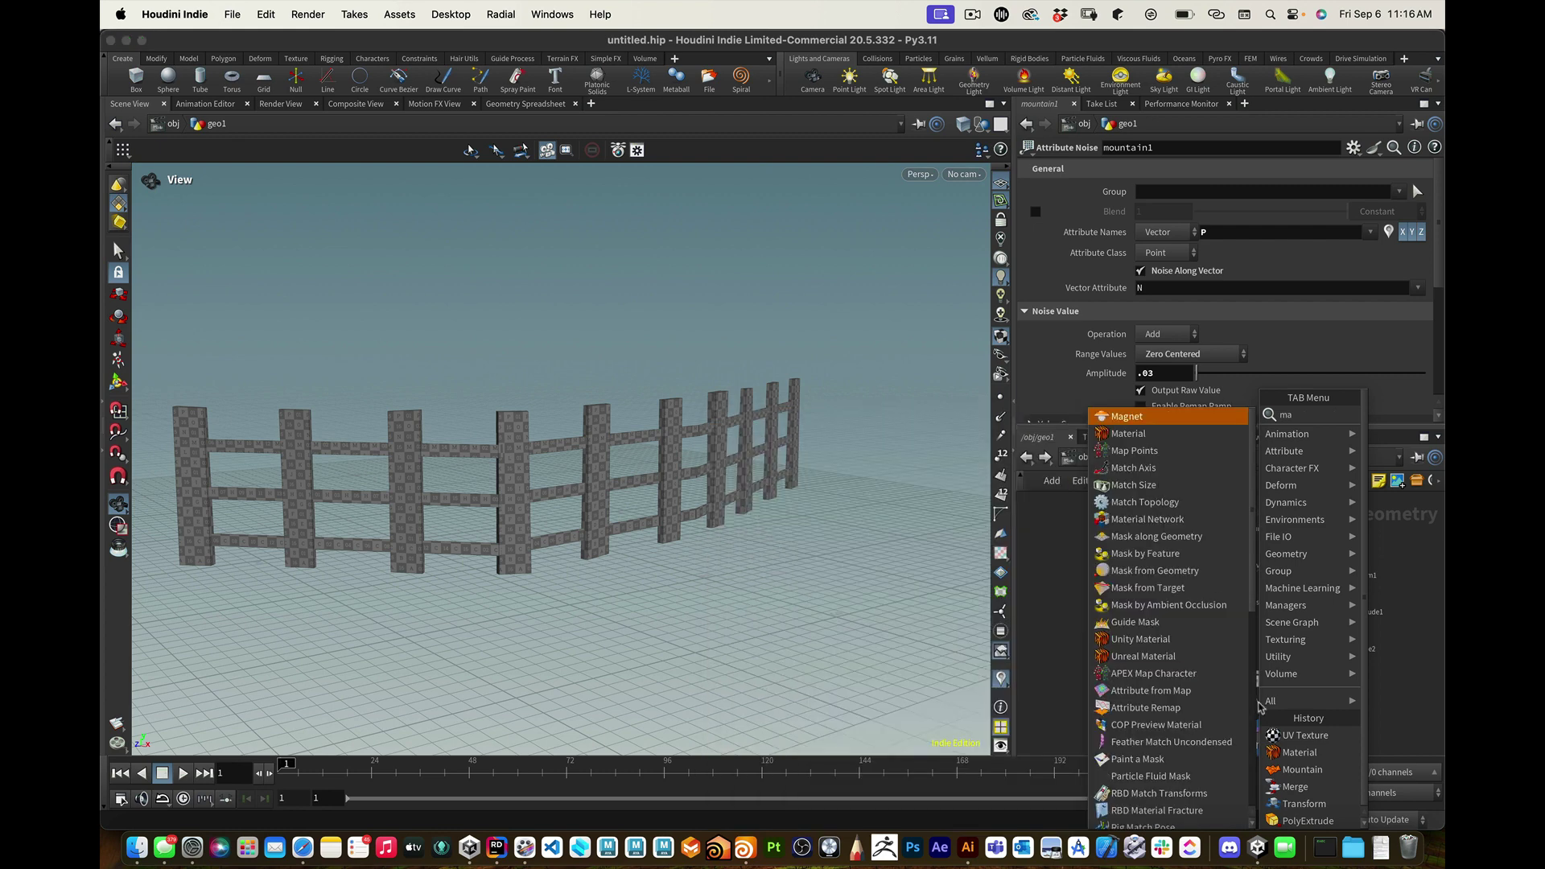
pyautogui.press('Down')
pyautogui.press('Return')
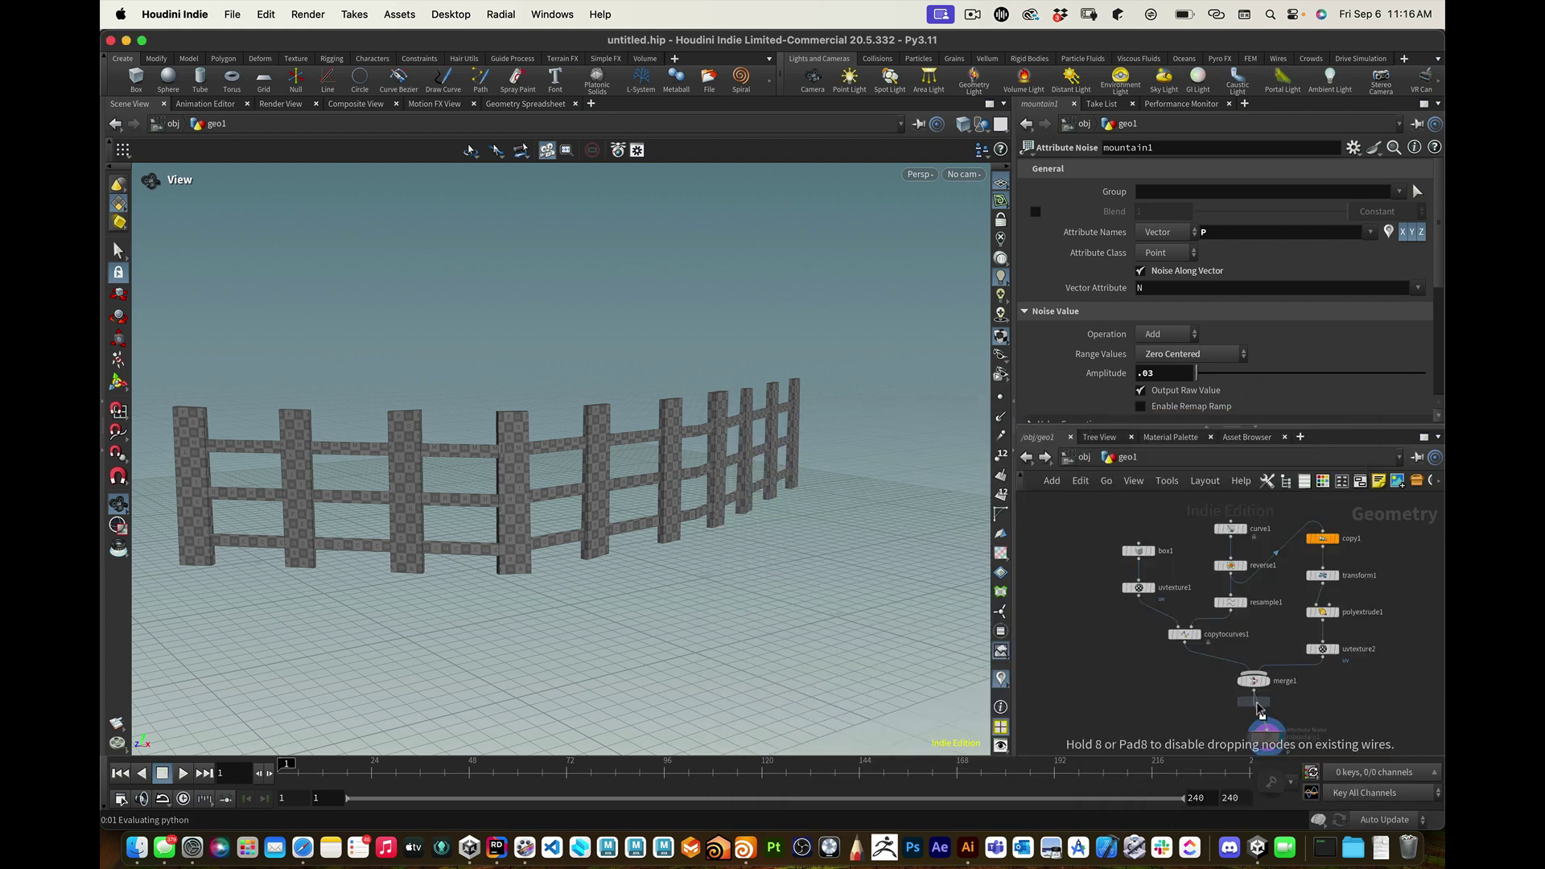
pyautogui.click(1259, 708)
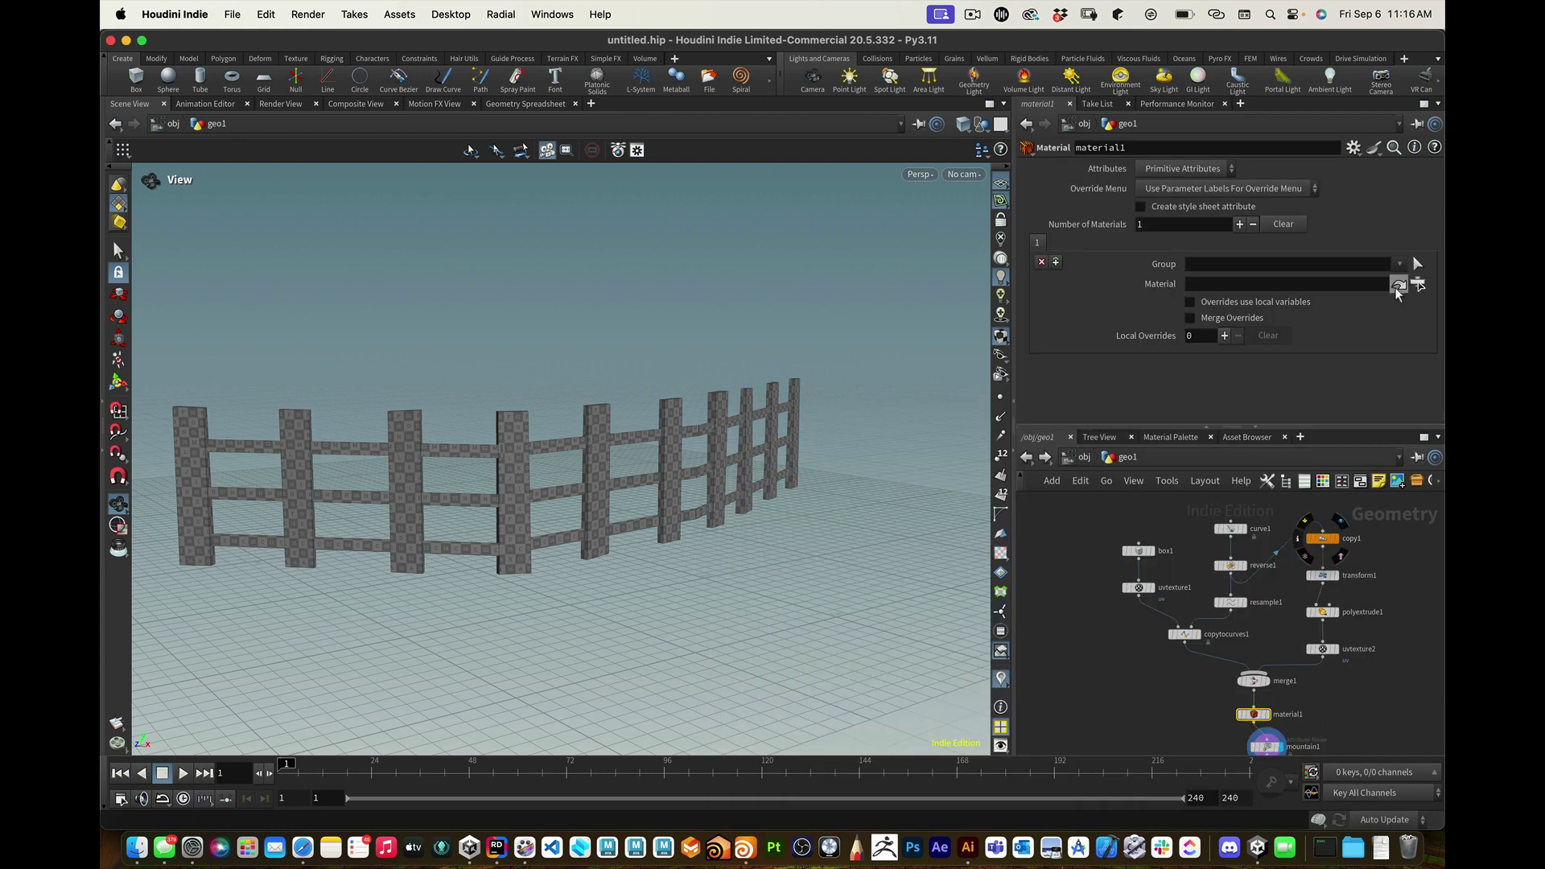
# Step: Assign the /mat/whitepaint material to the Material node below Merge so it covers the whole fence
pyautogui.click(1417, 284)
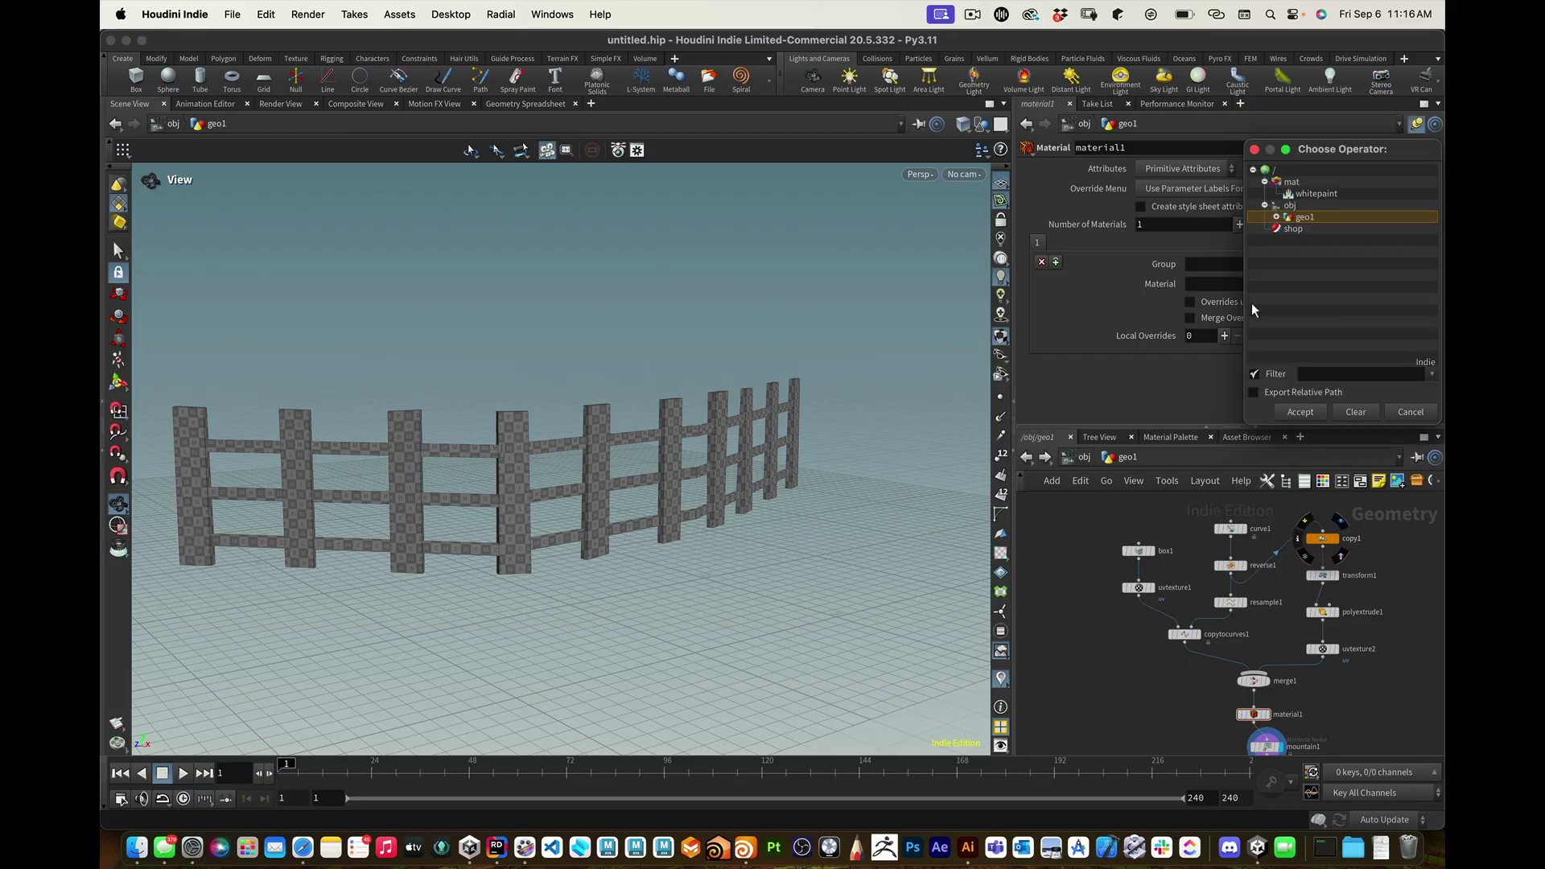
pyautogui.doubleClick(1296, 195)
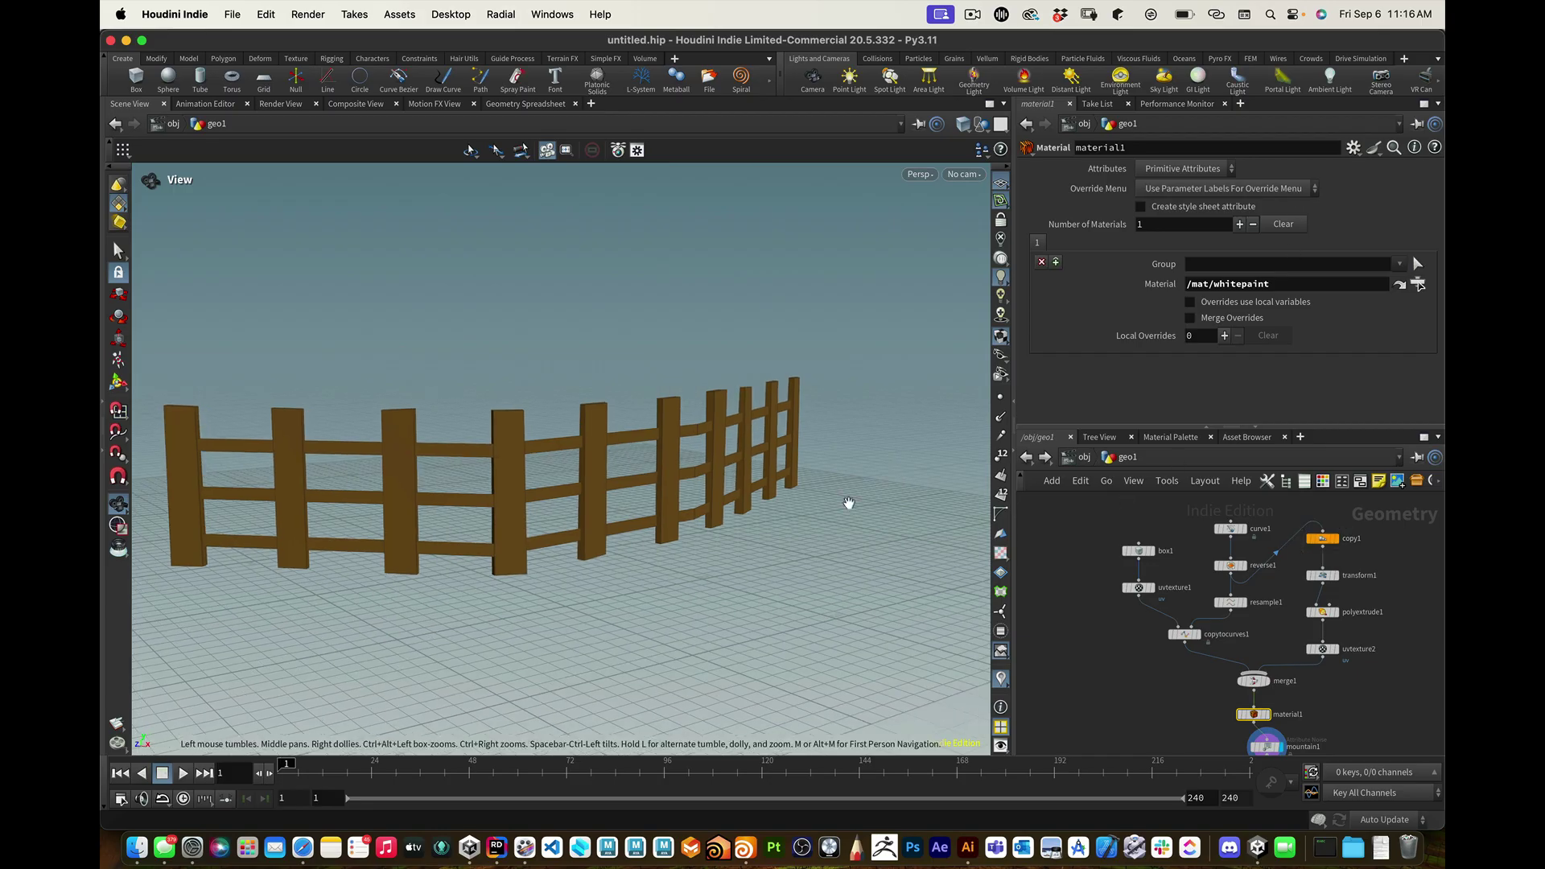
pyautogui.moveTo(831, 496)
pyautogui.mouseDown()
pyautogui.moveTo(765, 486)
pyautogui.moveTo(820, 500)
pyautogui.mouseUp()
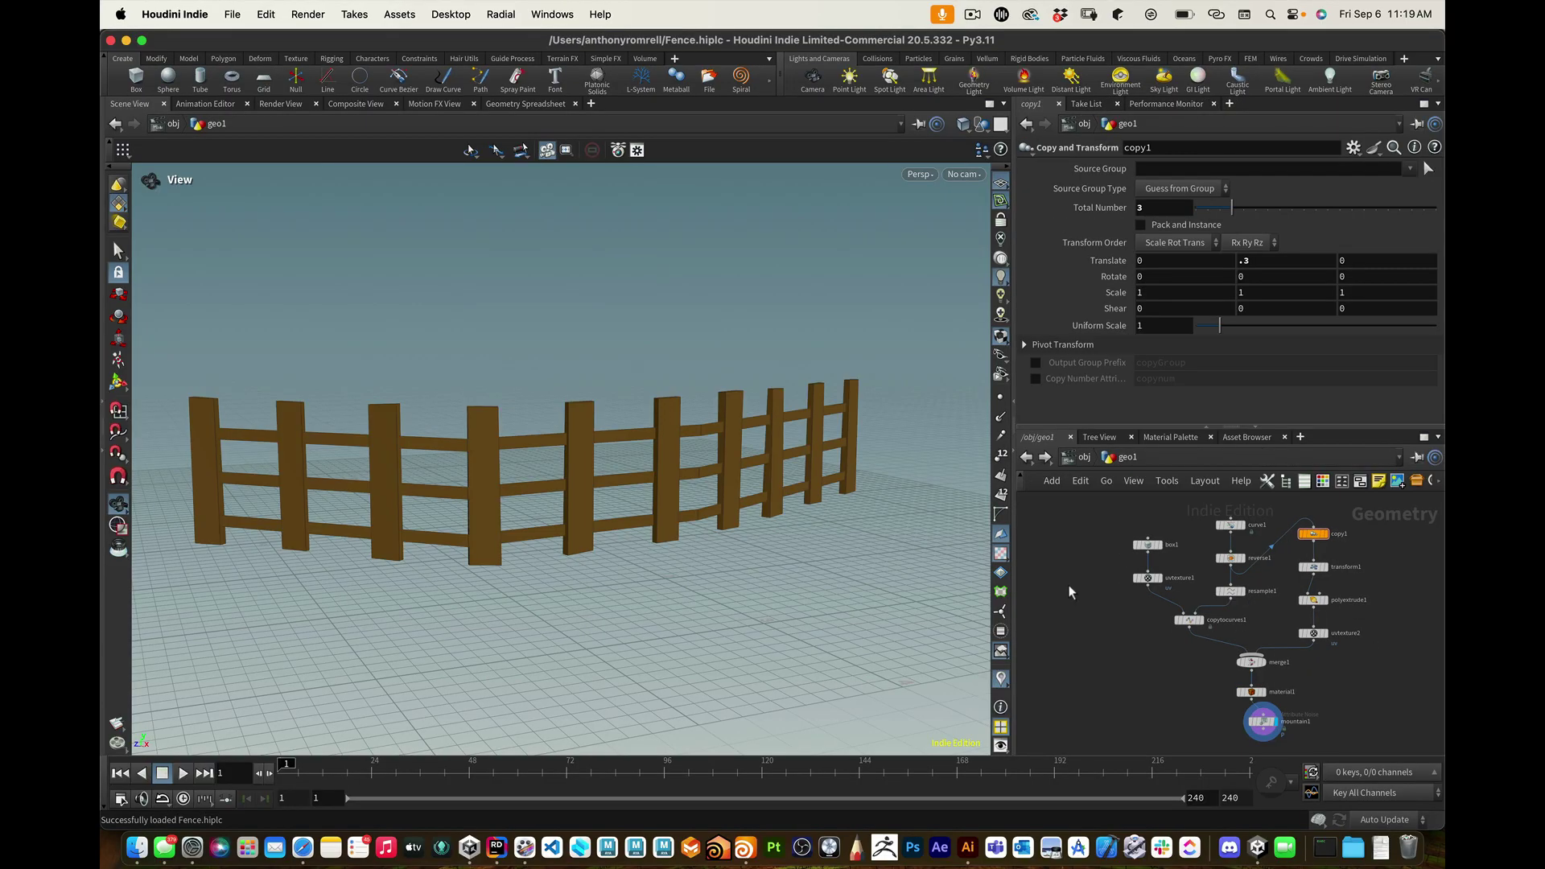
# Step: Copy all the fence nodes in the geo1 network and open the recent file NewRandomRocks.hiplc
pyautogui.moveTo(1103, 510); pyautogui.dragTo(1357, 742)
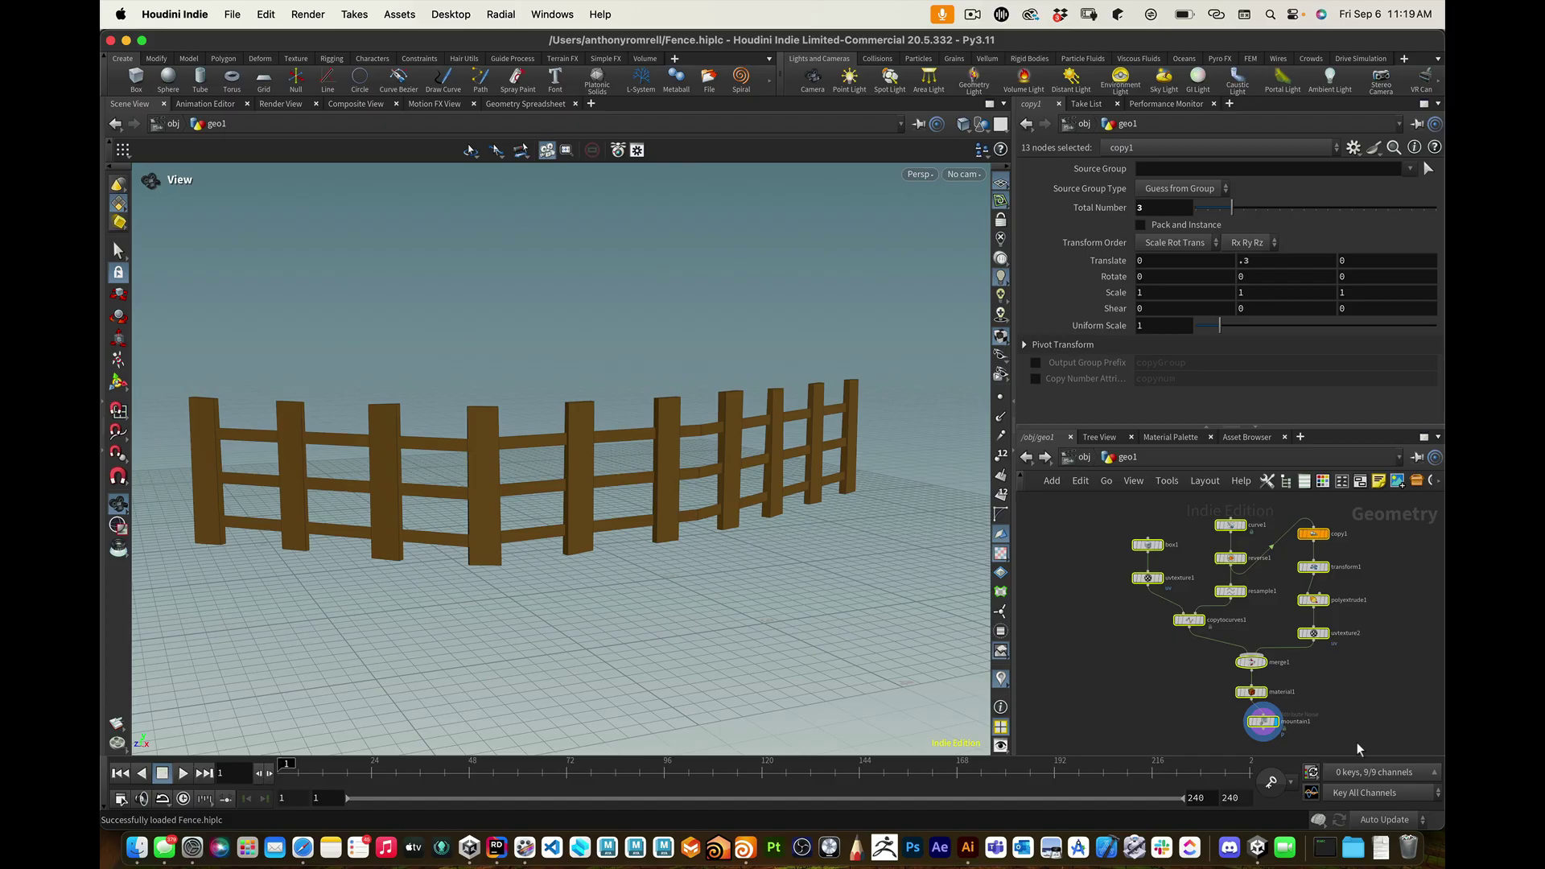
pyautogui.press('super+c')
pyautogui.click(232, 13)
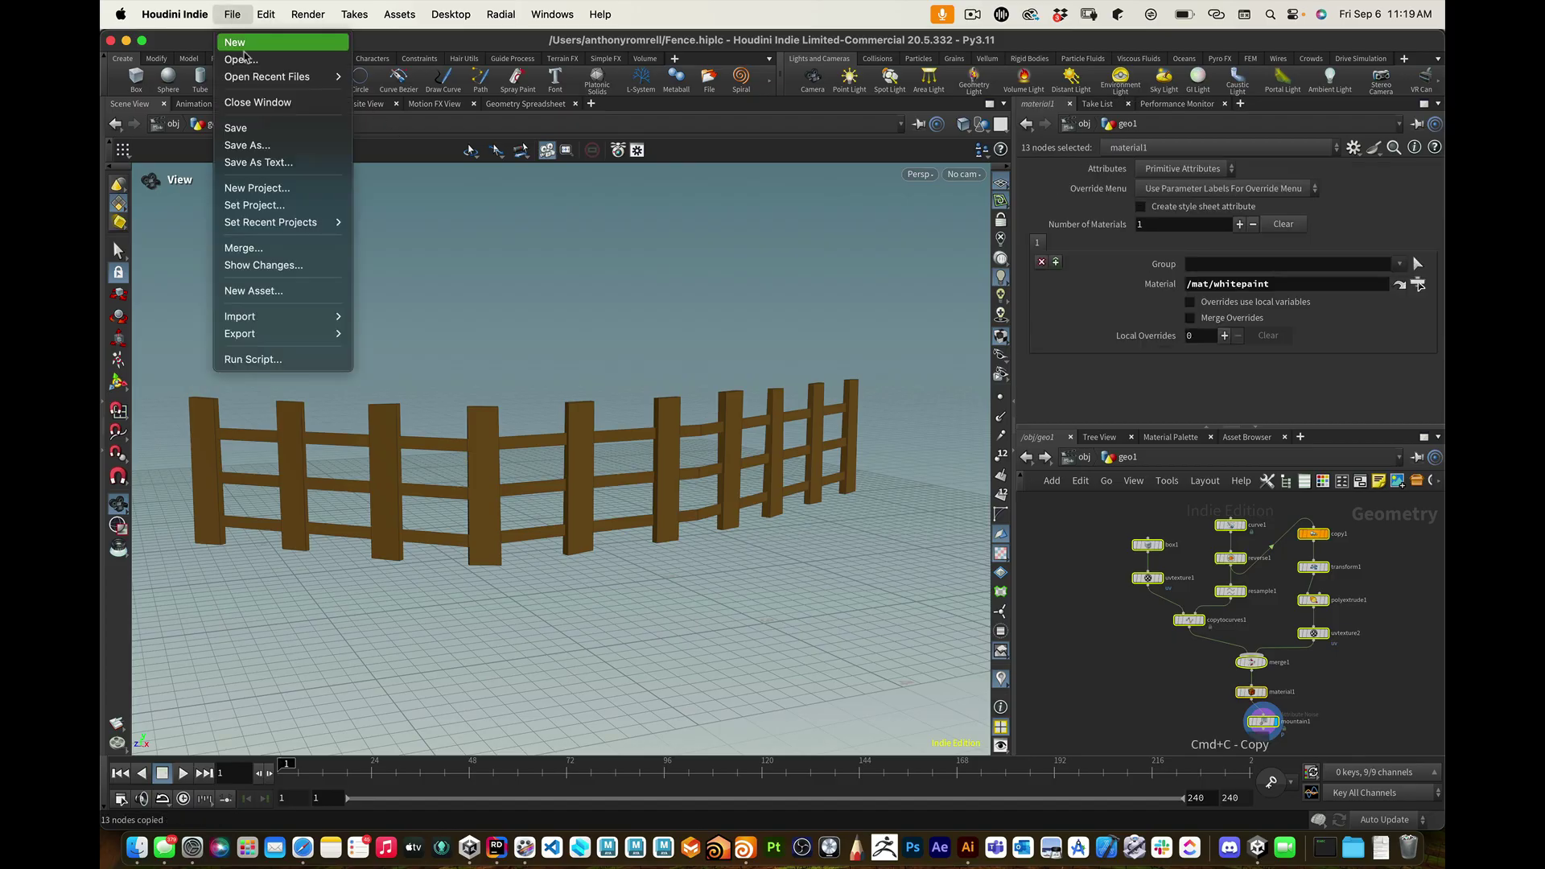
pyautogui.moveTo(258, 78)
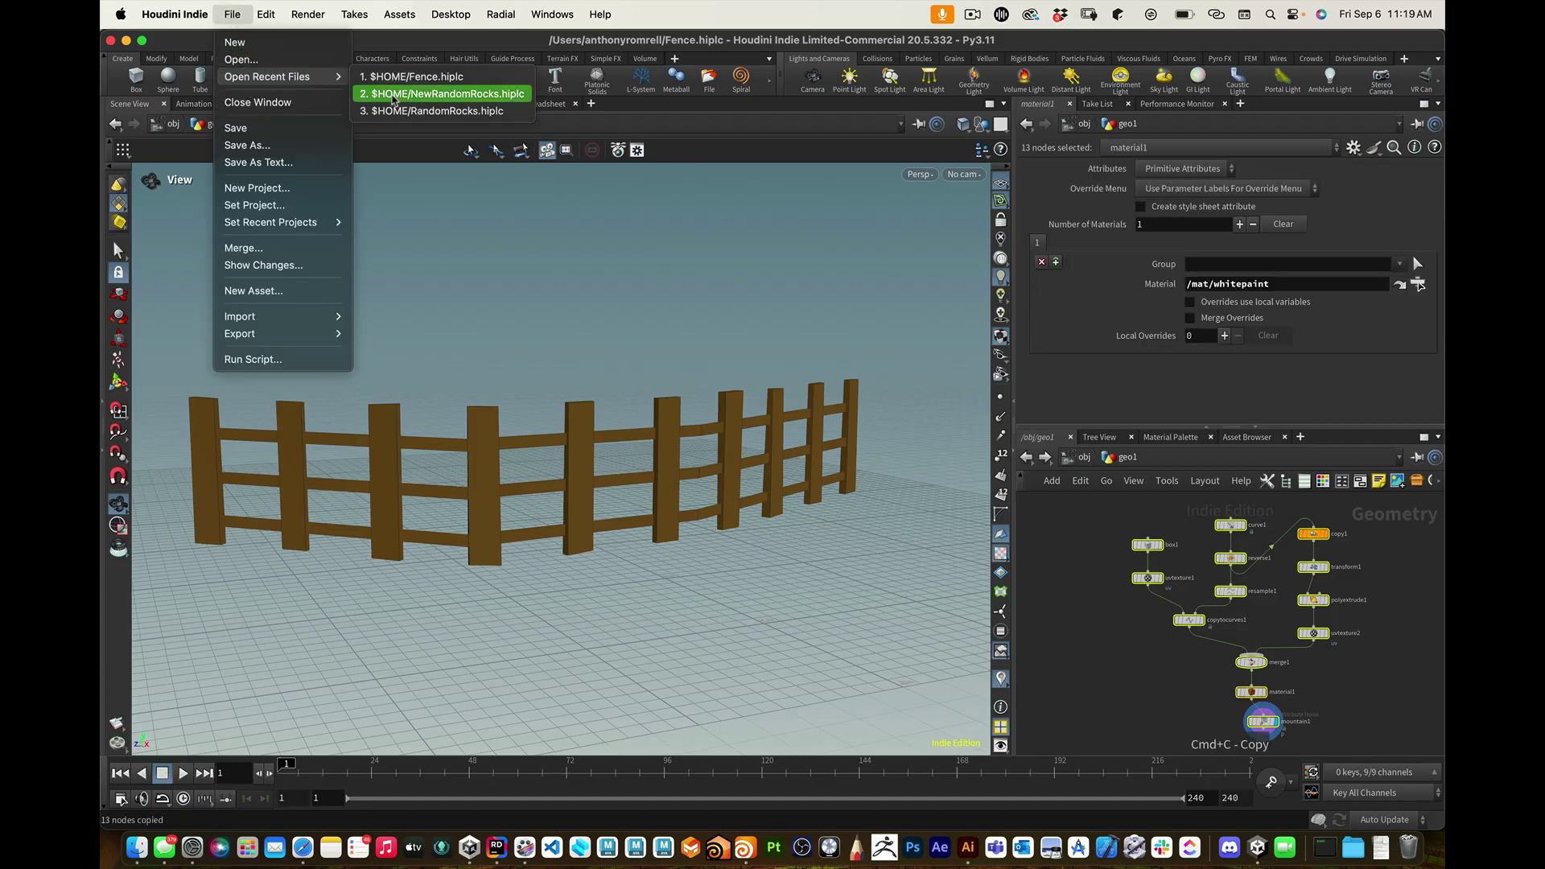
pyautogui.click(395, 94)
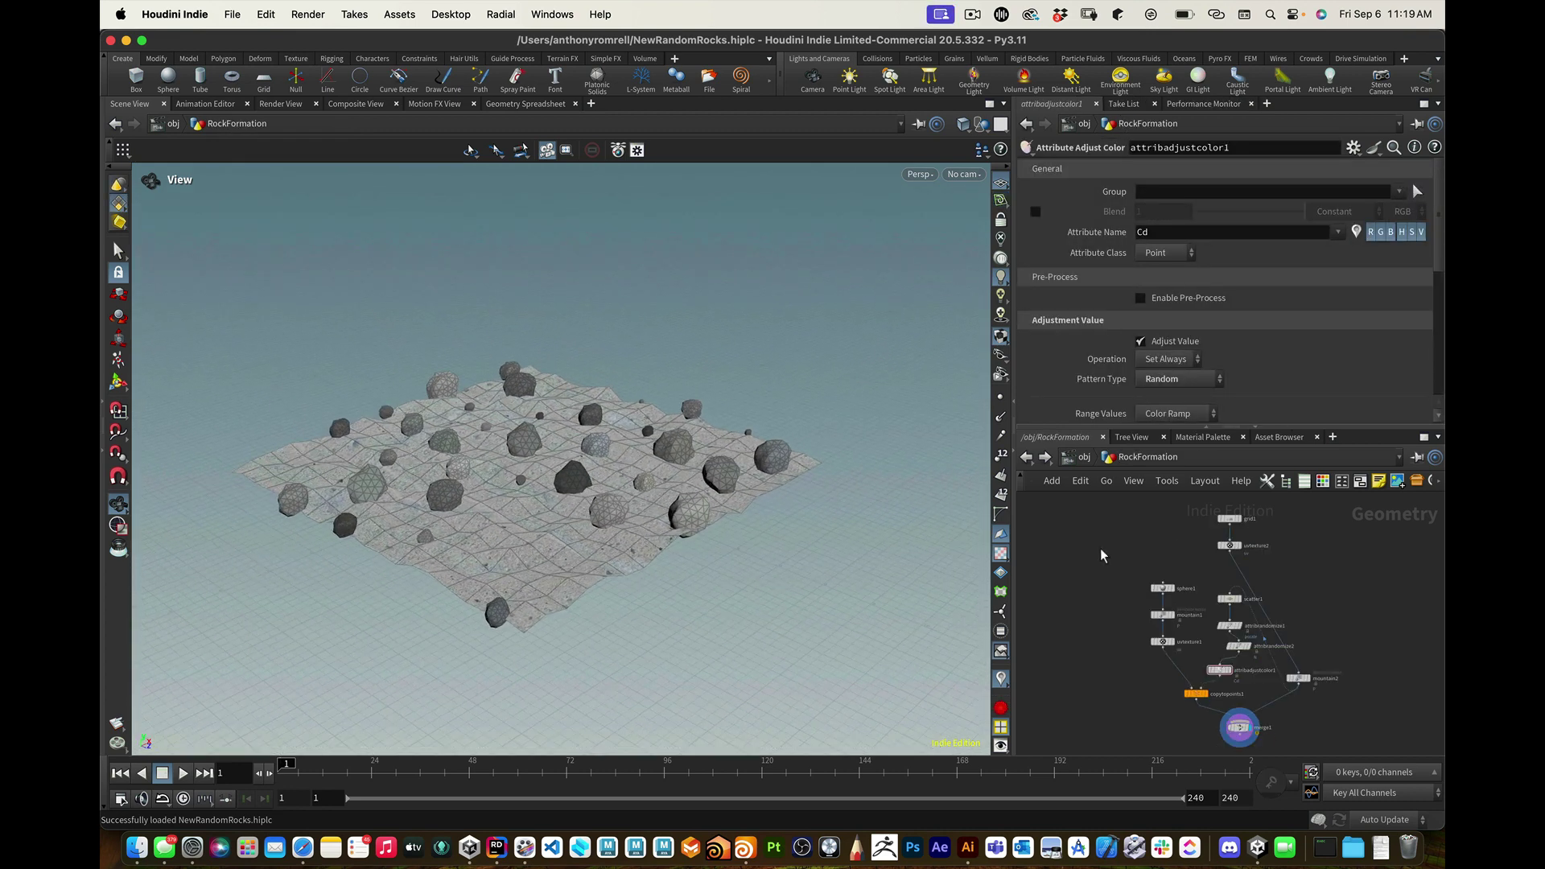
# Step: Paste the fence nodes into the RockFormation network, place them clear of the rock nodes, and frame the fence in the viewport
pyautogui.moveTo(1124, 511); pyautogui.dragTo(1386, 701)
pyautogui.click(1219, 679)
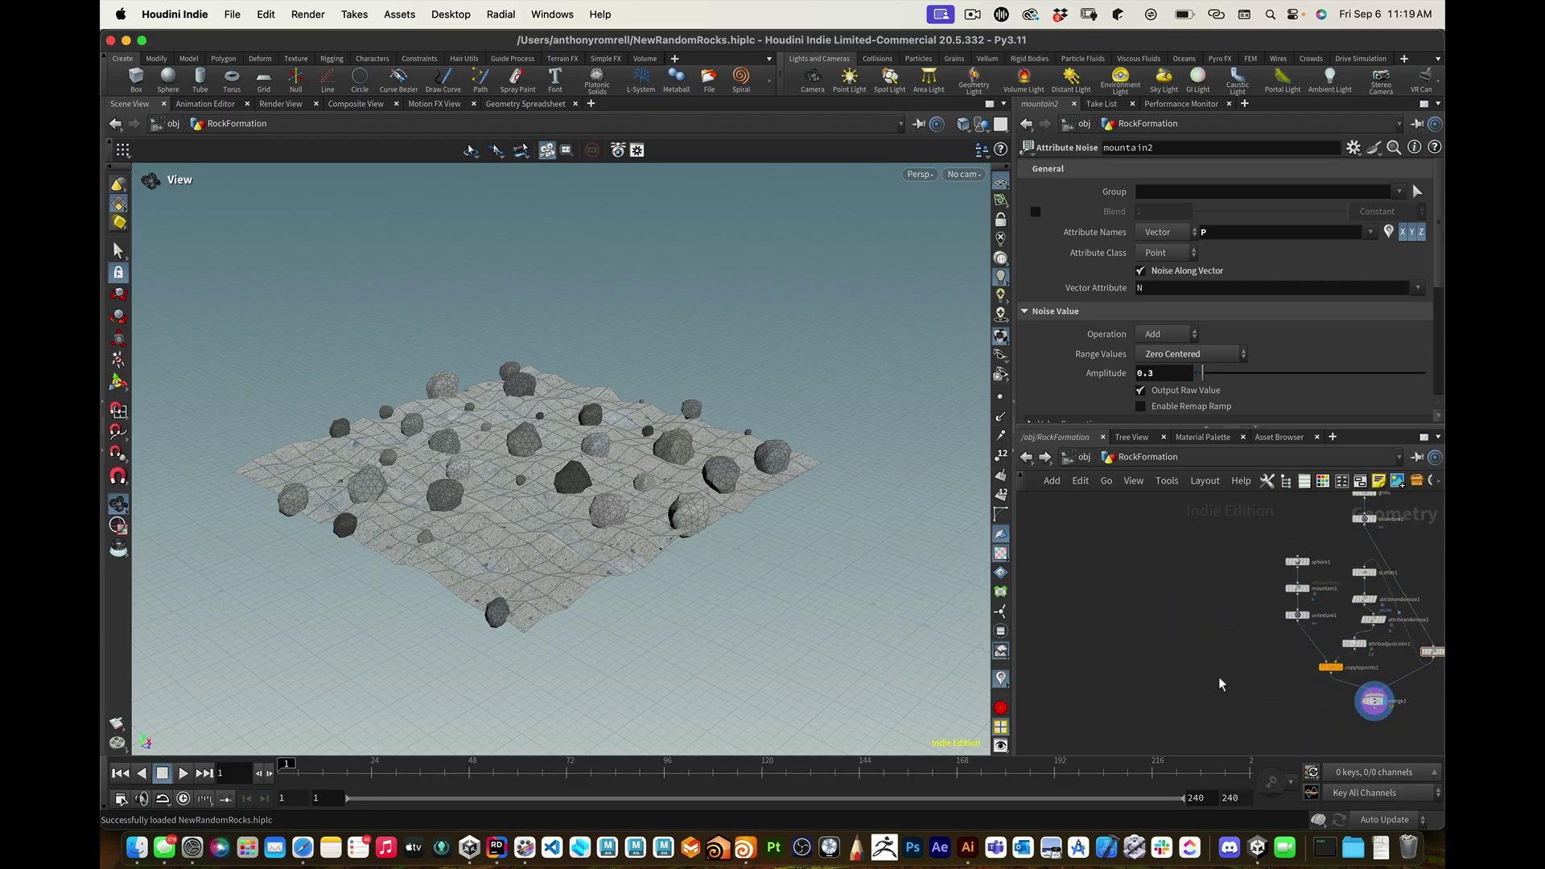
pyautogui.press('super+v')
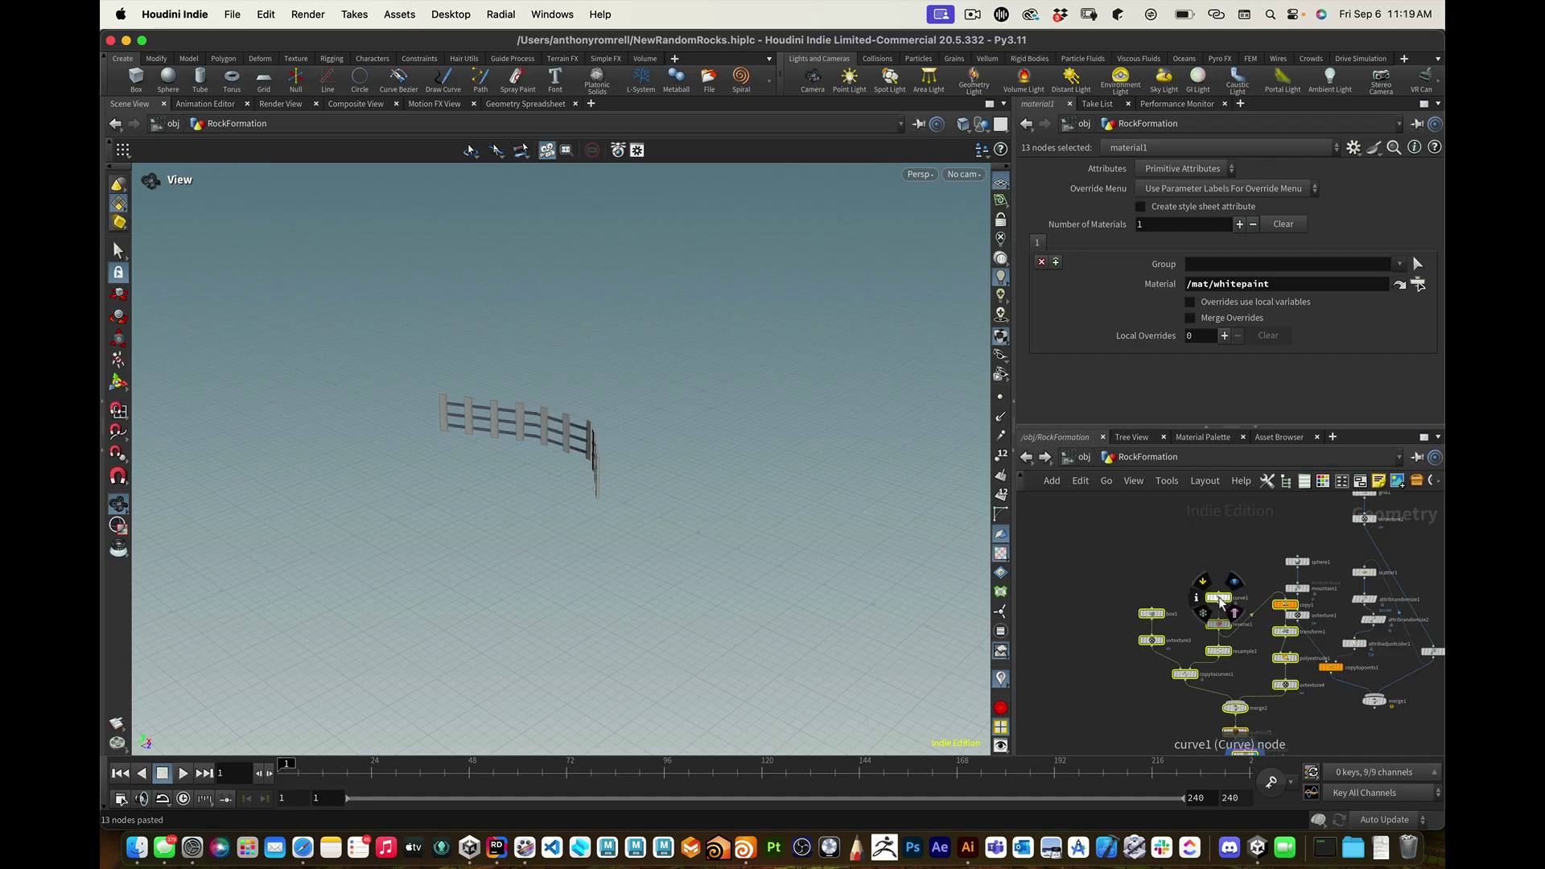
pyautogui.click(1124, 538)
pyautogui.moveTo(666, 580); pyautogui.dragTo(570, 553)
pyautogui.press('f')
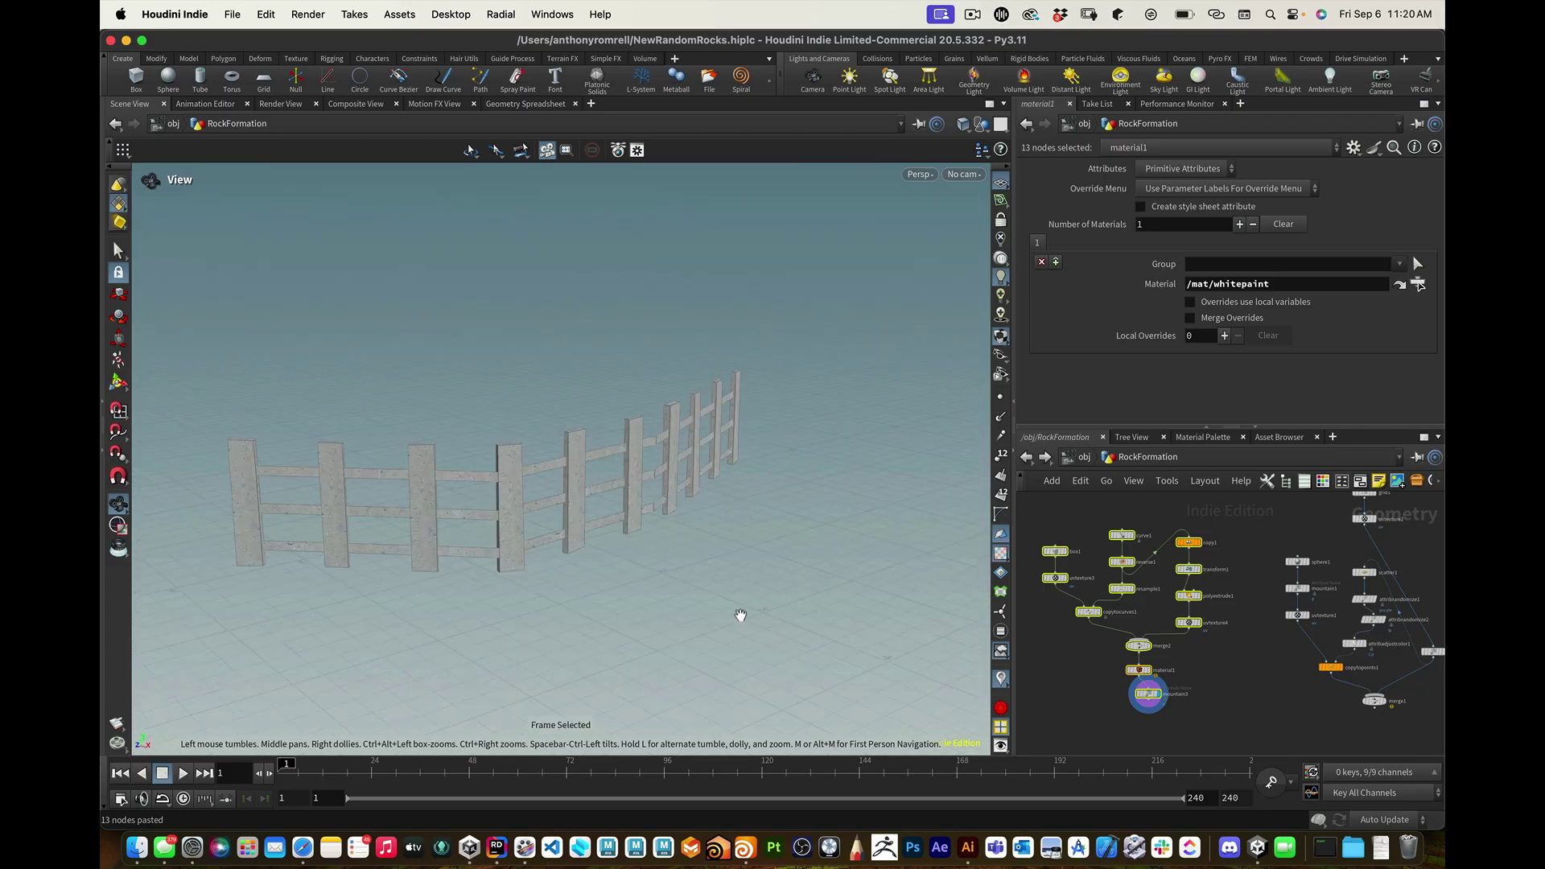
pyautogui.click(1240, 722)
pyautogui.press('Tab')
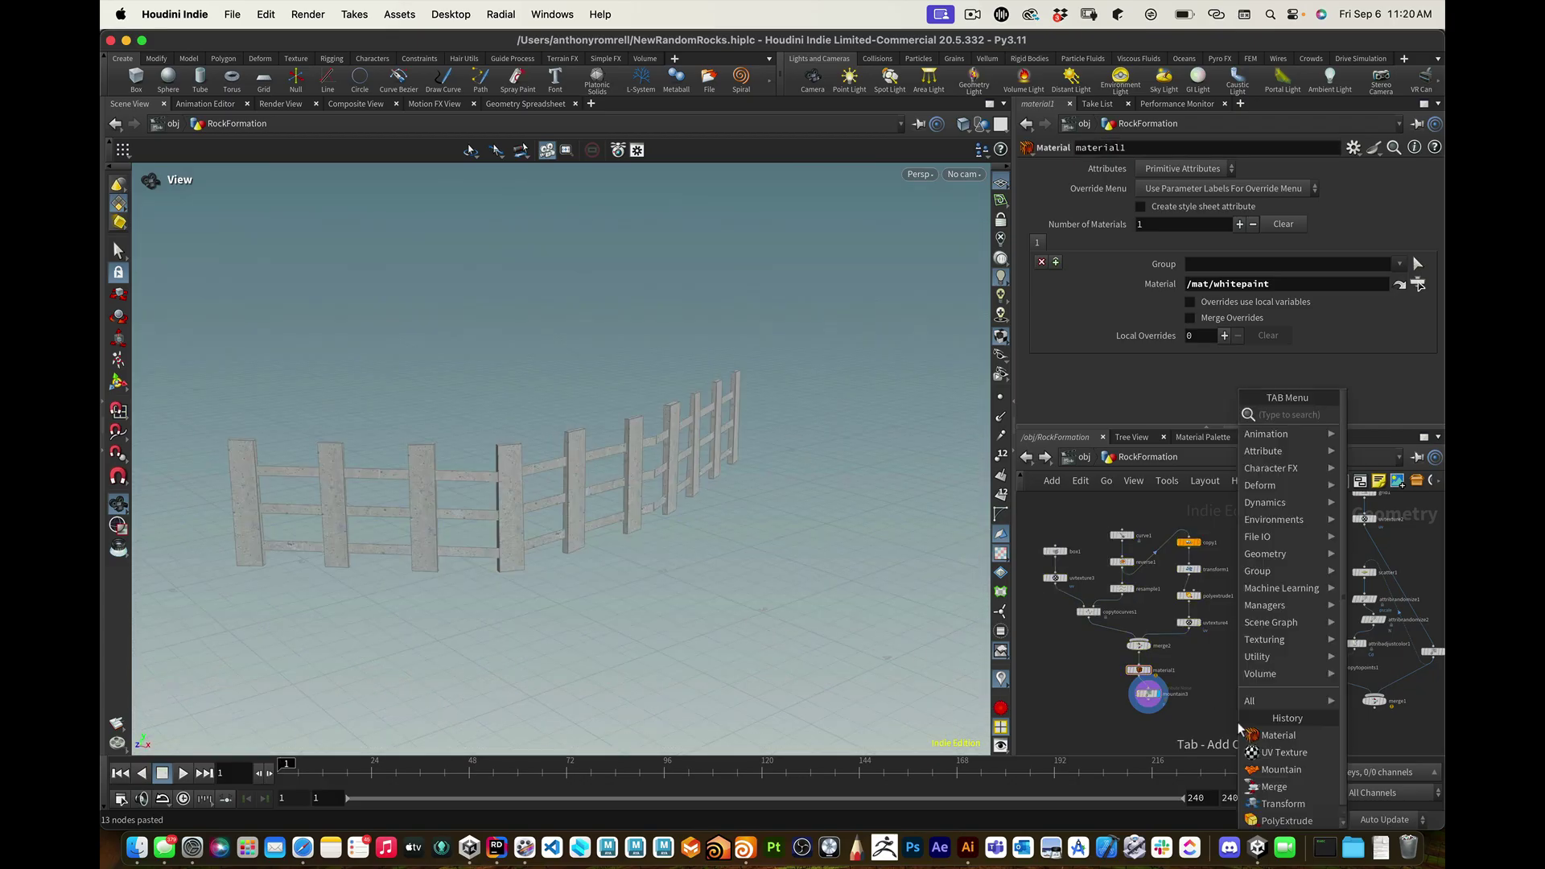
pyautogui.click(1198, 708)
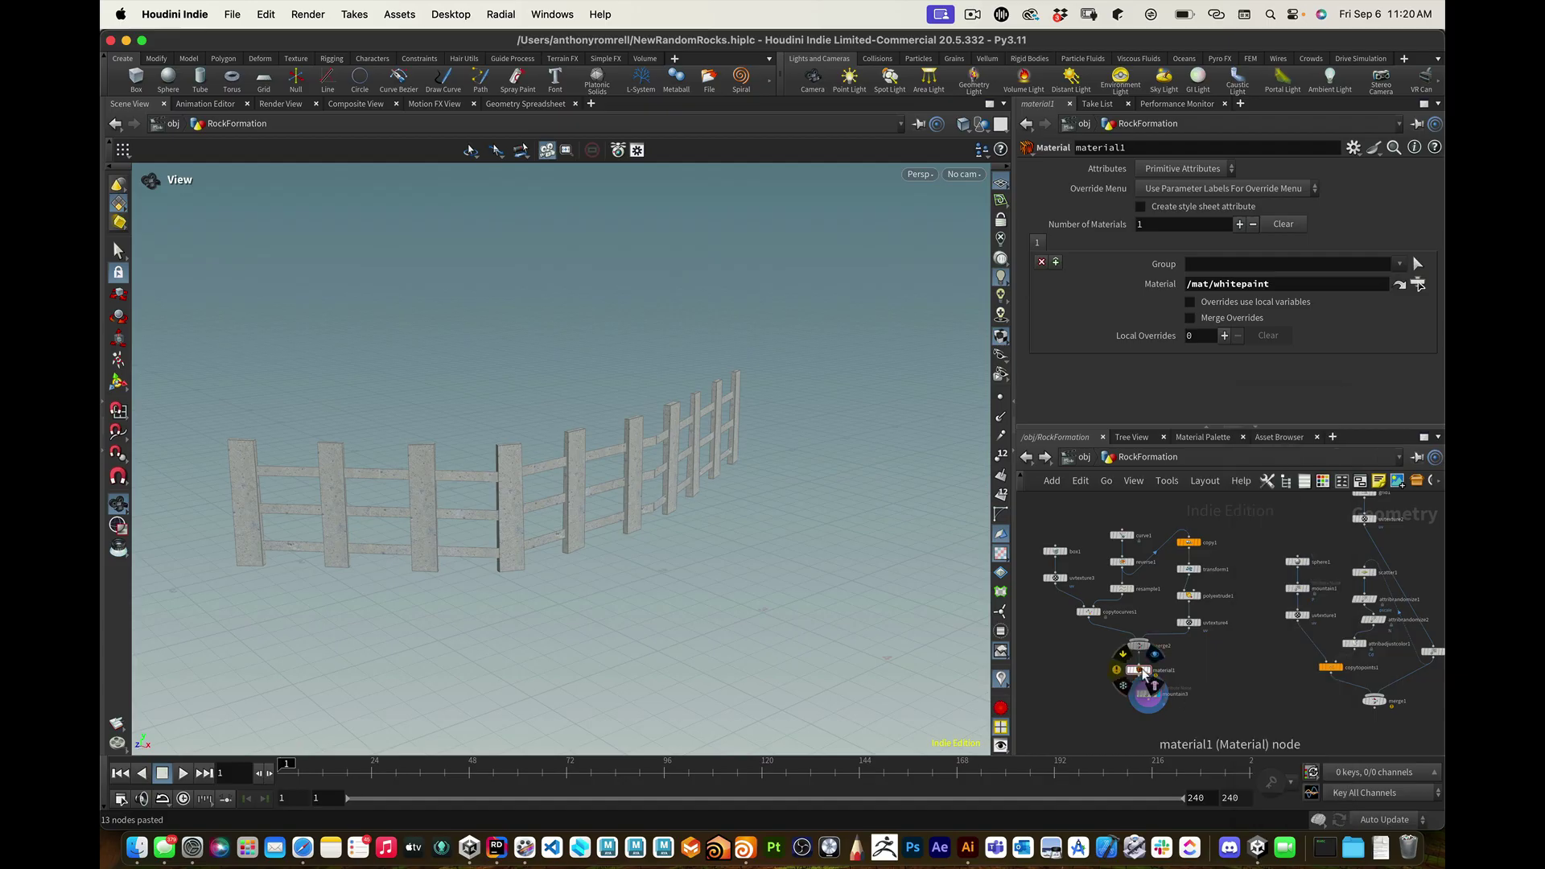
# Step: Shift the fence's Mountain node slightly and add a Merge node below and between the fence and rock node chains
pyautogui.moveTo(1148, 694); pyautogui.dragTo(1153, 700)
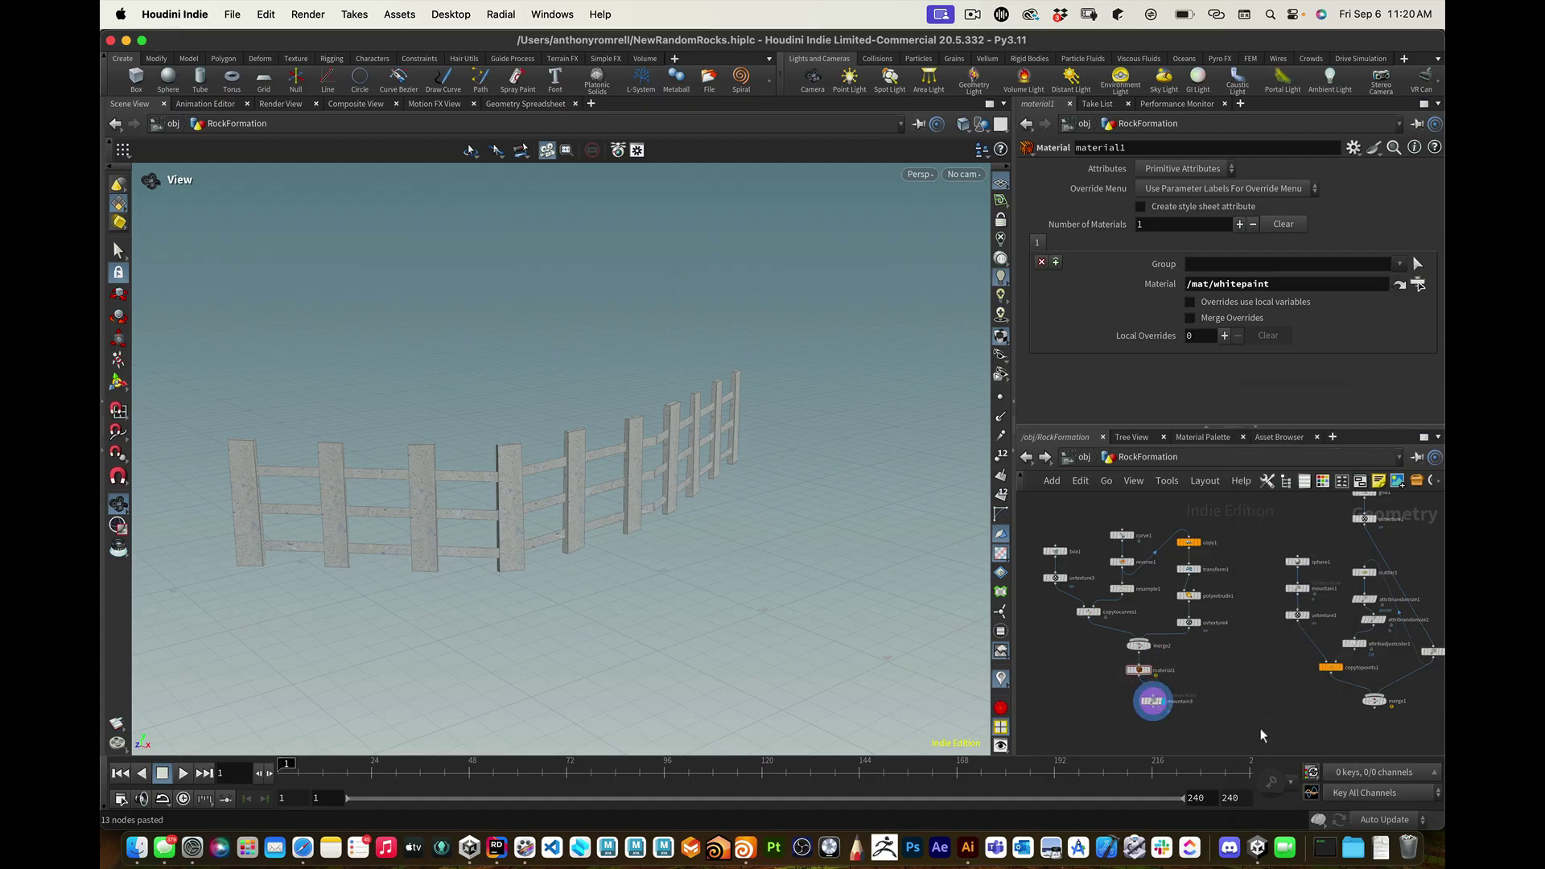
pyautogui.press('Tab')
pyautogui.write('mer')
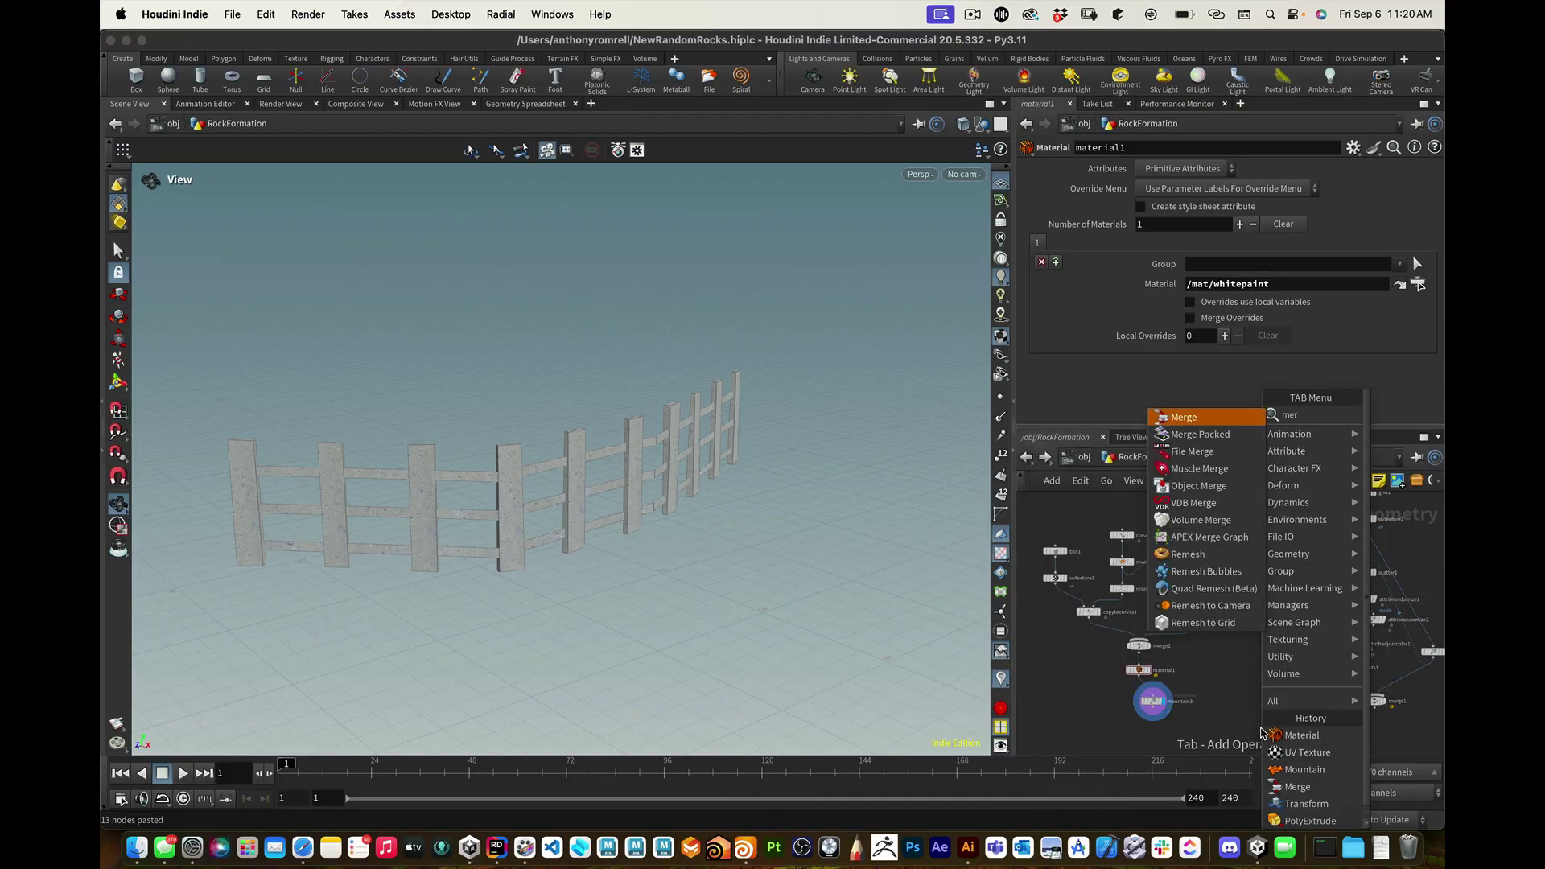
pyautogui.press('Return')
pyautogui.click(1266, 733)
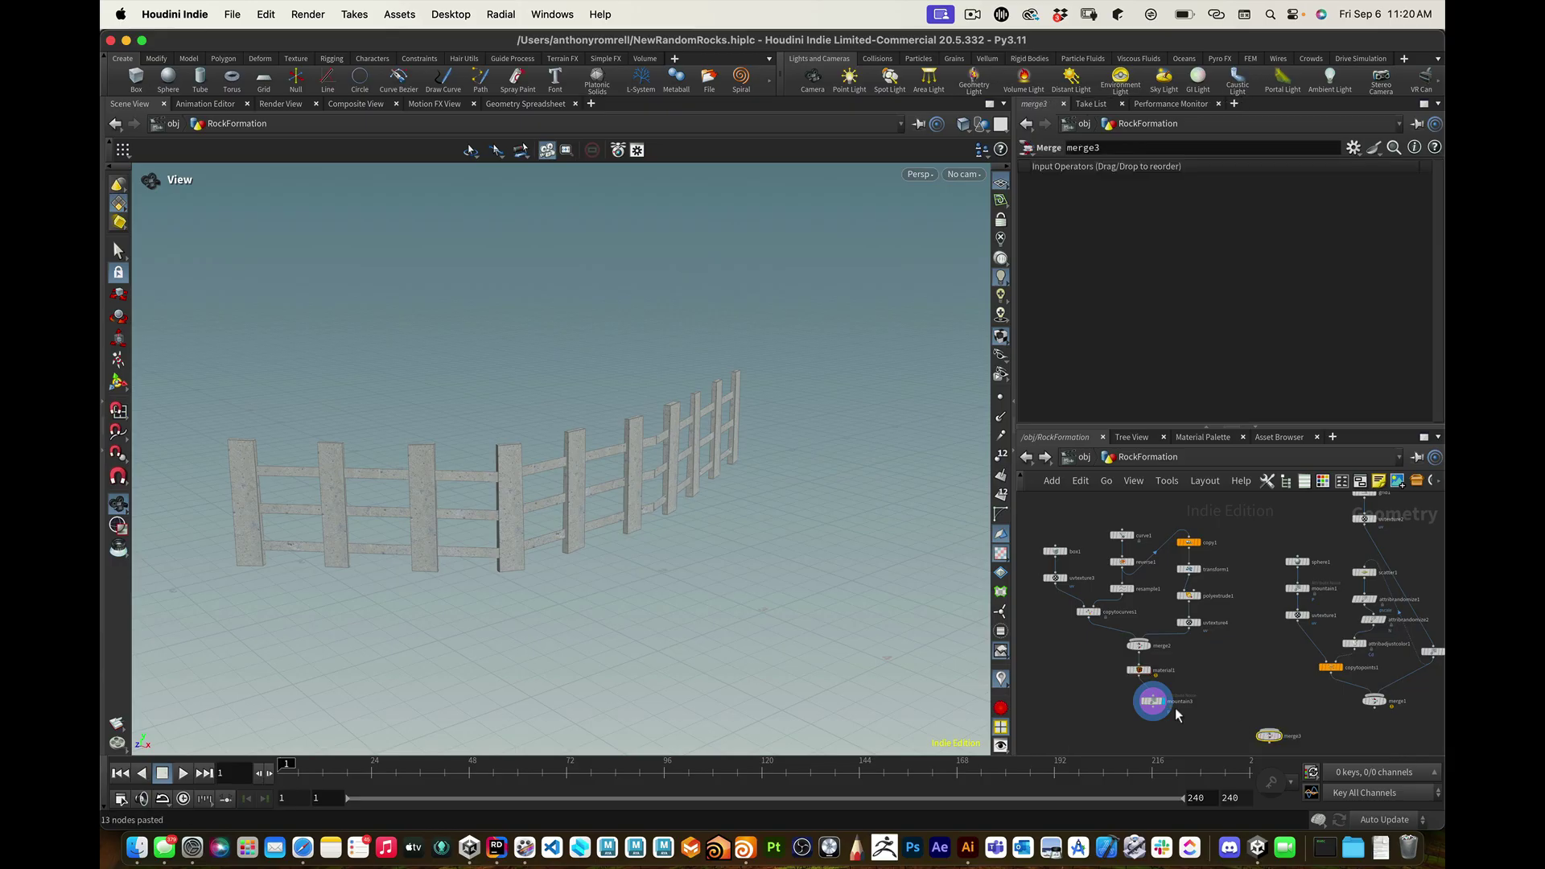
# Step: Connect the fence's Mountain node and the rocks' merge1 node into the new Merge and display the combined result in the viewport
pyautogui.moveTo(1159, 711); pyautogui.dragTo(1267, 731)
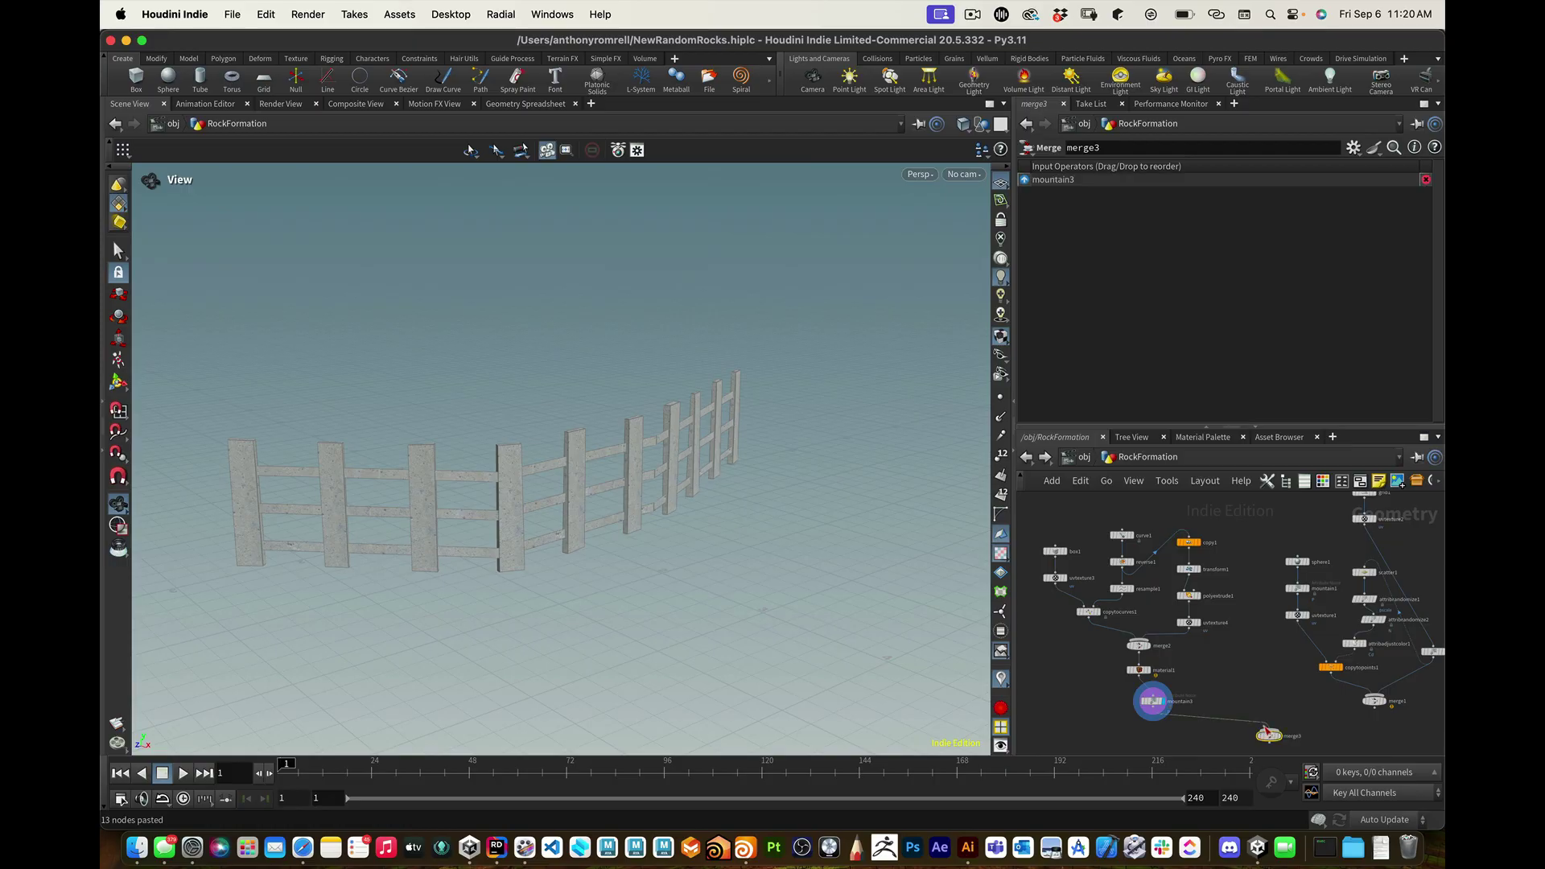
pyautogui.moveTo(1384, 714); pyautogui.dragTo(1279, 735)
pyautogui.click(1279, 735)
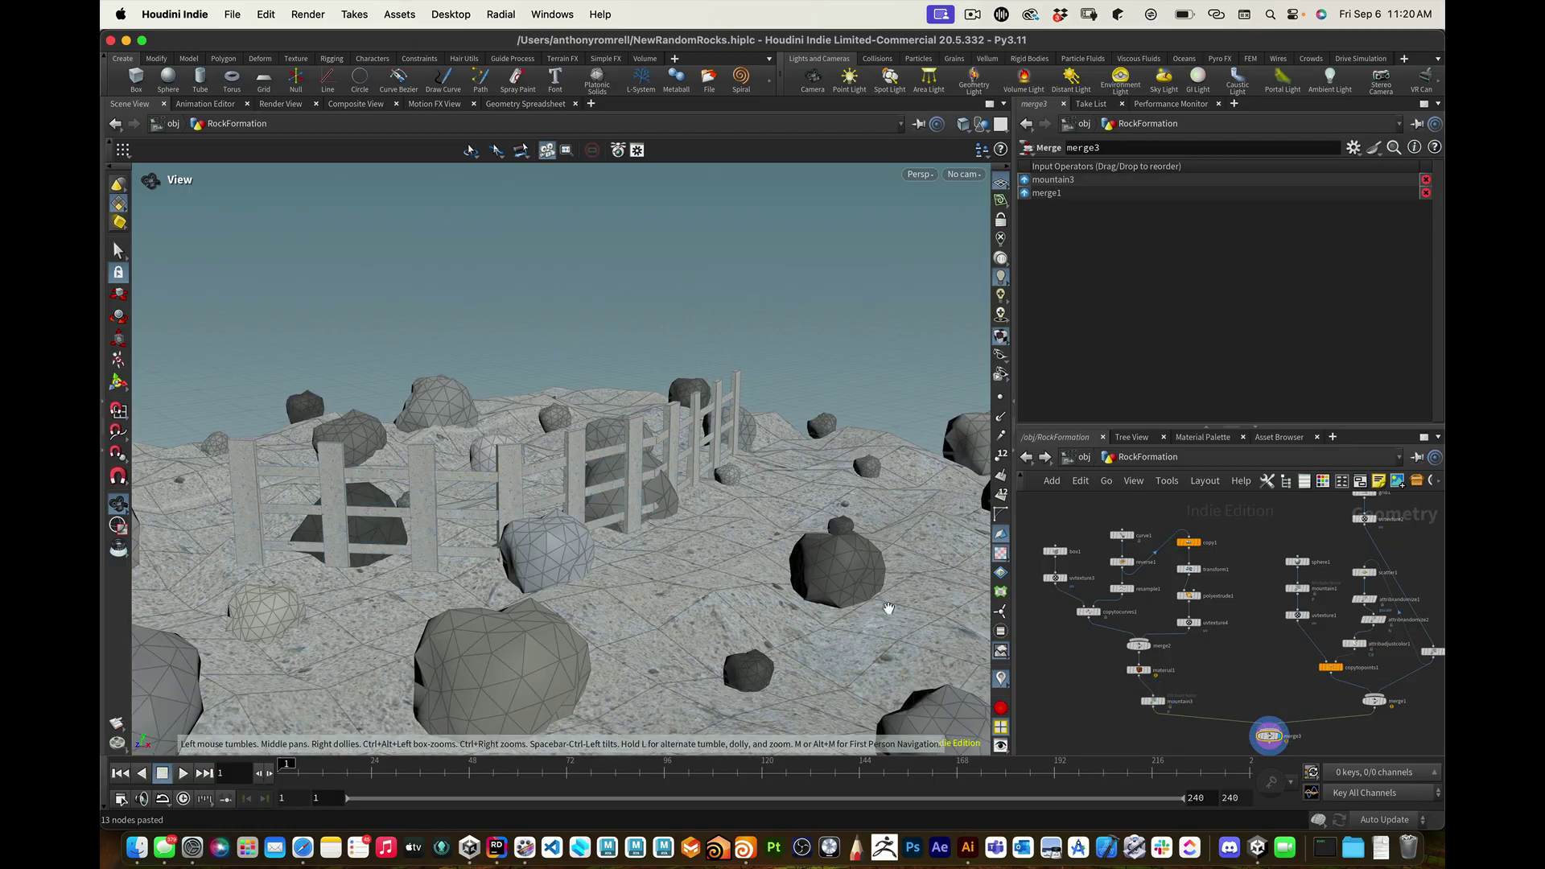
pyautogui.scroll(-10, 703, 568)
pyautogui.moveTo(702, 569); pyautogui.dragTo(701, 613)
pyautogui.moveTo(684, 590); pyautogui.dragTo(677, 592)
pyautogui.press('f')
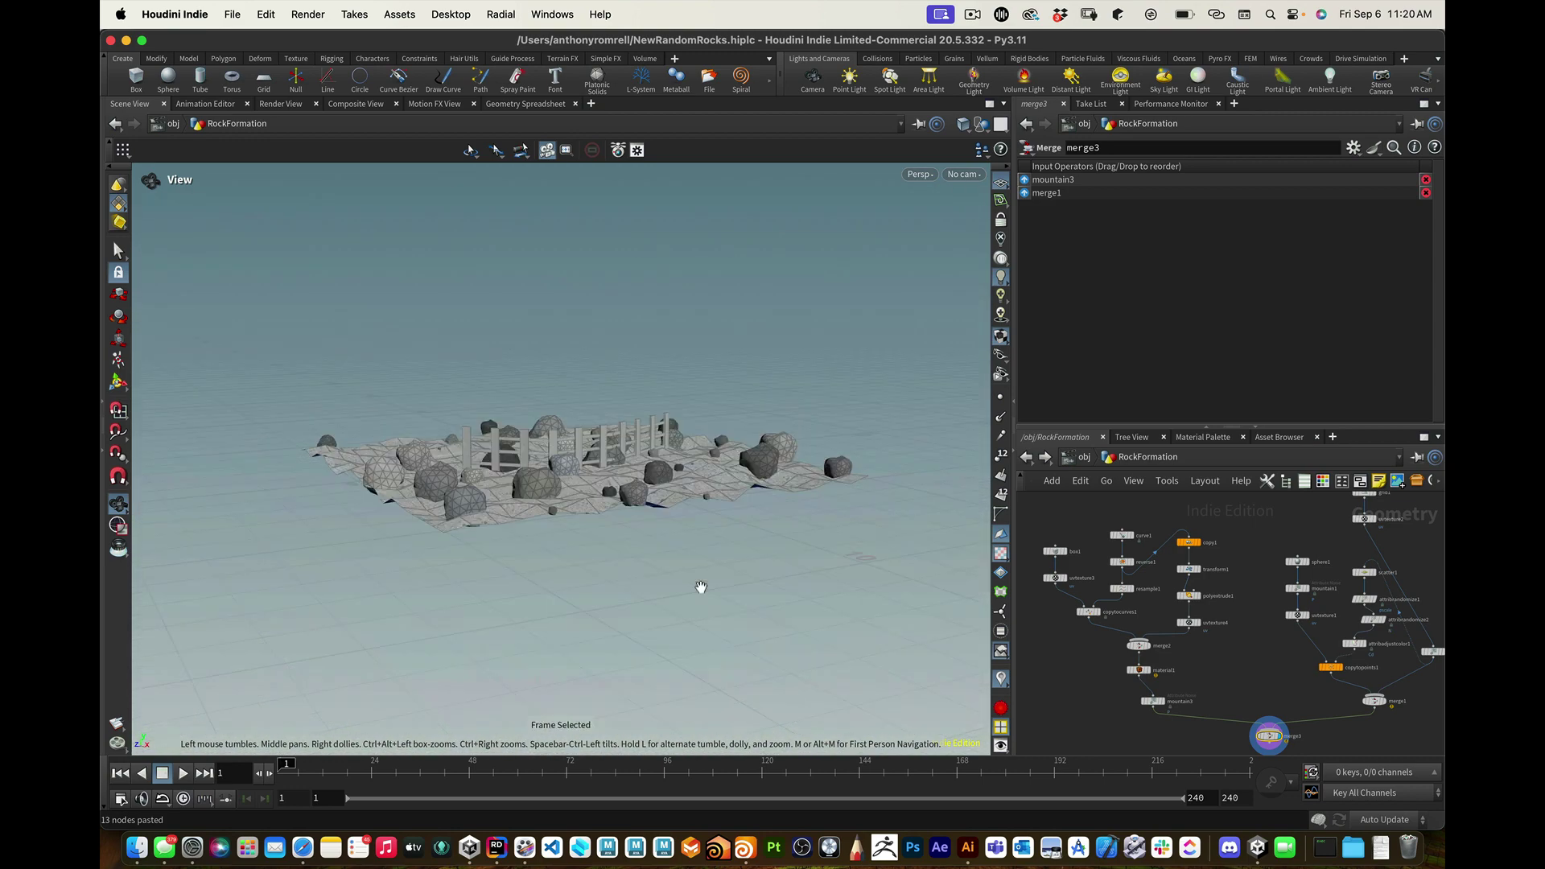
pyautogui.scroll(10, 601, 444)
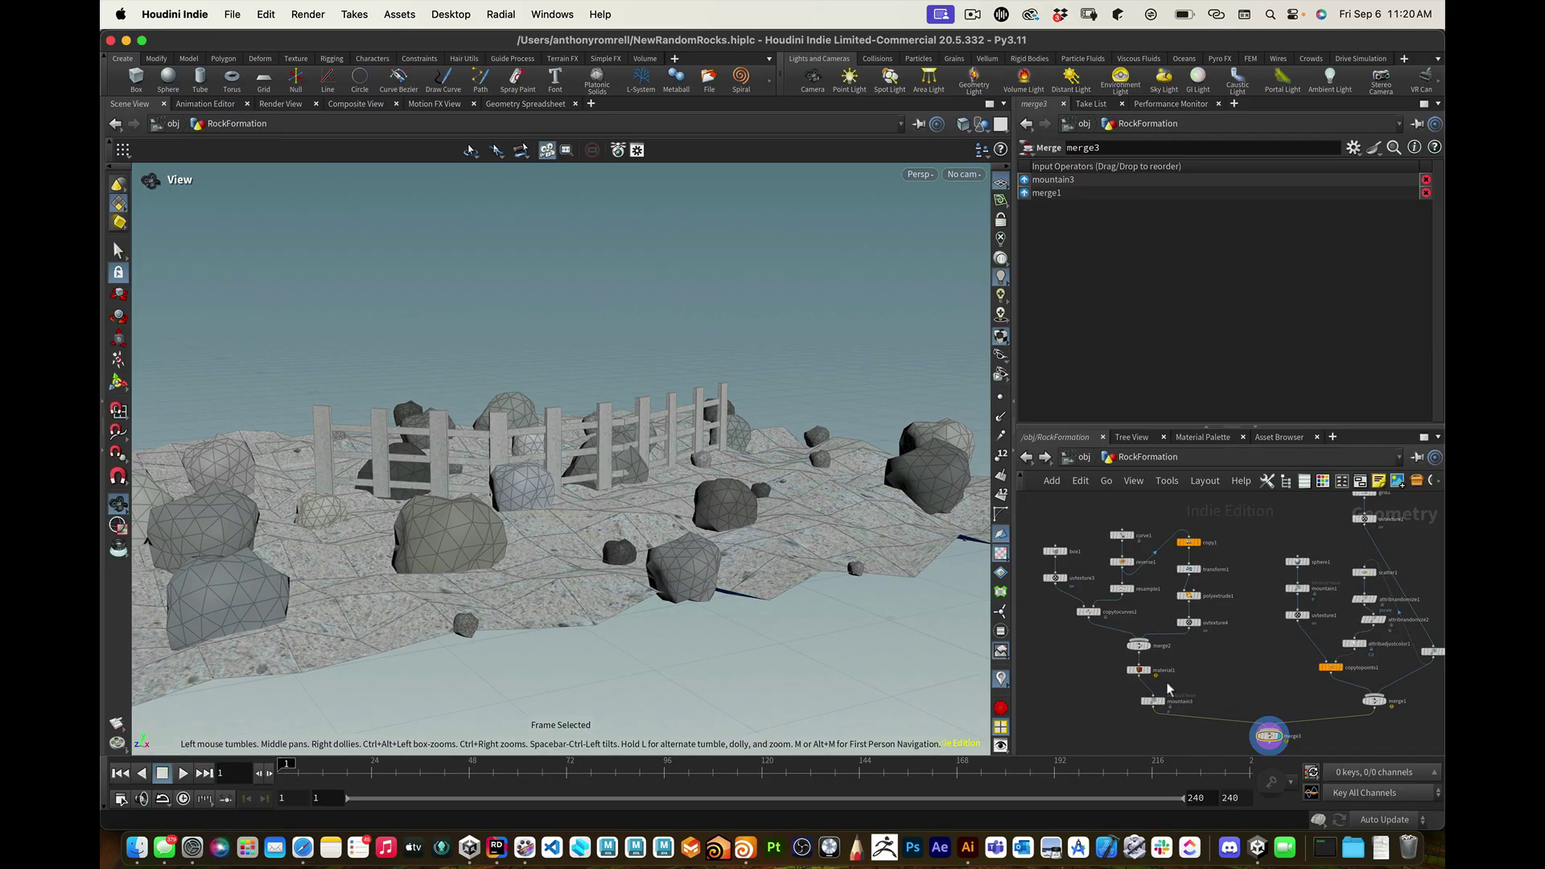
# Step: Add the White Paint material from the material library to the scene's /mat network for the fence's Material node
pyautogui.click(1143, 671)
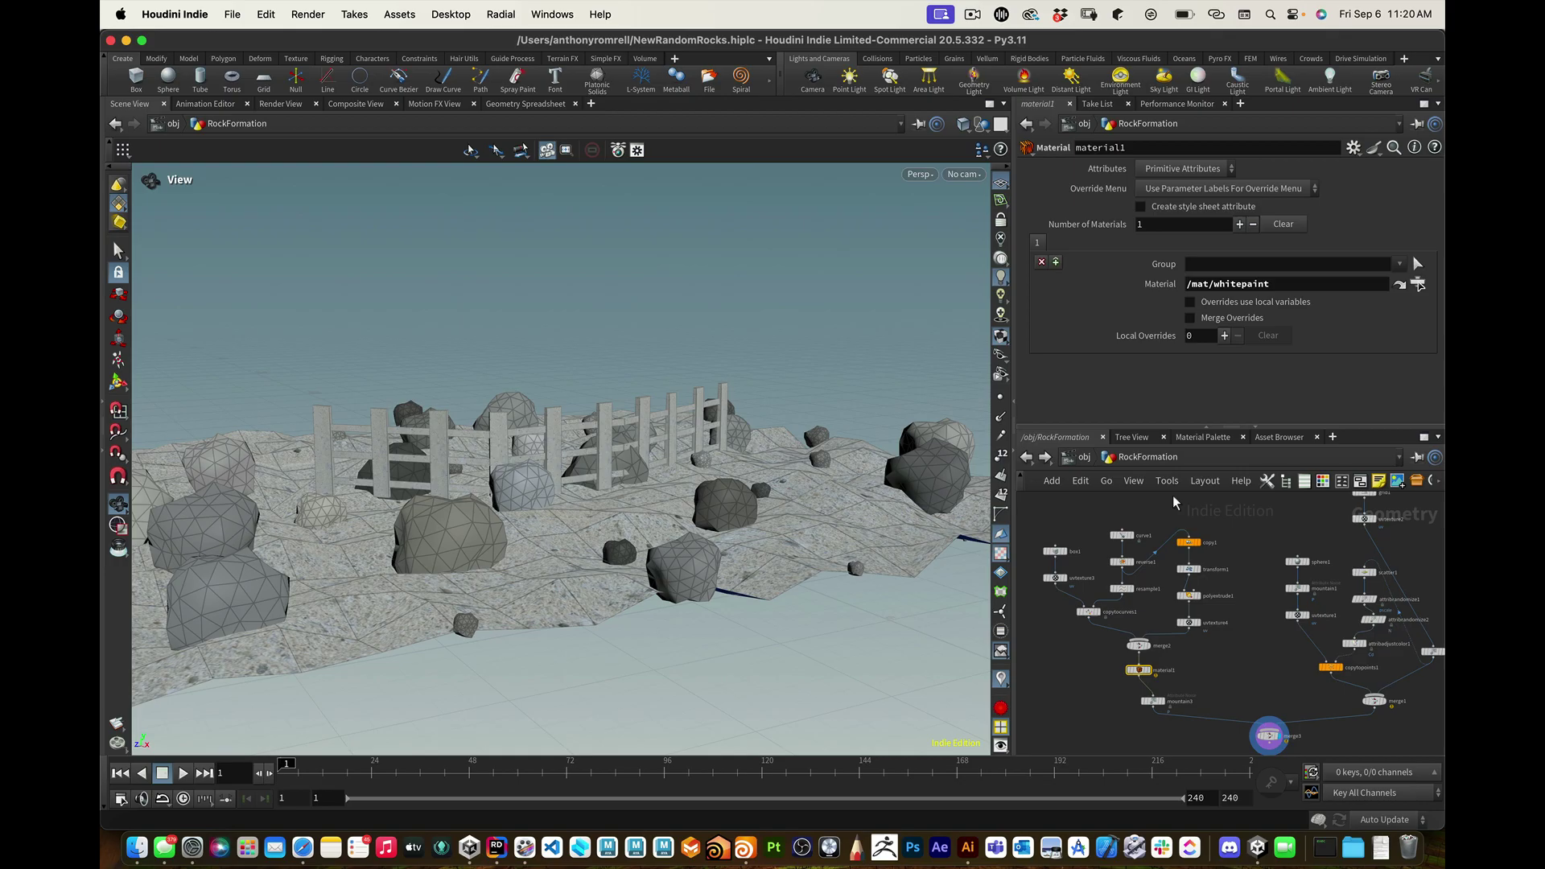
pyautogui.click(1200, 438)
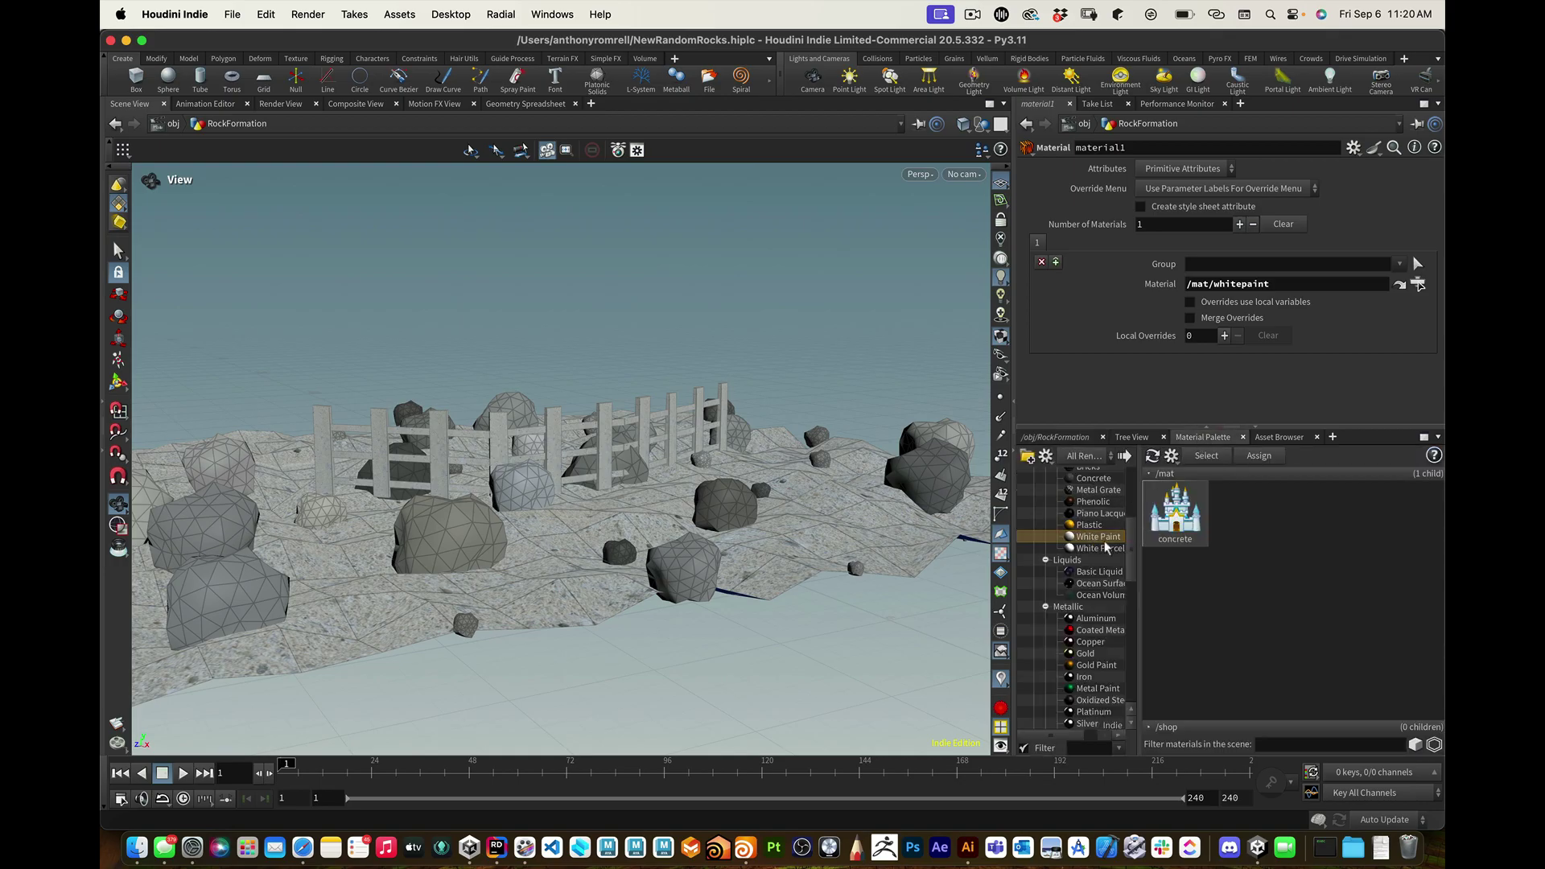
pyautogui.click(1124, 456)
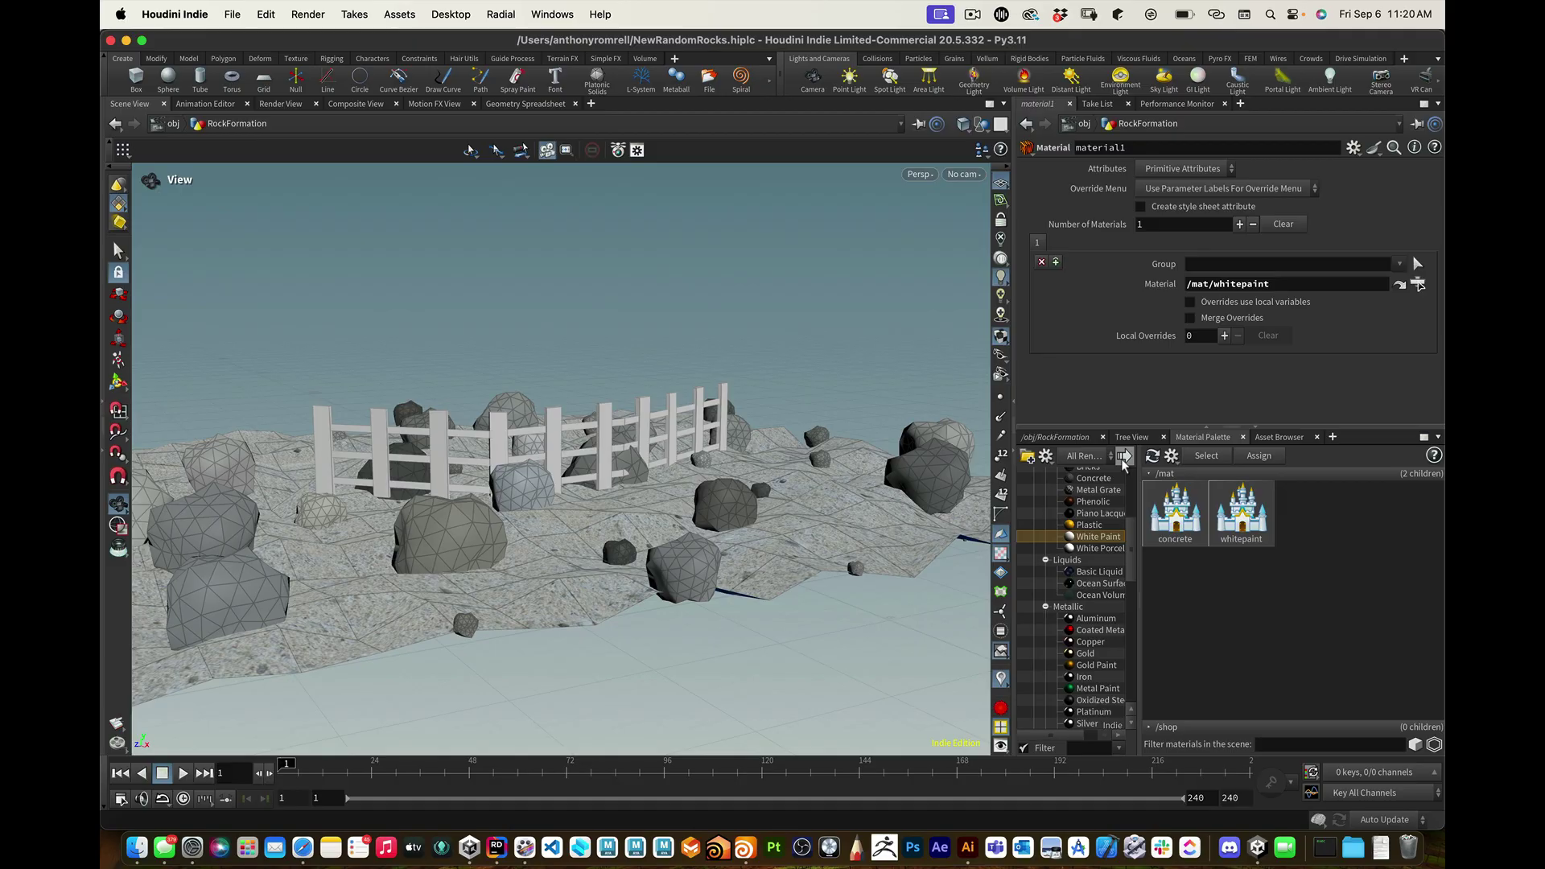
# Step: Set the whitepaint shader's base color to a dark brown with RGB values 0.18075, 0.08375, -0.01325
pyautogui.click(1255, 518)
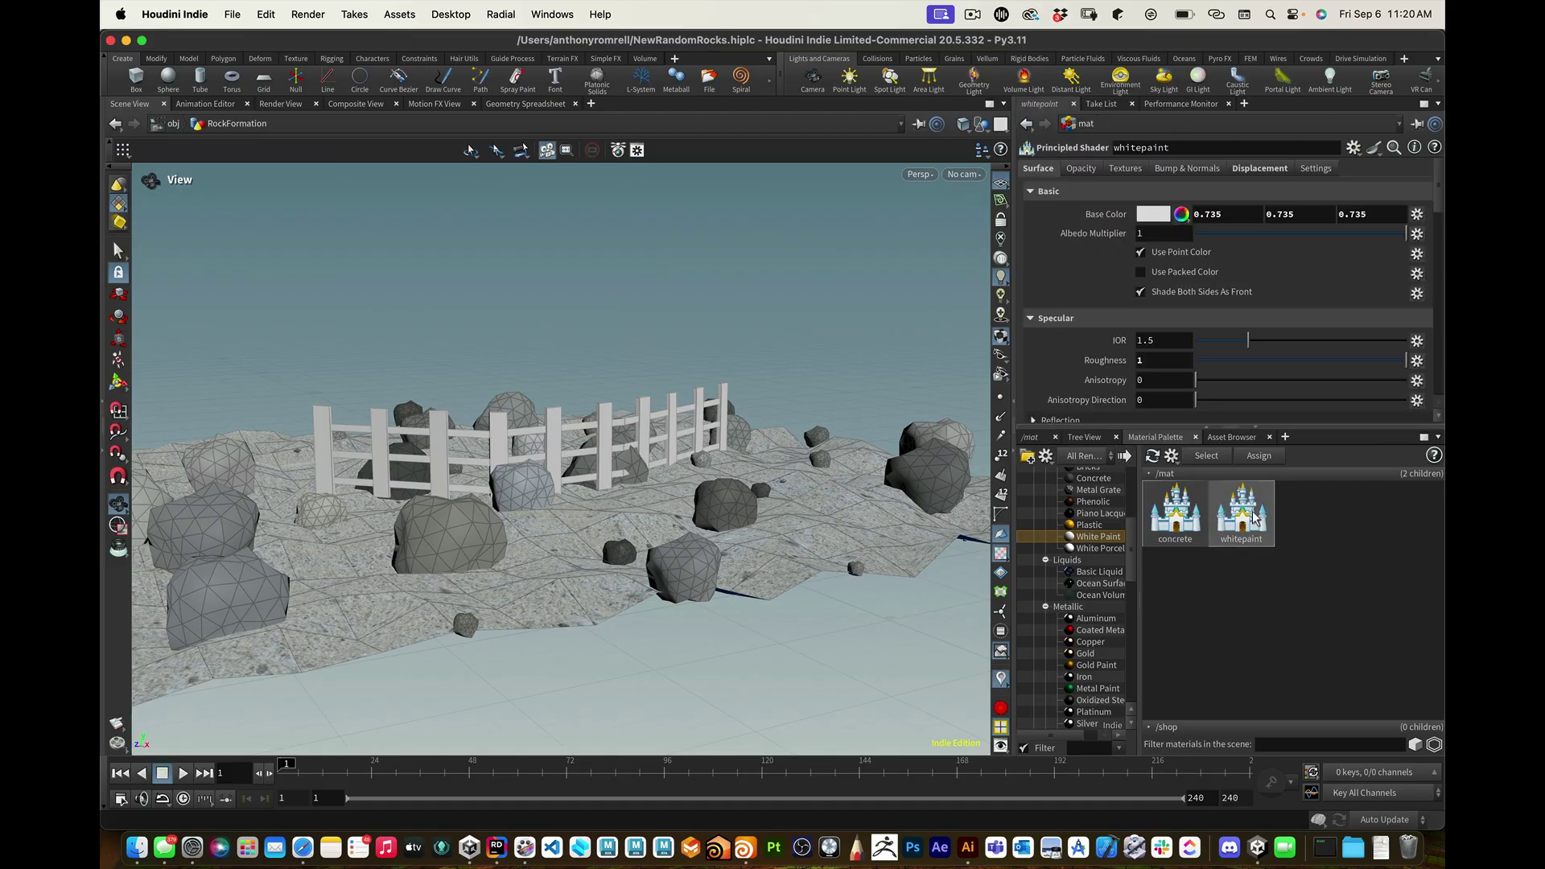
pyautogui.click(1157, 212)
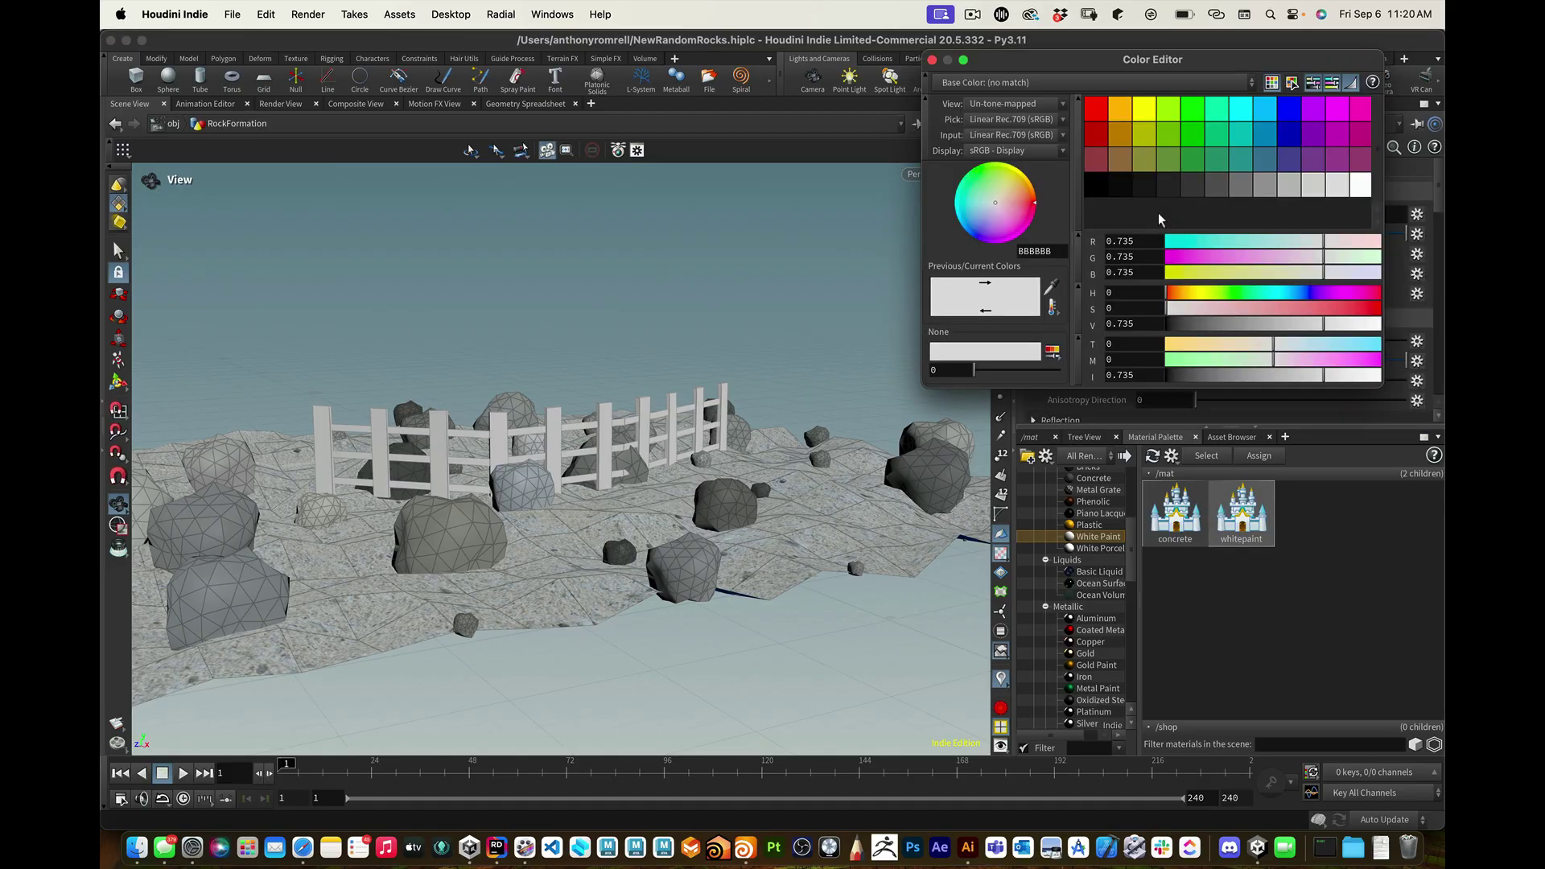
pyautogui.click(1120, 158)
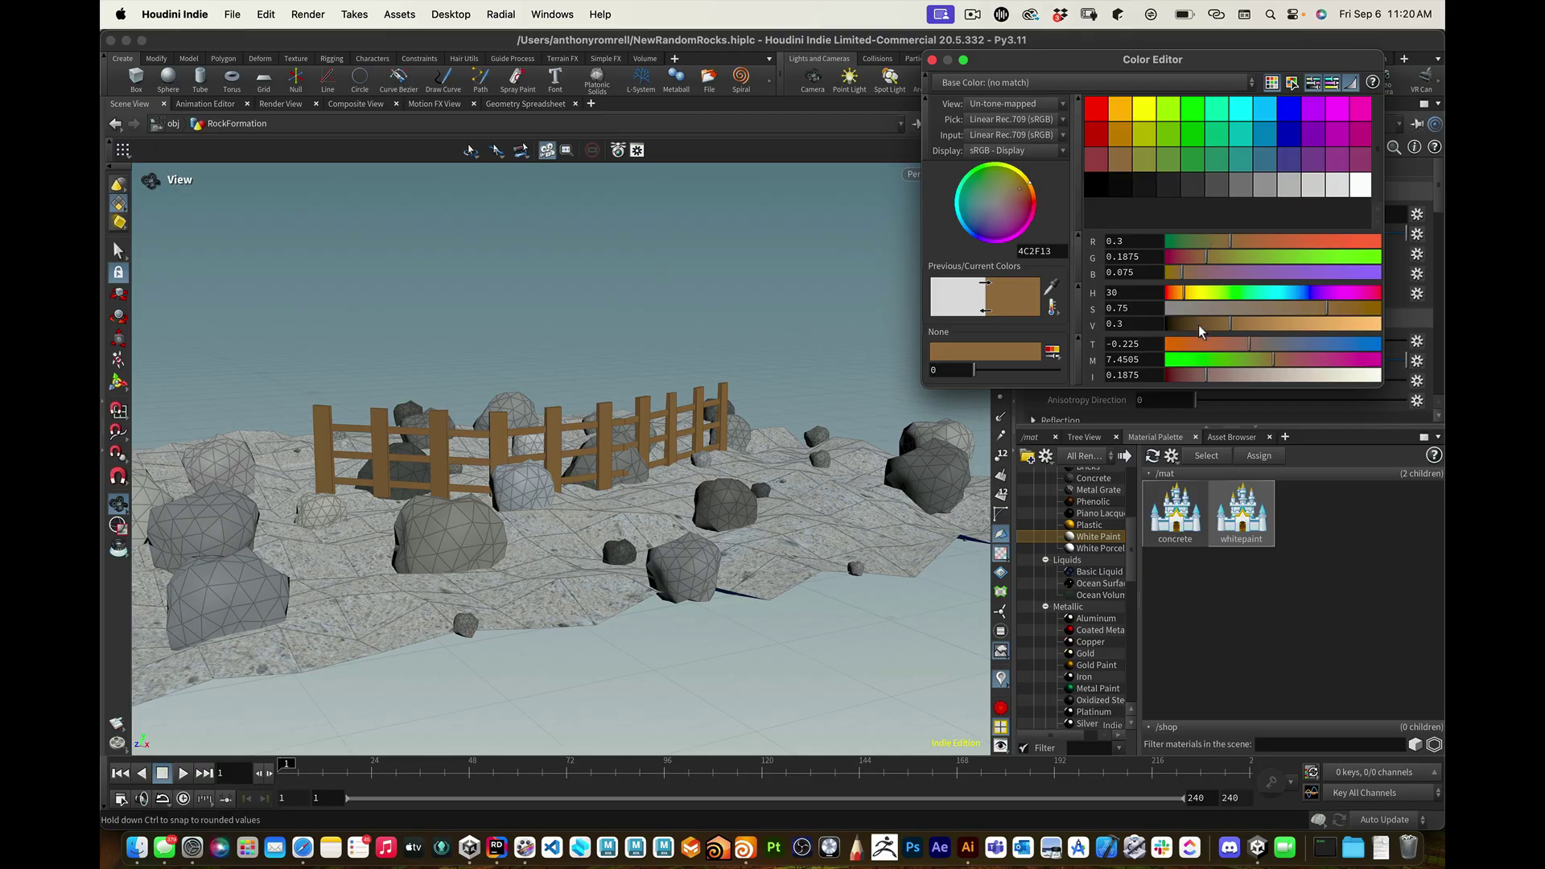
pyautogui.moveTo(1201, 325); pyautogui.dragTo(1252, 343)
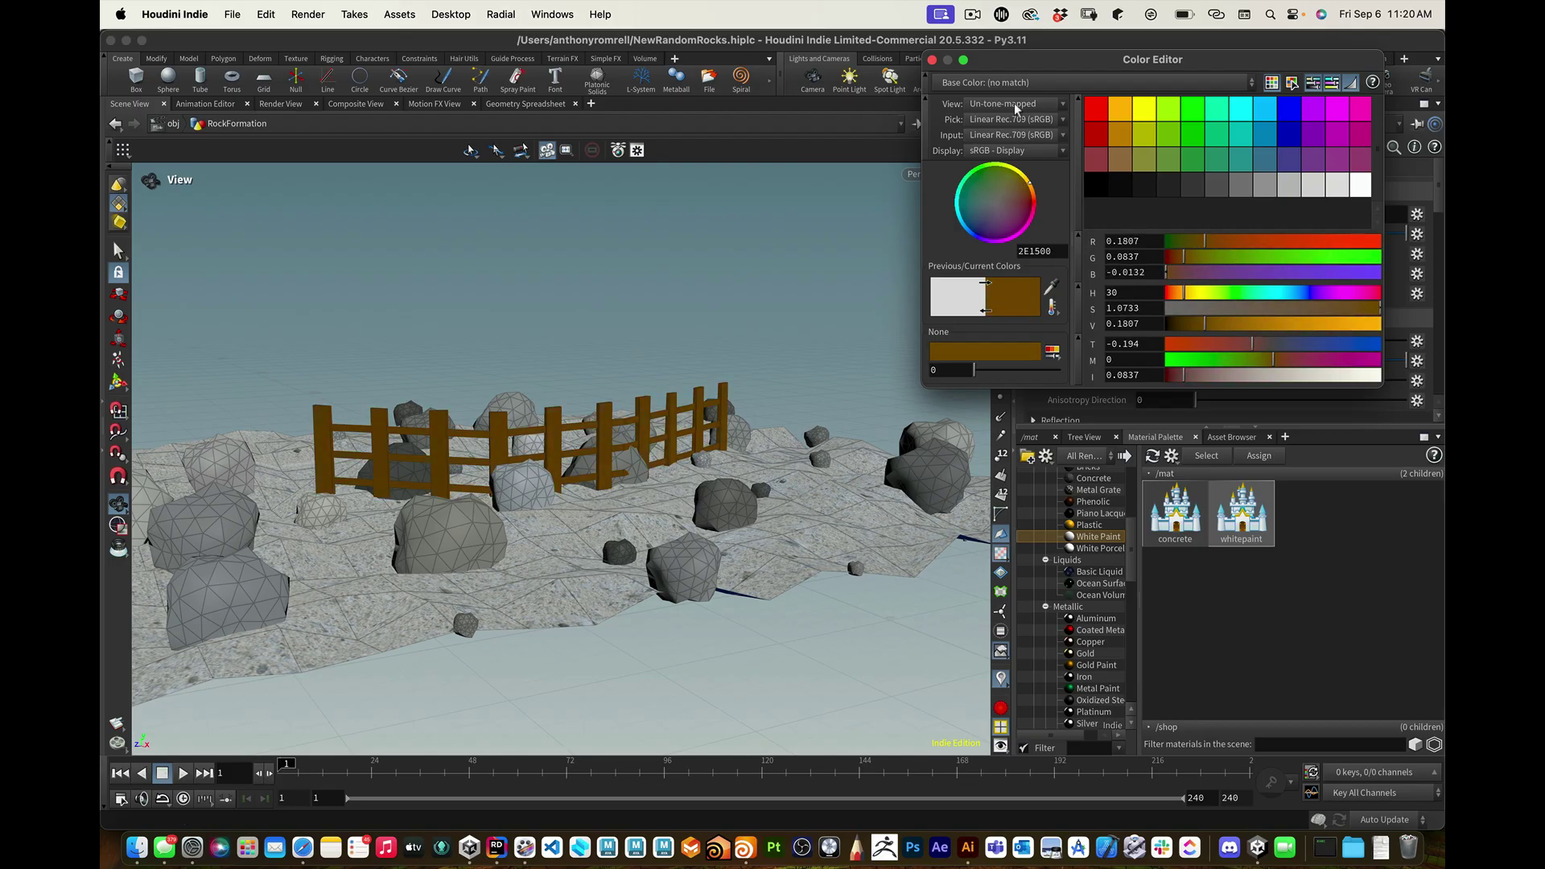
pyautogui.click(933, 60)
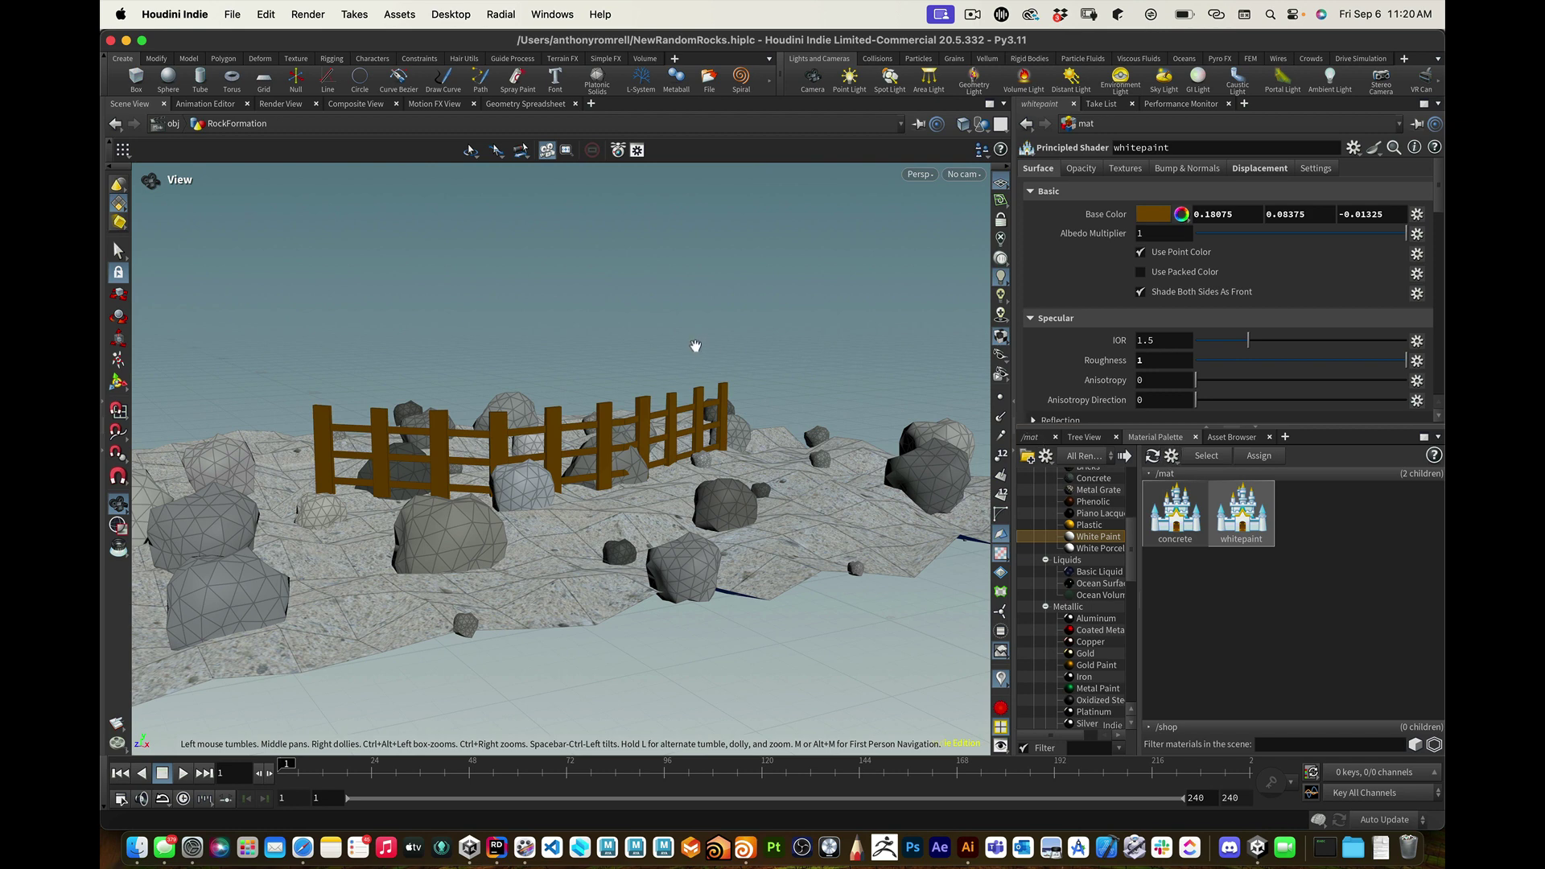
pyautogui.moveTo(735, 341)
pyautogui.mouseDown()
pyautogui.moveTo(769, 367)
pyautogui.moveTo(725, 352)
pyautogui.mouseUp()
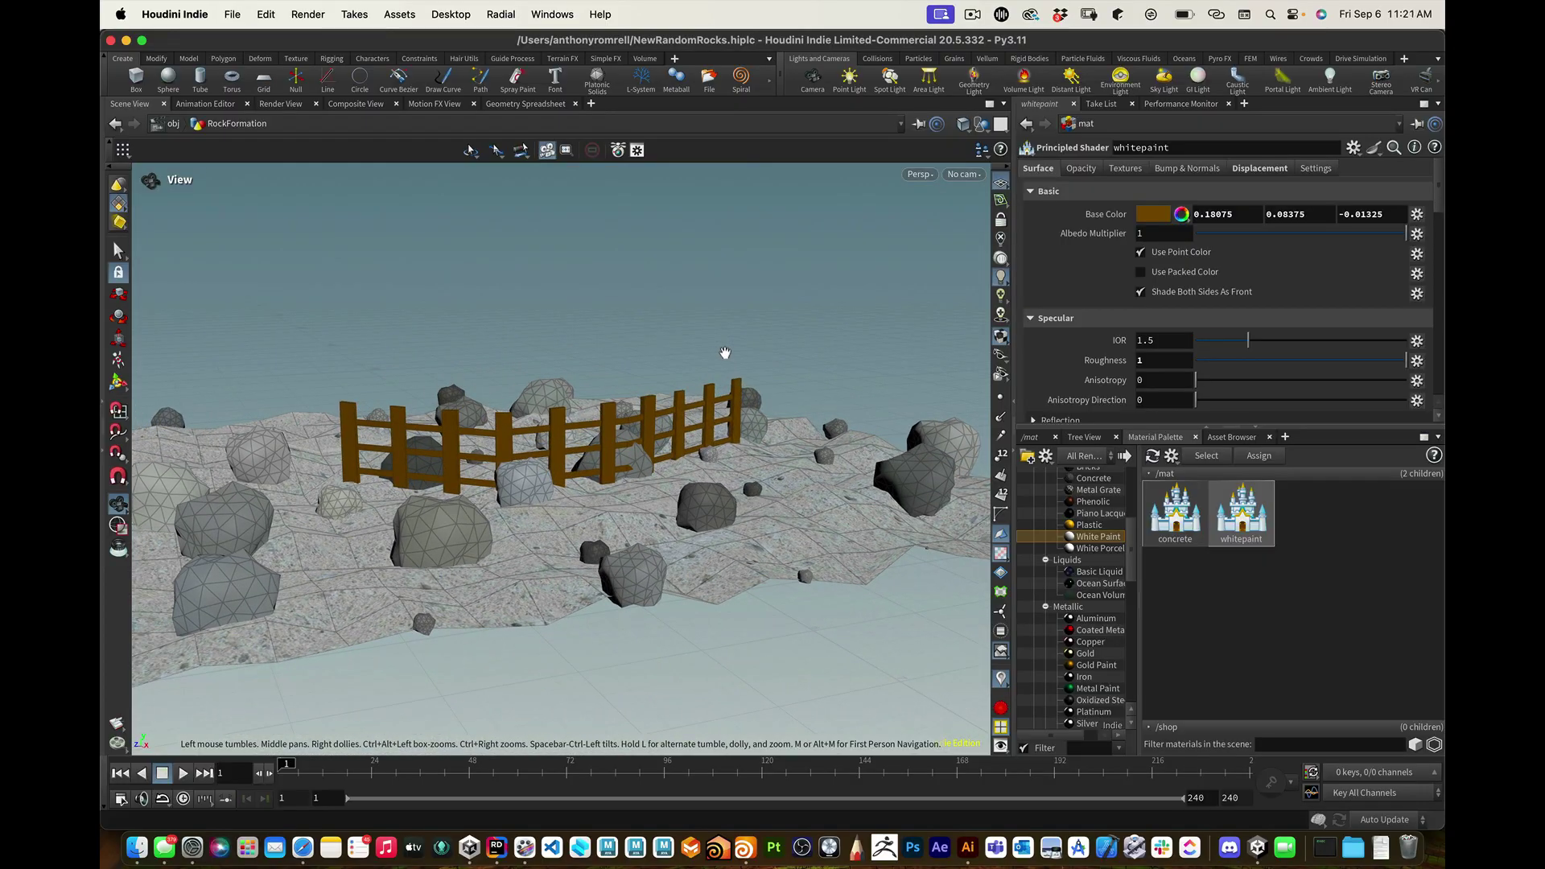